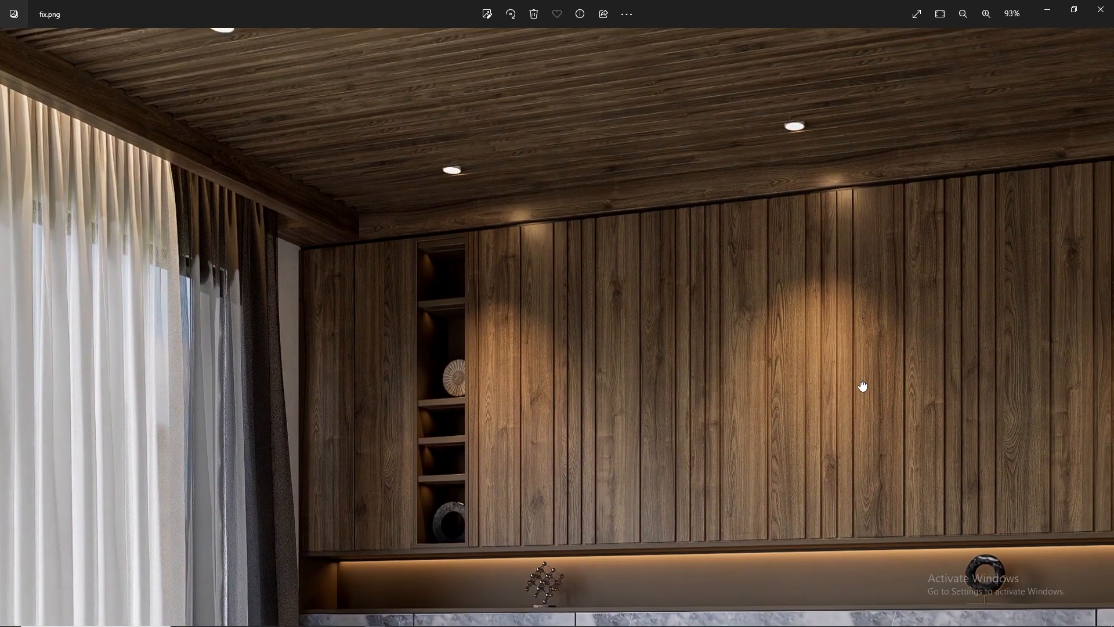
Examine the finished bedroom render fix.png, from the wood wall panels and shelf niche down to the bed and nightstands.
drag(861, 386, 680, 447)
drag(923, 450, 555, 366)
drag(542, 472, 736, 268)
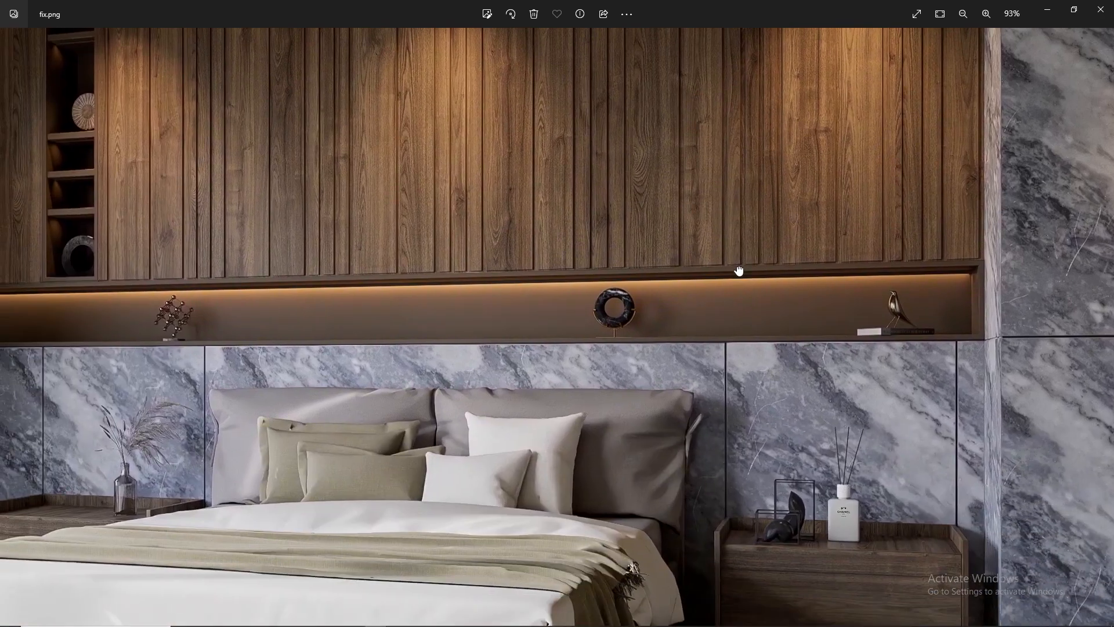
drag(545, 380, 630, 364)
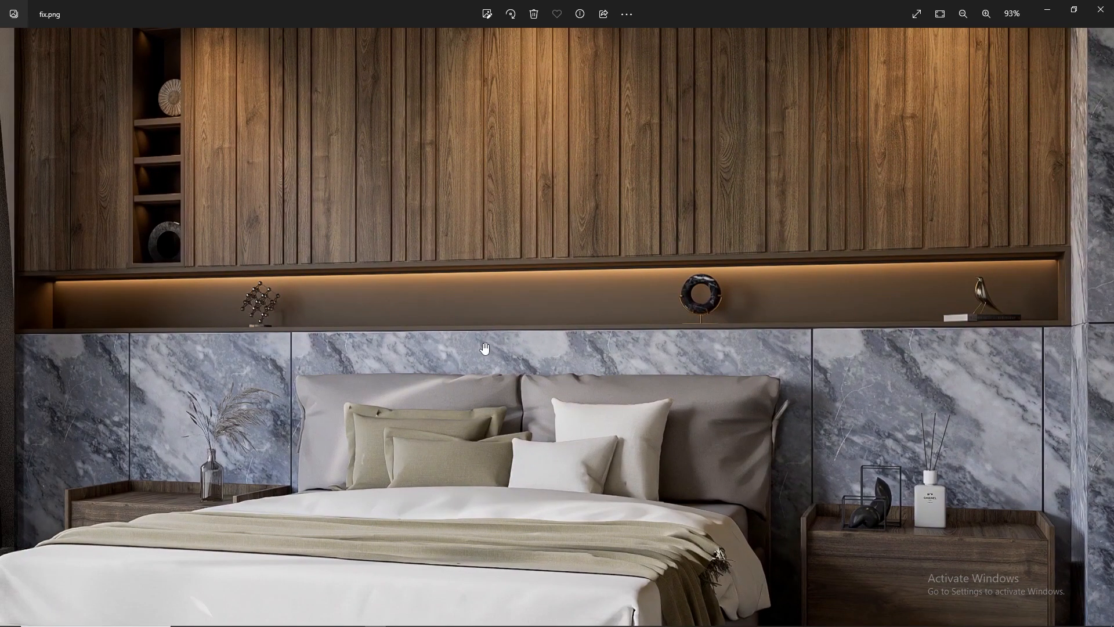
scroll(493, 348, down, 3)
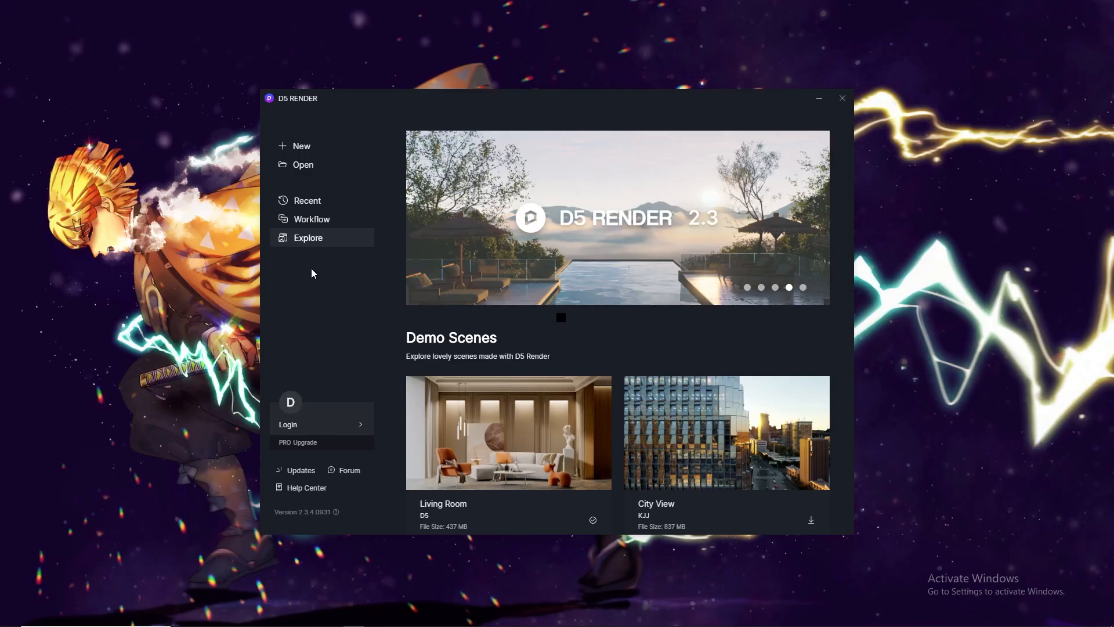
Switch to D5 Render and open the SketchUp model bedroom 113.skp from the #113 bedroom folder.
click(299, 165)
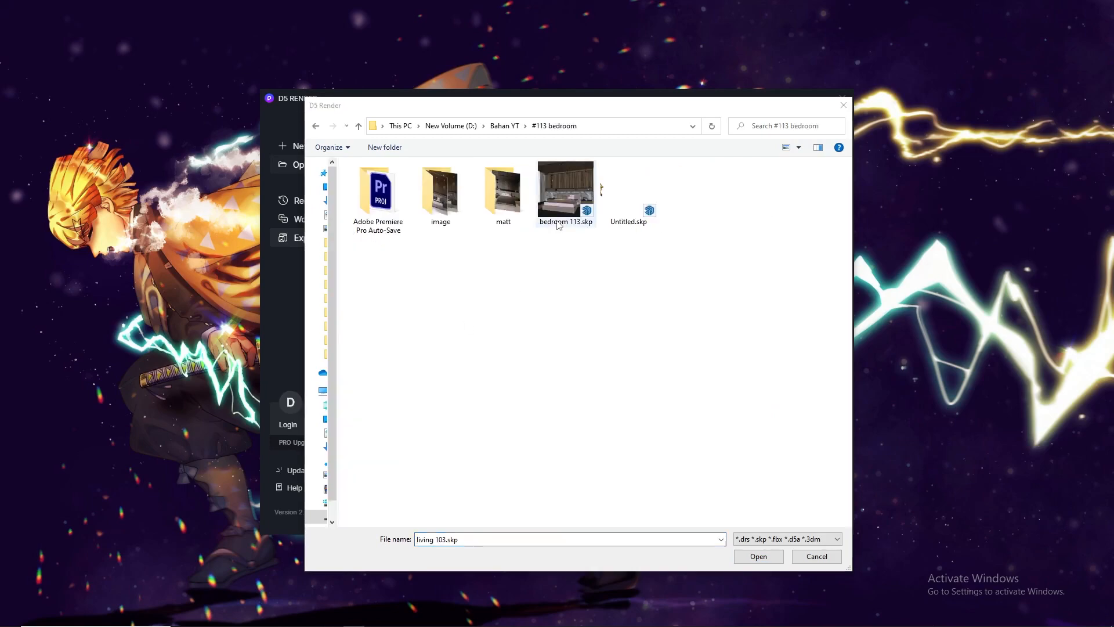
click(559, 224)
click(759, 556)
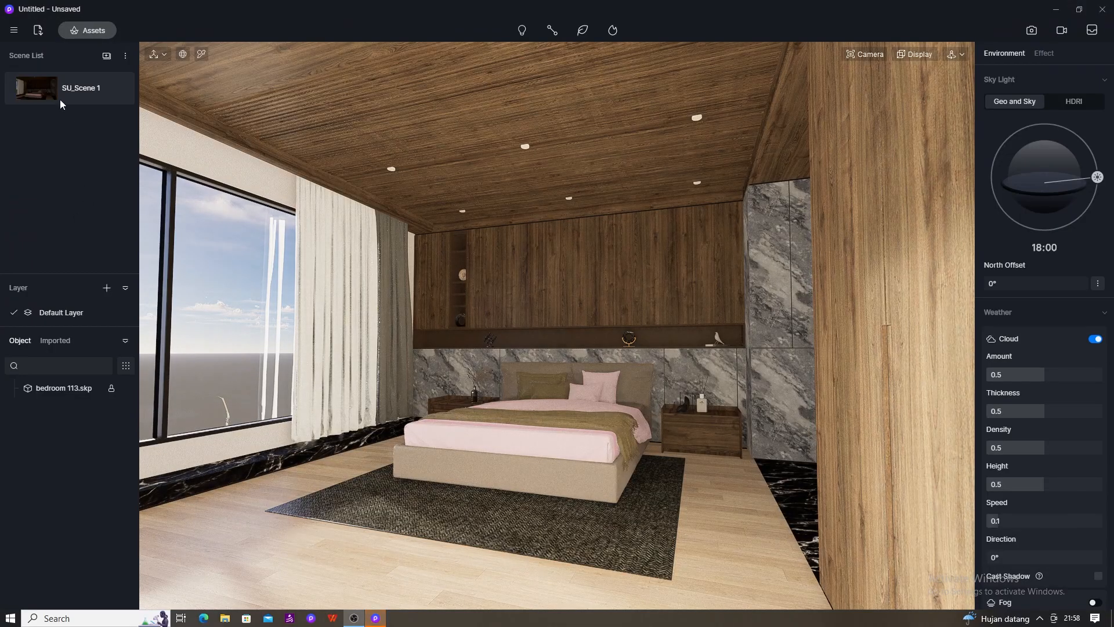
Save the new project as bedroom 113 in the #113 bedroom folder.
click(14, 30)
mouse_move(29, 55)
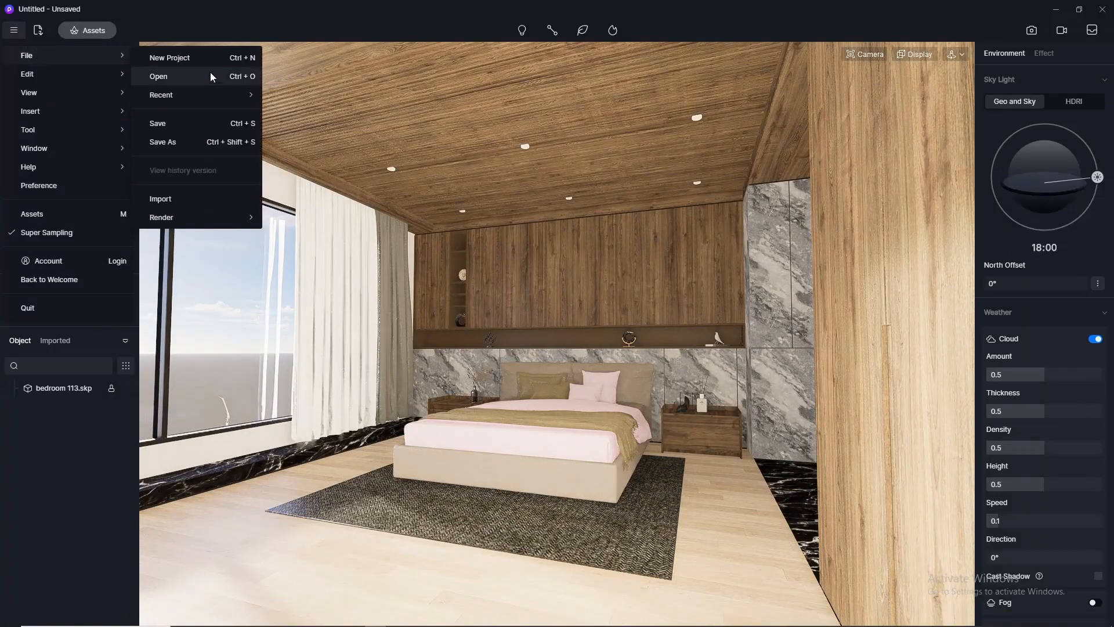
click(189, 127)
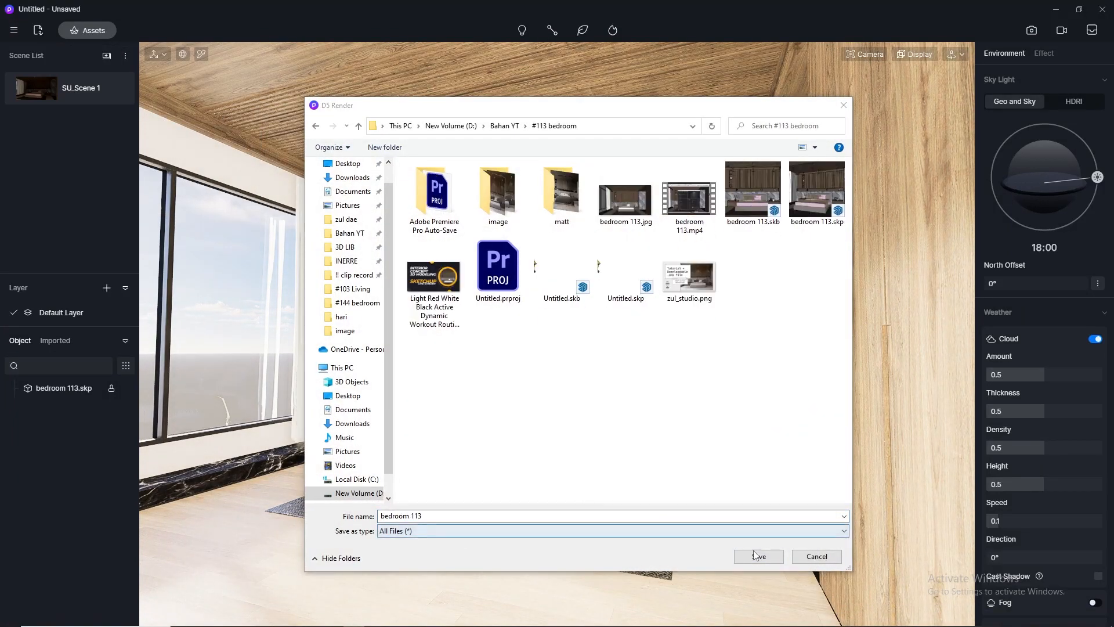
click(759, 556)
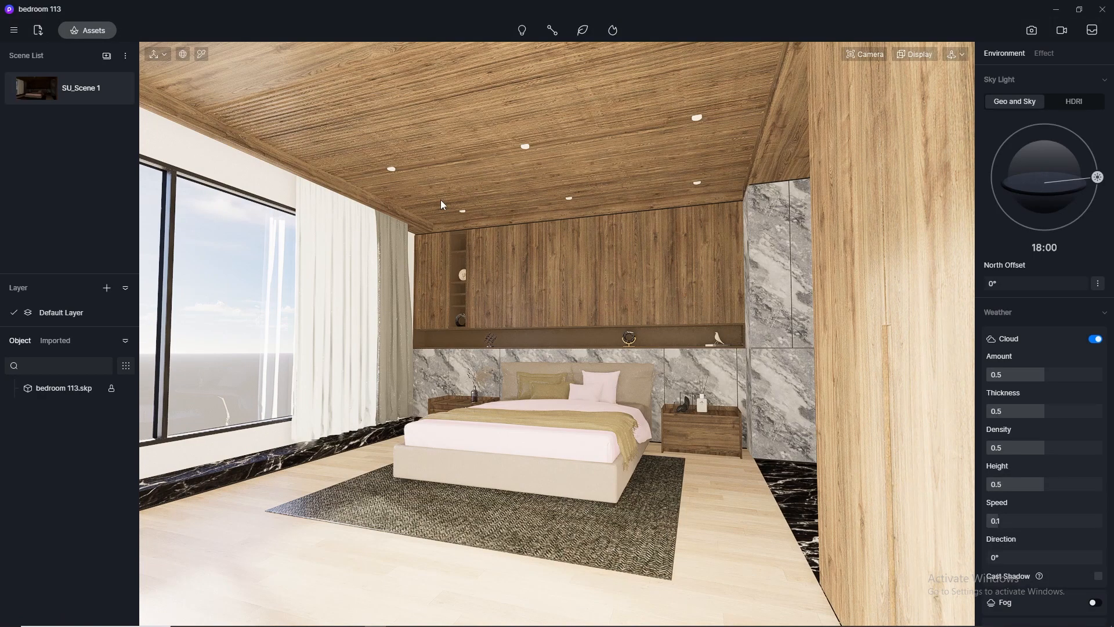
Enter image rendering mode and choose the 4K preset size for the output.
click(1032, 30)
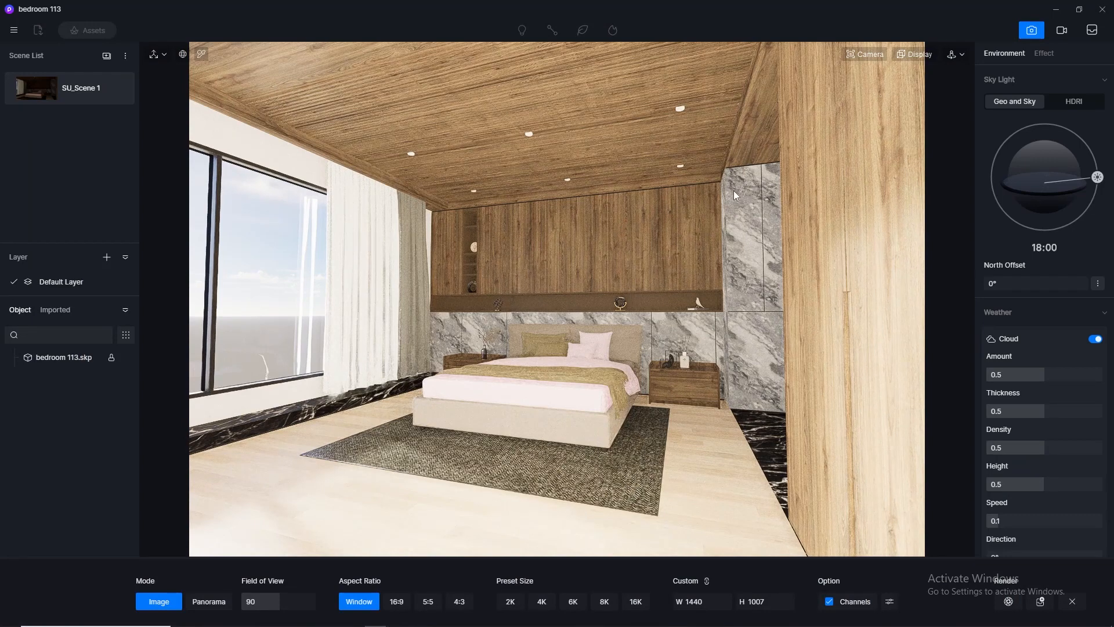
click(540, 600)
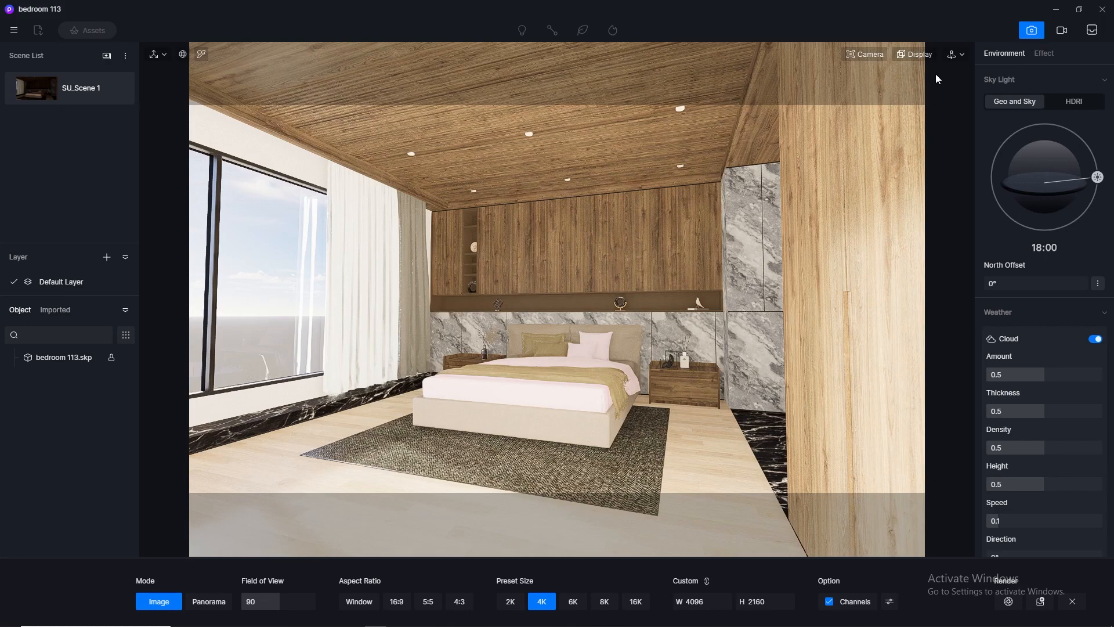
Try two-point perspective on the camera with a field of view of 60 and then 80.
click(886, 59)
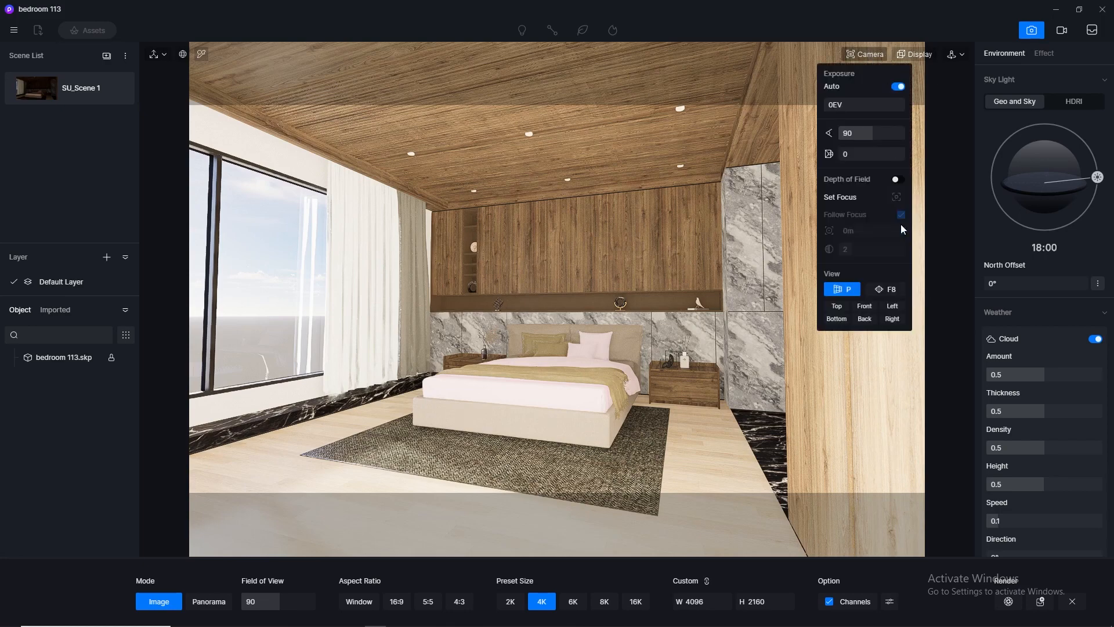
click(885, 289)
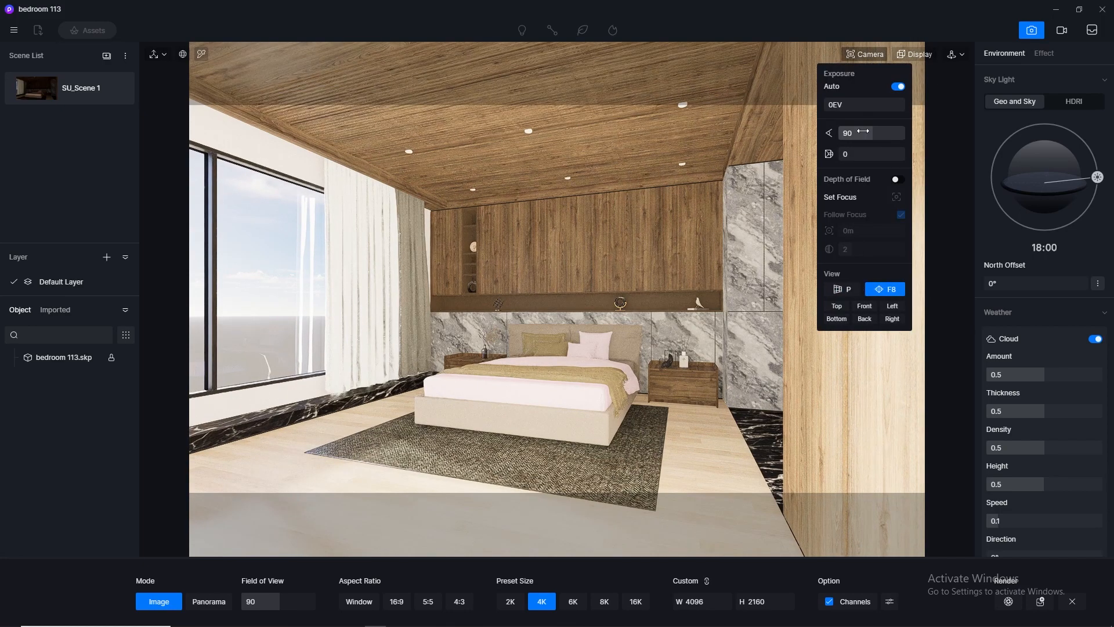
click(865, 132)
text(60)
key(Return)
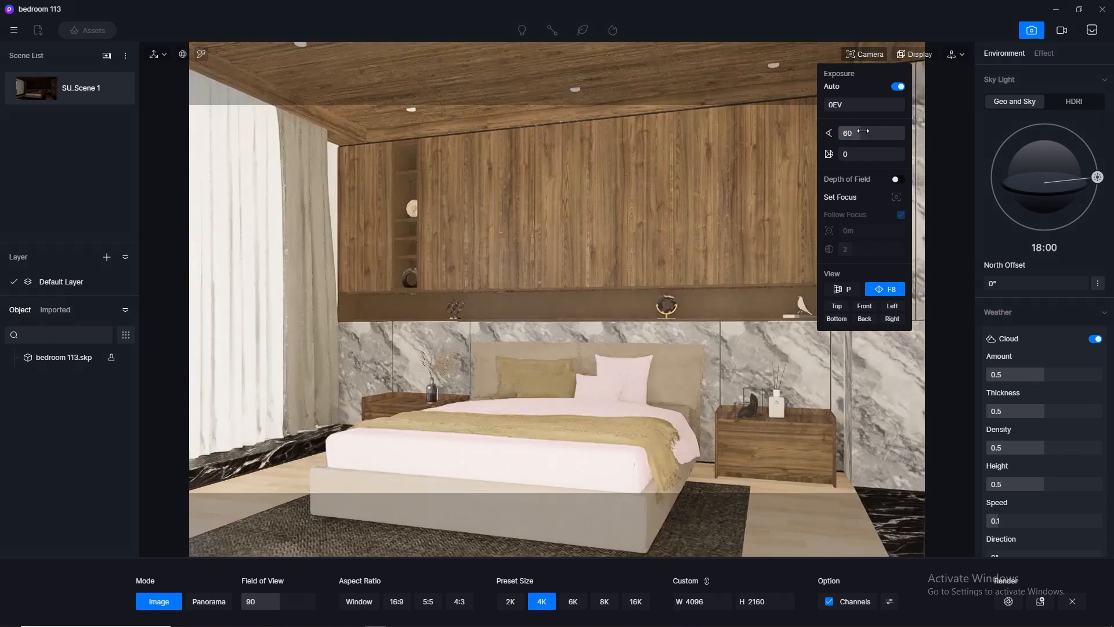
click(863, 132)
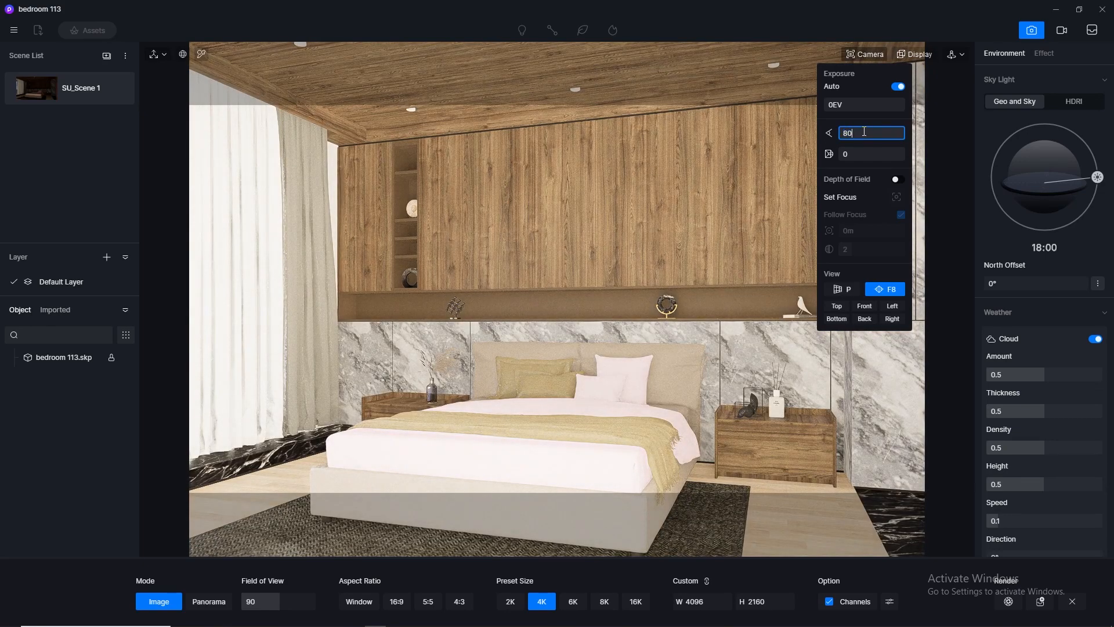
text(80)
key(Return)
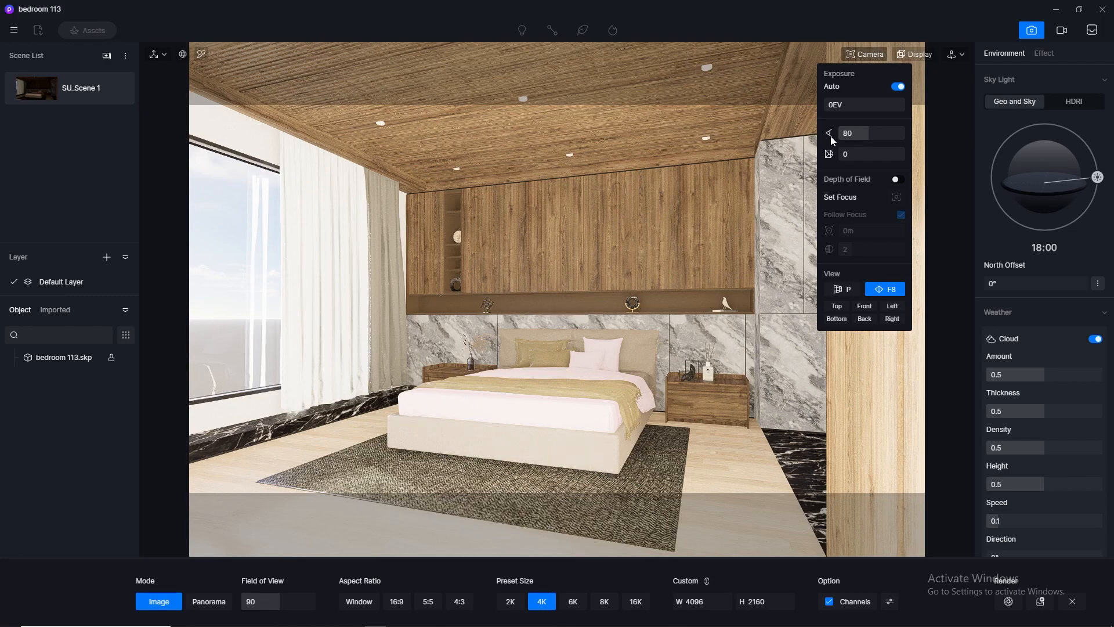
Switch the navigation mode to Fly and try moving the camera forward and sideways around the bed.
click(964, 54)
click(949, 90)
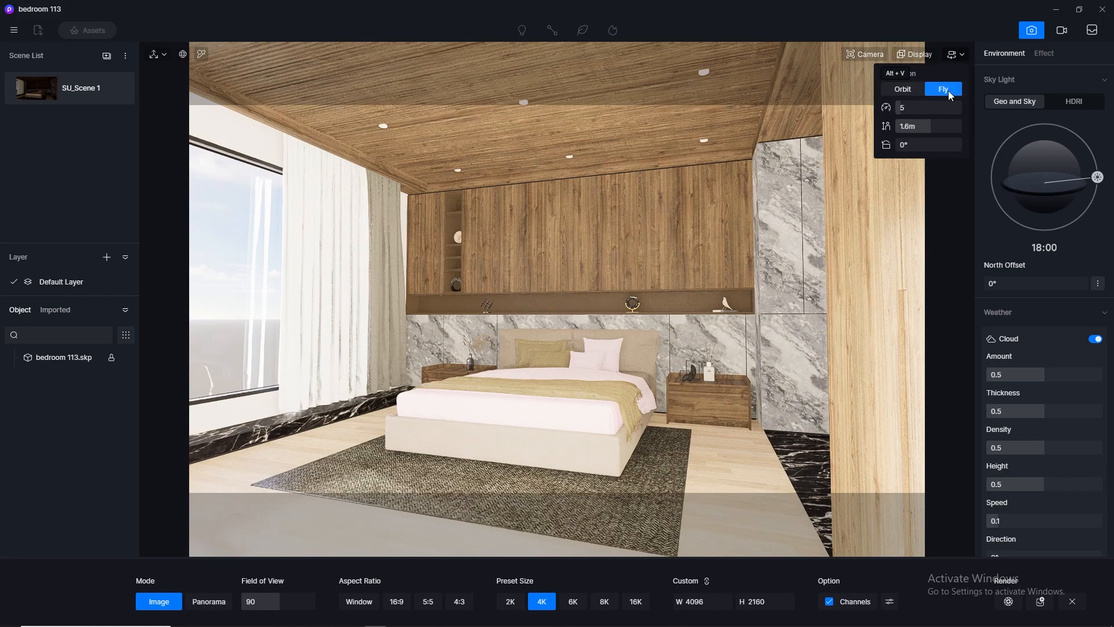
key(w)
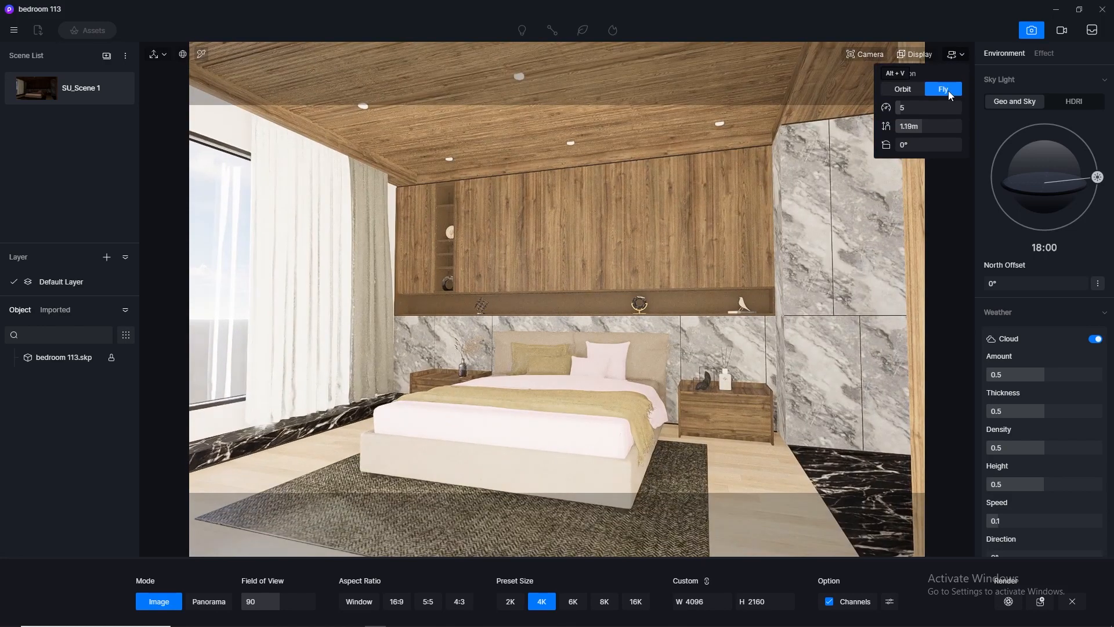
key(a)
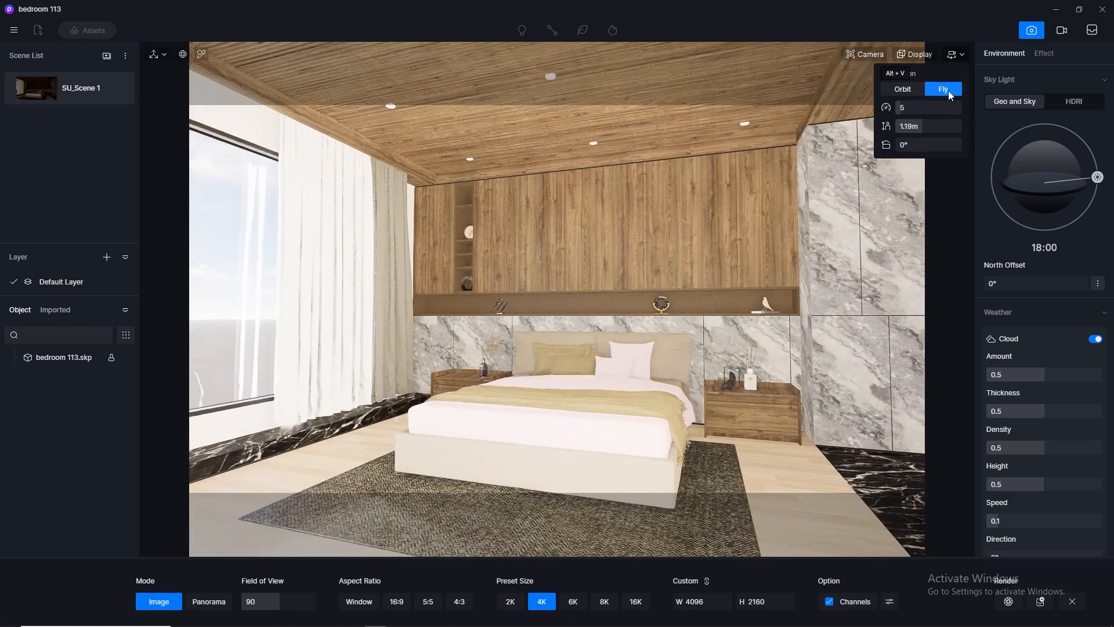
key(d)
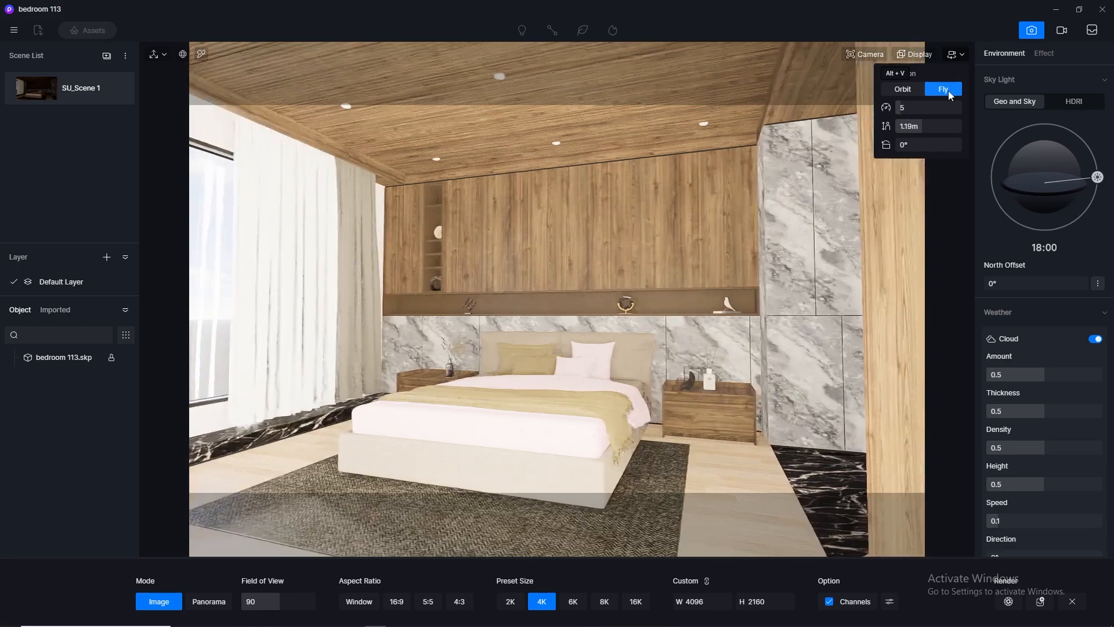
Restore the SU_Scene 1 view and set the camera's field of view to 80.
click(37, 88)
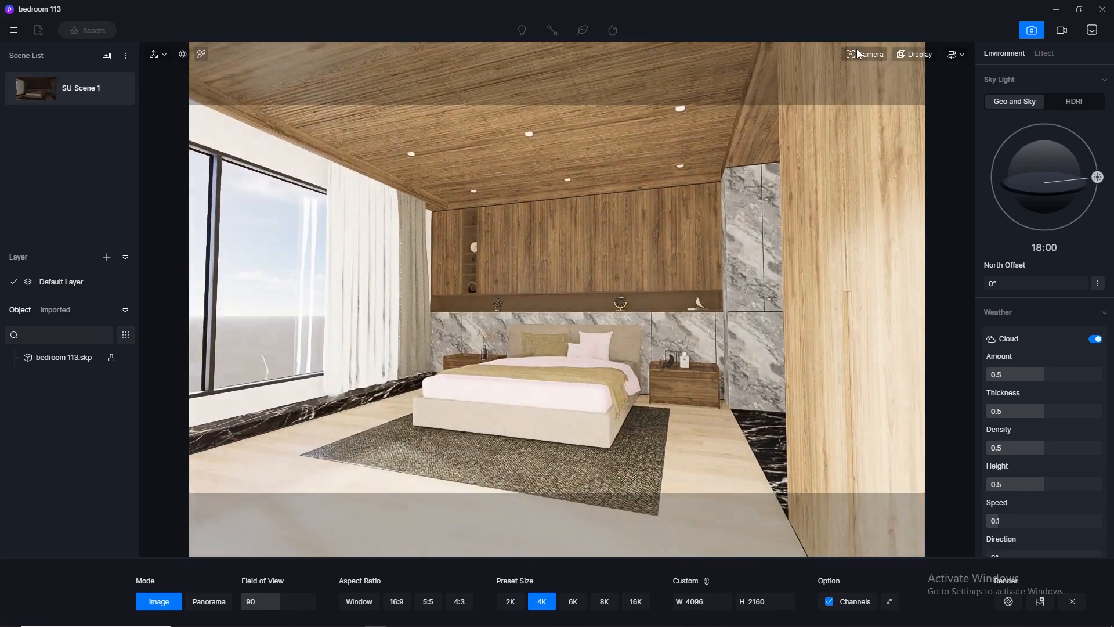
click(862, 54)
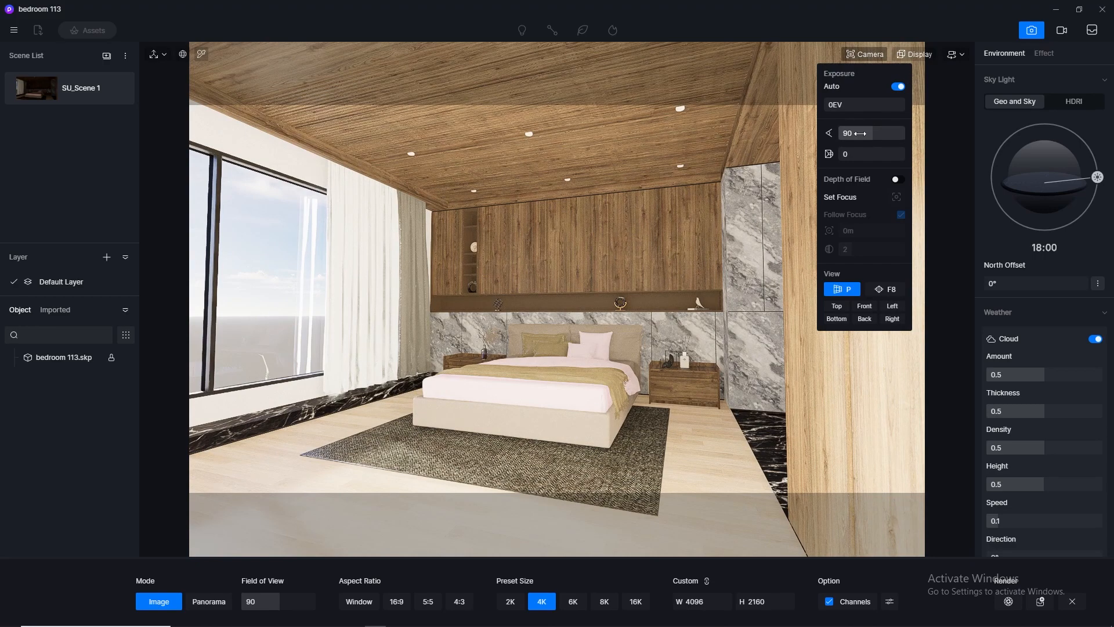
click(860, 133)
text(80)
key(Return)
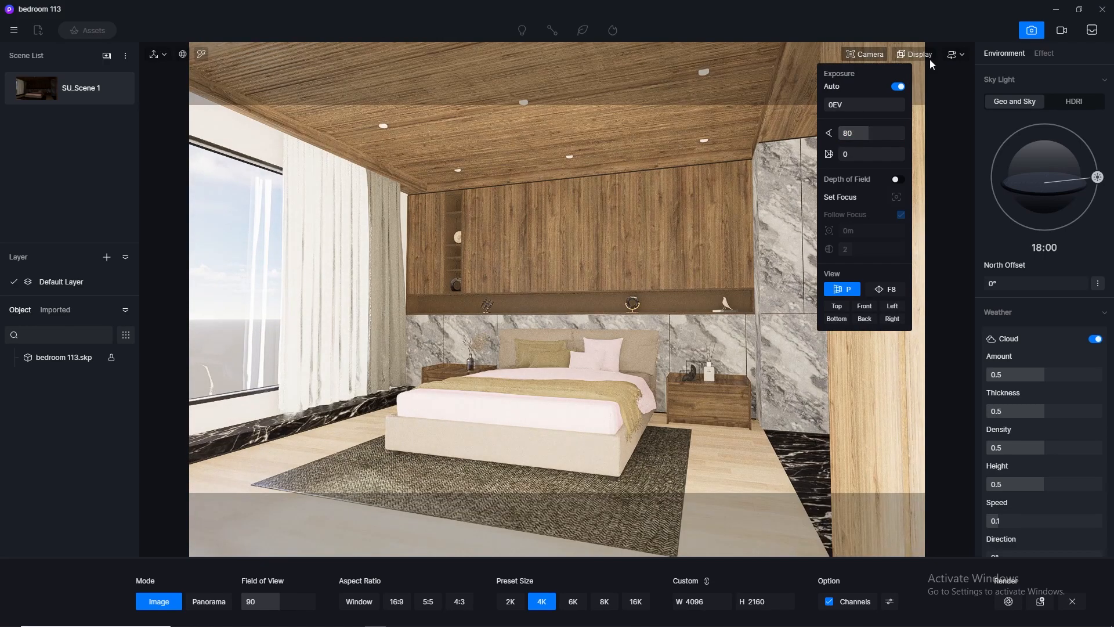
Lower the camera height to 1.08 m and switch the camera to two-point perspective.
click(954, 54)
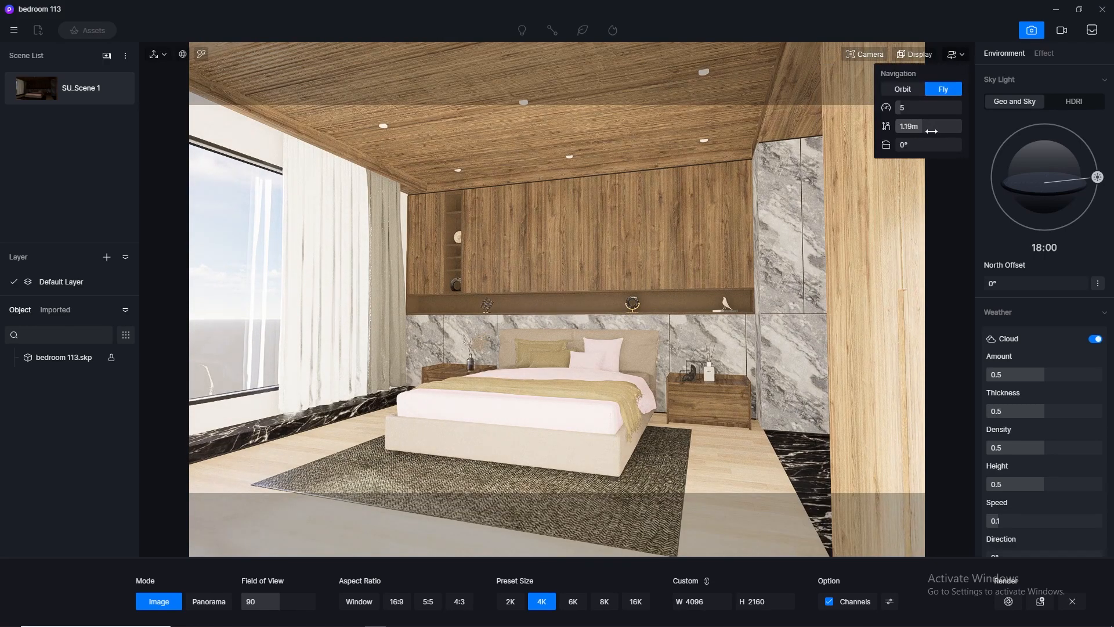
drag(931, 131, 931, 131)
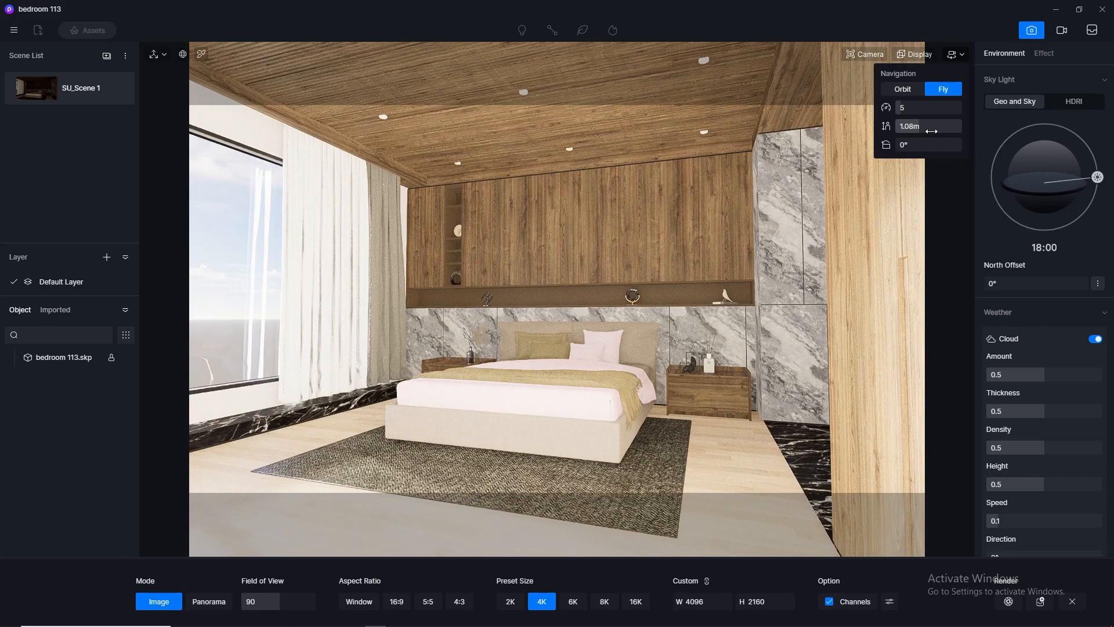
click(866, 55)
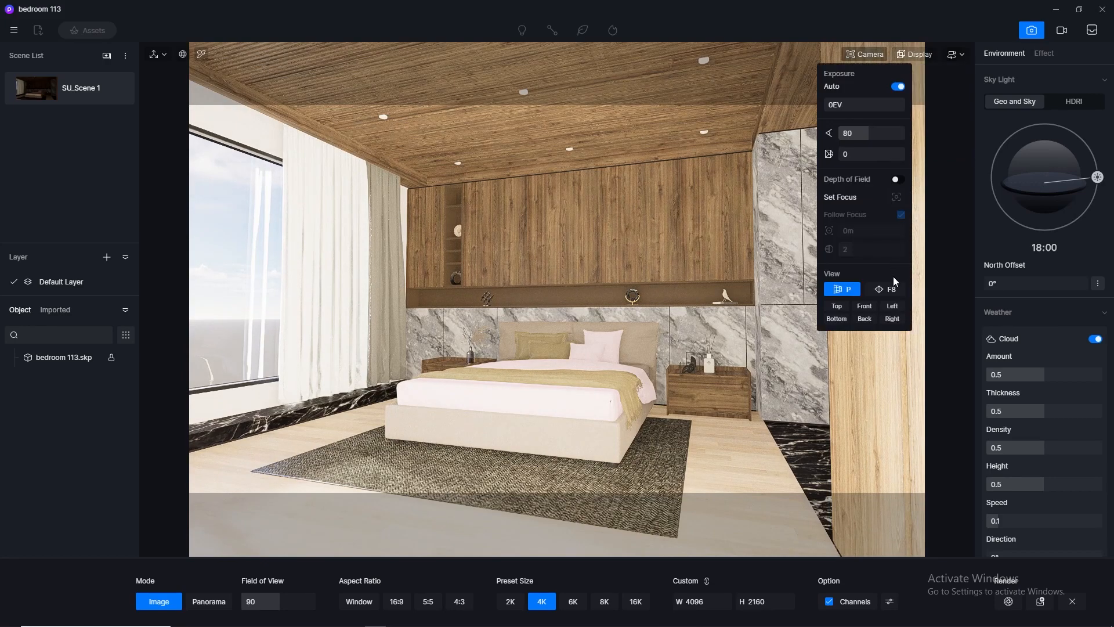
click(892, 288)
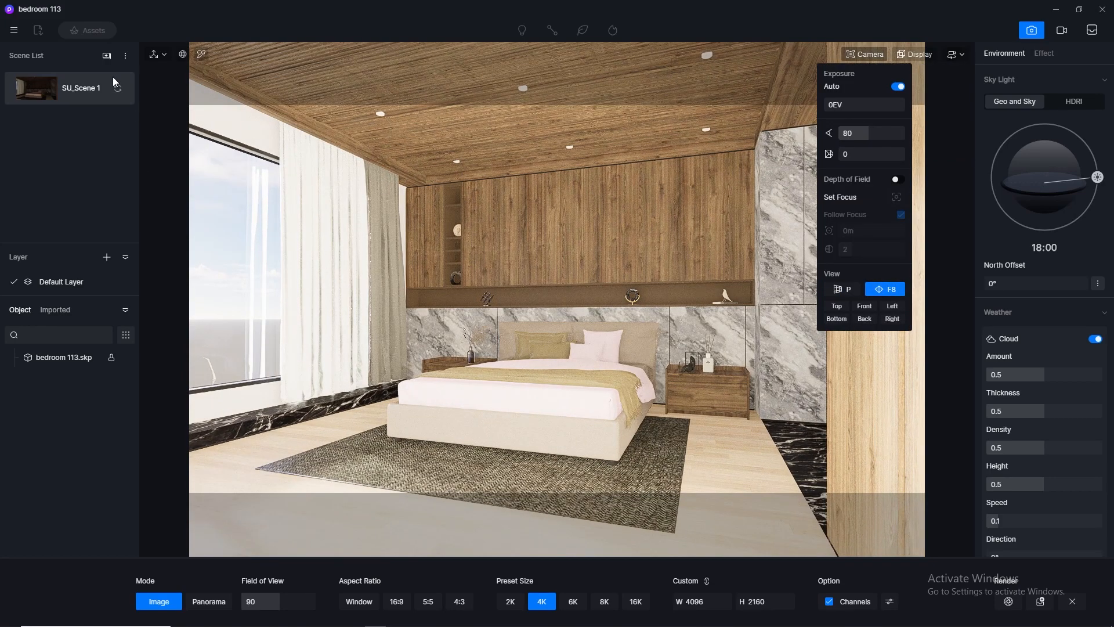
Update SU_Scene 1 with the adjusted camera view.
click(117, 85)
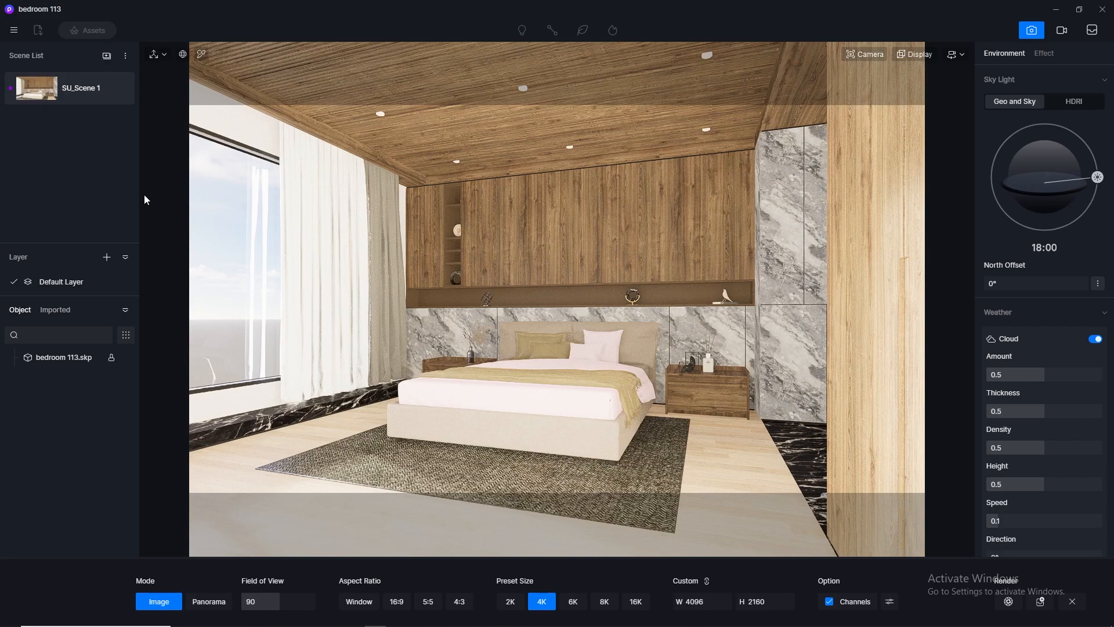
mouse_move(118, 91)
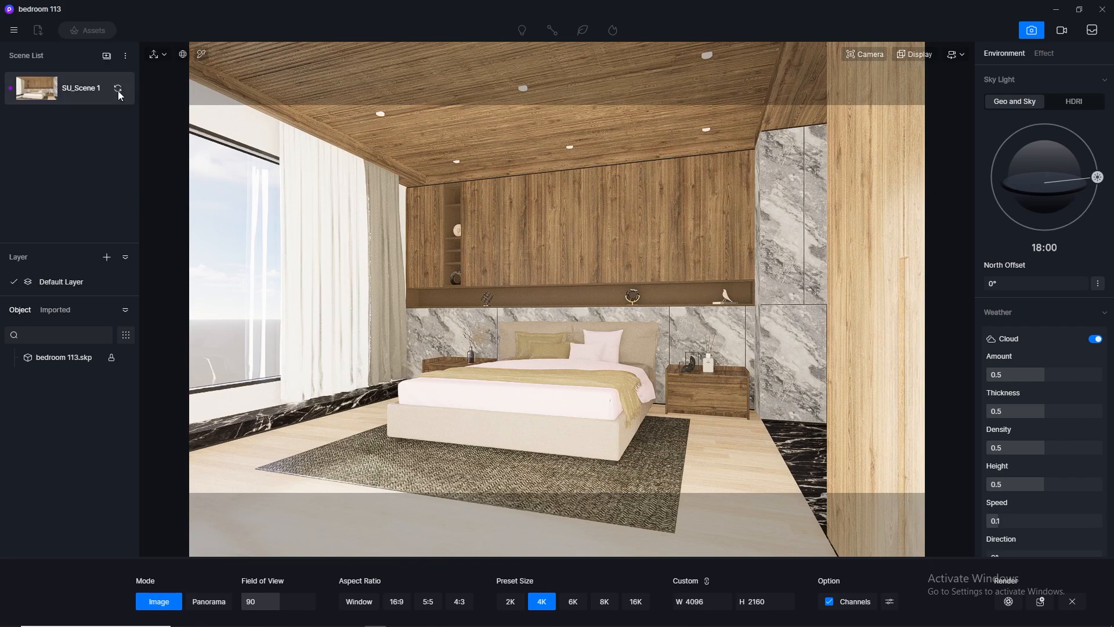
Sample the floor's parq material and copy its base color map into the normal map slot.
click(202, 54)
click(264, 450)
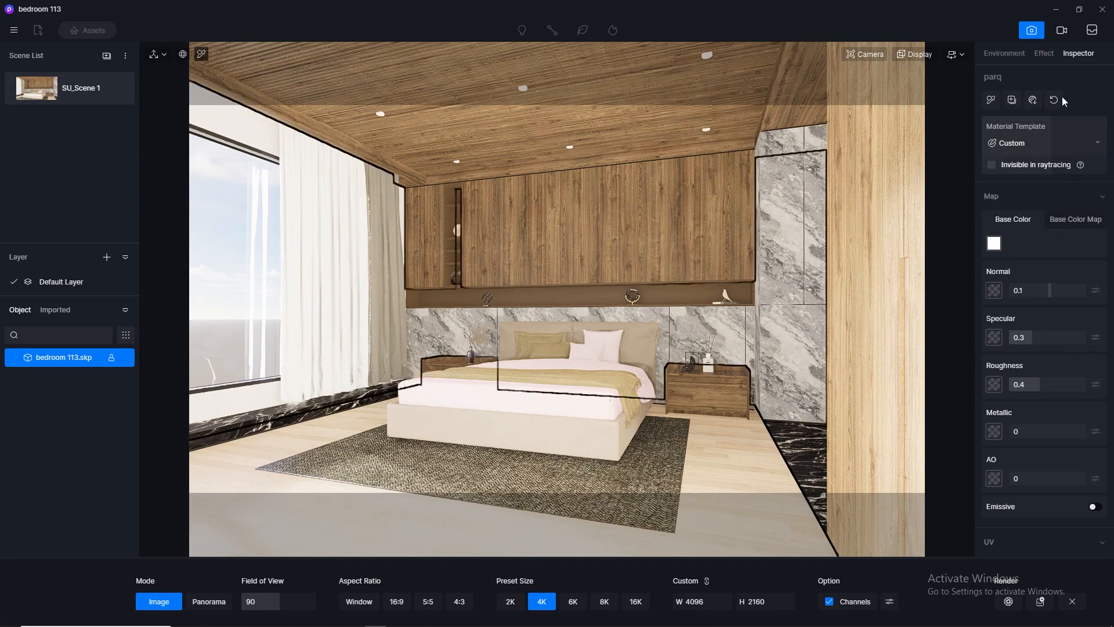
click(1075, 221)
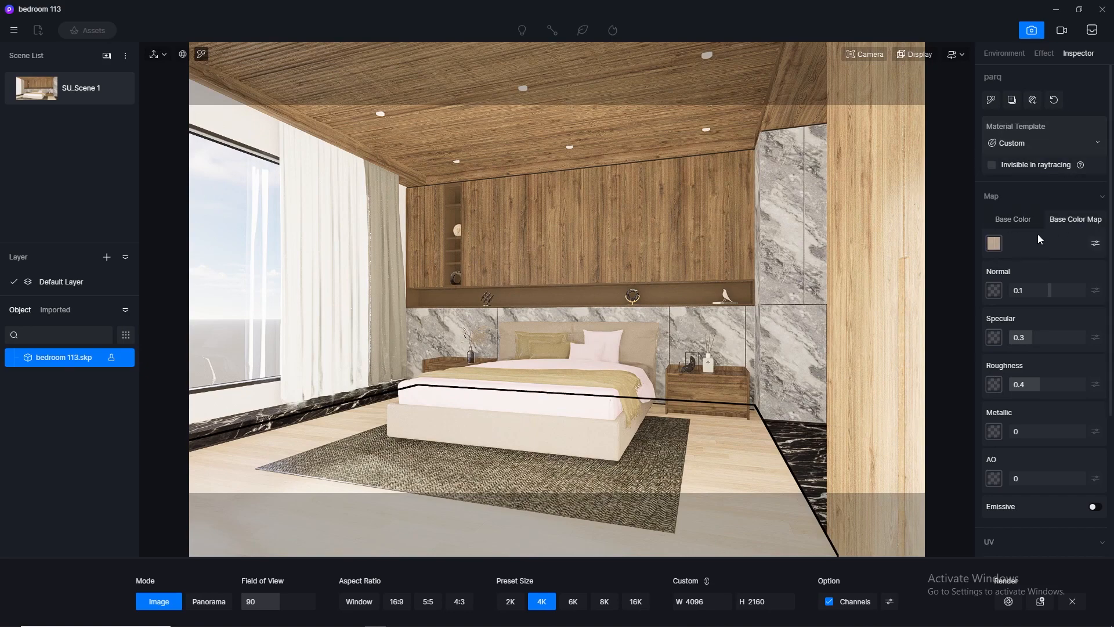
right_click(994, 243)
click(1015, 323)
right_click(991, 288)
click(1009, 384)
click(994, 337)
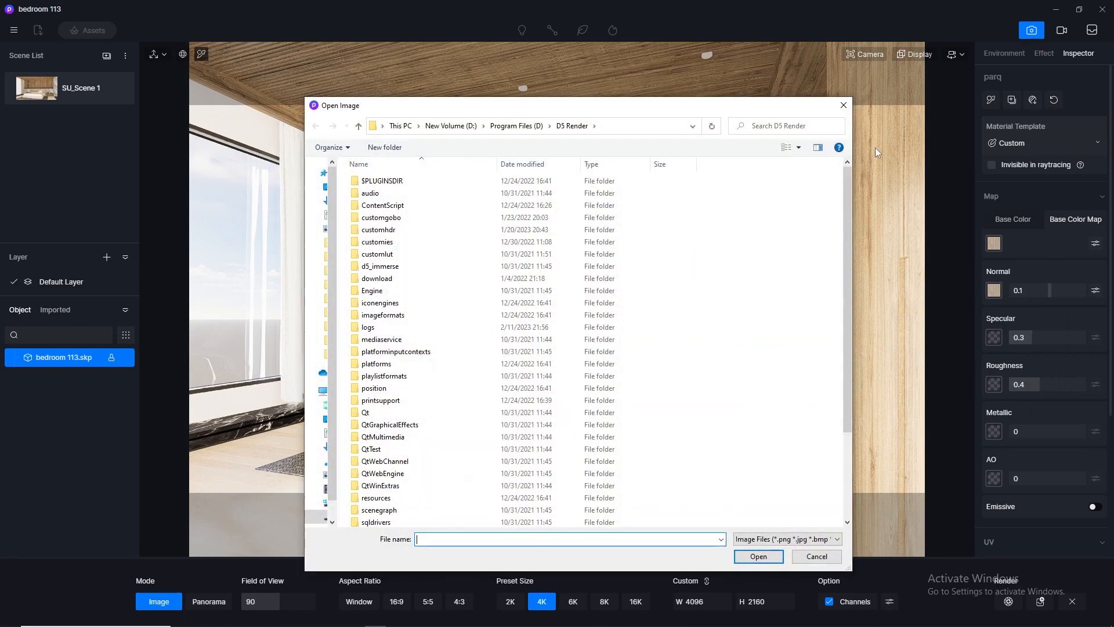
click(843, 102)
Set the parq floor material's specular to 0.5 and roughness to 0.35.
click(1038, 338)
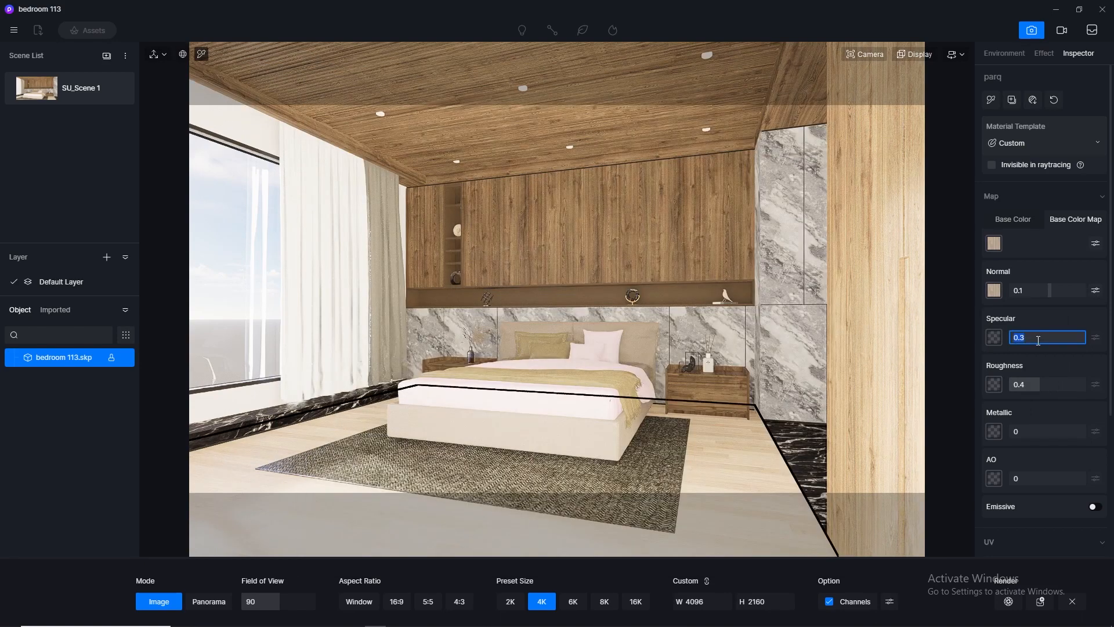
click(1037, 384)
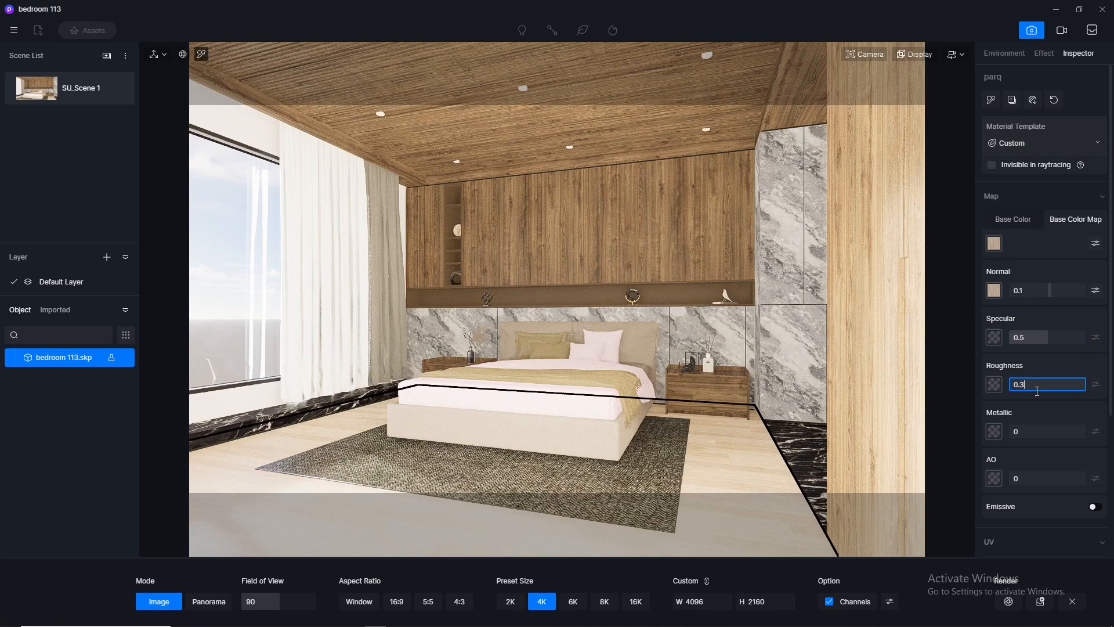
text(0.35)
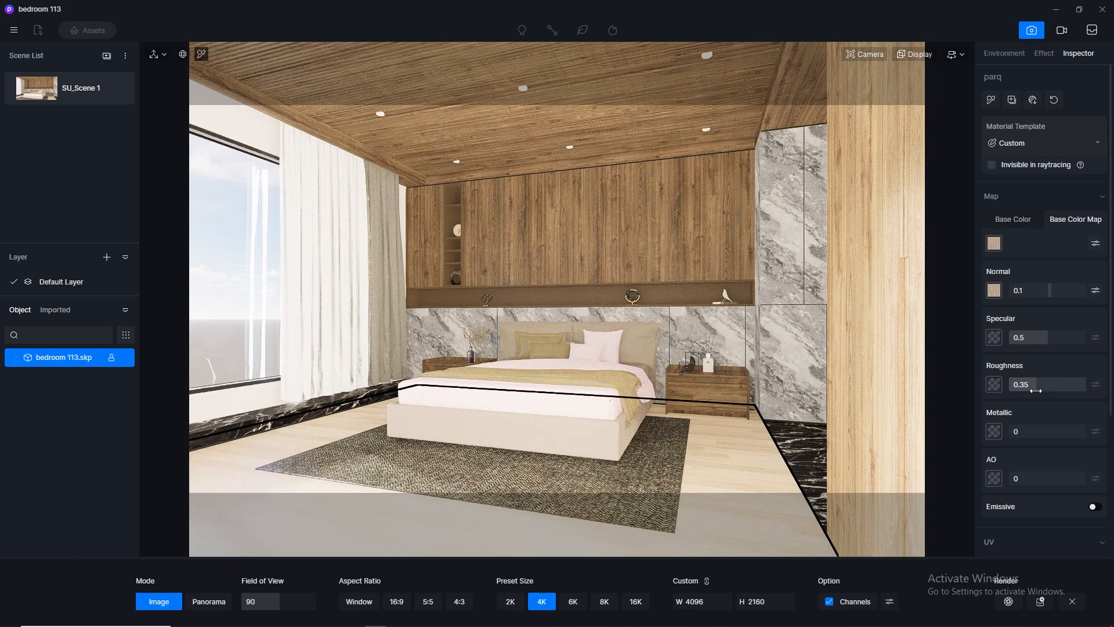
key(Return)
Sample the wall cabinets' veneer material and copy its base color map into the normal map slot.
click(589, 206)
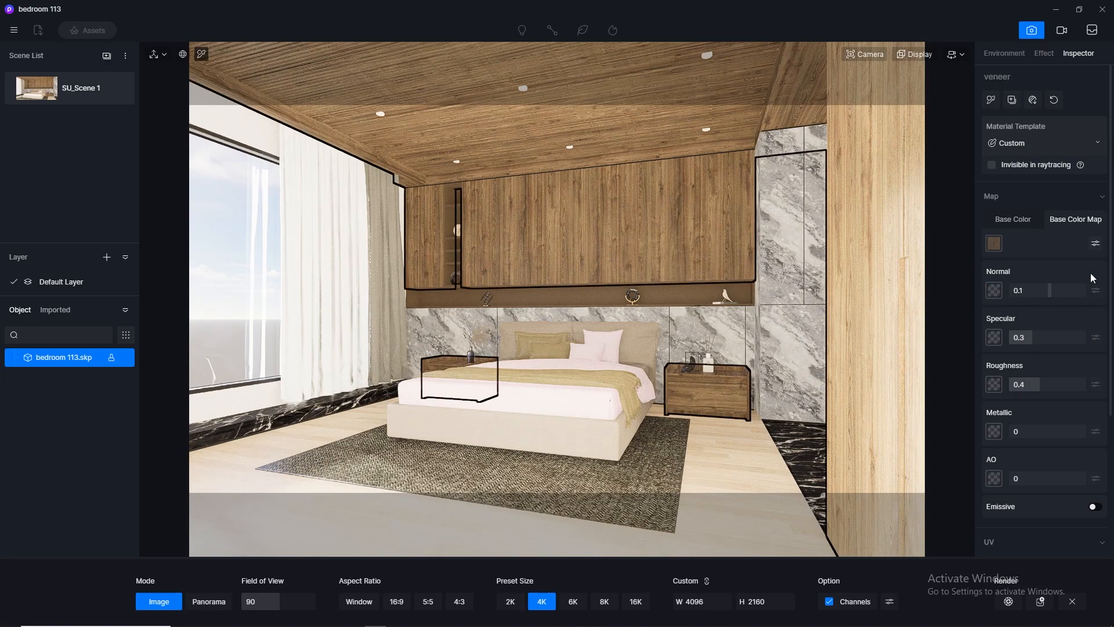
click(994, 244)
click(1012, 328)
right_click(993, 291)
click(1010, 383)
Set the veneer material's specular to 0.5 and roughness to 0.3.
click(1030, 337)
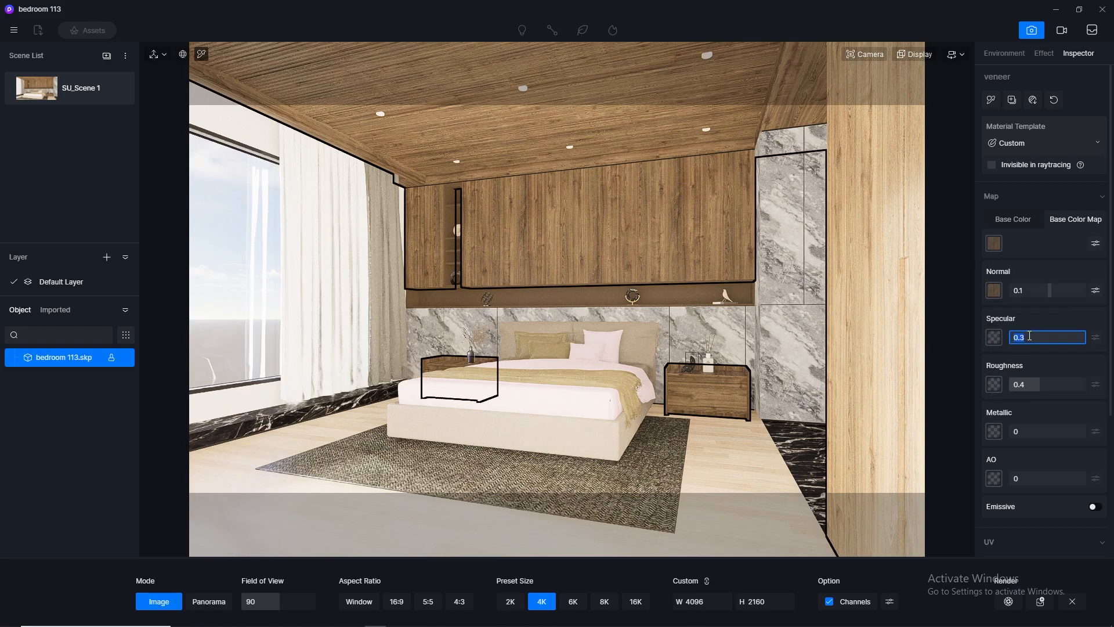
text(0.5)
key(Return)
click(1026, 385)
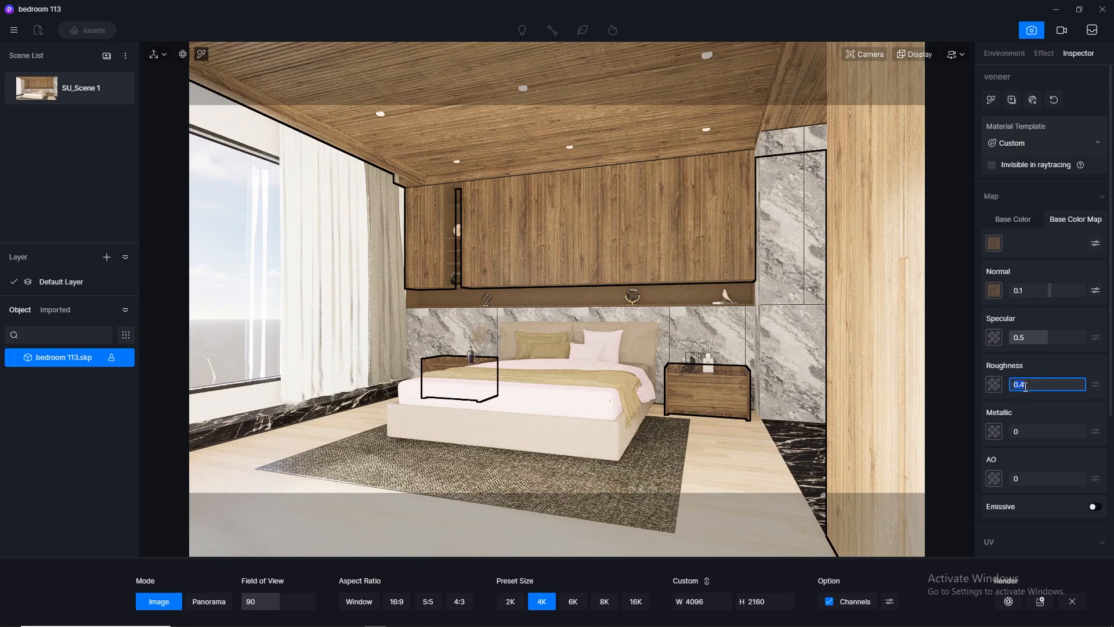
text(0.3)
key(Return)
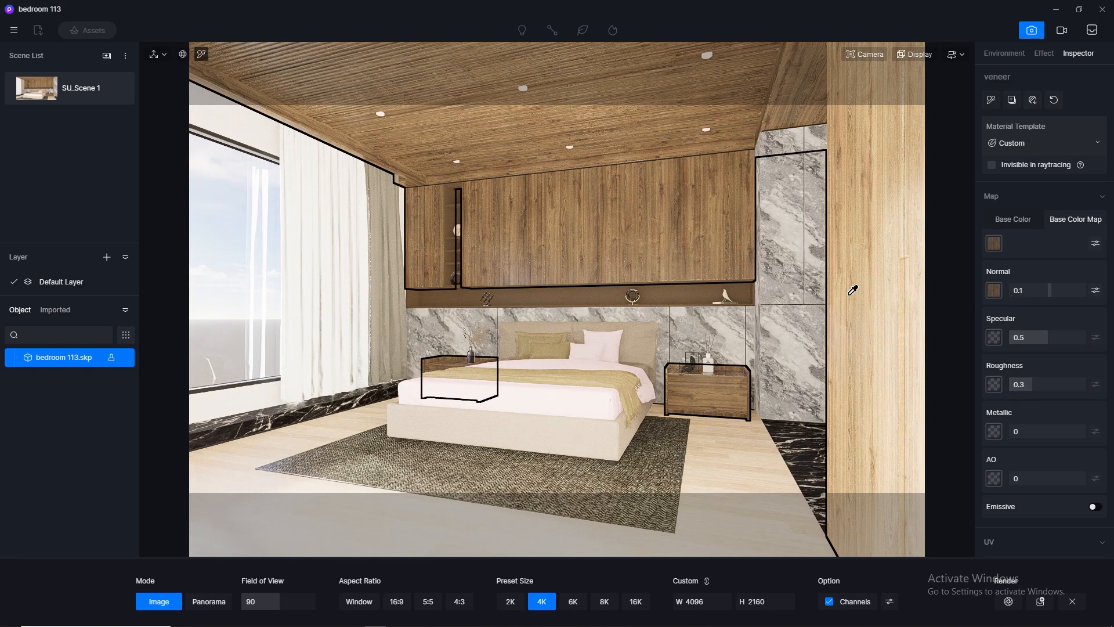
Sample the marble grey wall material and set its normal to 0, specular to 0.5 and roughness to 0.2.
click(788, 244)
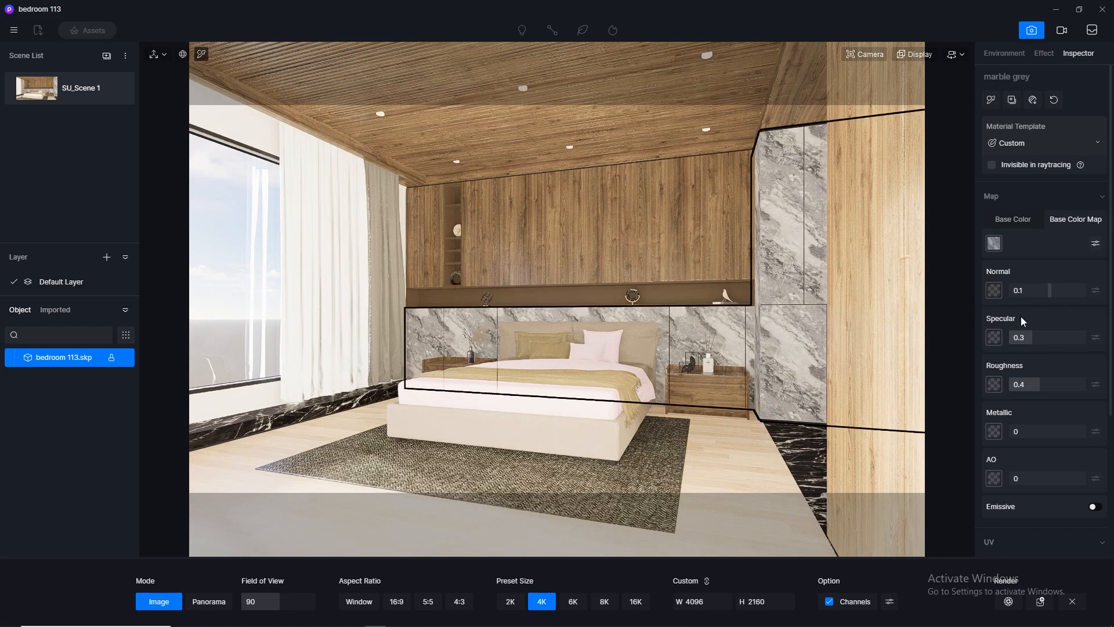
click(1029, 288)
text(0)
key(Return)
click(1031, 339)
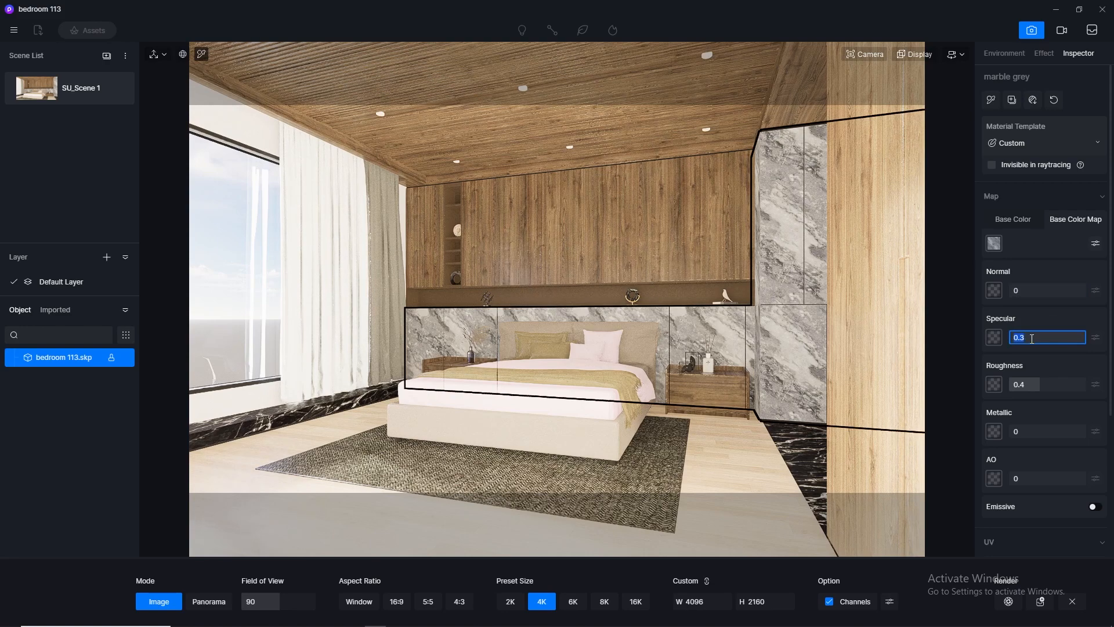
text(0.5)
key(Return)
click(1029, 385)
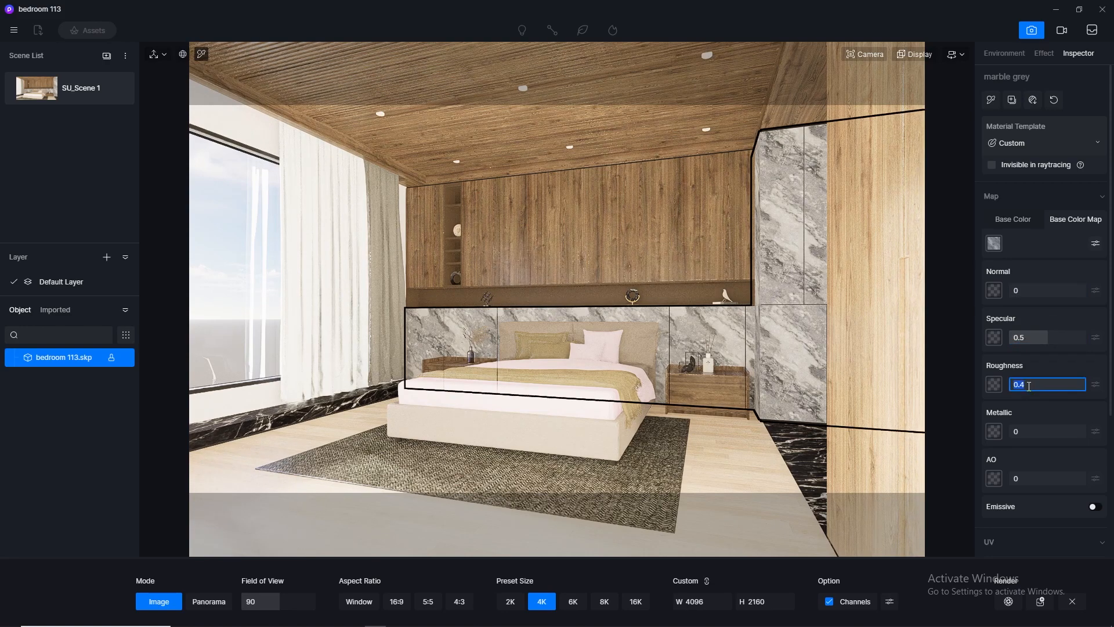
key(Return)
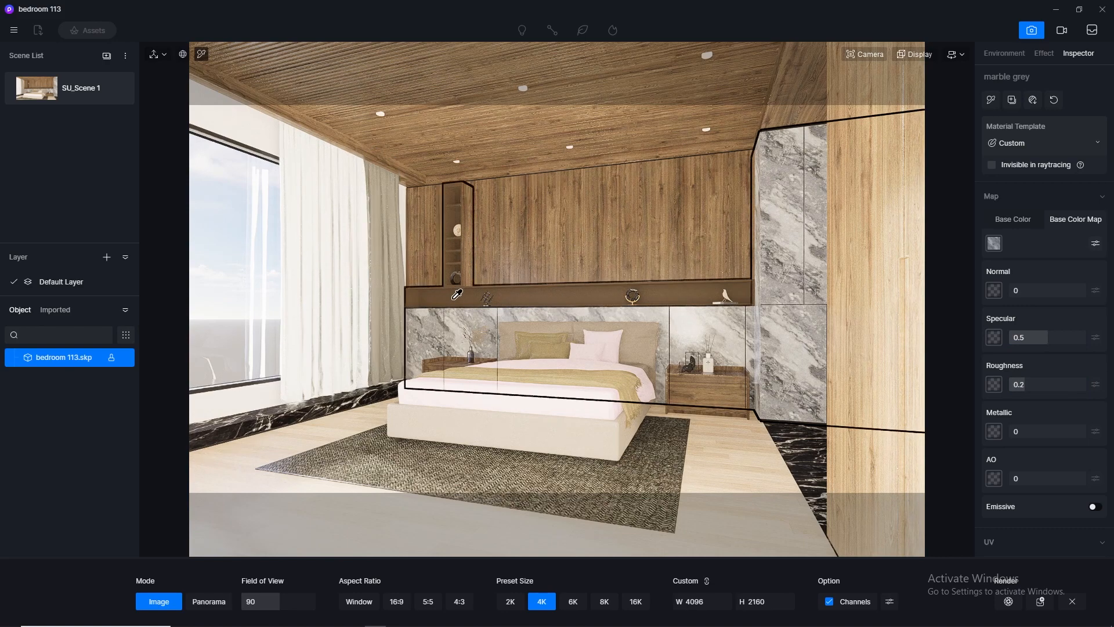
Sample the wall niche's br duco material and set its normal to 0, specular to 0.5 and roughness to 0.3.
click(461, 294)
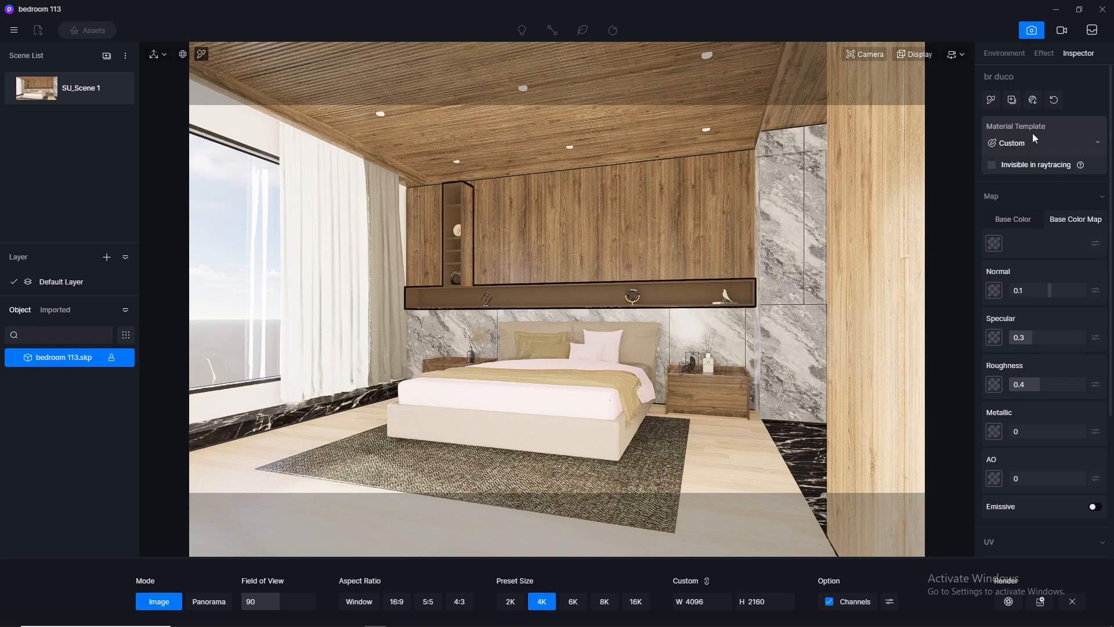
click(1020, 292)
text(0)
key(Return)
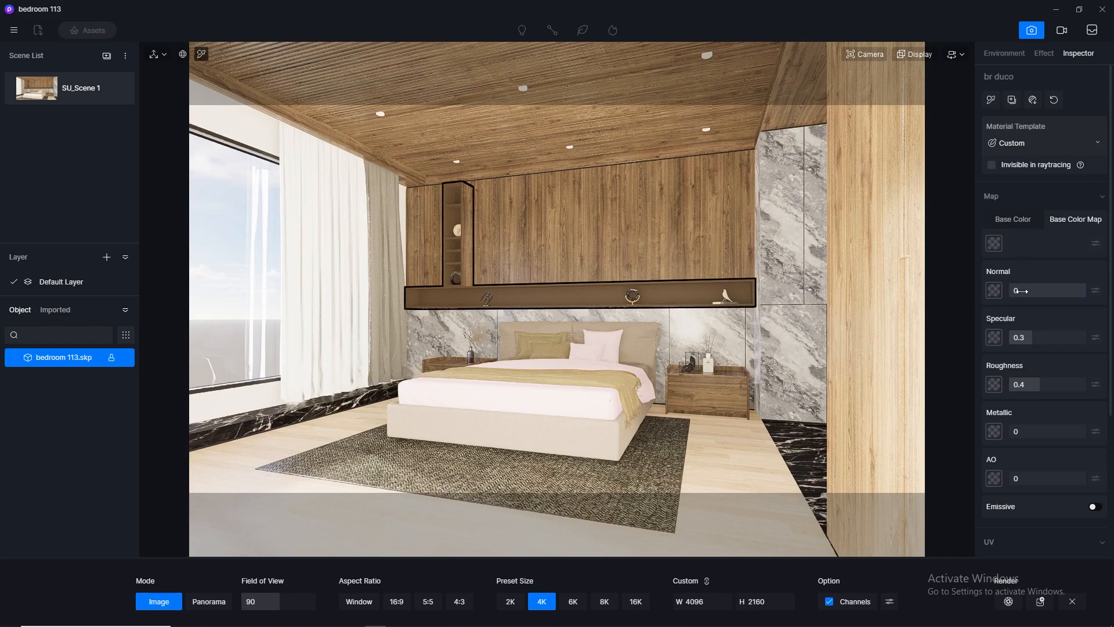
click(1021, 224)
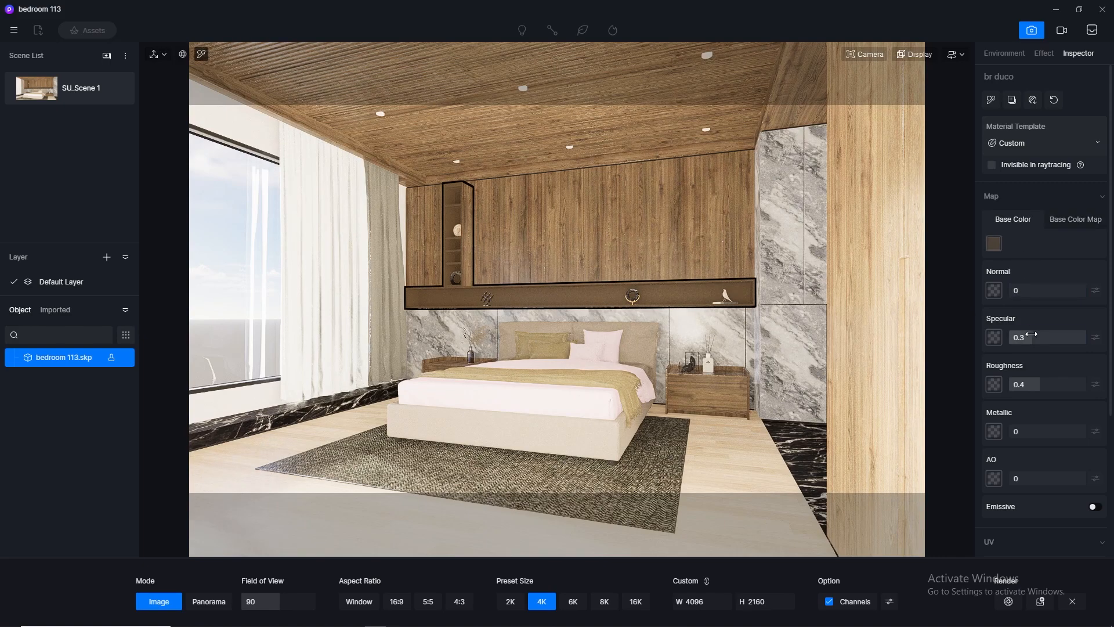
drag(1025, 335, 1030, 334)
click(1028, 383)
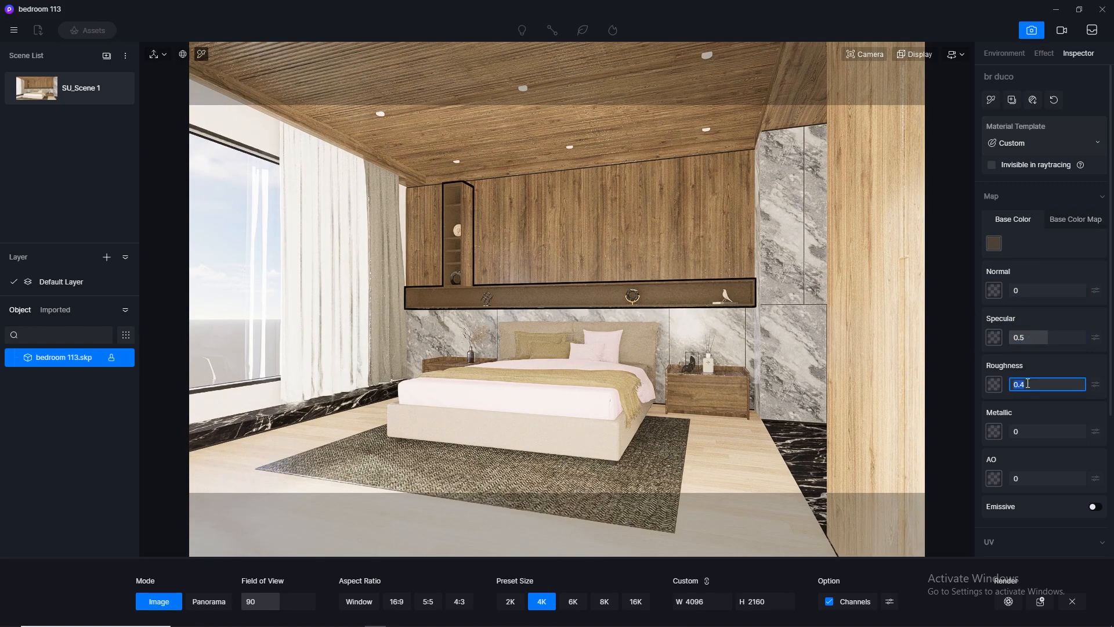
text(0.3)
key(Return)
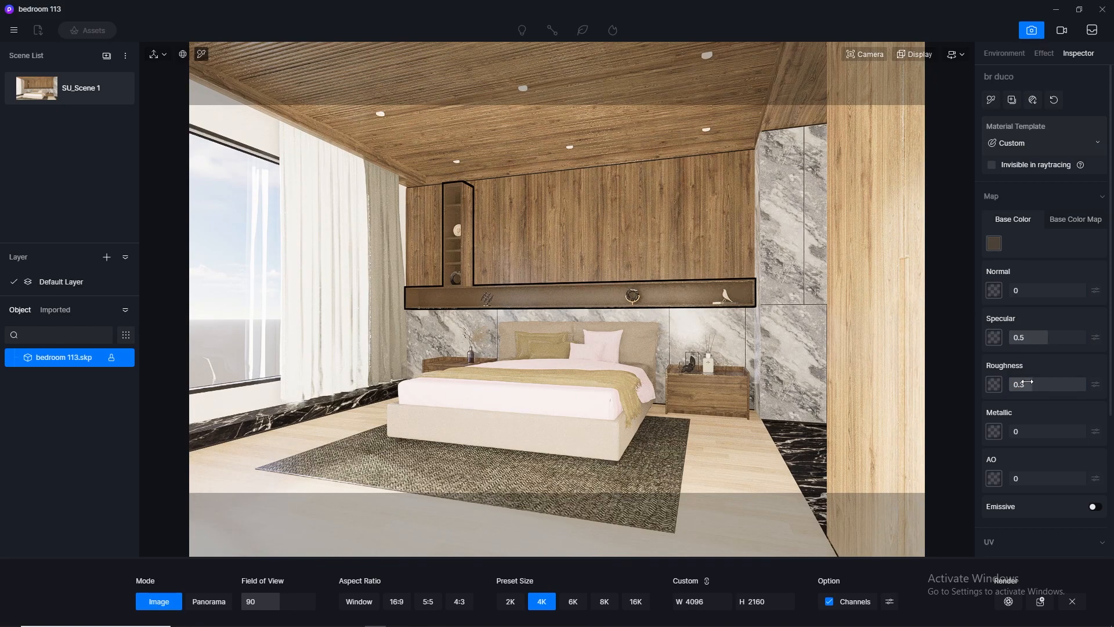
Sample the marble black material along the base of the window wall and set its specular to 0.5 and roughness to 0.2.
click(310, 409)
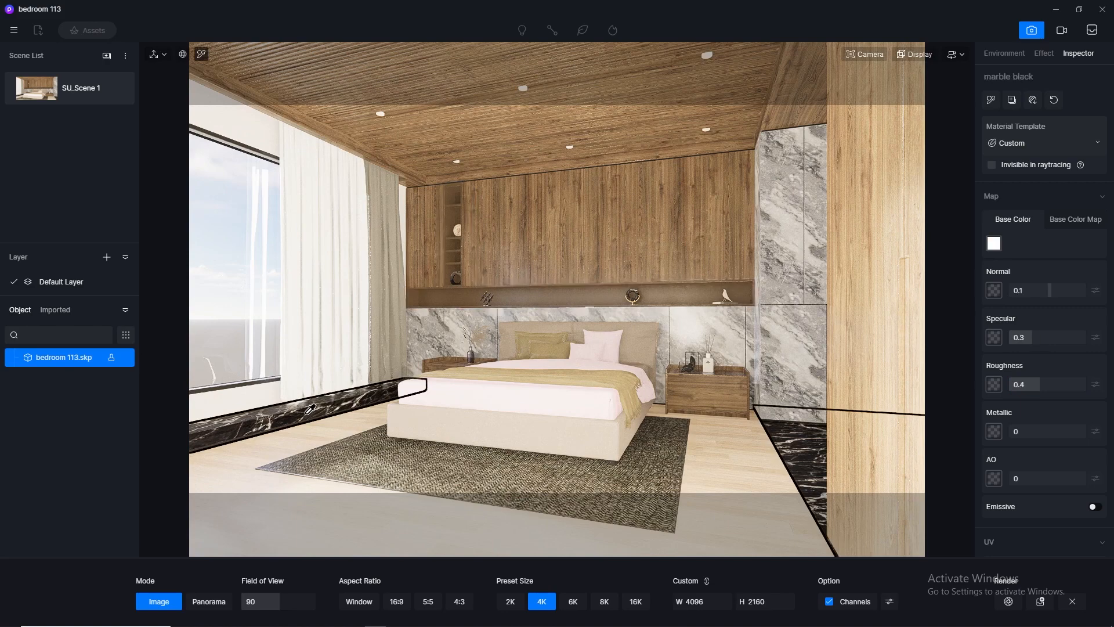
drag(1028, 337, 1037, 337)
click(1036, 385)
text(0.)
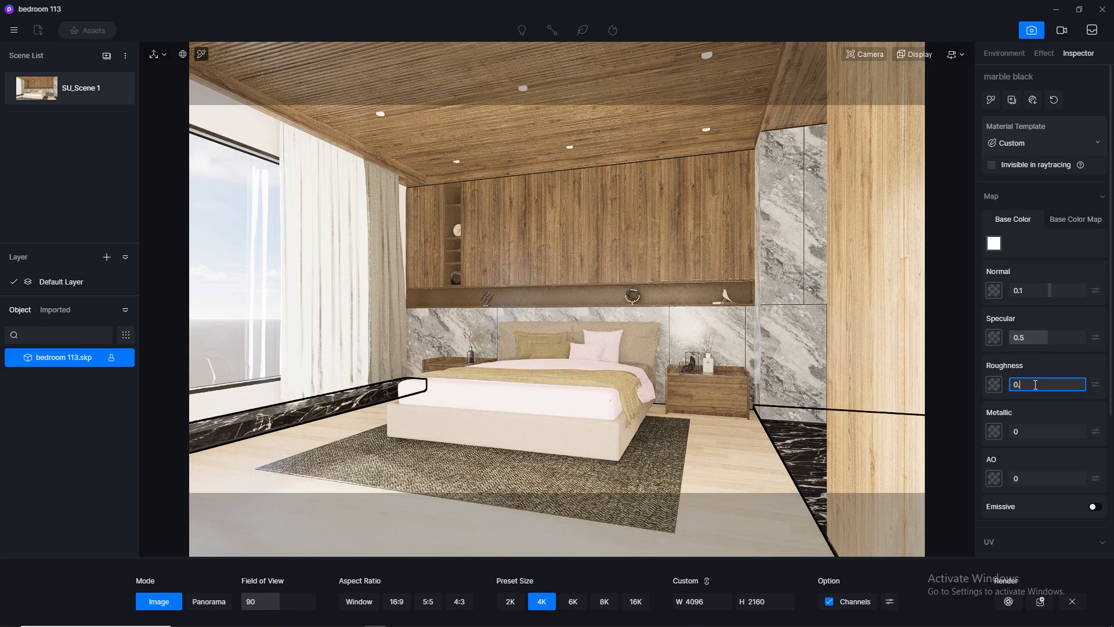
text(2)
key(Return)
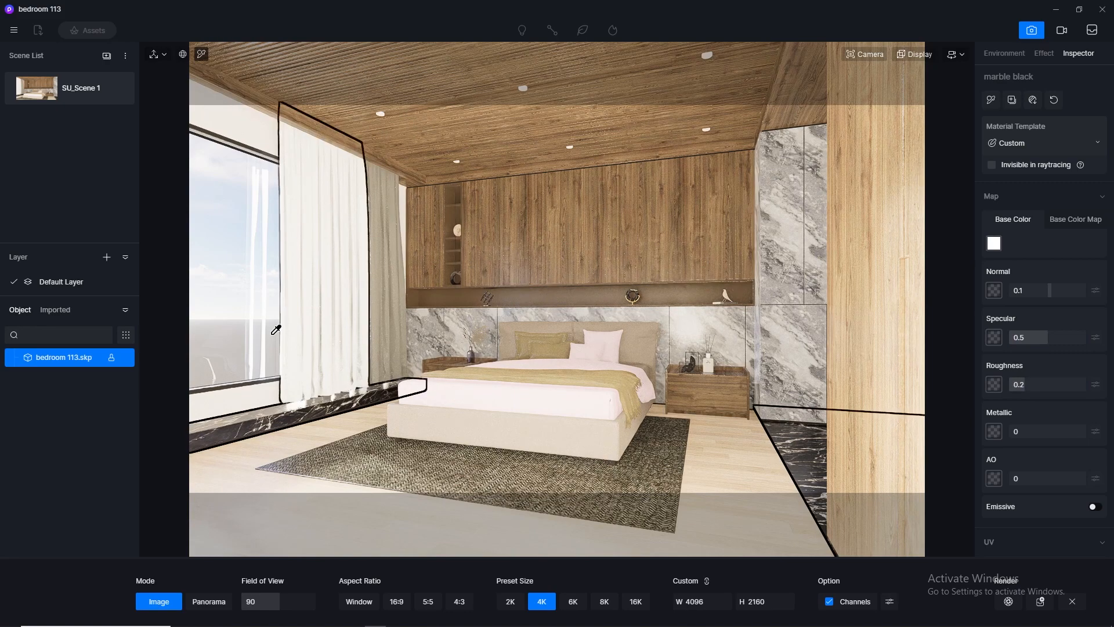
Sample the plaster material around the window and set its normal strength to 0.15.
click(253, 393)
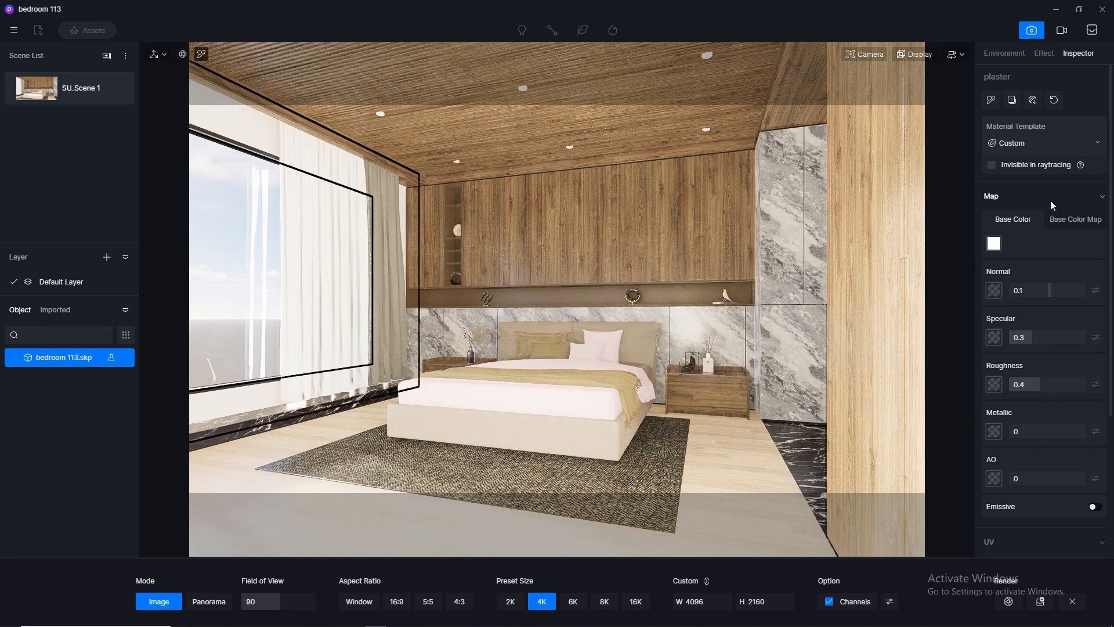
click(1023, 289)
text(0.15)
key(Return)
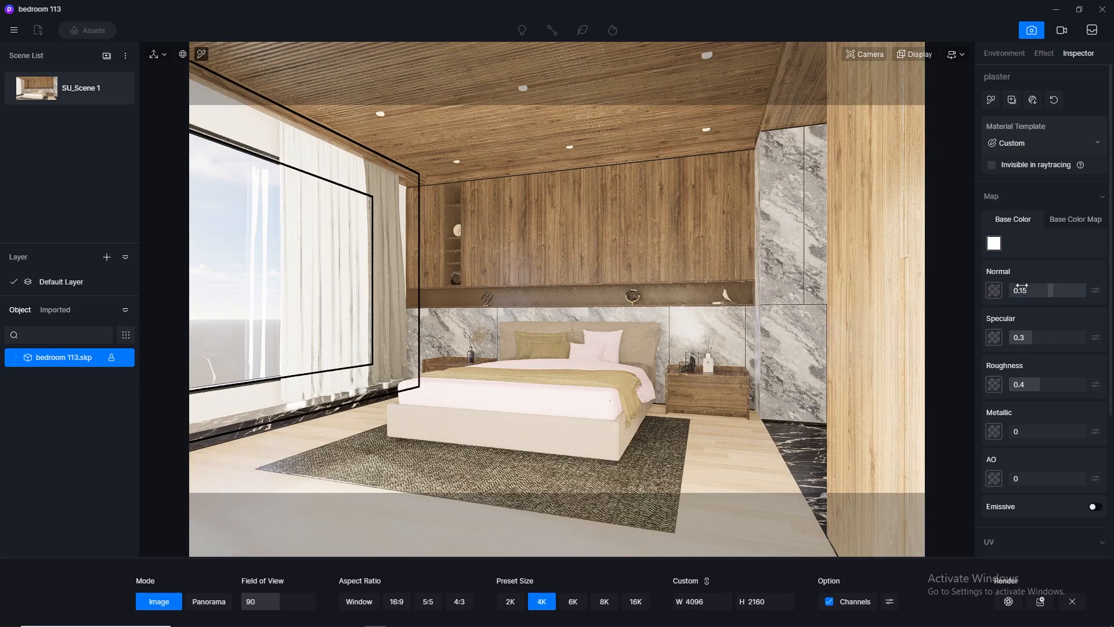
Copy the plaster's base color map into its normal map slot and set the roughness to 0.8.
click(1077, 220)
right_click(991, 245)
click(1013, 327)
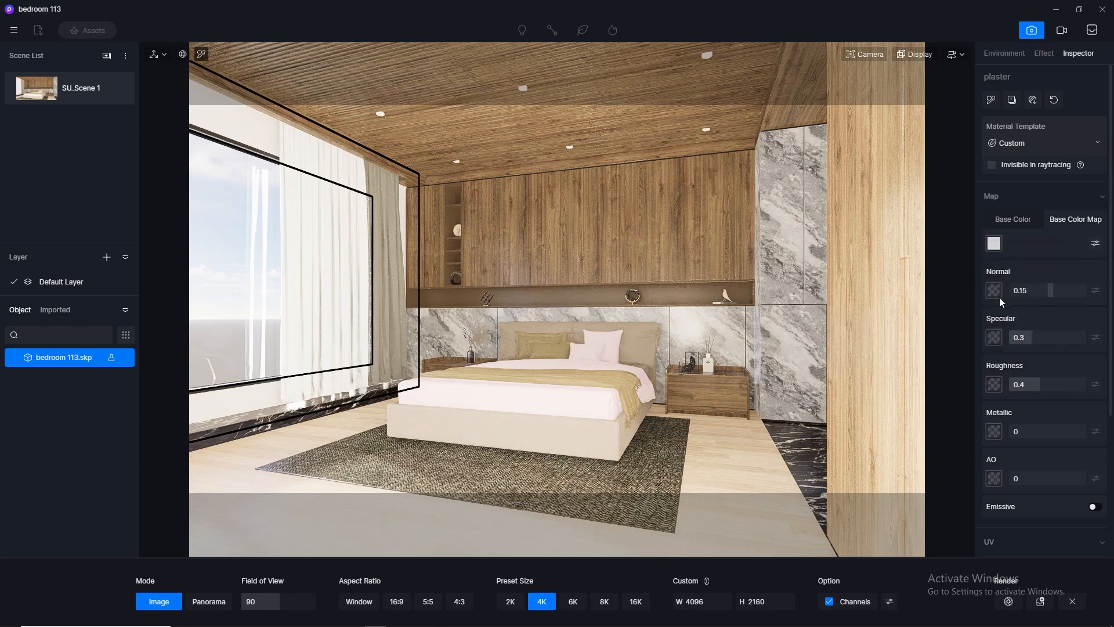
right_click(1000, 300)
click(1015, 386)
click(1036, 384)
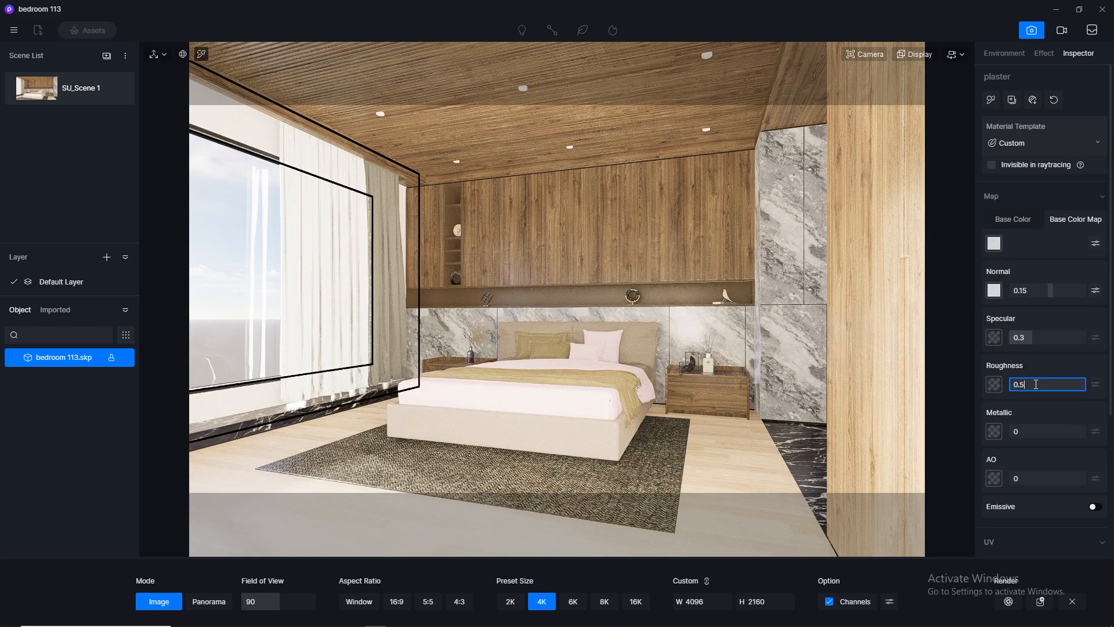
key(Return)
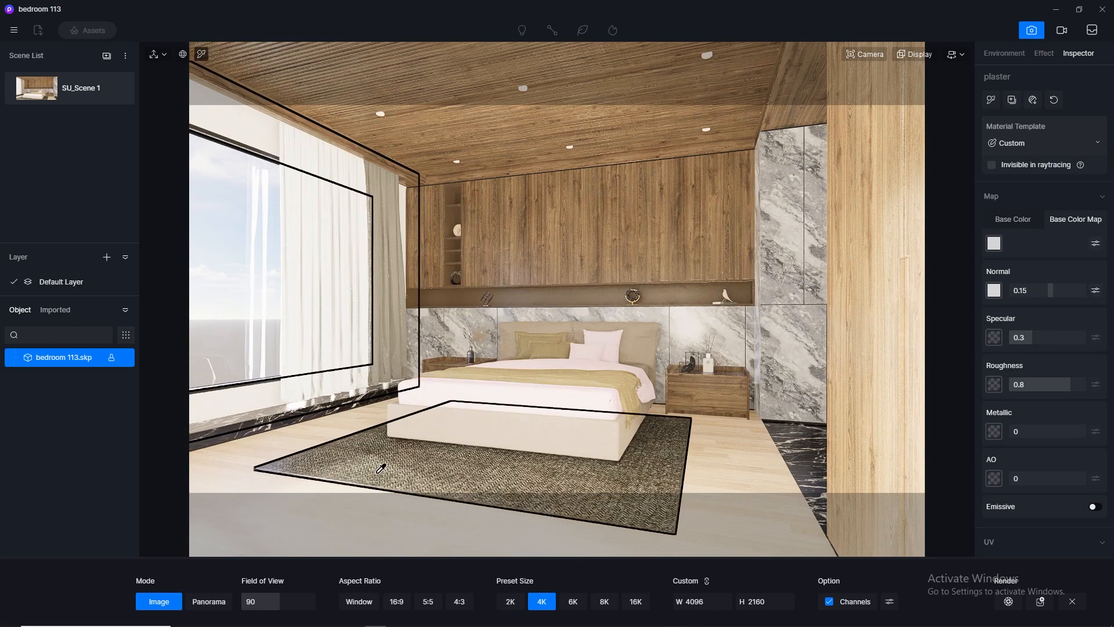
Switch the rug's wool material to the Cloth template and copy its base color map into the normal map slot.
click(382, 469)
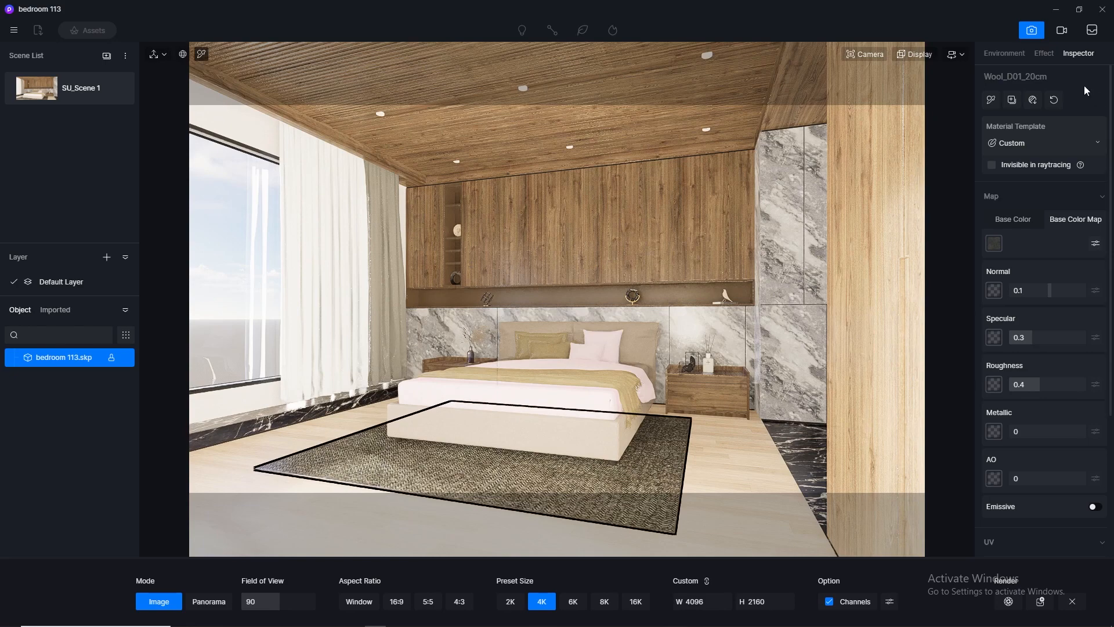
click(1094, 145)
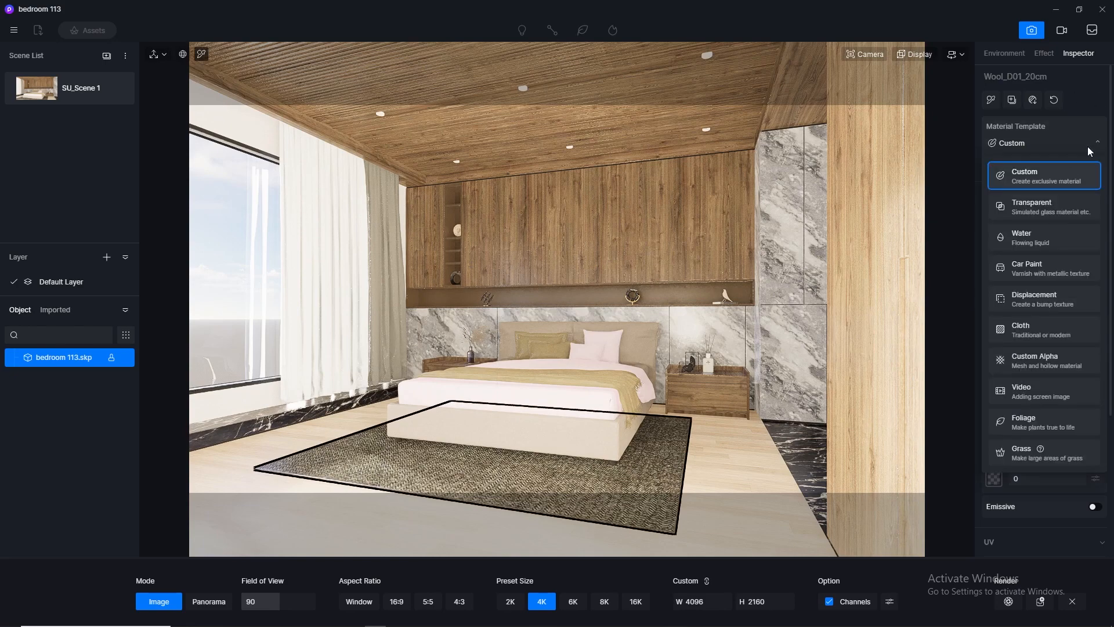
click(1028, 332)
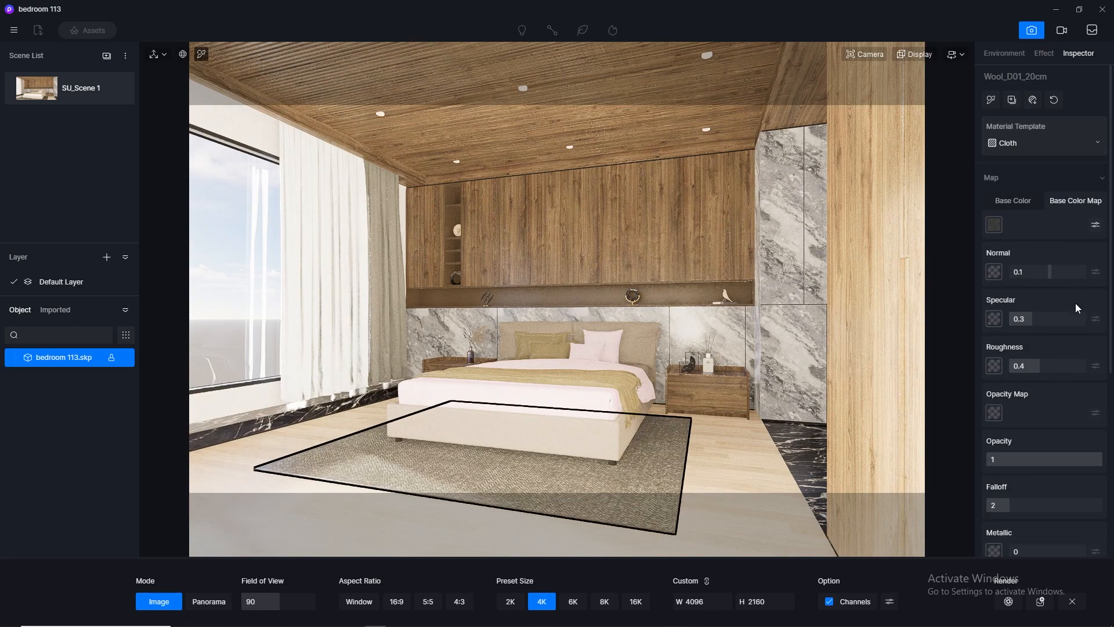
click(997, 226)
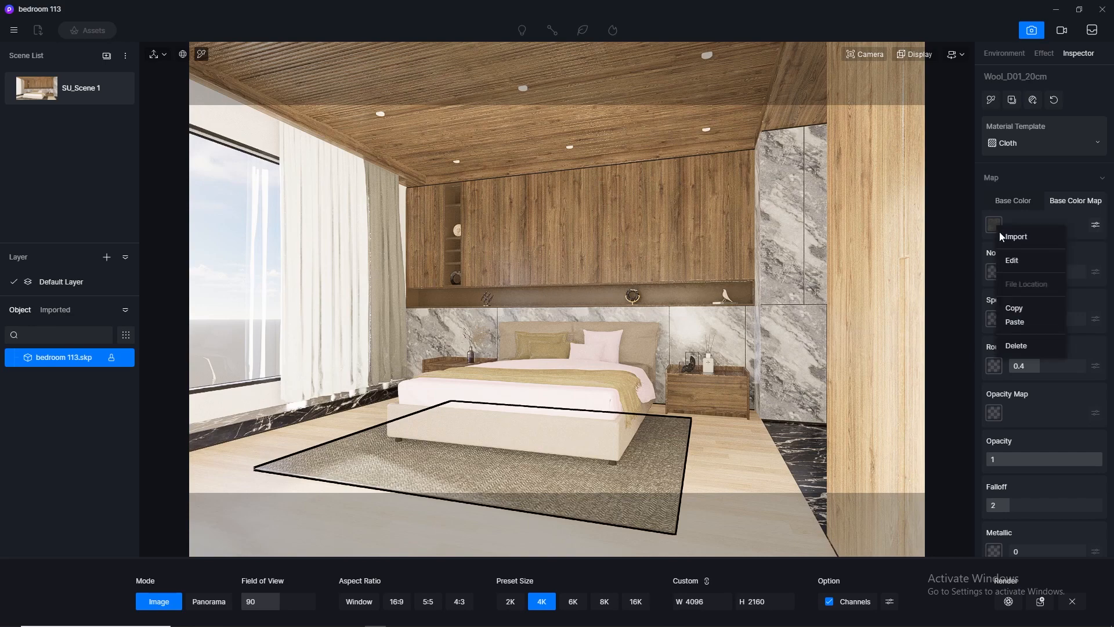
click(1015, 309)
click(994, 272)
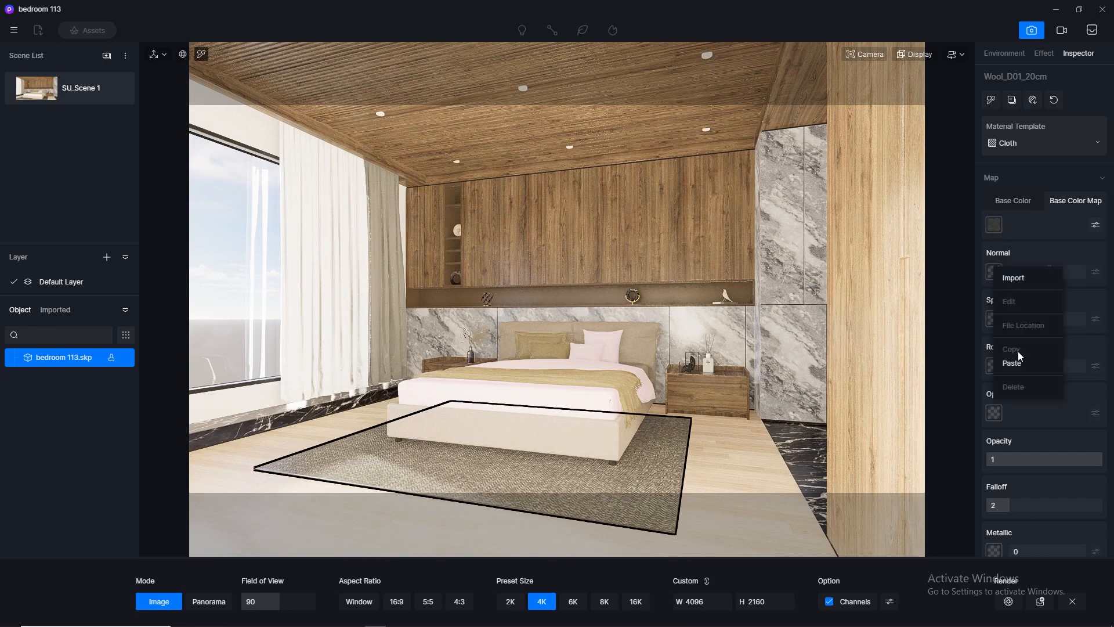
click(1012, 363)
Set the rug material's normal strength to 0.2 and roughness to 0.9.
double_click(1023, 272)
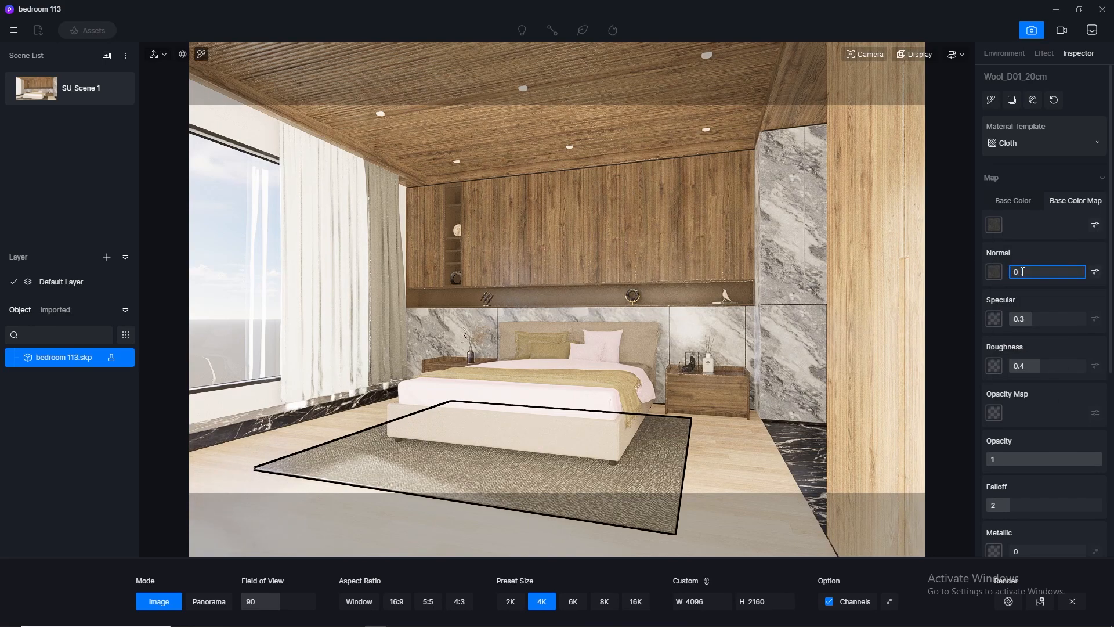
key(Return)
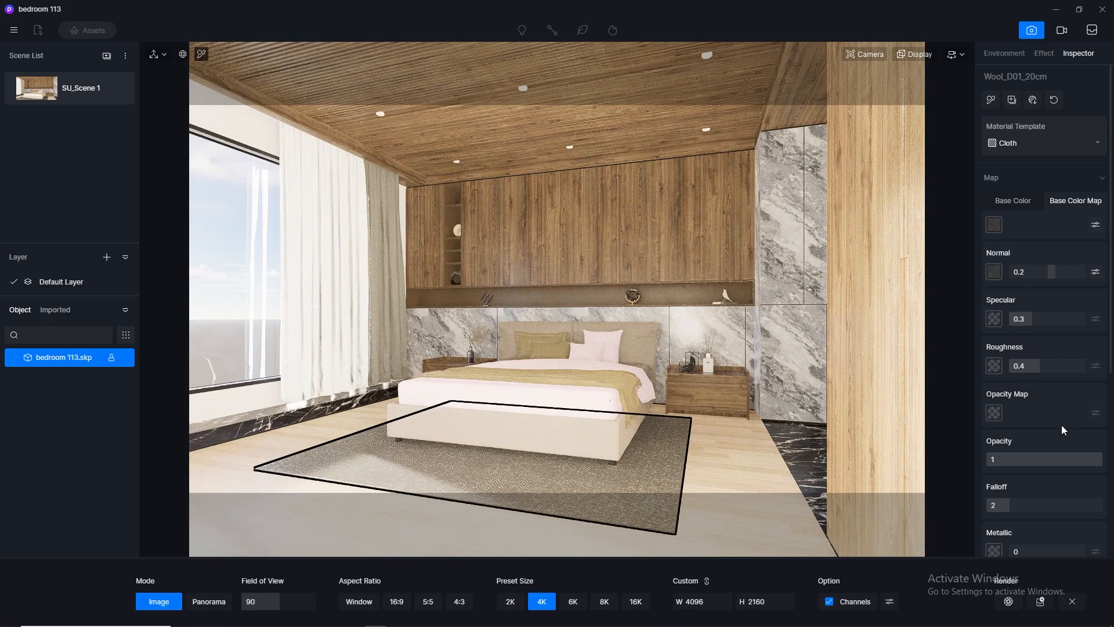
double_click(1043, 363)
text(0.9)
key(Return)
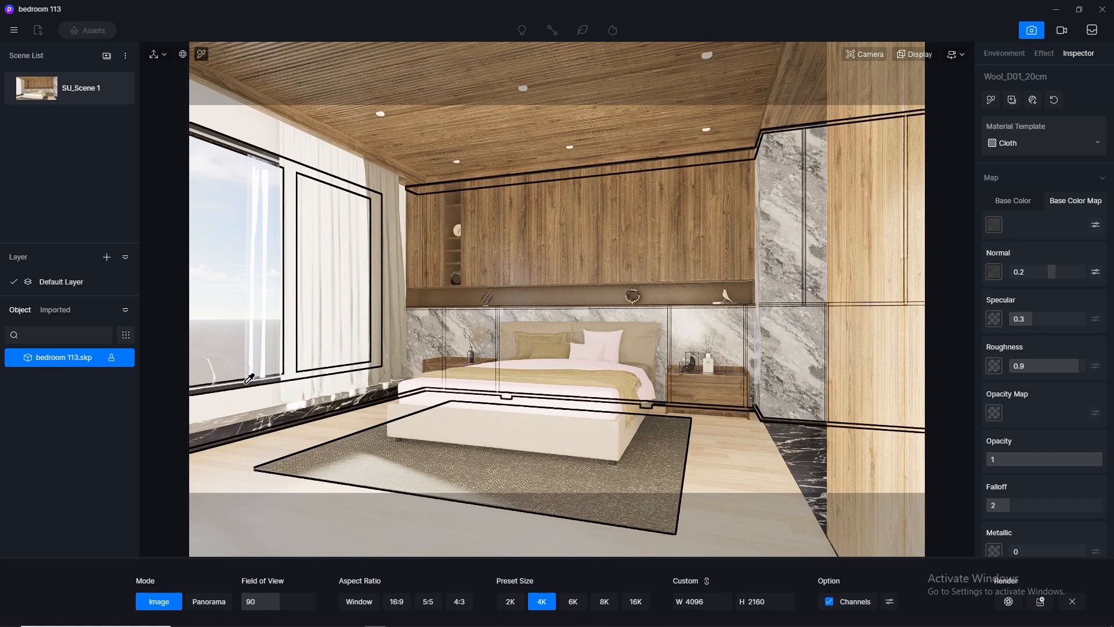
Sample the window frame's black doff material and set its normal to 0, specular to 0.5 and roughness to 0.3.
click(249, 379)
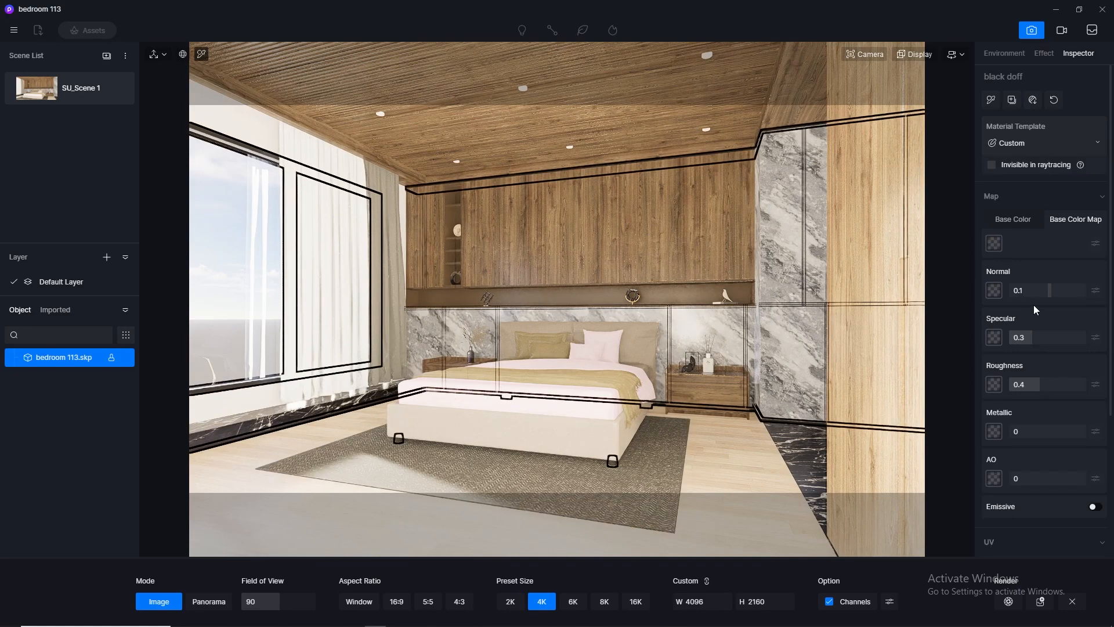
key(Return)
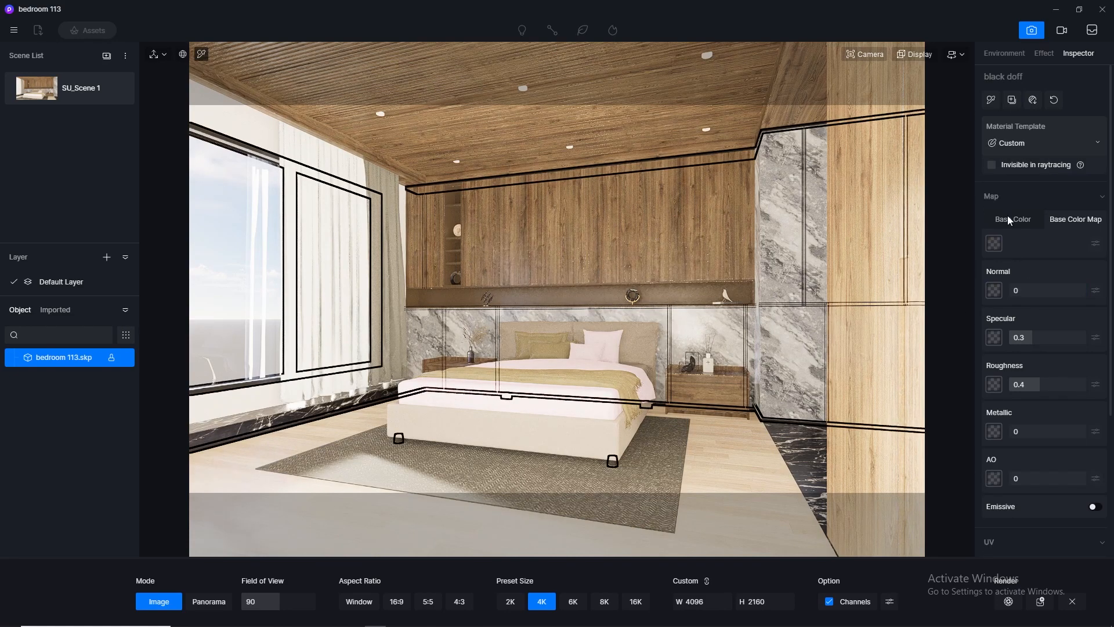
click(1031, 338)
text(0.)
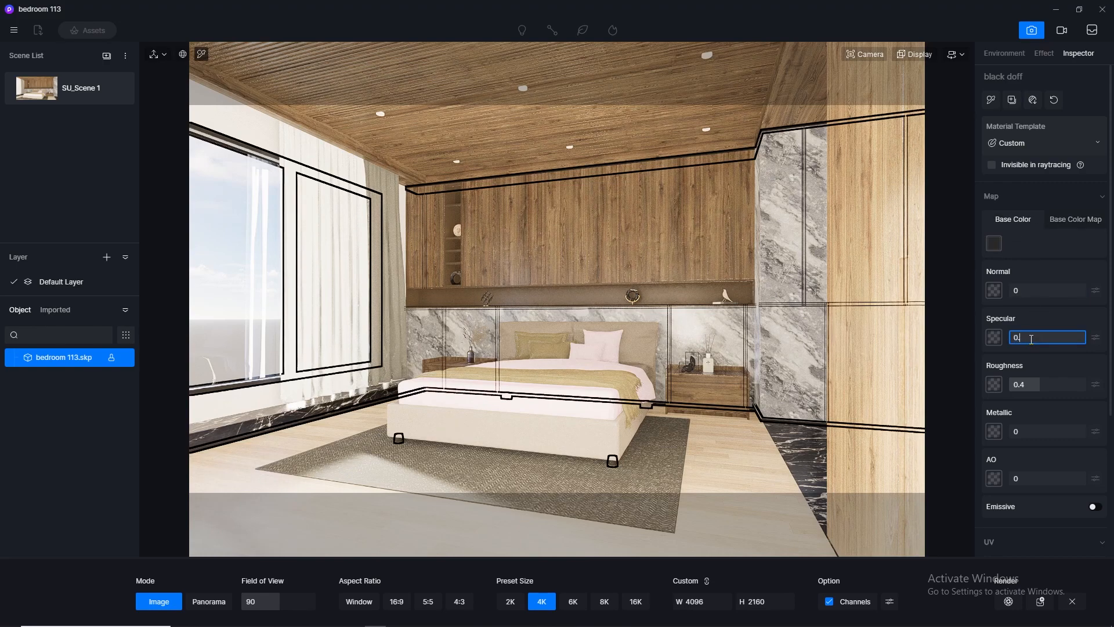
text(5)
key(Return)
click(1035, 385)
text(0.)
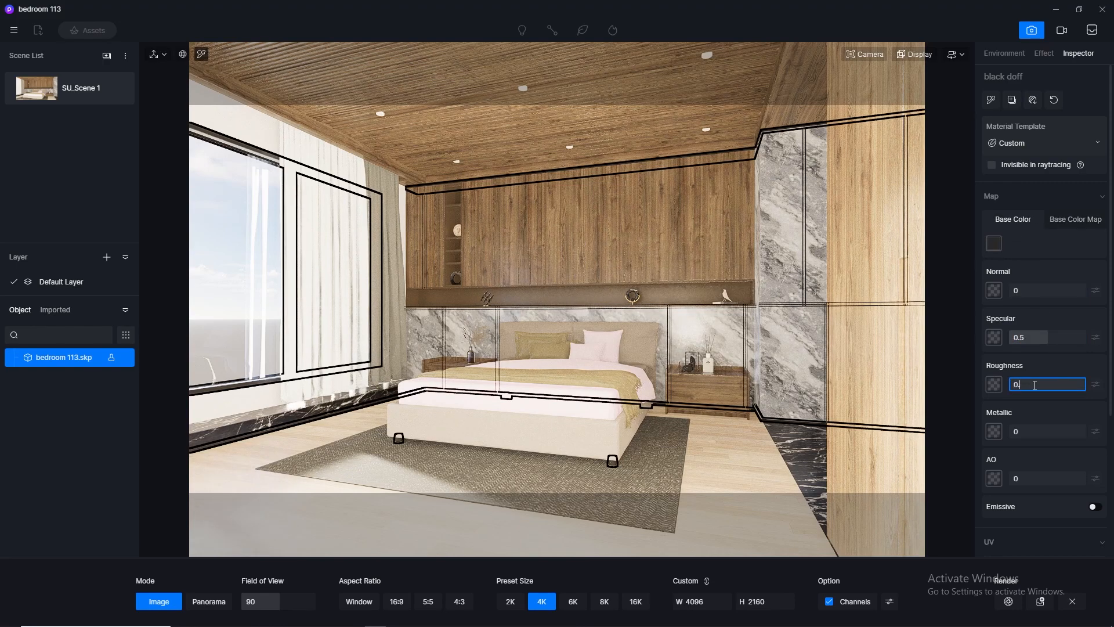
text(3)
key(Return)
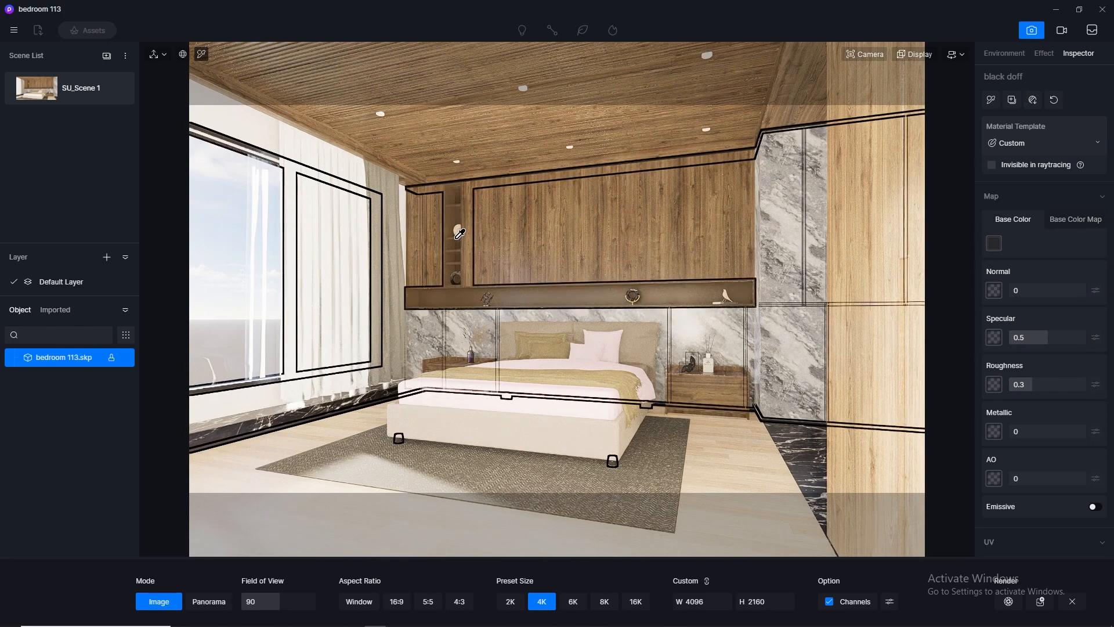
Leave the image rendering mode and return to the scene editing view.
click(1031, 29)
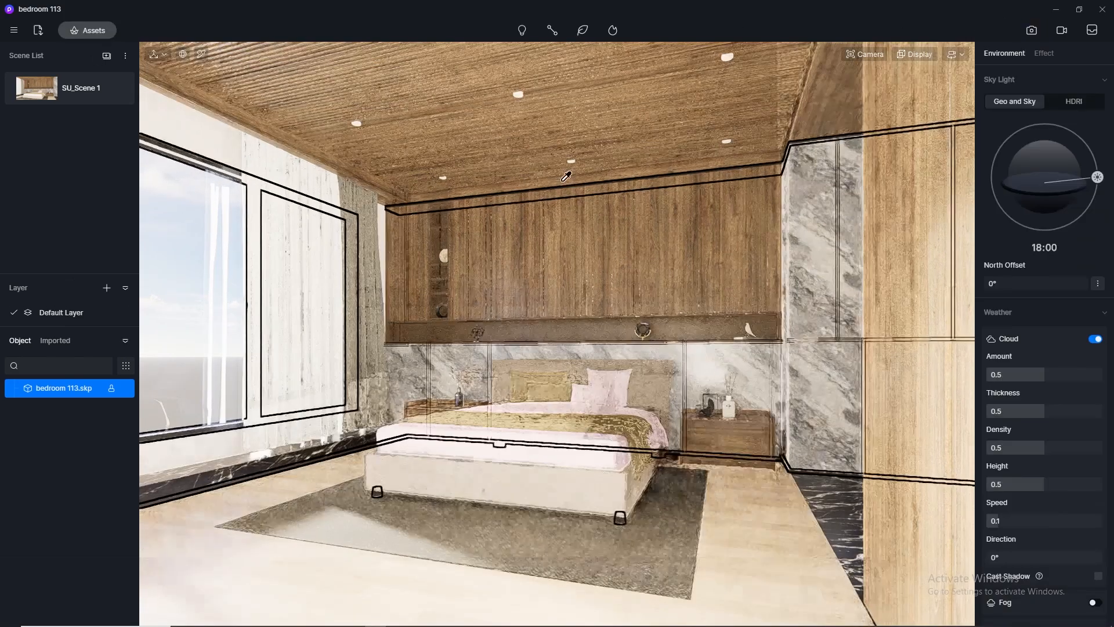
Apply the Normal Glass material from the online Glass library to the bedroom window pane.
click(955, 57)
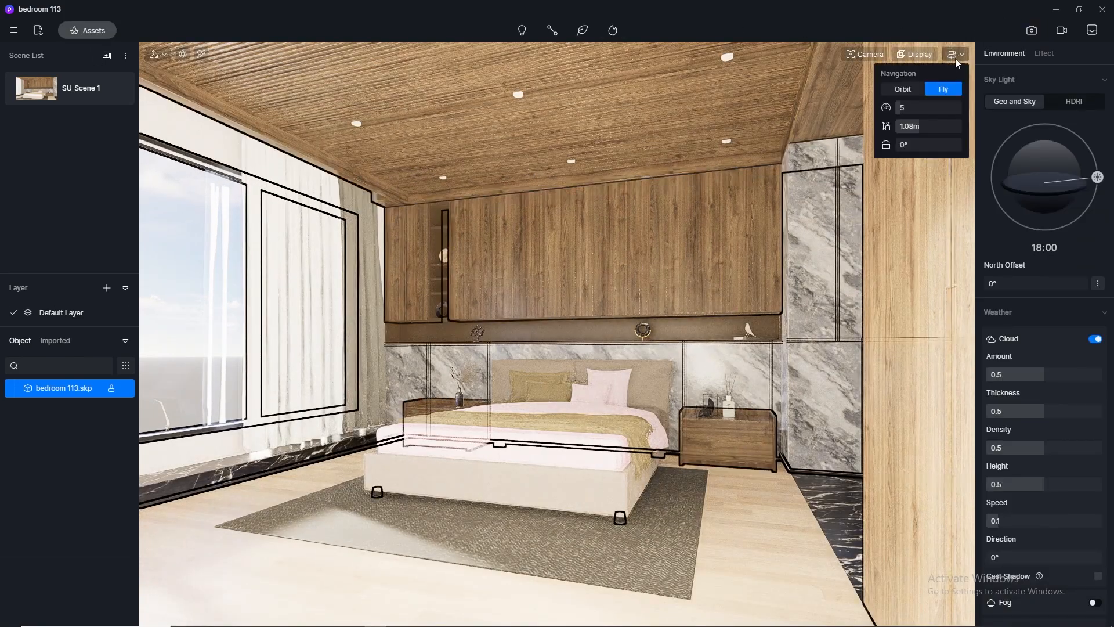
click(89, 30)
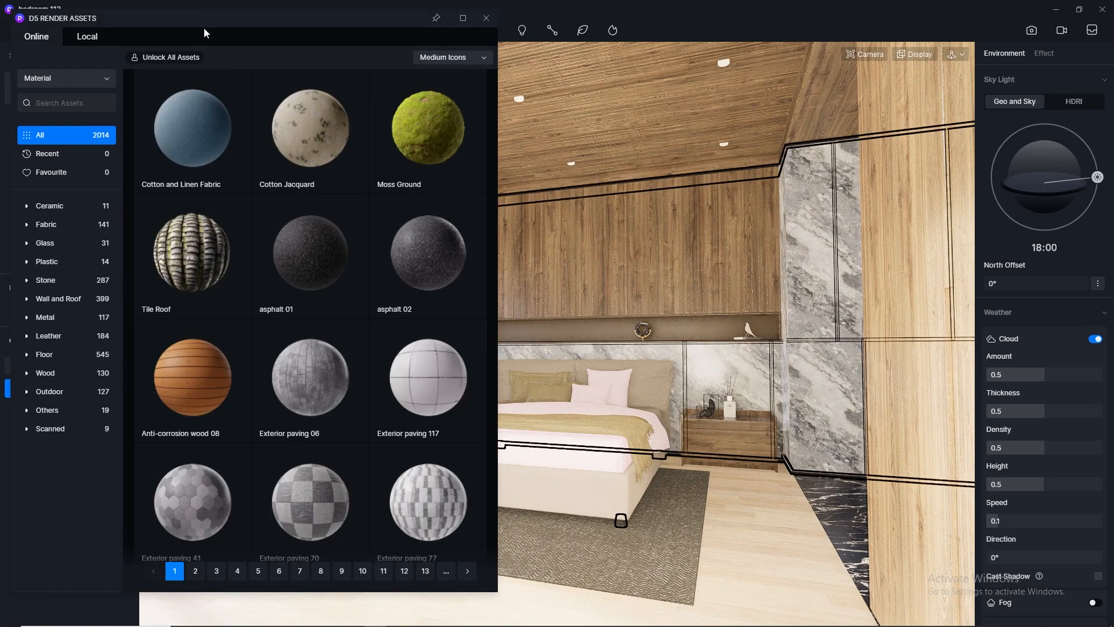
click(53, 243)
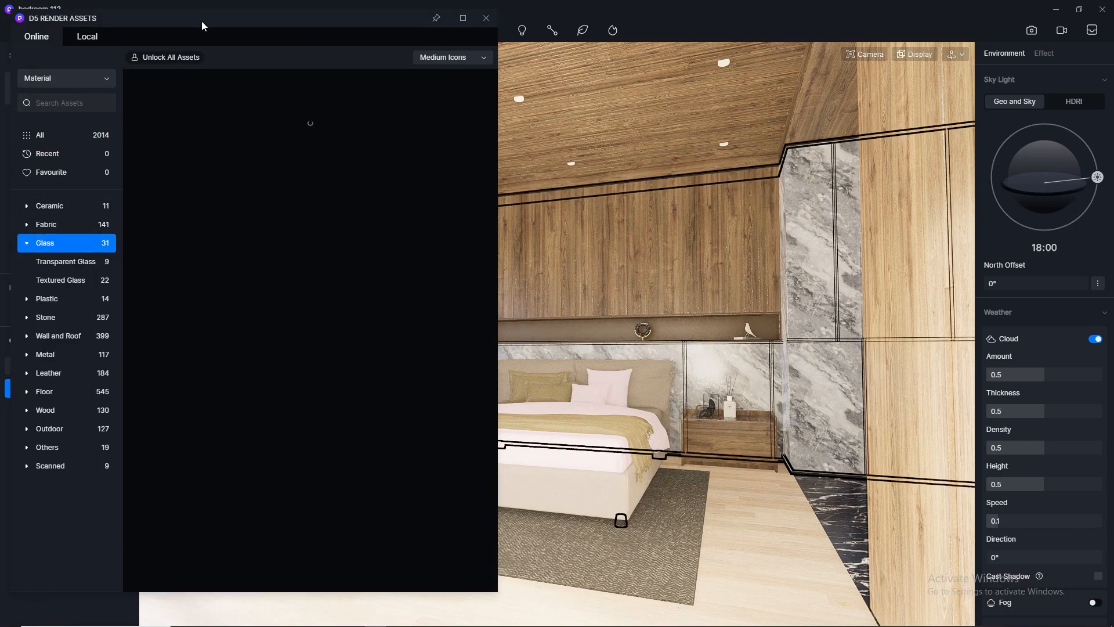
drag(201, 20, 608, 81)
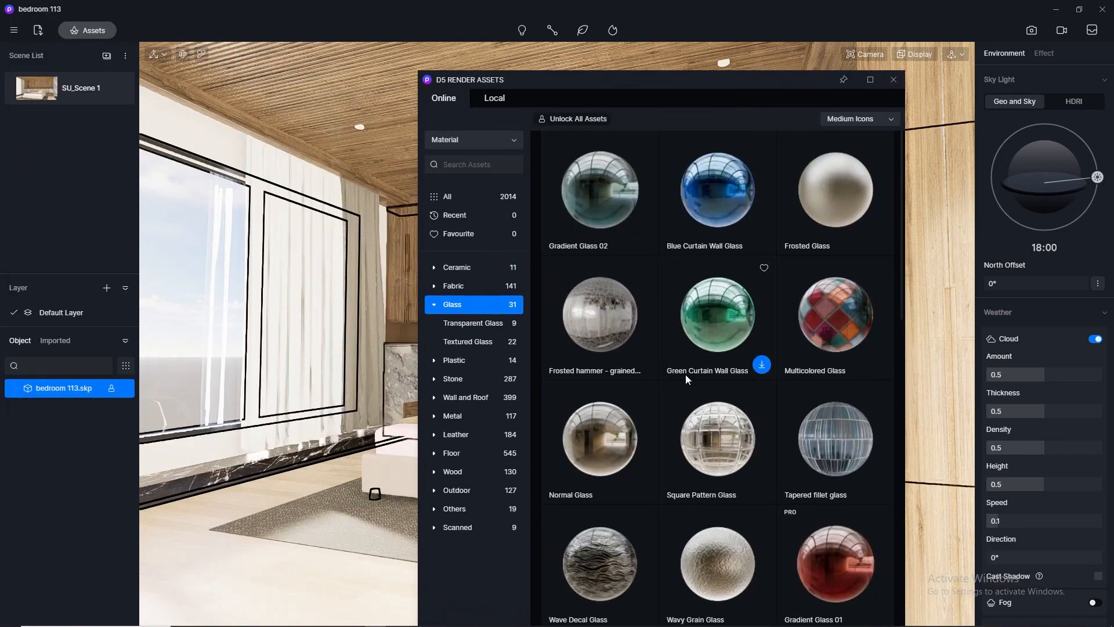
drag(617, 452, 180, 307)
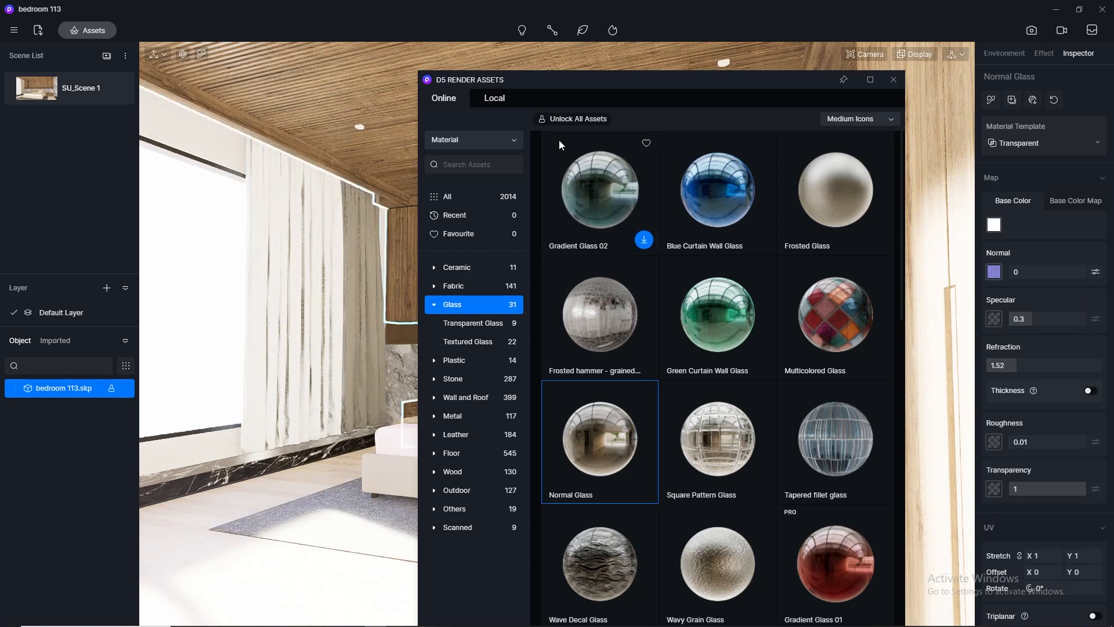
Search the online materials for "curtain" and apply White Gauze Curtain3 to the sheer curtain.
click(468, 285)
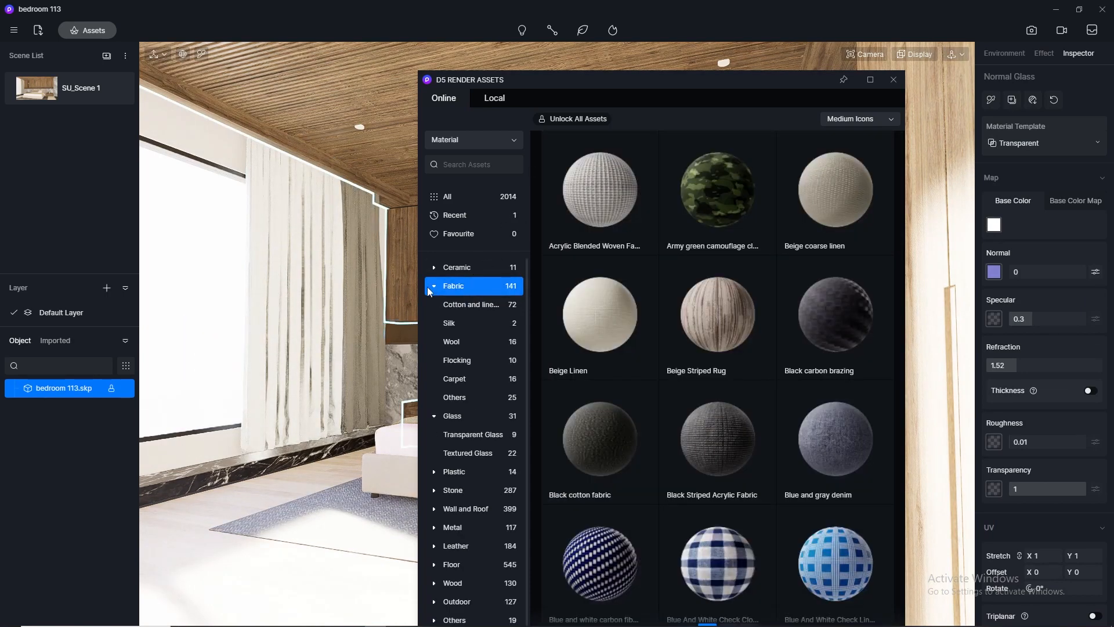
click(464, 169)
text(curtain)
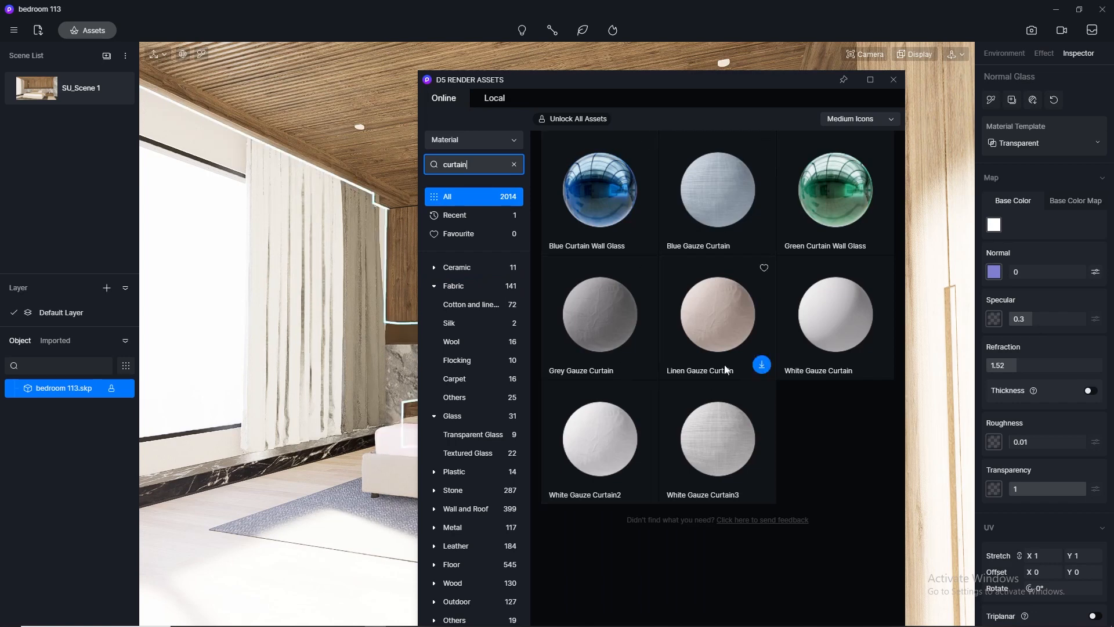
drag(716, 447, 264, 314)
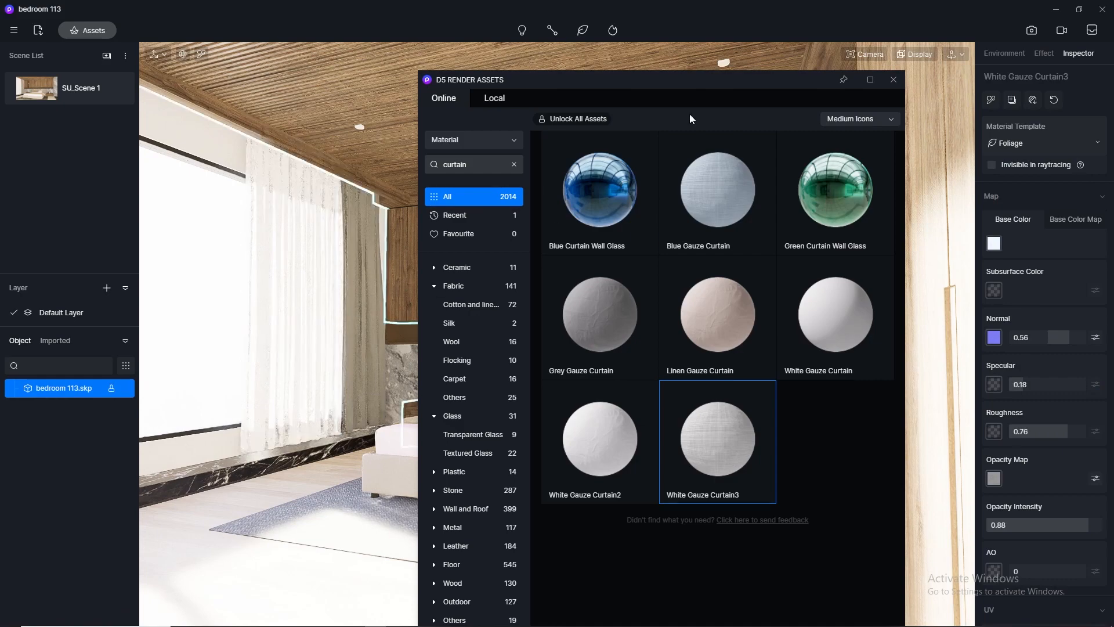
Apply the Grey Gauze Curtain material to the side drape beside the sheer curtain and close the asset library.
drag(660, 79, 913, 107)
click(868, 343)
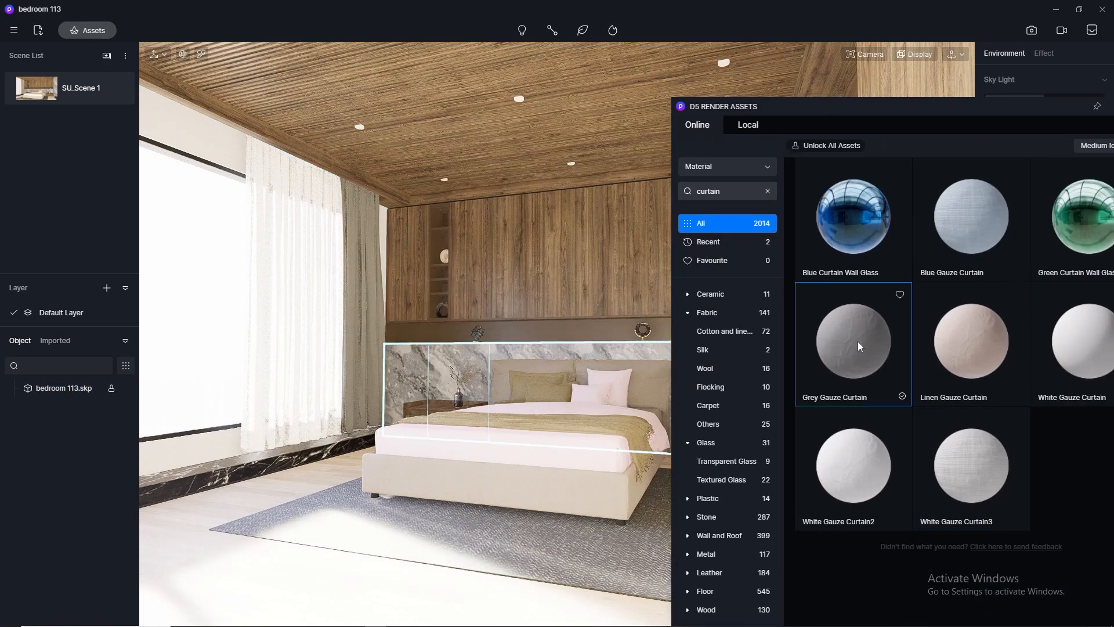
drag(863, 332, 366, 287)
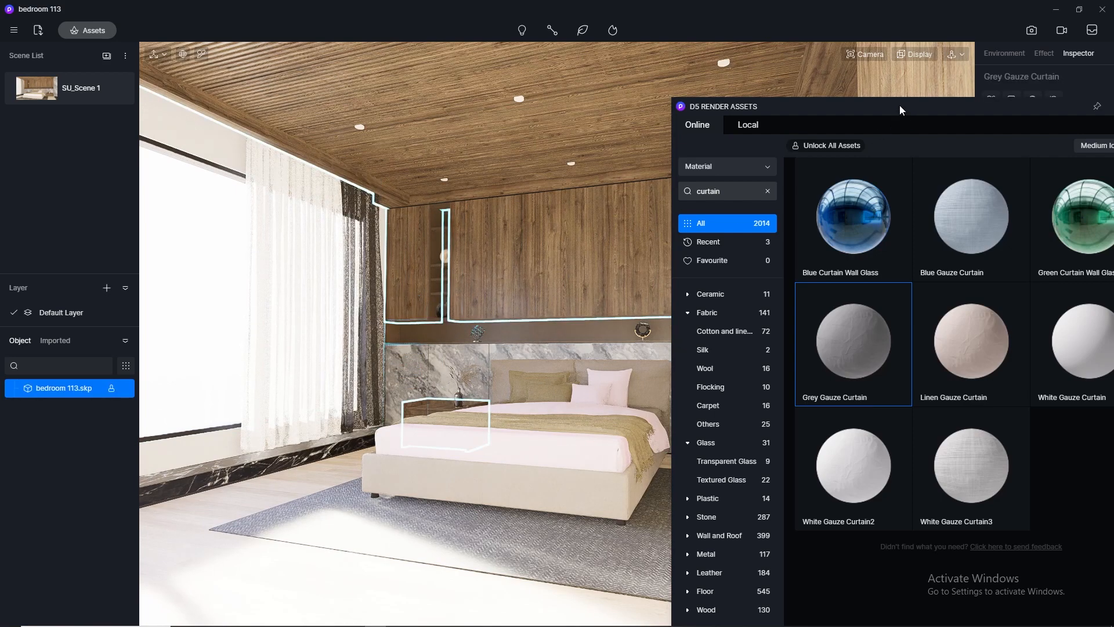
drag(900, 105, 638, 123)
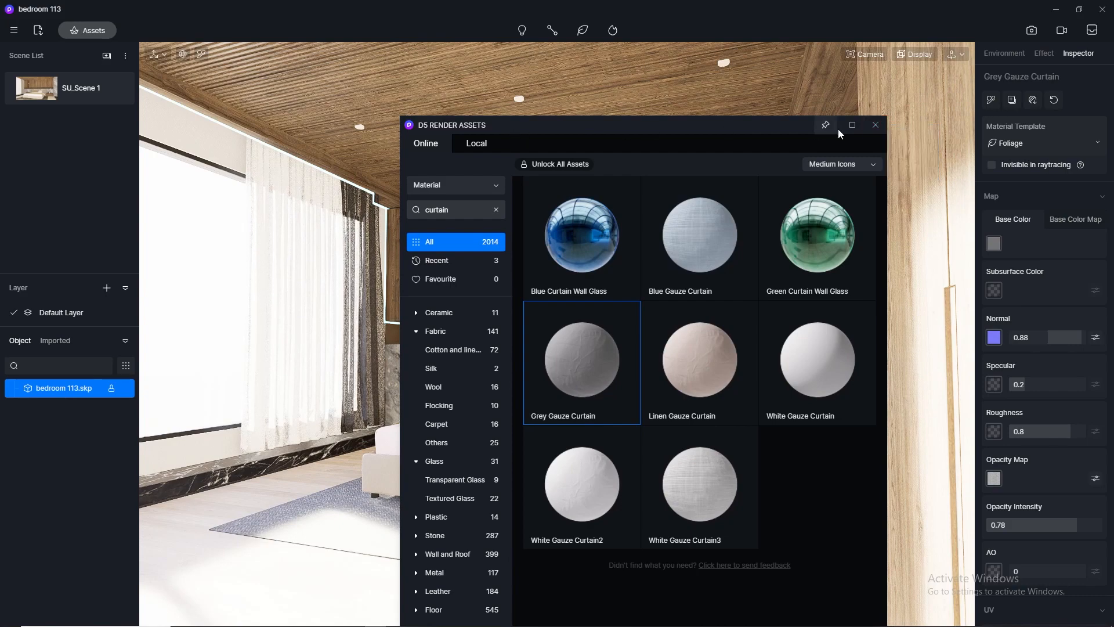
click(876, 125)
key(Escape)
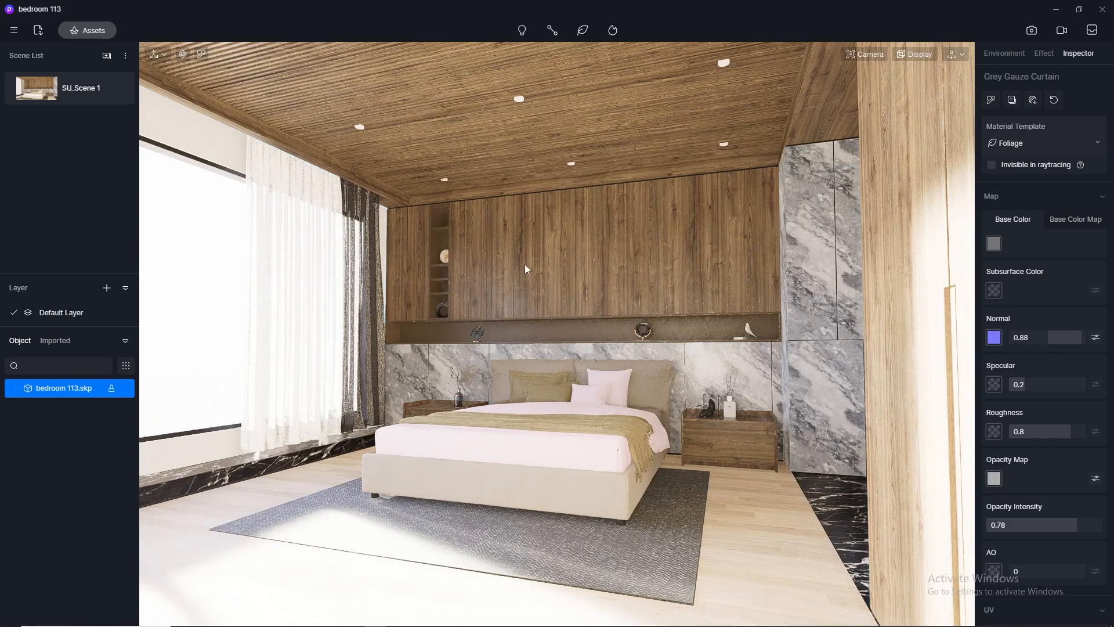
Sample the bed frame's fabric, set its normal to 0.2 and copy its base color map into the normal map slot.
click(201, 55)
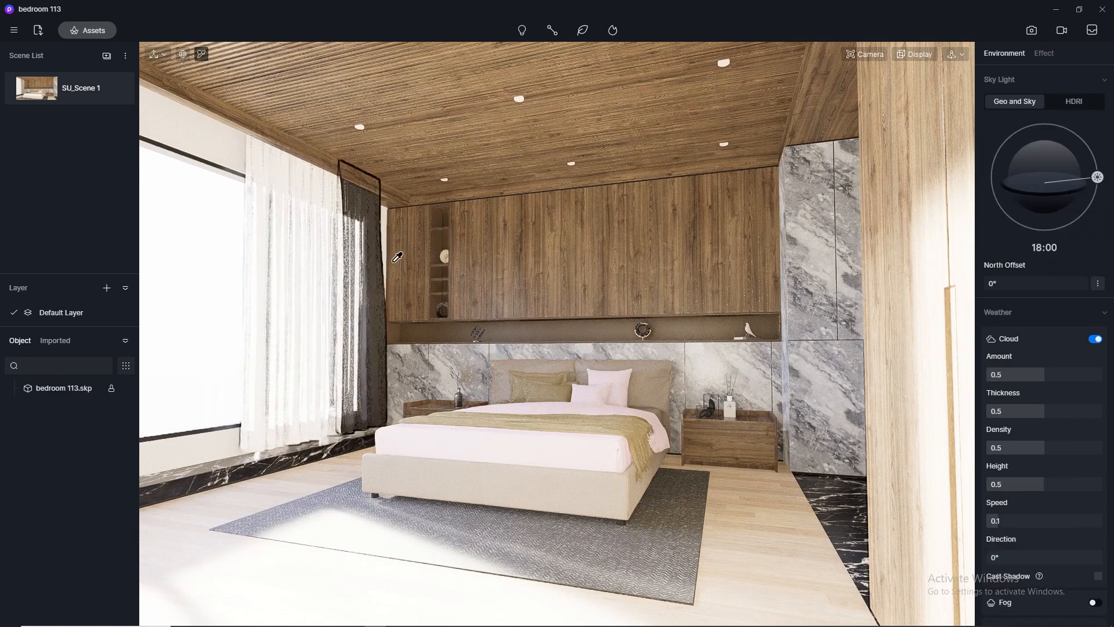
click(512, 490)
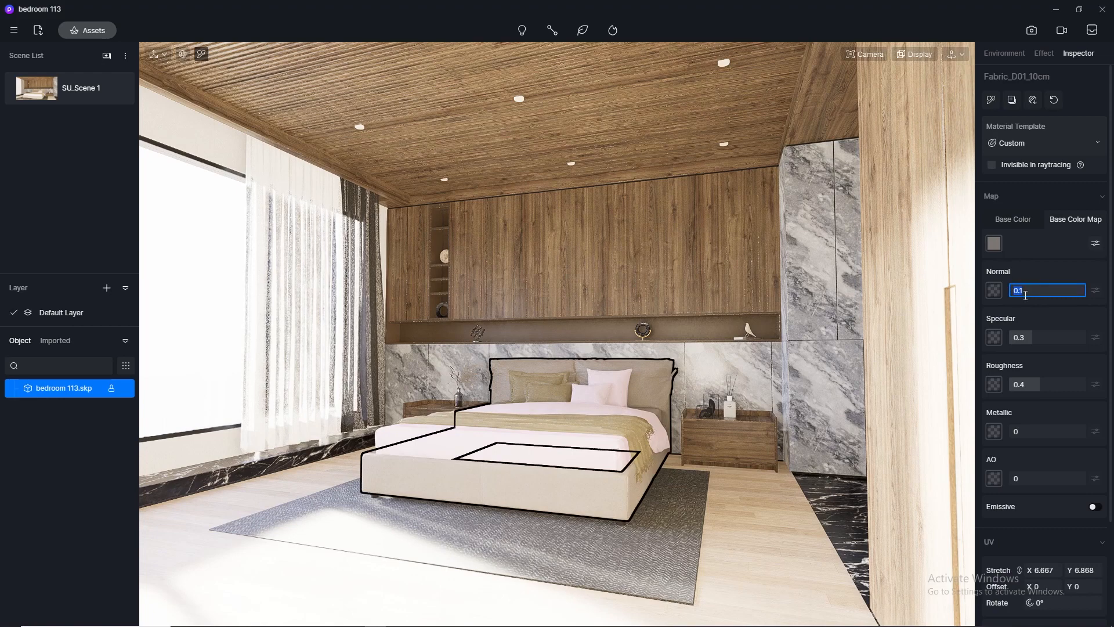
key(Return)
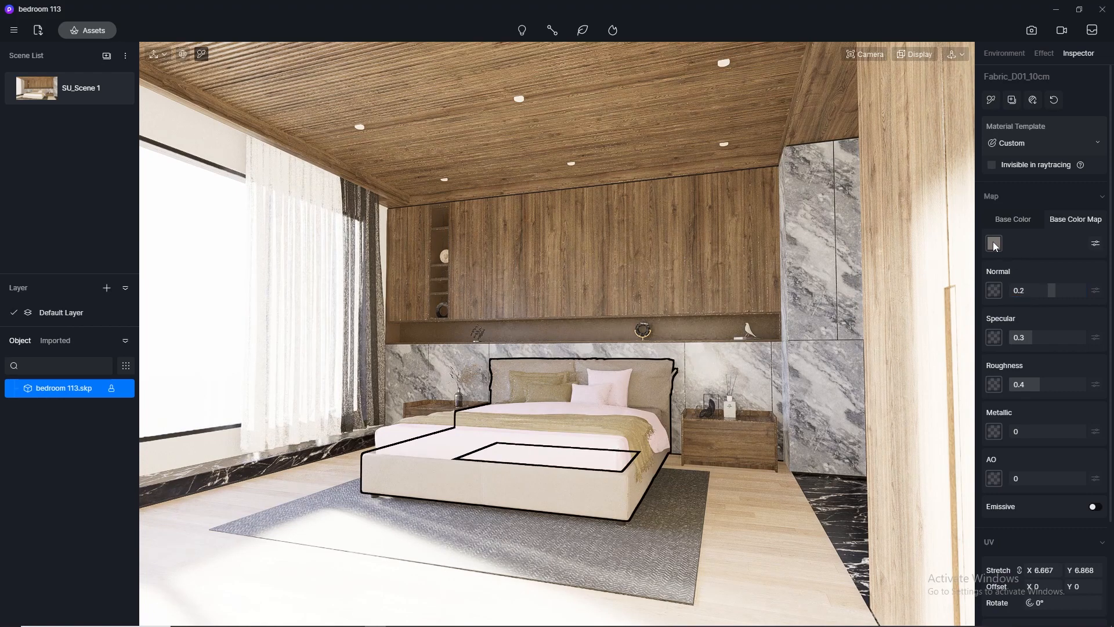
right_click(993, 241)
click(1020, 326)
right_click(994, 291)
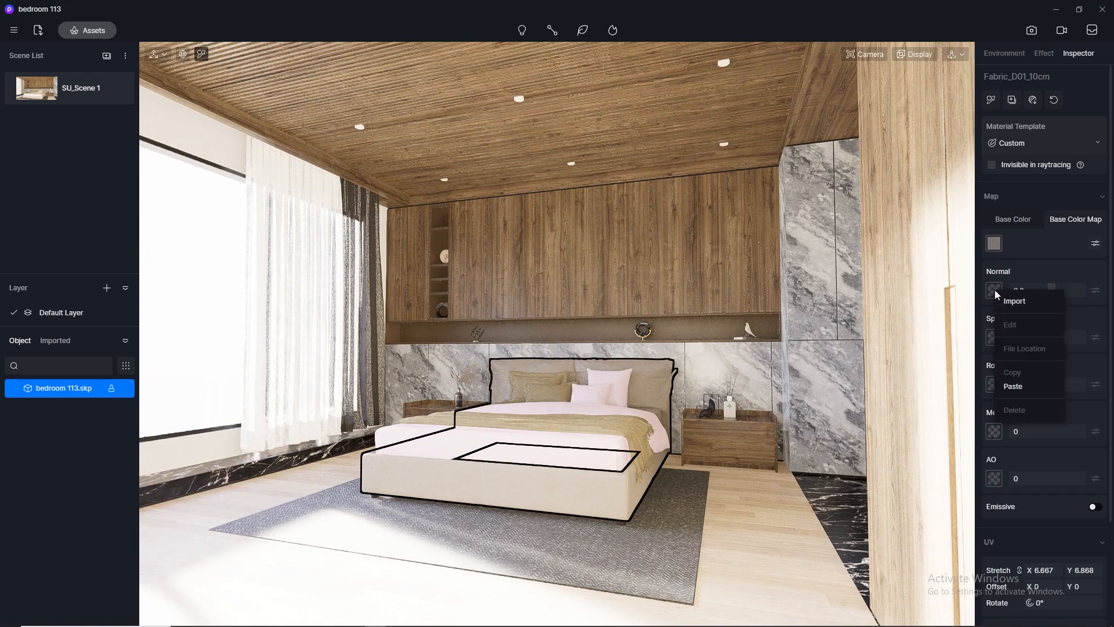
click(1024, 387)
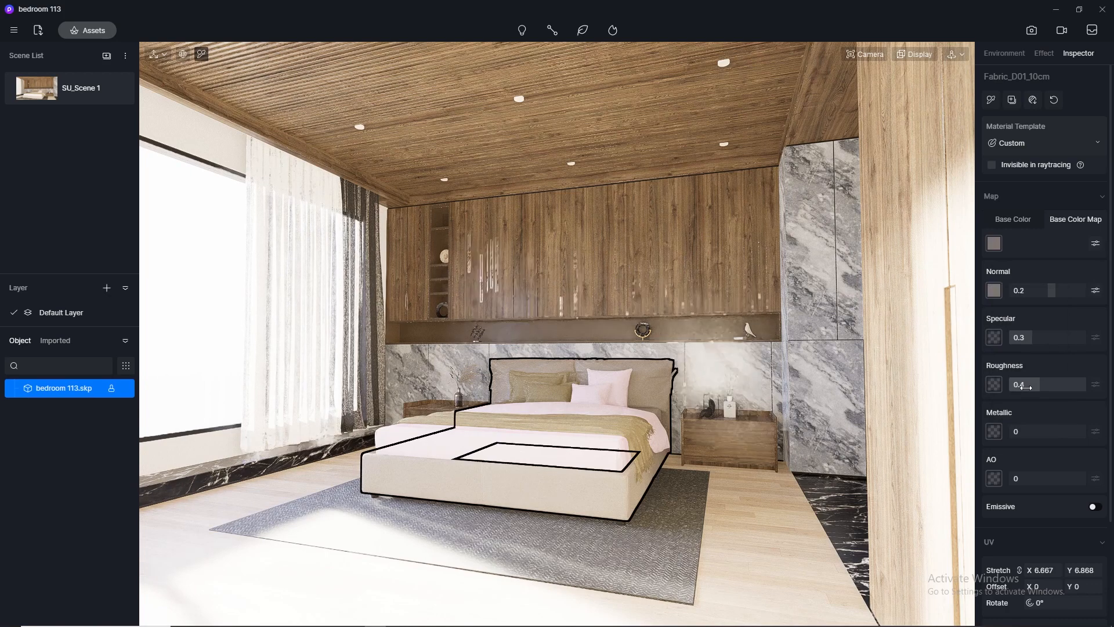
Switch the bed frame fabric to the Cloth template and set its roughness to 0.9.
click(1088, 142)
click(1025, 331)
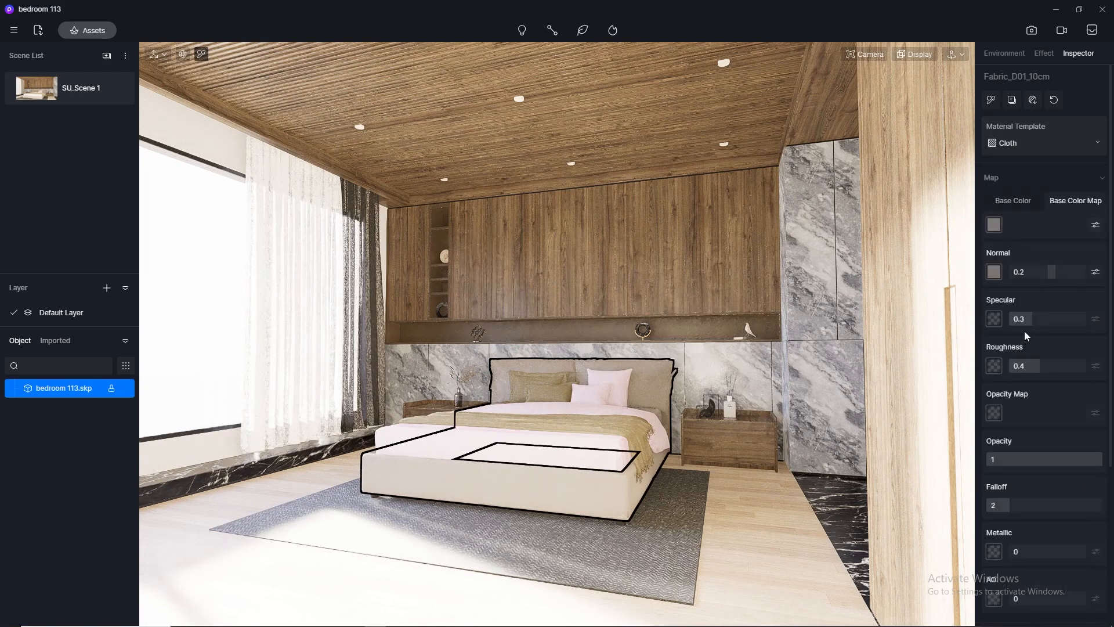
click(1034, 366)
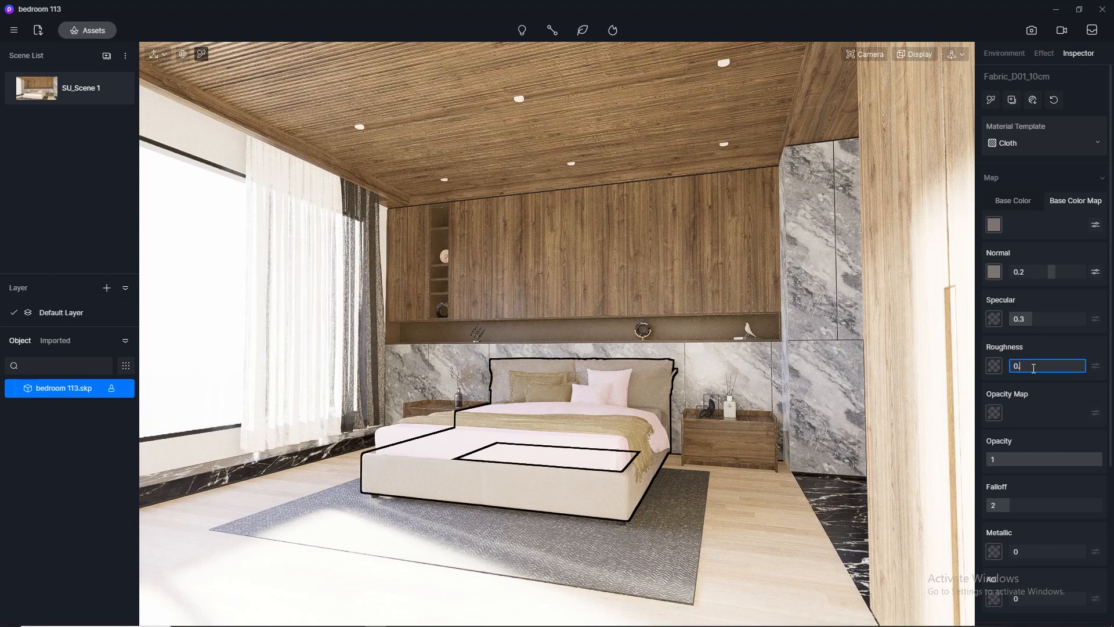
scroll(567, 405, up, 5)
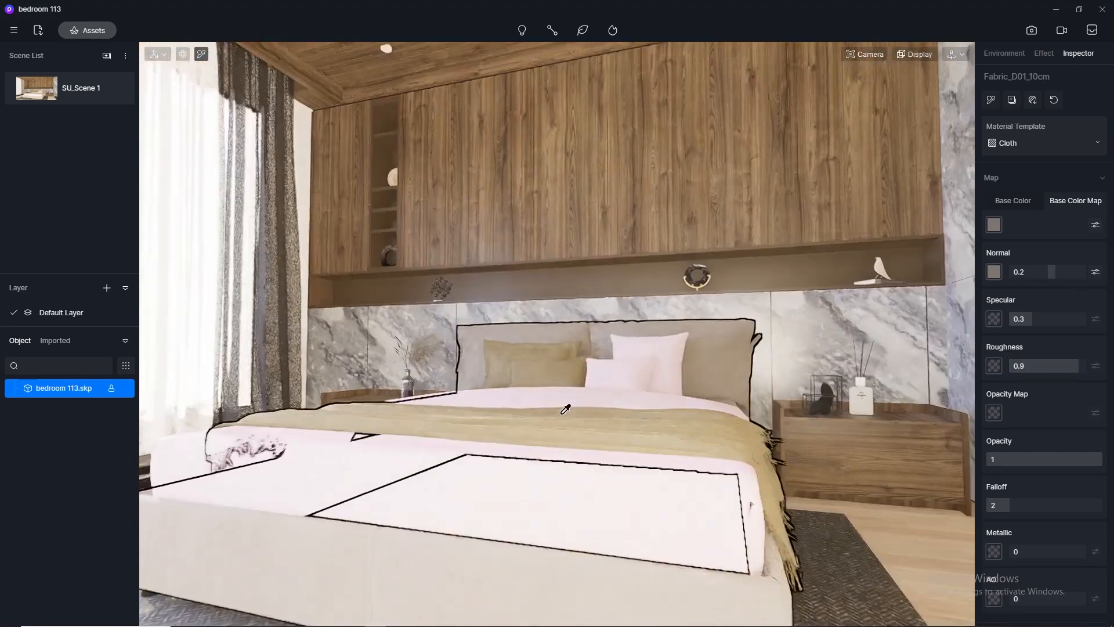
middle_drag(567, 406, 526, 218)
scroll(636, 389, up, 8)
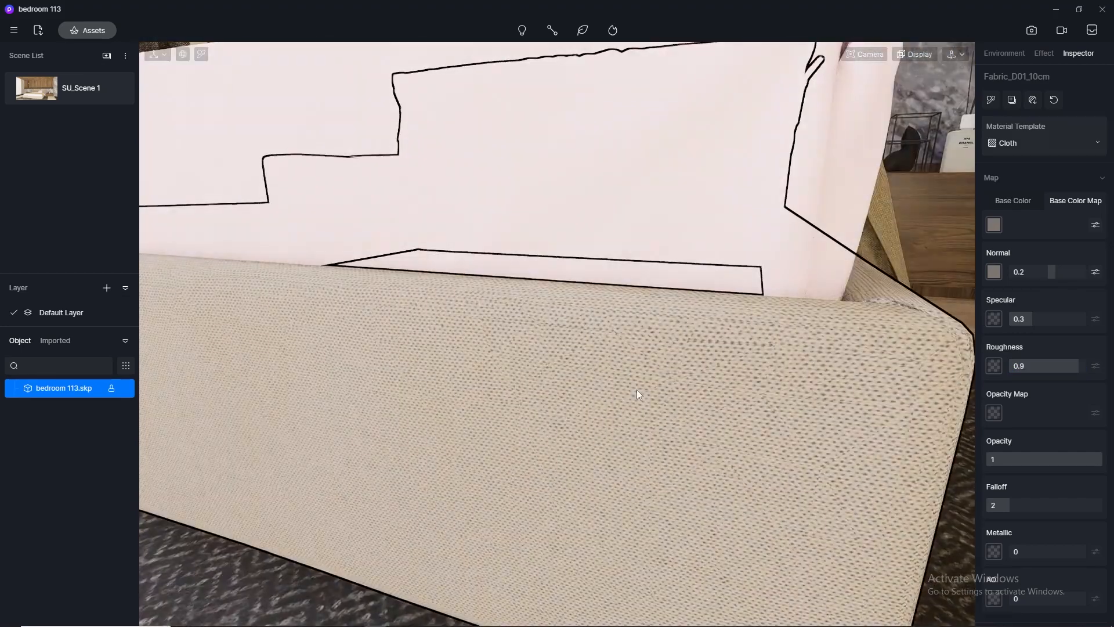
scroll(636, 389, down, 8)
click(202, 54)
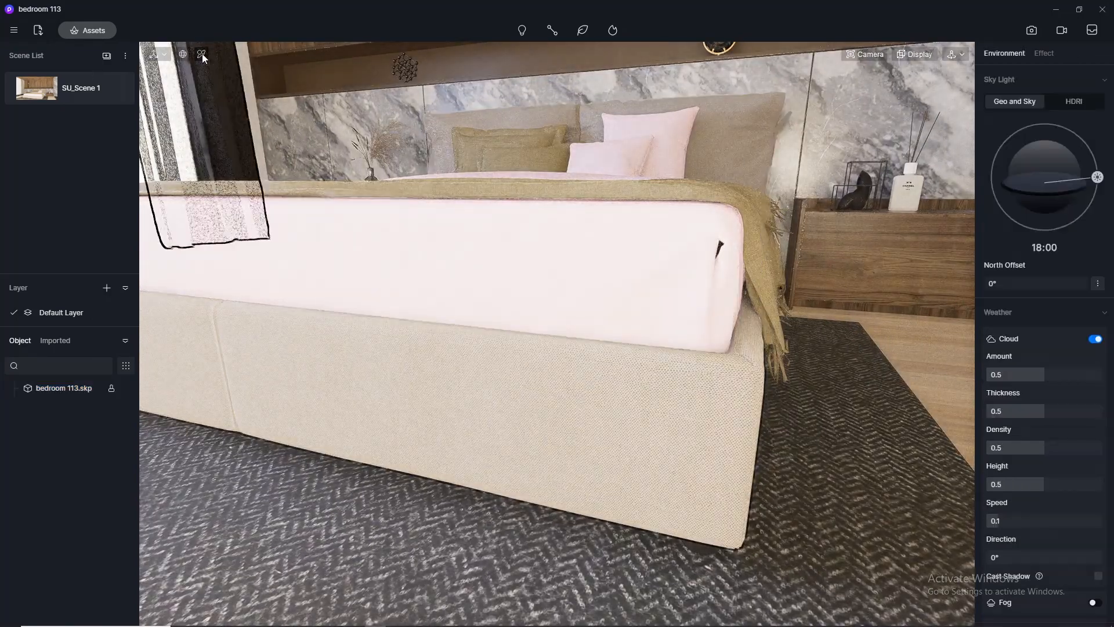
click(450, 415)
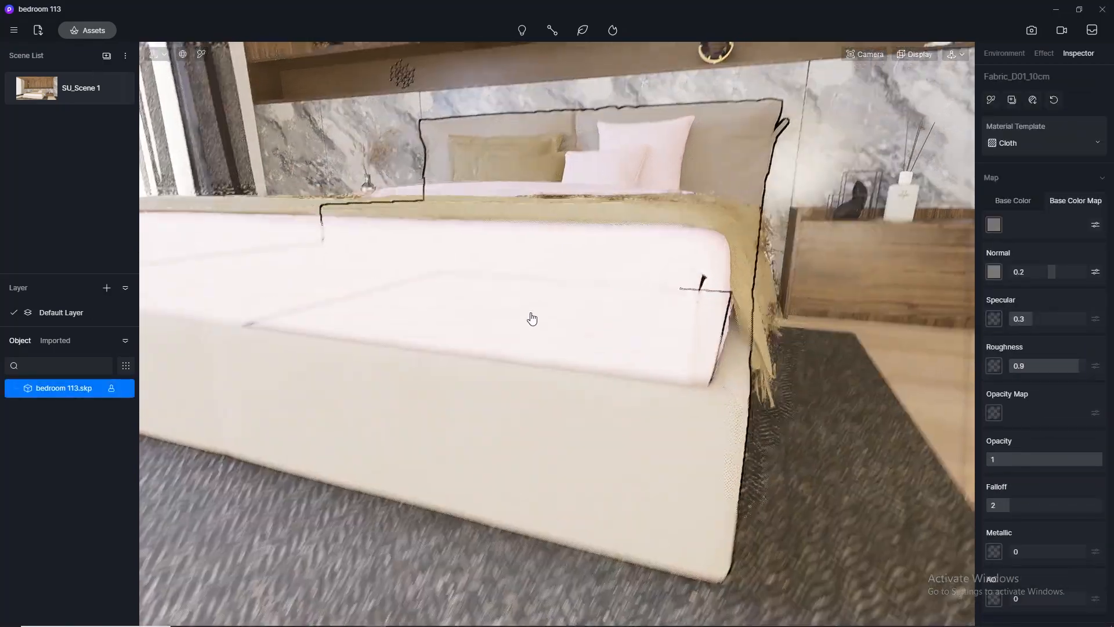
middle_drag(531, 314, 427, 553)
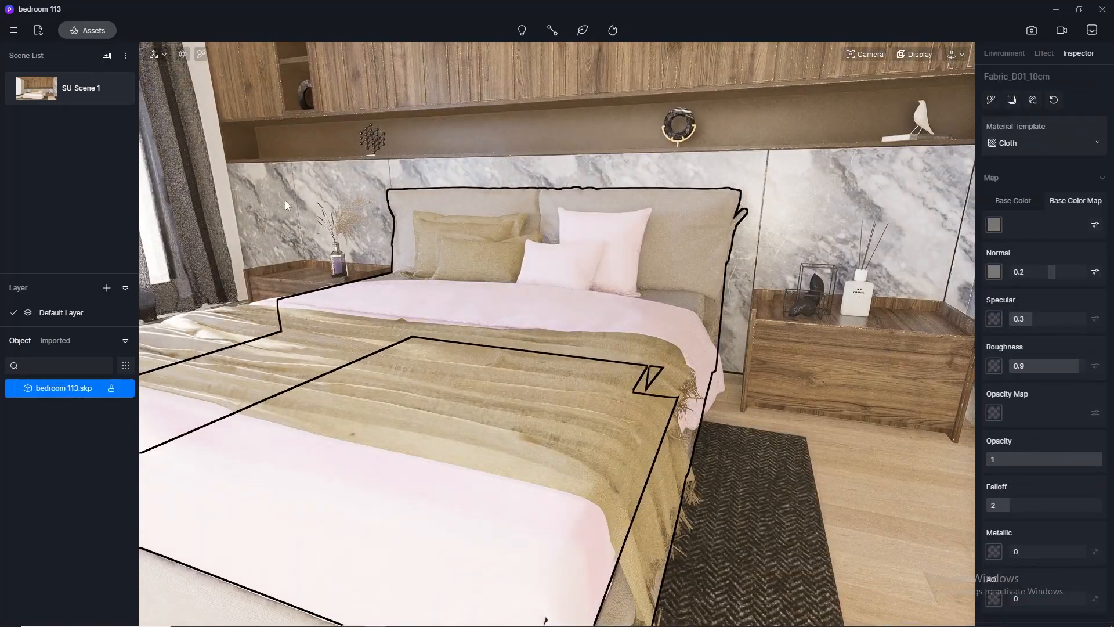
Sample the throw blanket's fabric, set its normal to 0.2 and switch it to the Cloth template.
click(202, 54)
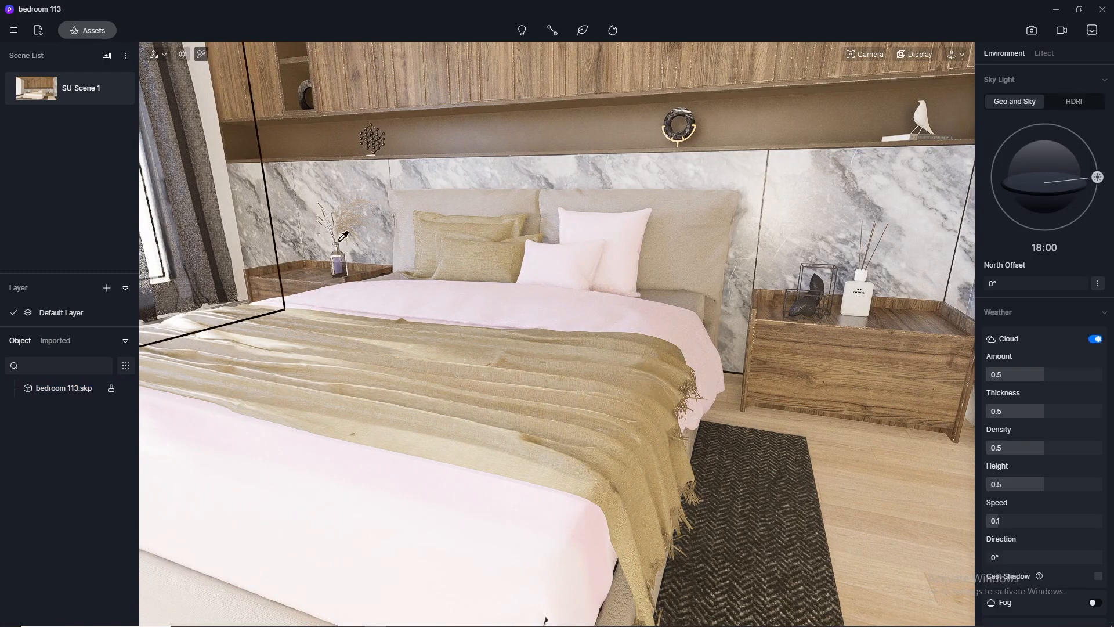
click(517, 404)
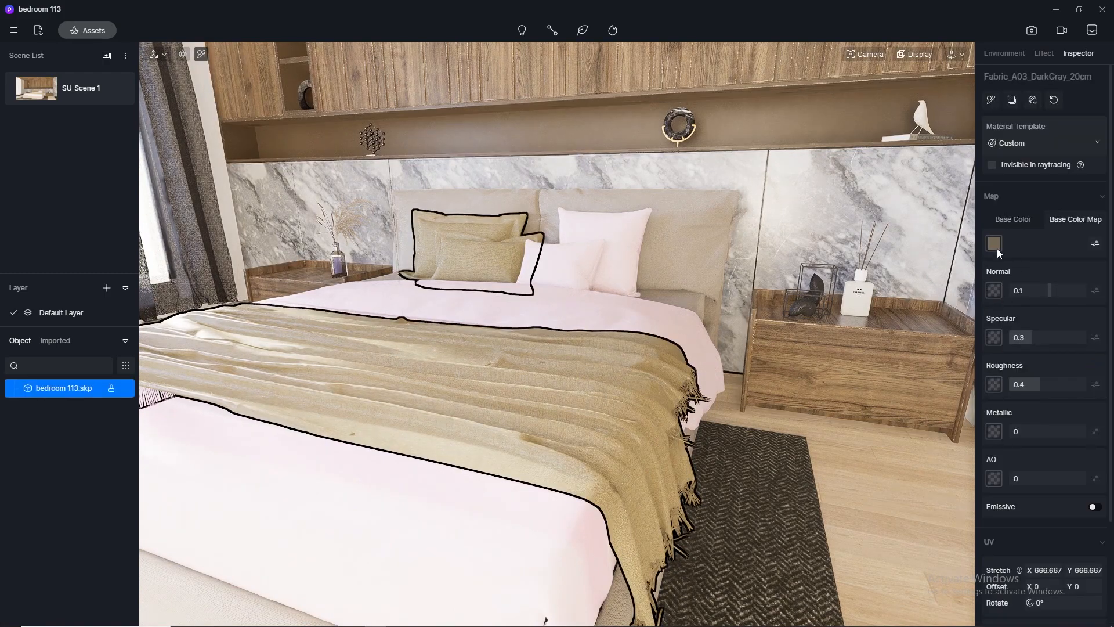
click(1027, 292)
text(0.2)
key(Return)
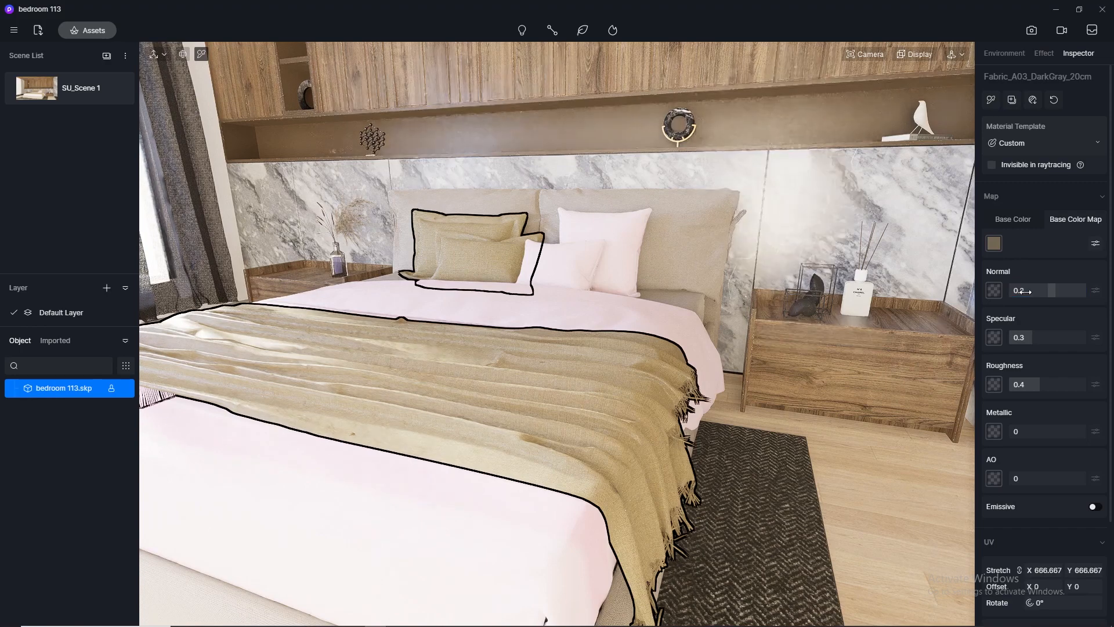
click(1051, 142)
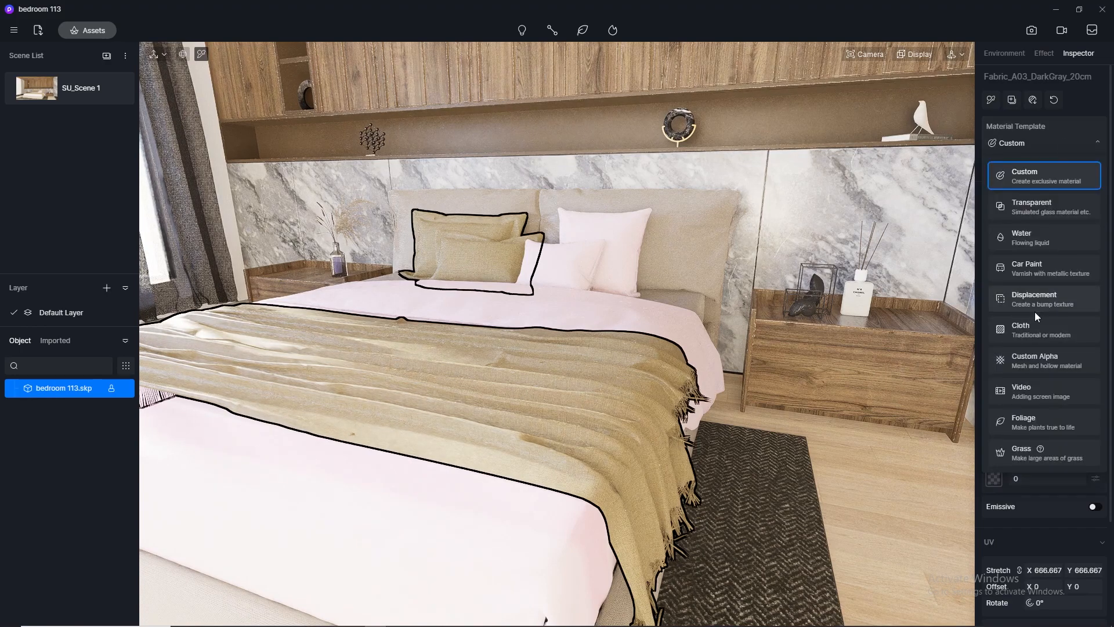
click(1027, 334)
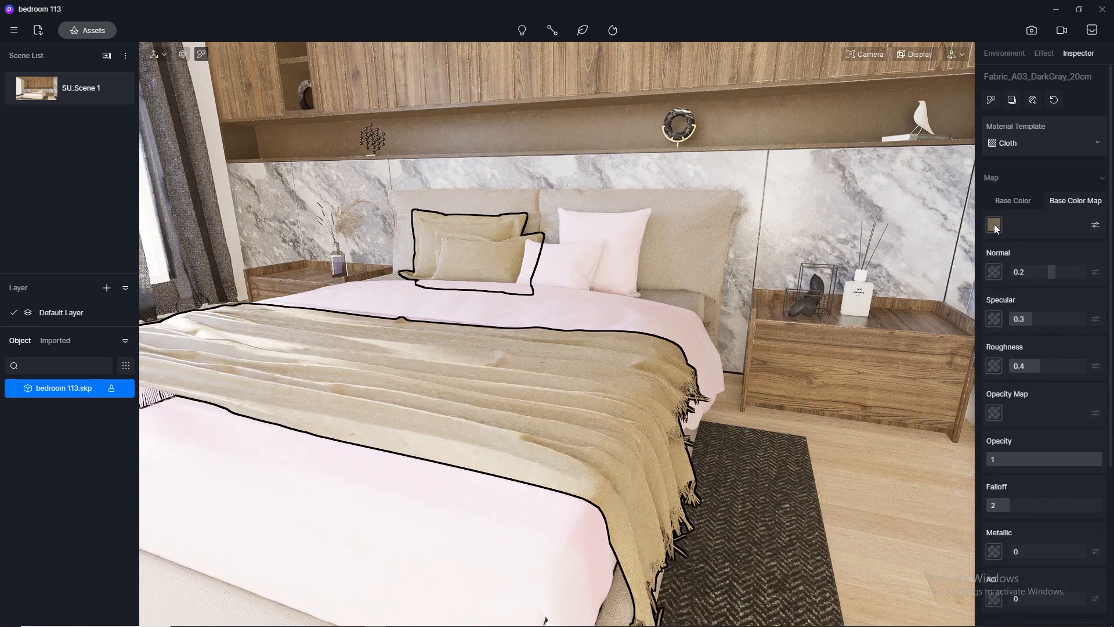
Copy the throw blanket fabric's base color map into its normal map slot and set its roughness to 0.9.
click(994, 224)
click(1014, 308)
click(996, 269)
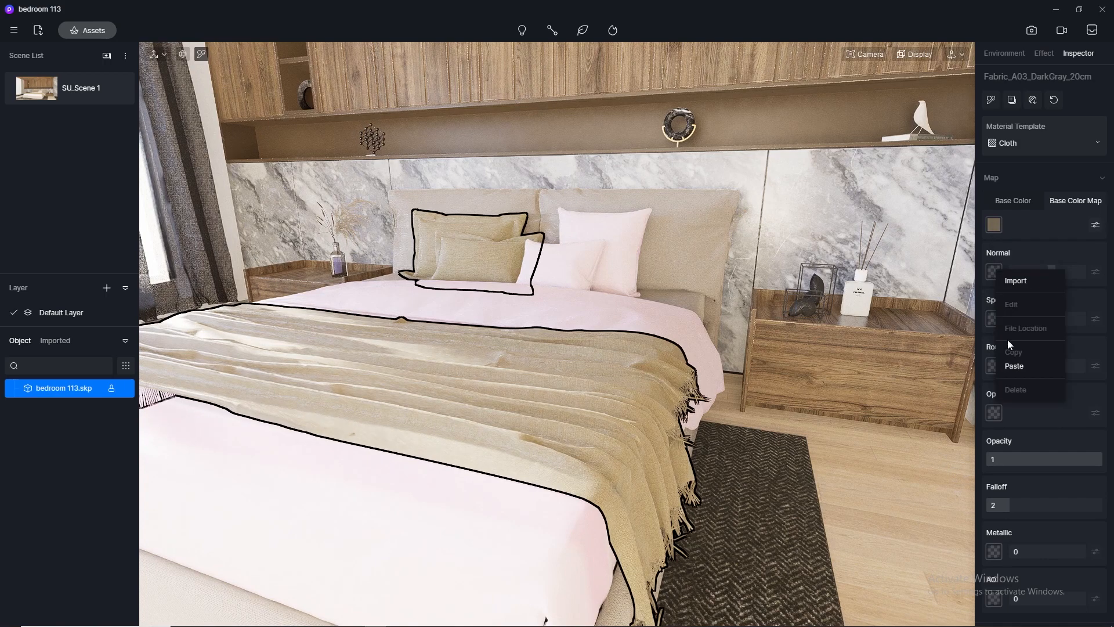
click(1013, 367)
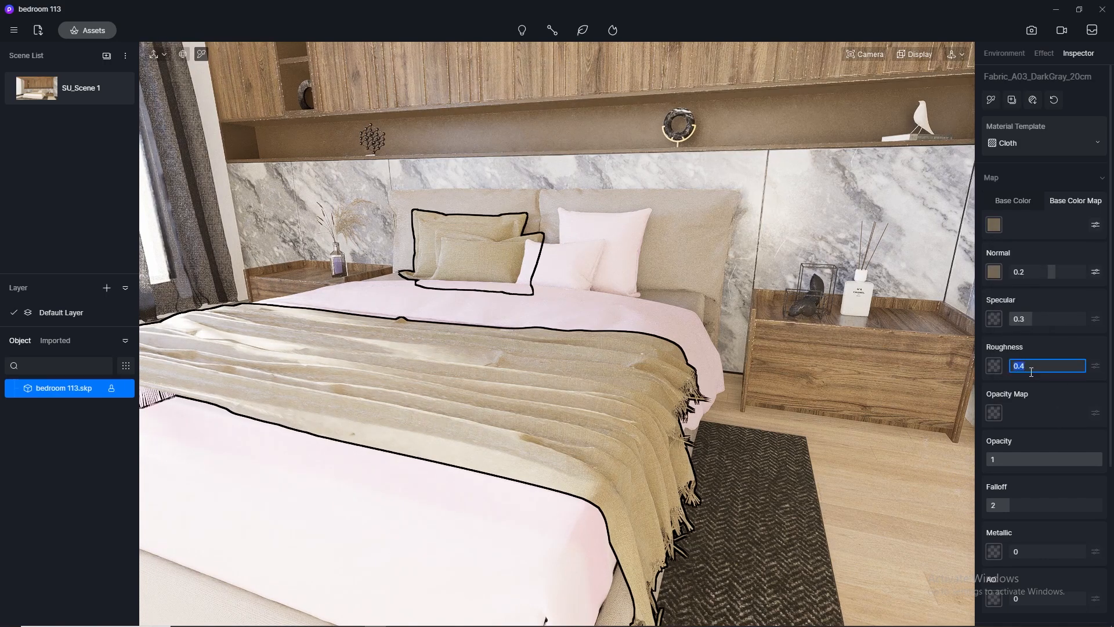
click(1031, 370)
text(0.9)
key(Return)
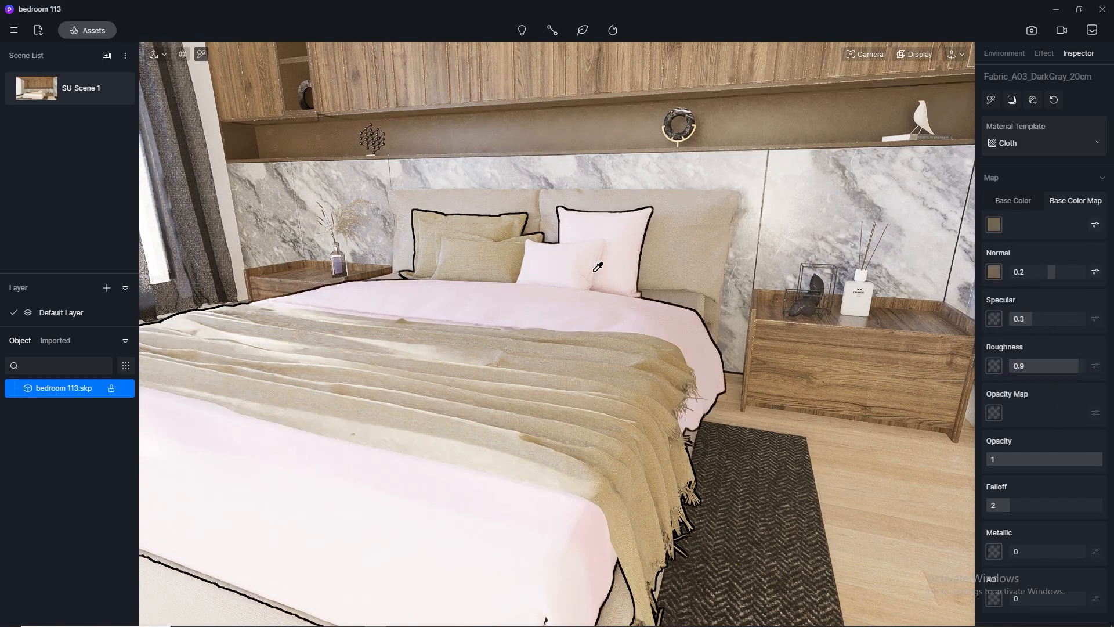
Apply the White Canvas fabric from the online material library to the pink duvet and matching pillows.
scroll(535, 382, up, 3)
middle_drag(535, 382, 430, 514)
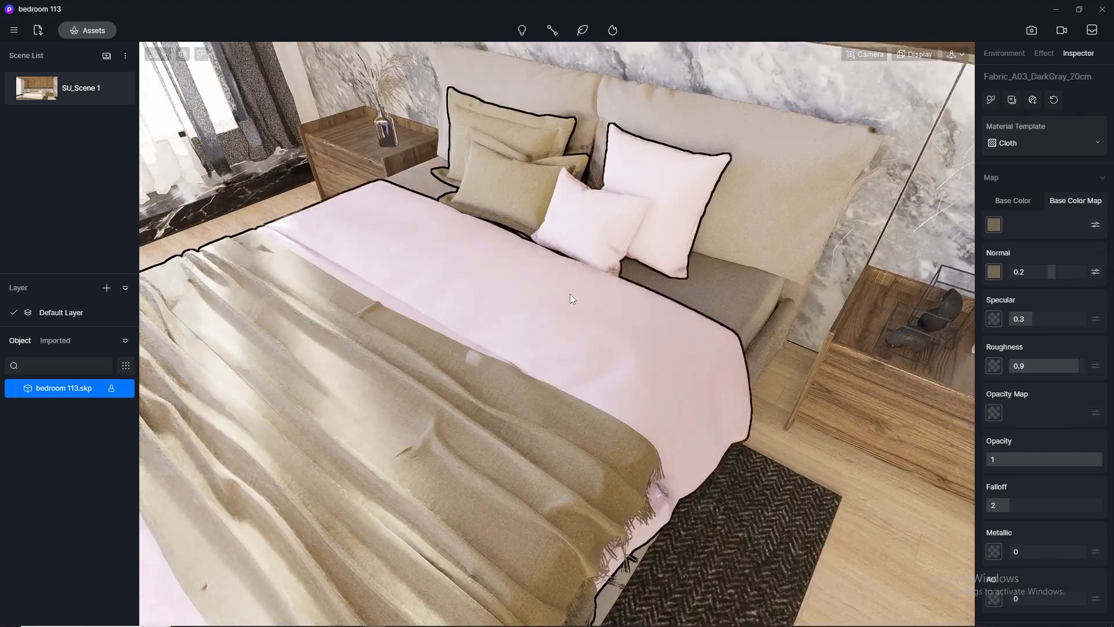
click(617, 250)
scroll(618, 250, down, 3)
scroll(547, 320, up, 4)
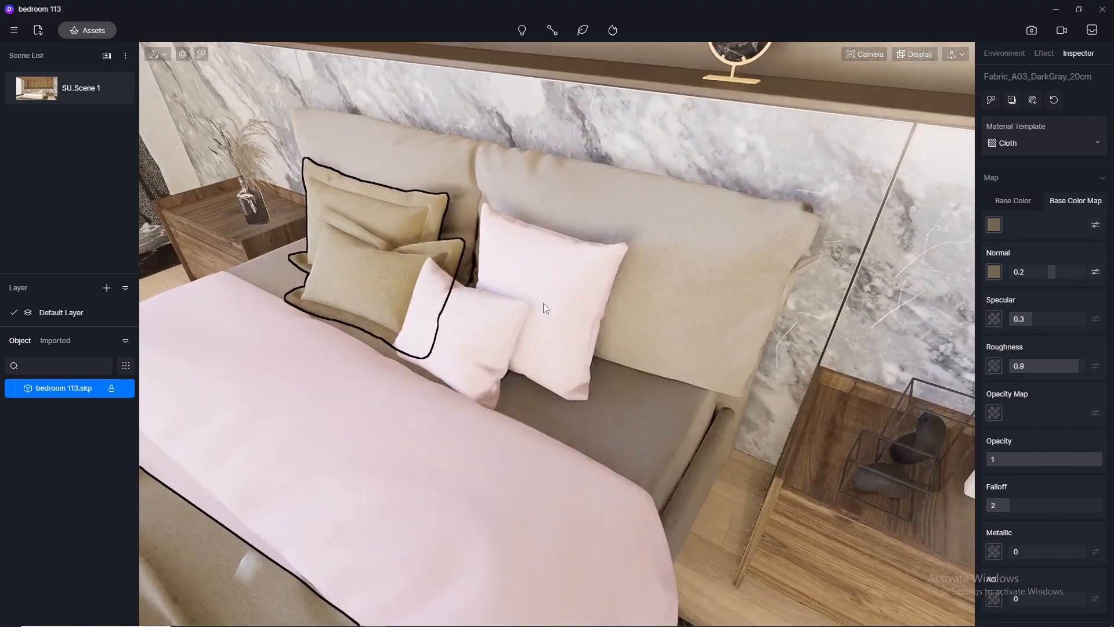
click(201, 54)
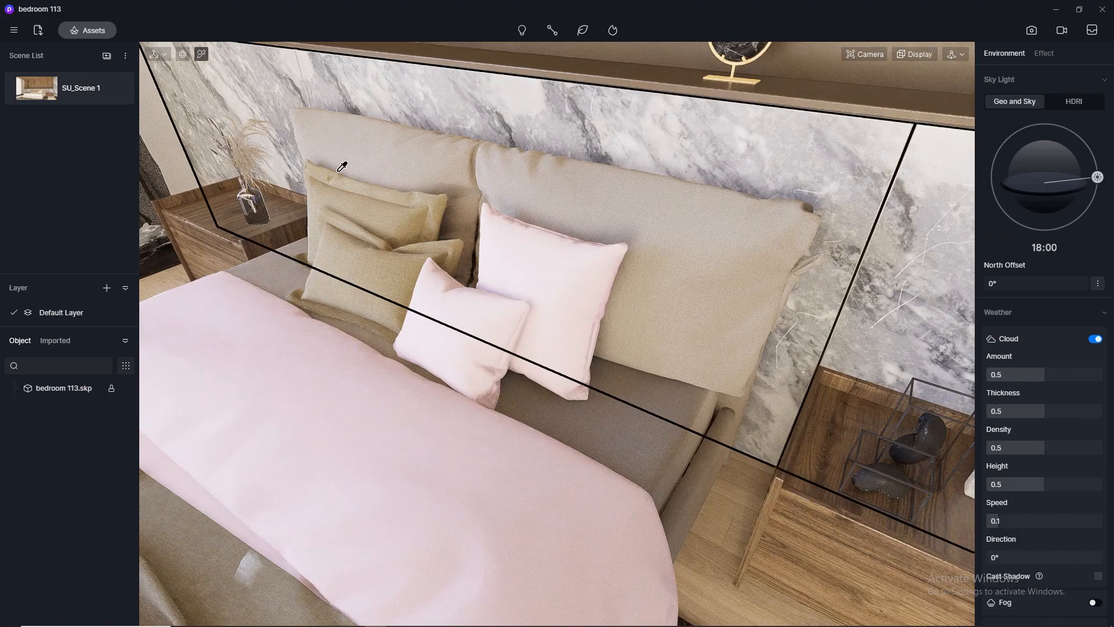
click(376, 275)
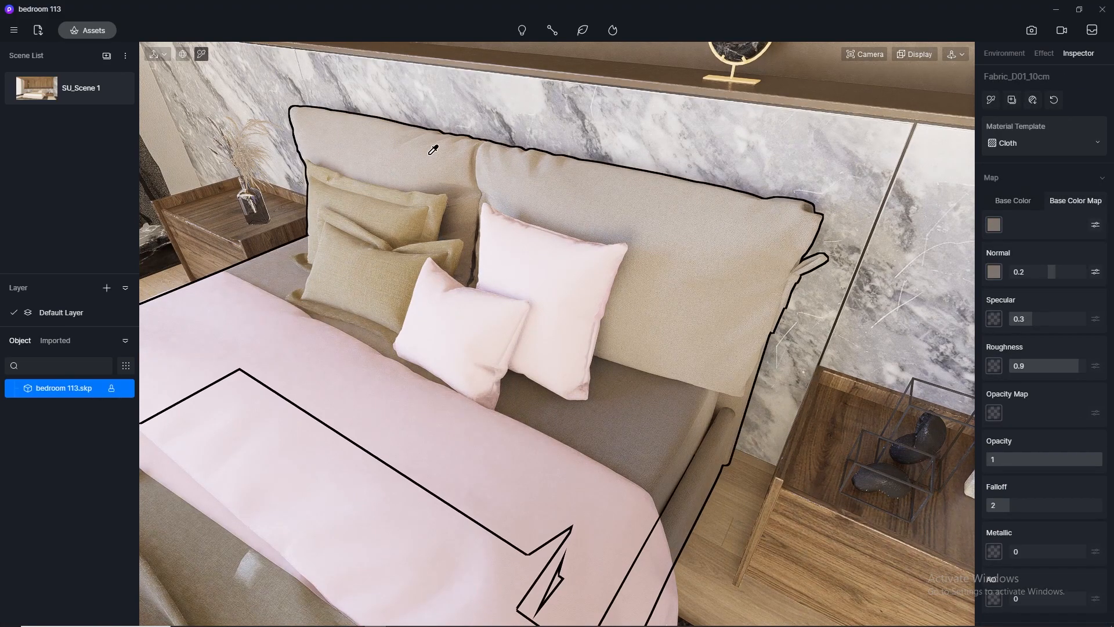
click(91, 34)
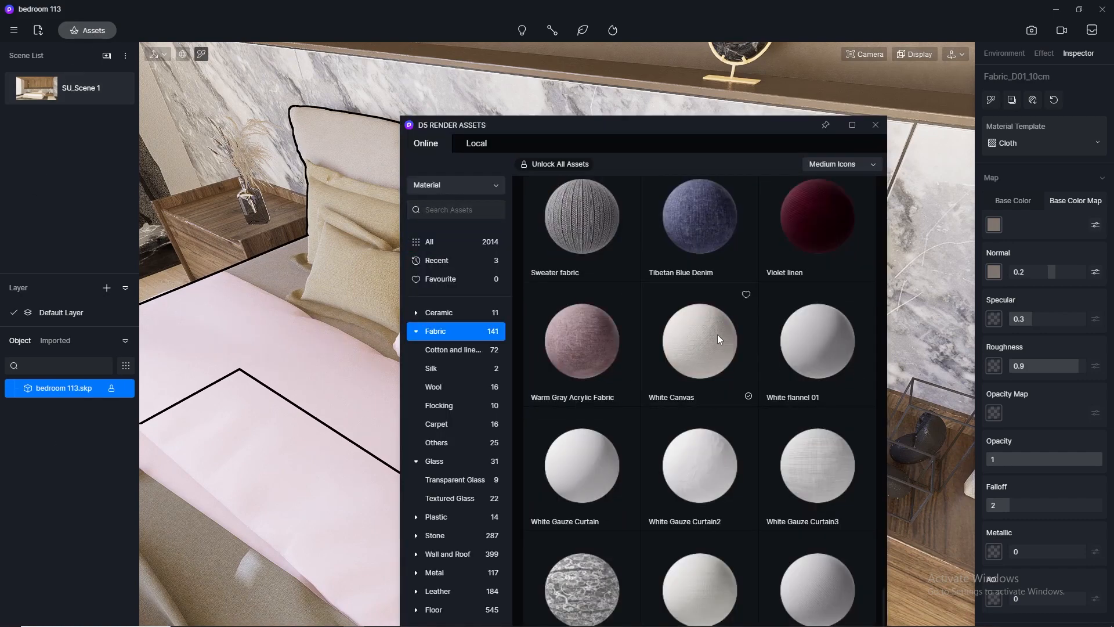
drag(718, 339, 285, 380)
click(285, 380)
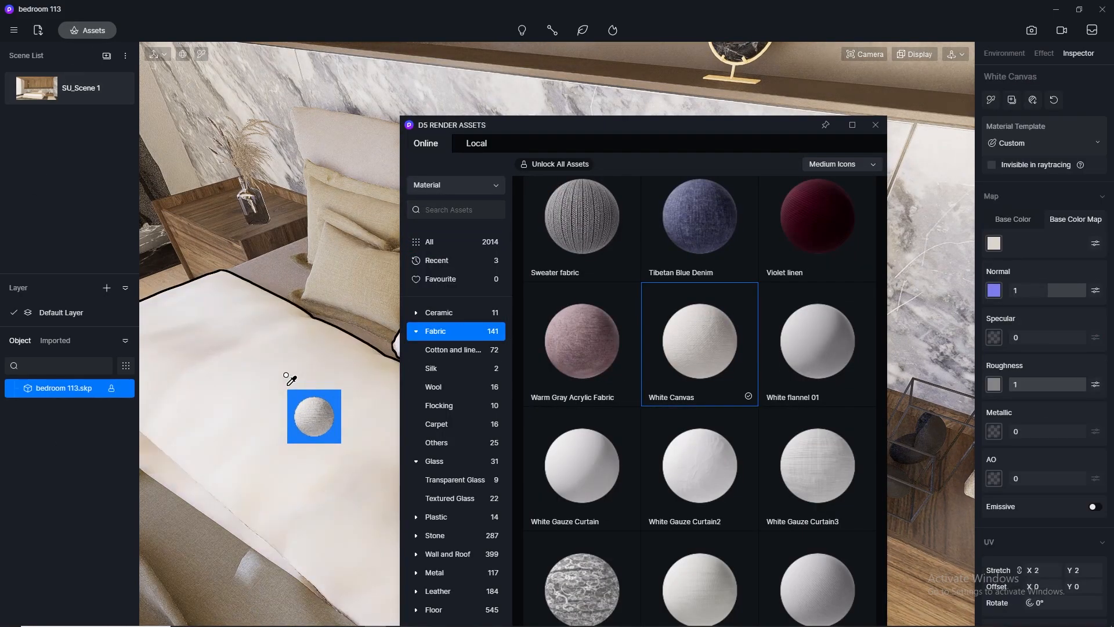
click(875, 125)
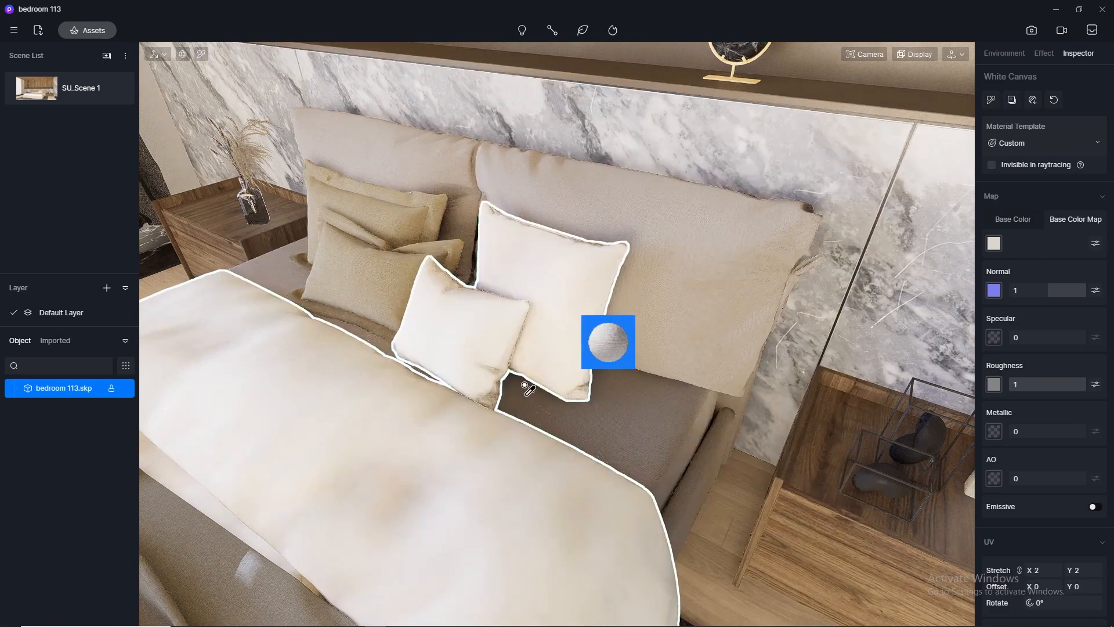
Try a UV stretch of 1 in X and Y on the duvet's White Canvas material.
scroll(504, 531, up, 5)
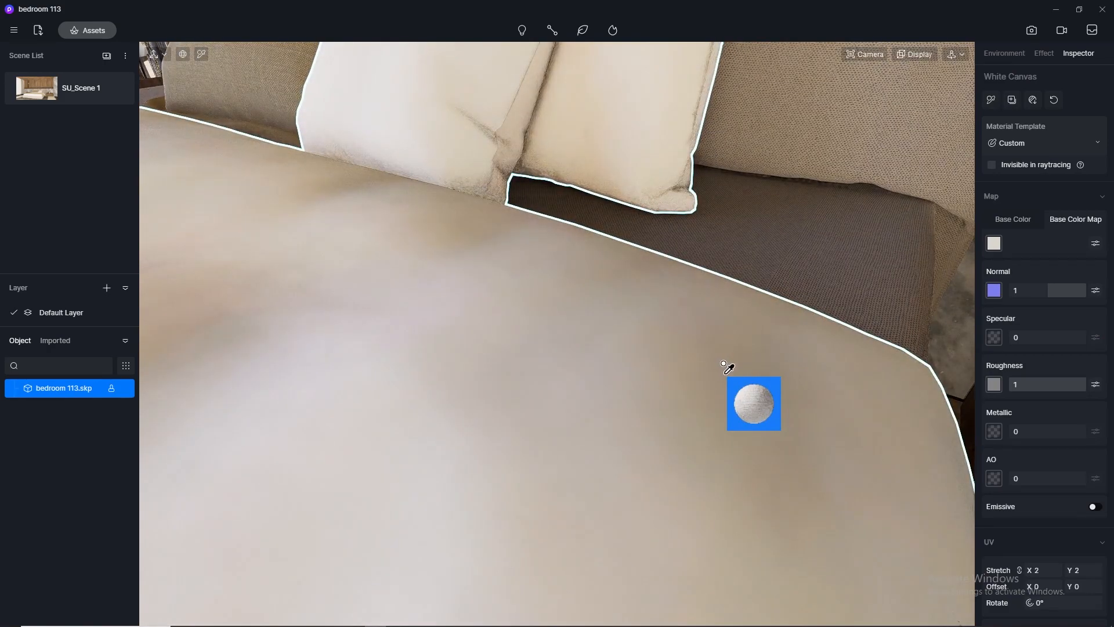
scroll(673, 386, up, 5)
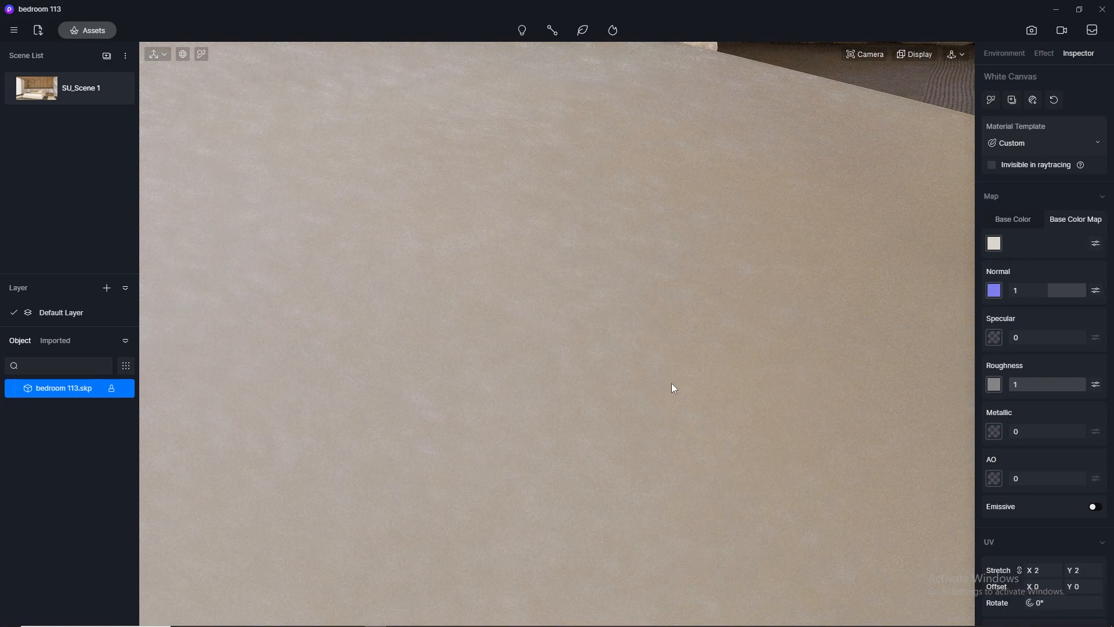
scroll(672, 384, down, 6)
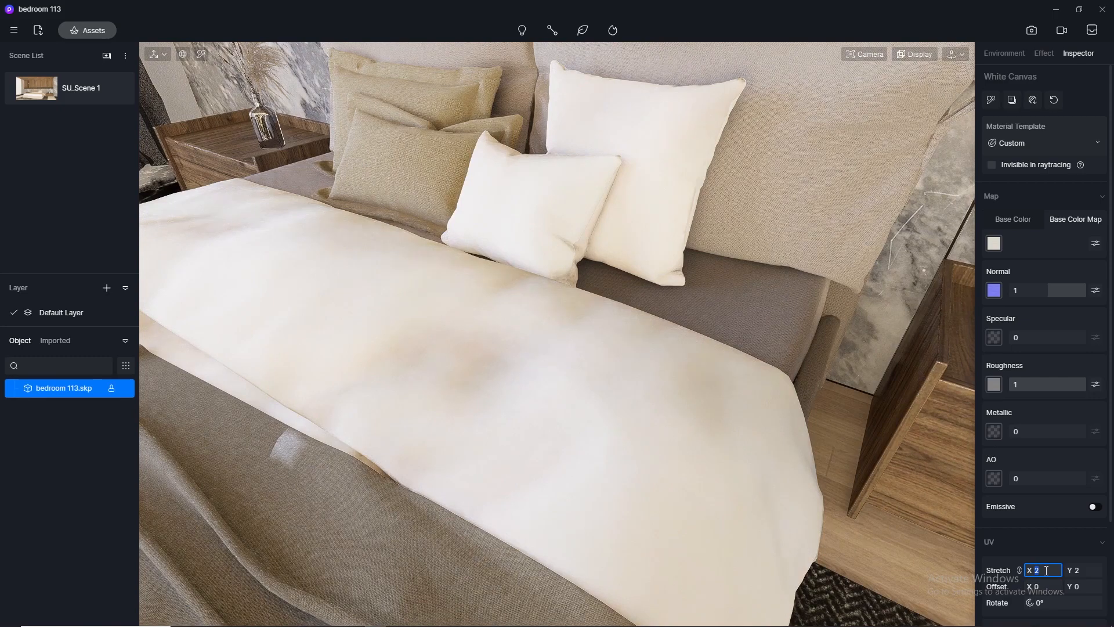
scroll(580, 456, up, 6)
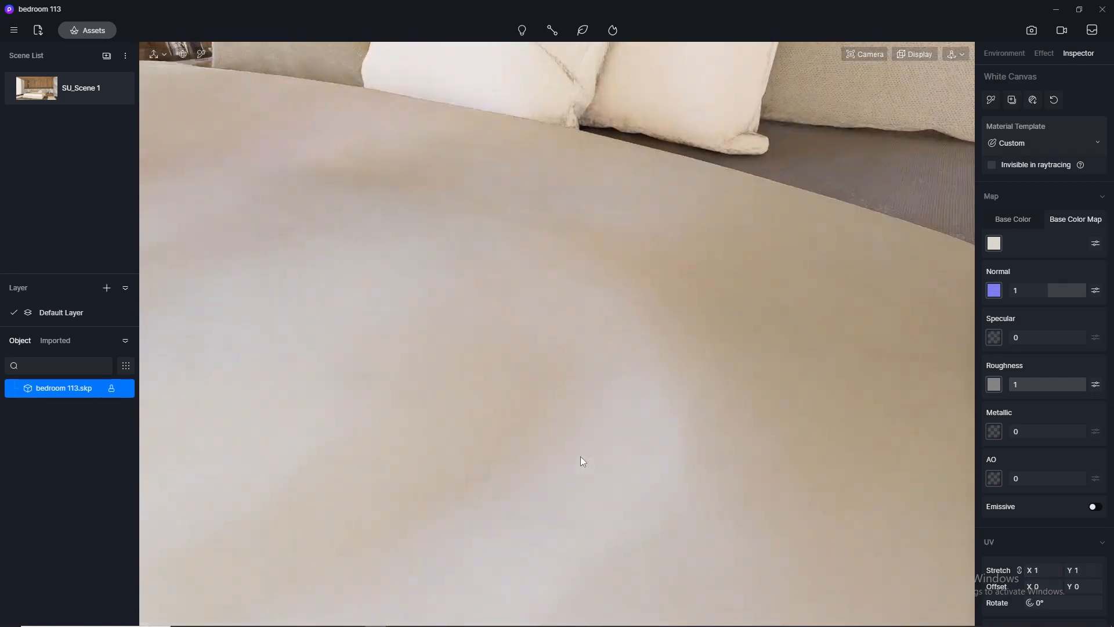
scroll(589, 454, down, 10)
scroll(437, 505, up, 3)
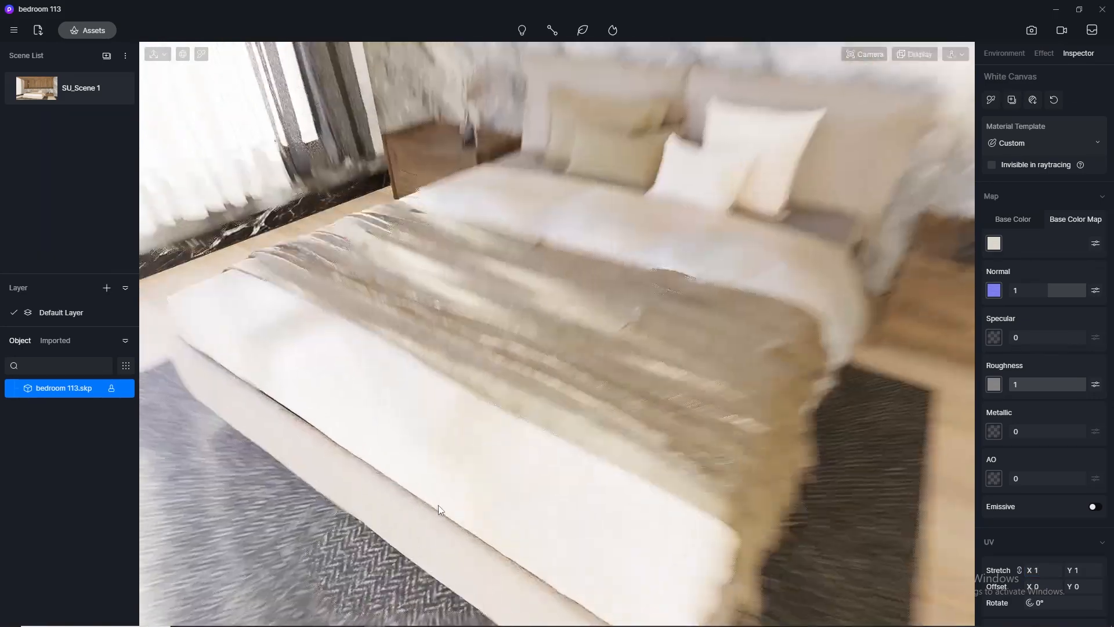
Set the White Canvas UV stretch to 1000 in X and Y, check the weave on the duvet and return to the SU_Scene 1 view.
right_drag(437, 505, 729, 501)
scroll(809, 527, up, 4)
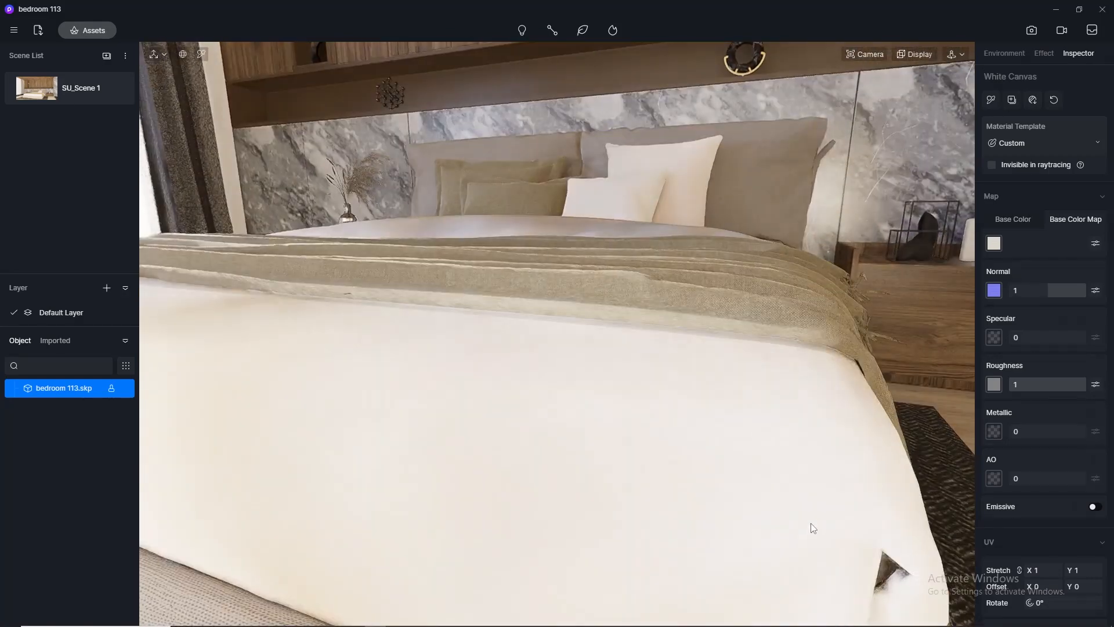
right_drag(809, 524, 475, 492)
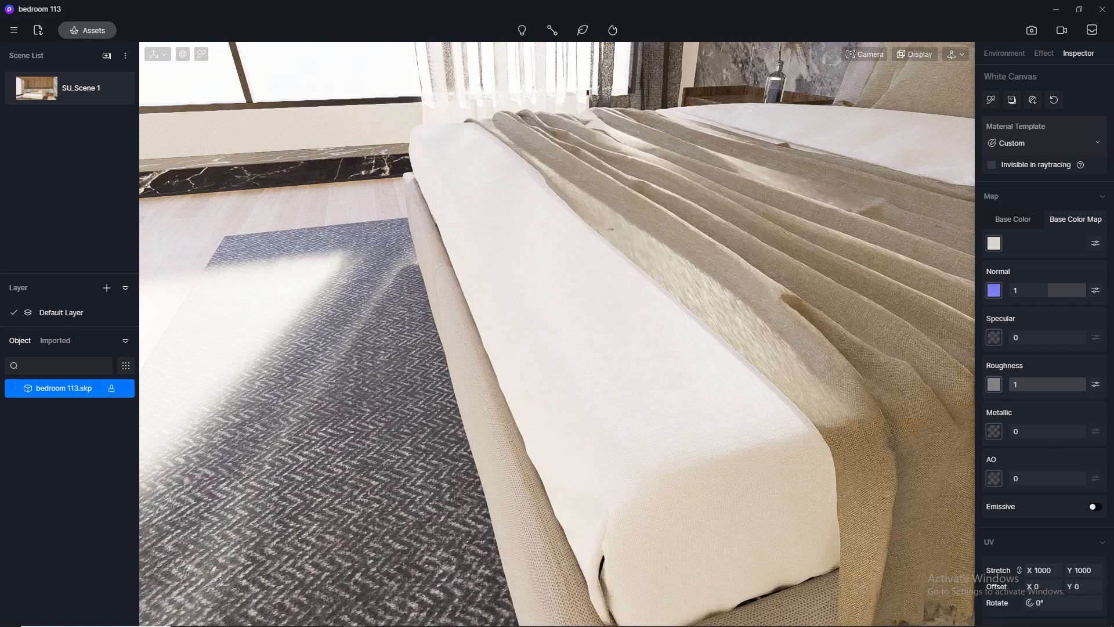
right_drag(690, 456, 663, 448)
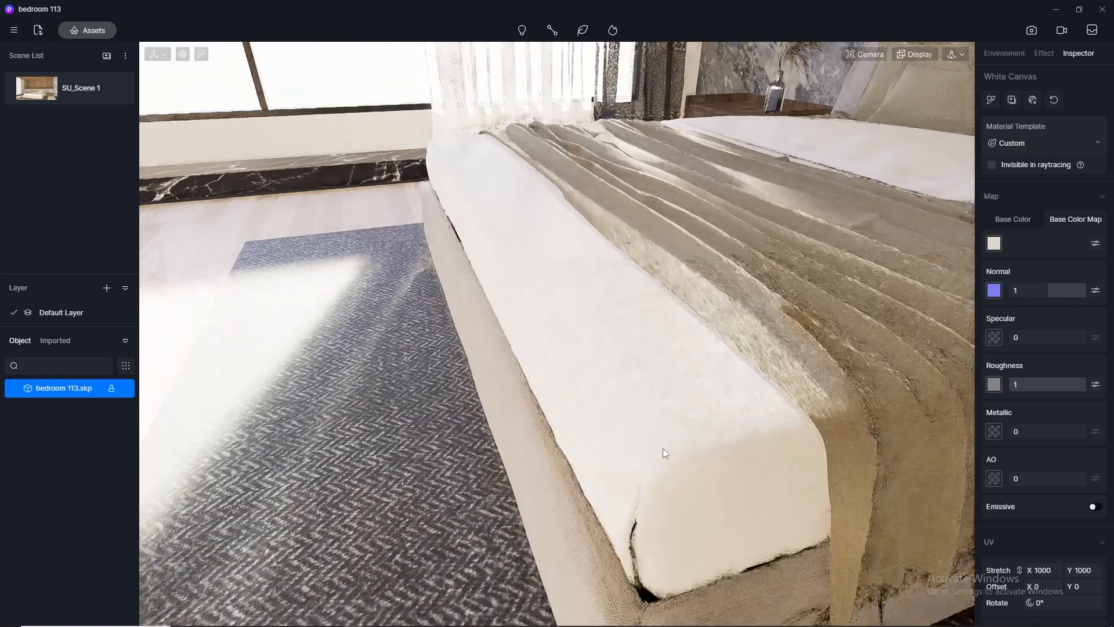
scroll(663, 448, up, 8)
scroll(662, 448, down, 8)
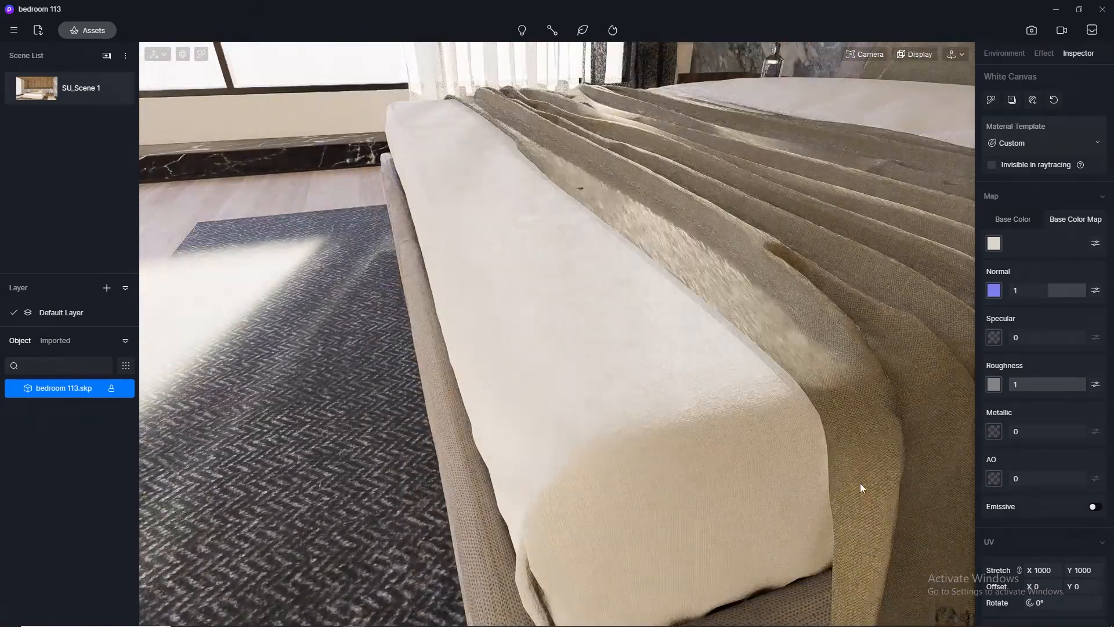
scroll(859, 482, up, 2)
click(35, 91)
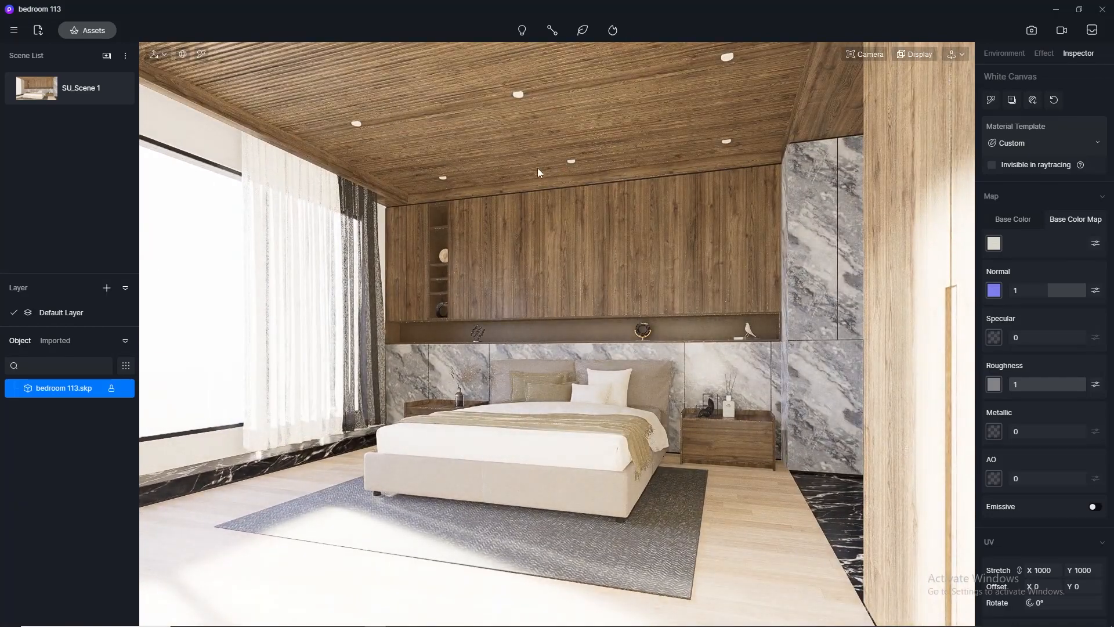
Sample the bed frame's fabric, compare it with the duvet and set its normal to 0.5.
scroll(564, 511, up, 10)
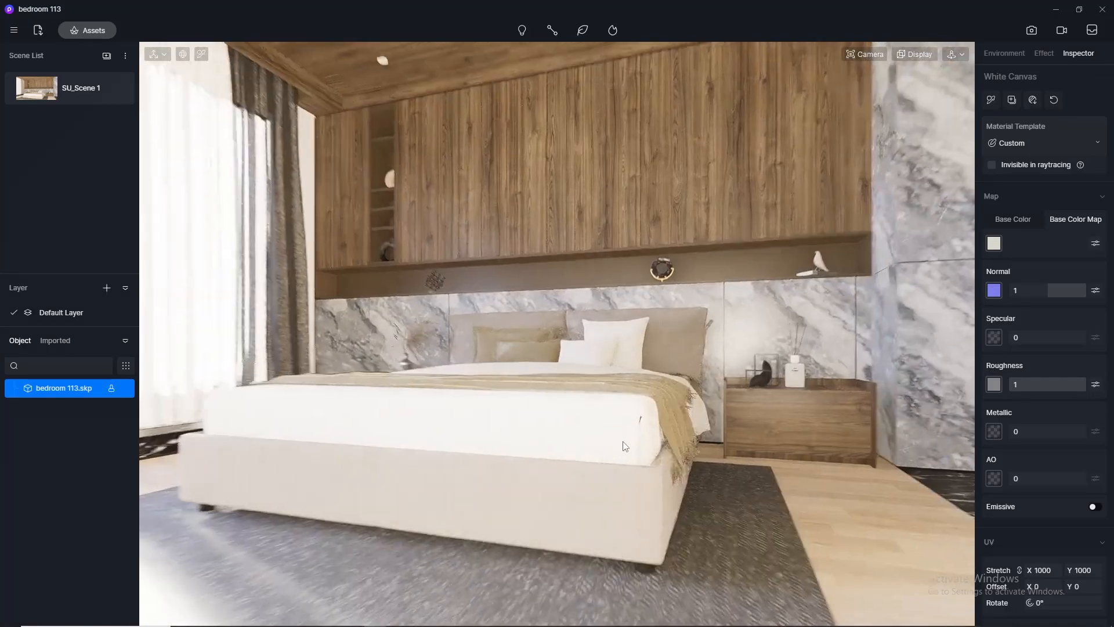
scroll(642, 513, up, 3)
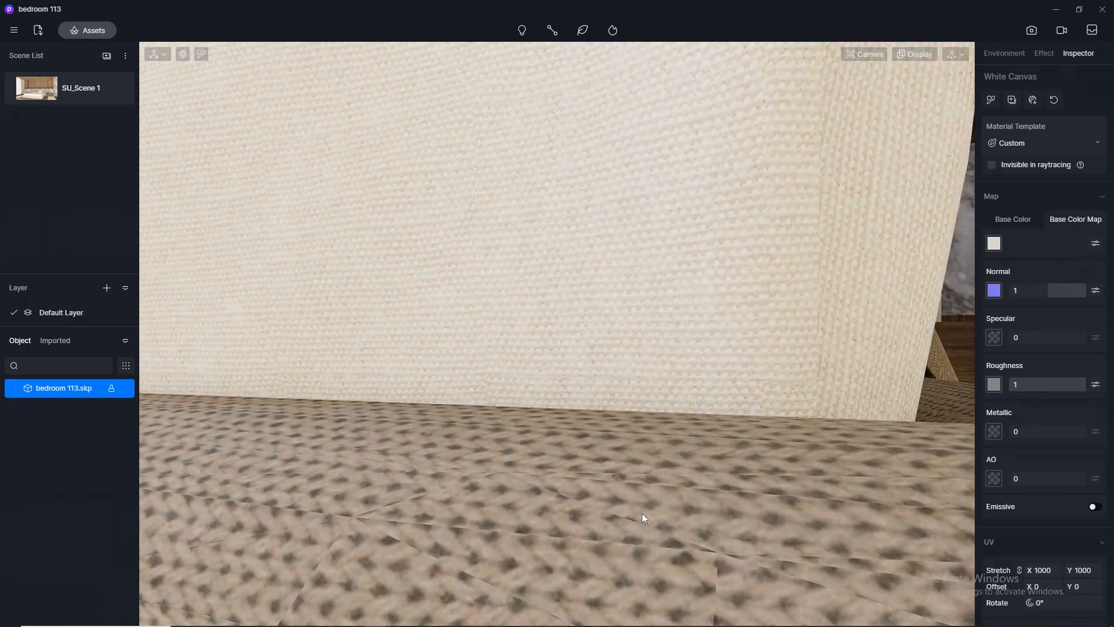
scroll(615, 490, down, 5)
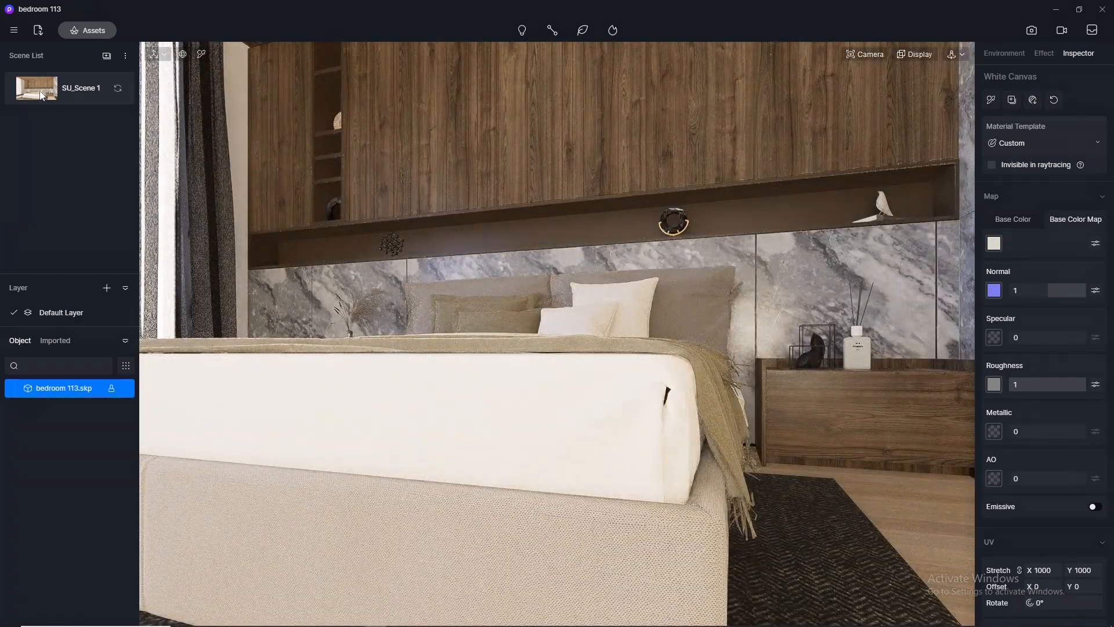
click(202, 54)
click(479, 525)
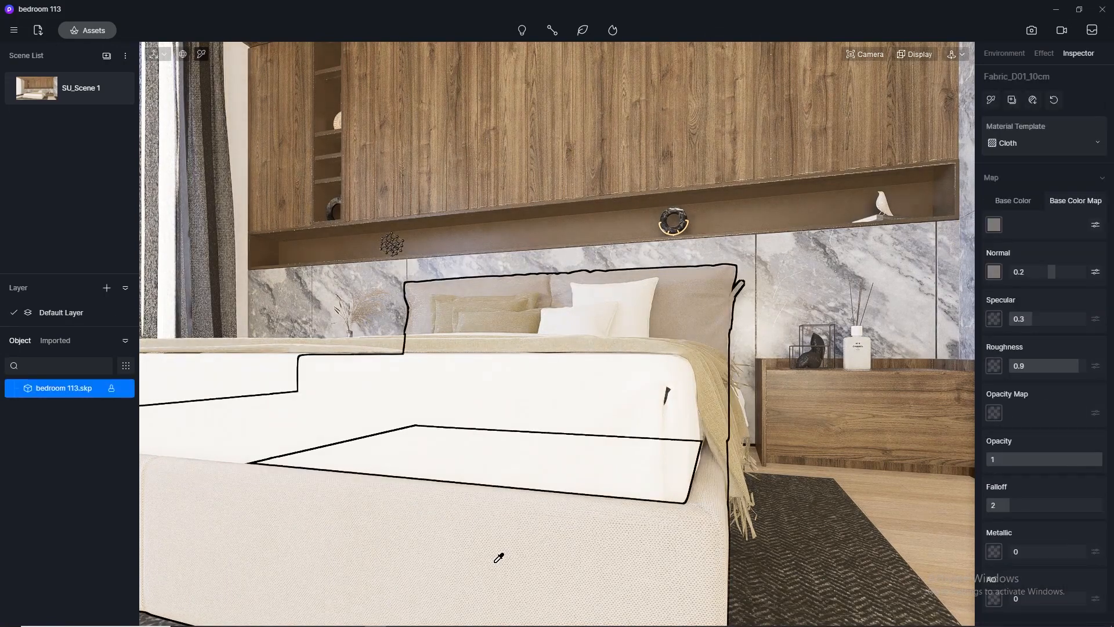
click(536, 404)
click(517, 579)
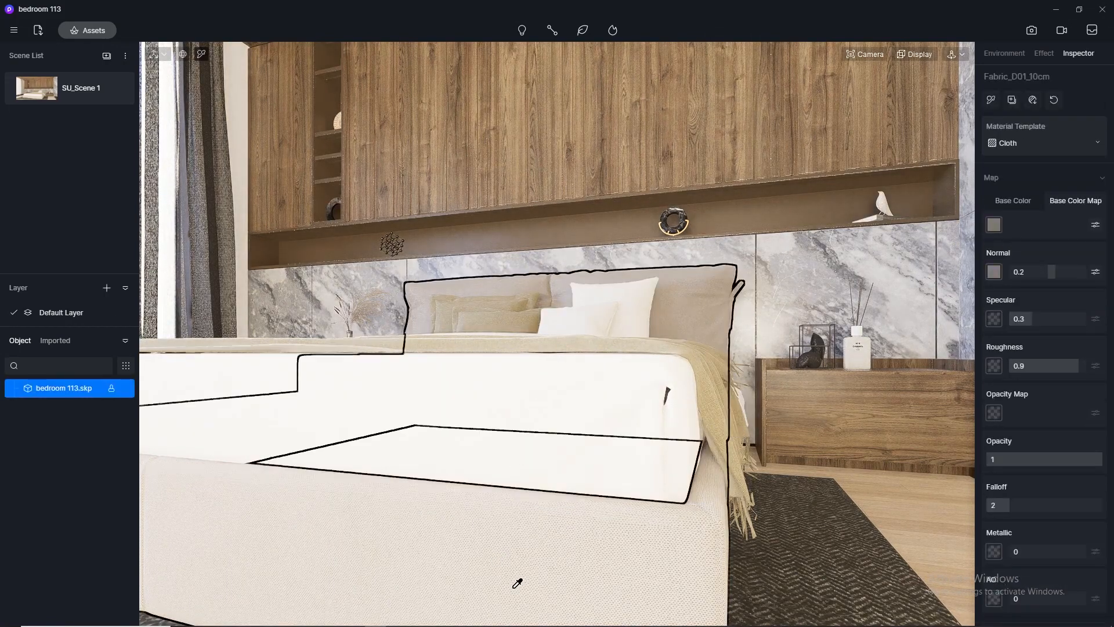
click(557, 416)
click(602, 569)
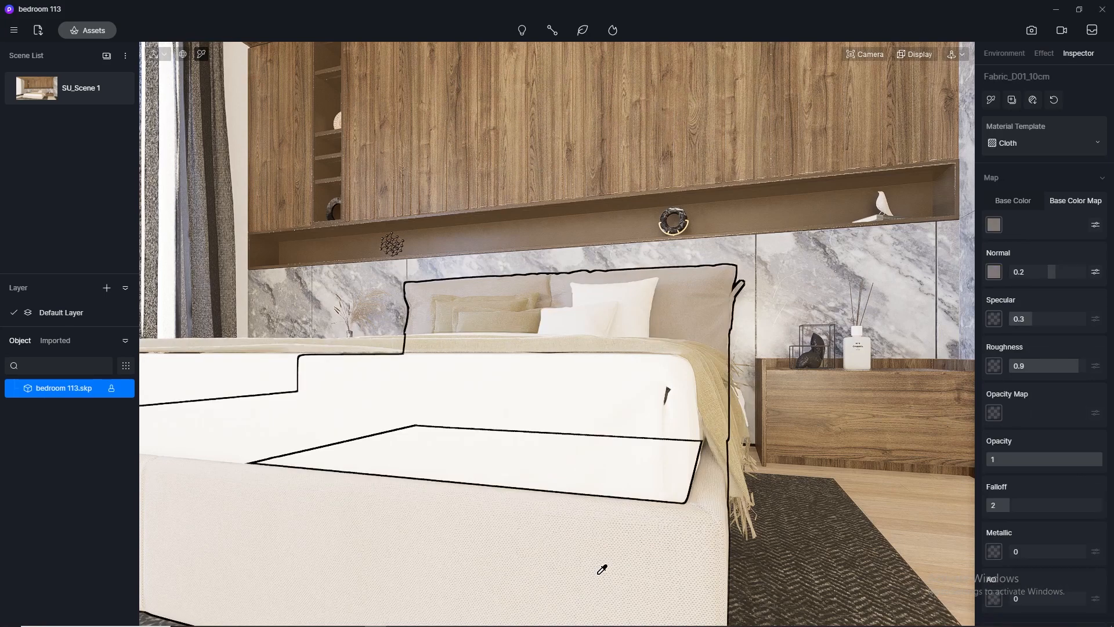
click(1029, 273)
text(0.)
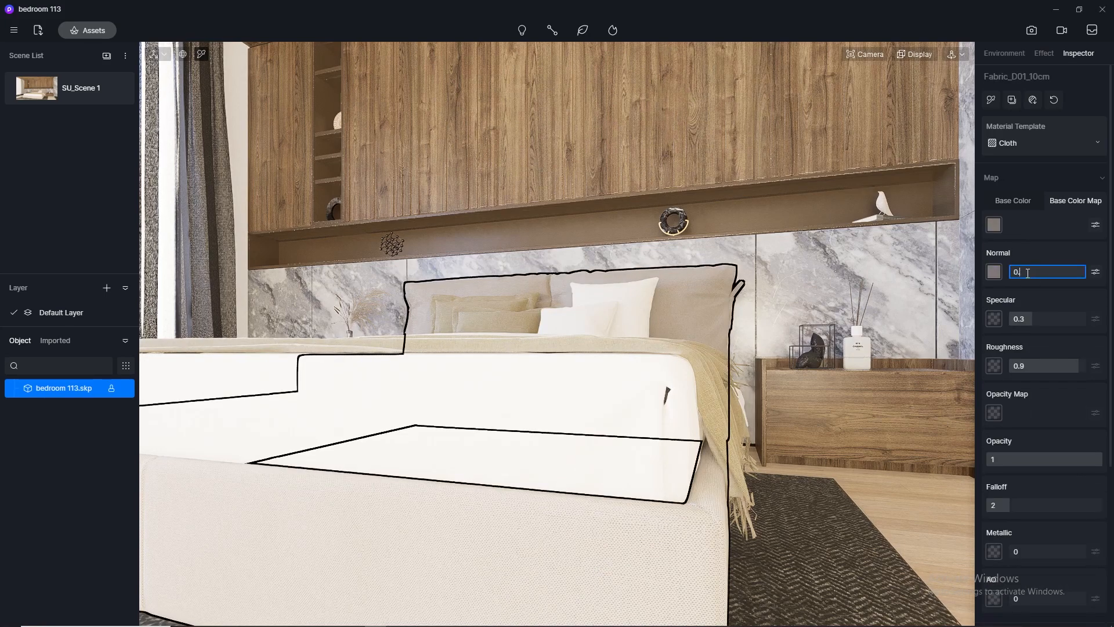
text(2)
key(Return)
Sample the throw blanket's fabric and set its normal to 0.8, and update the normal of the headboard fabric.
click(794, 523)
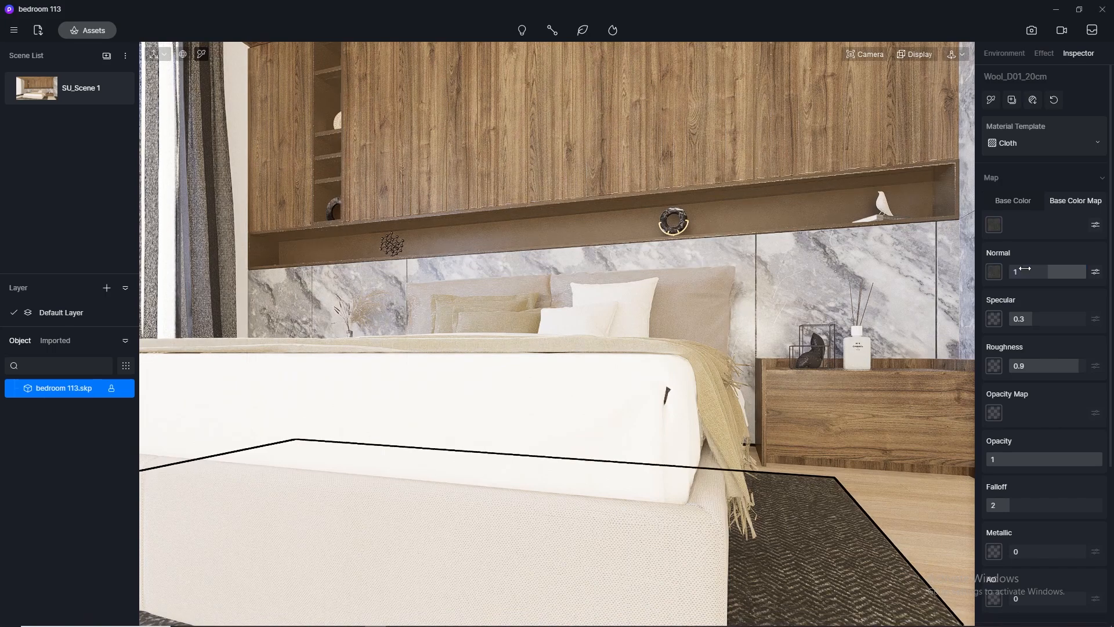
scroll(842, 238, down, 5)
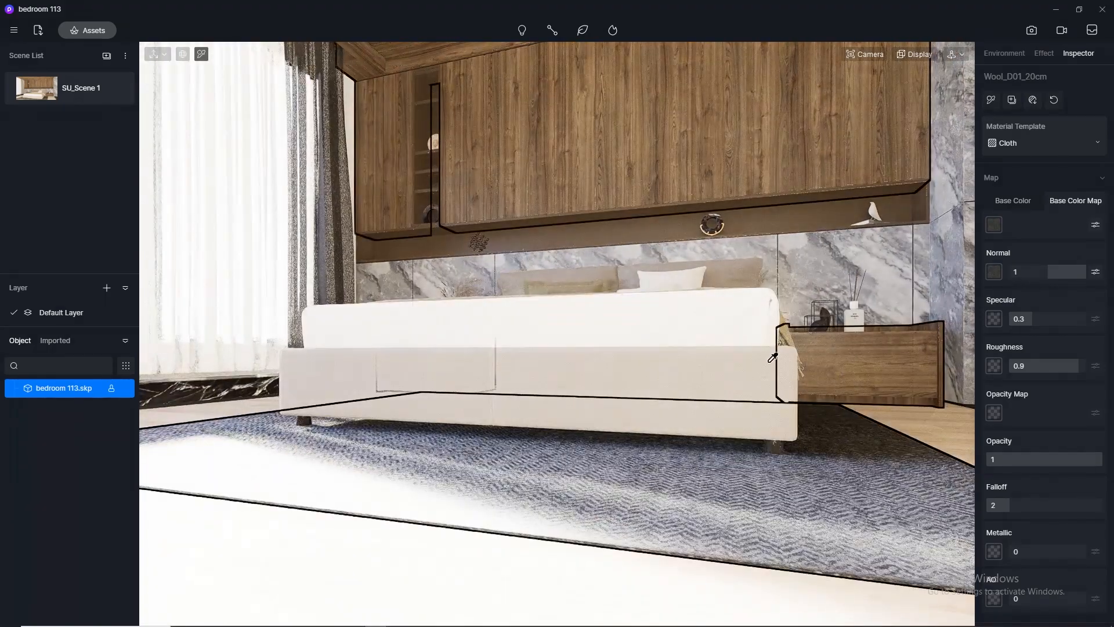
middle_drag(759, 271, 680, 422)
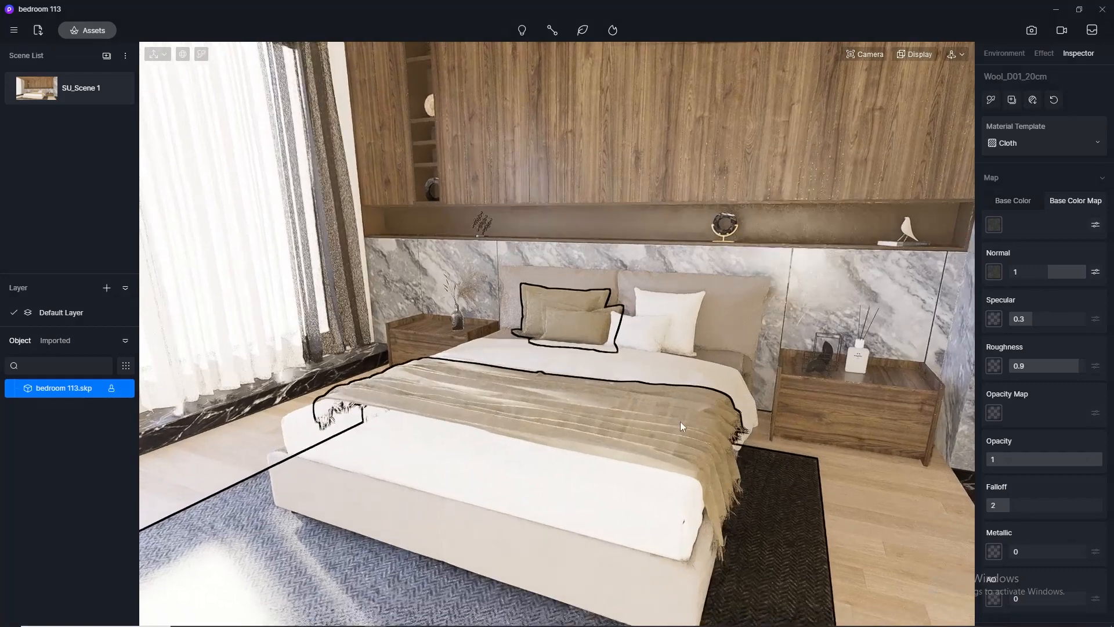
scroll(668, 584, up, 10)
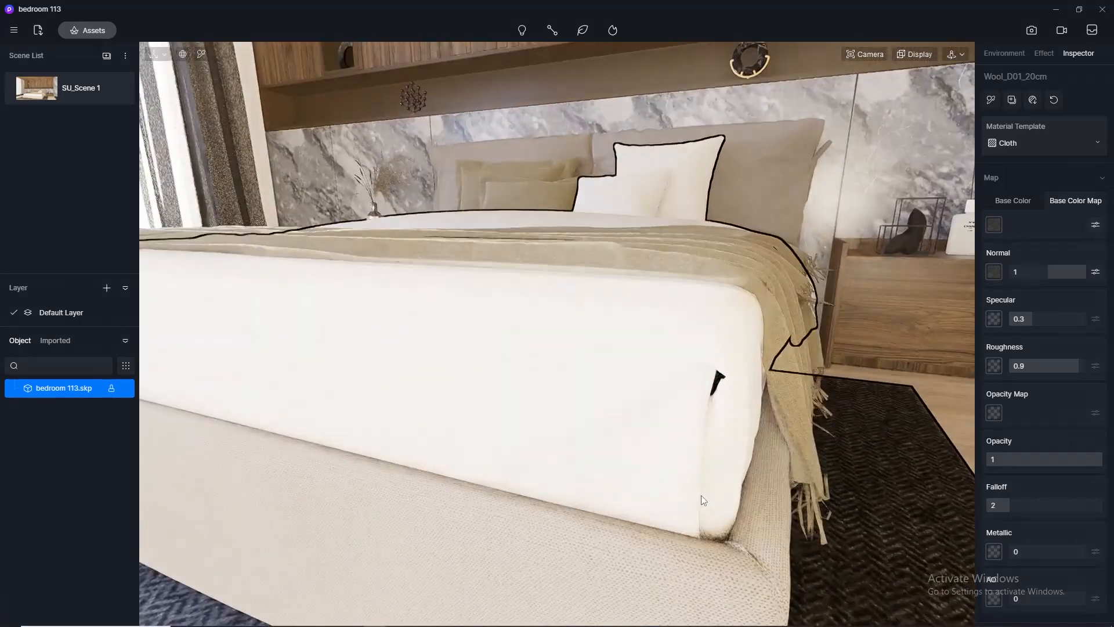
click(201, 54)
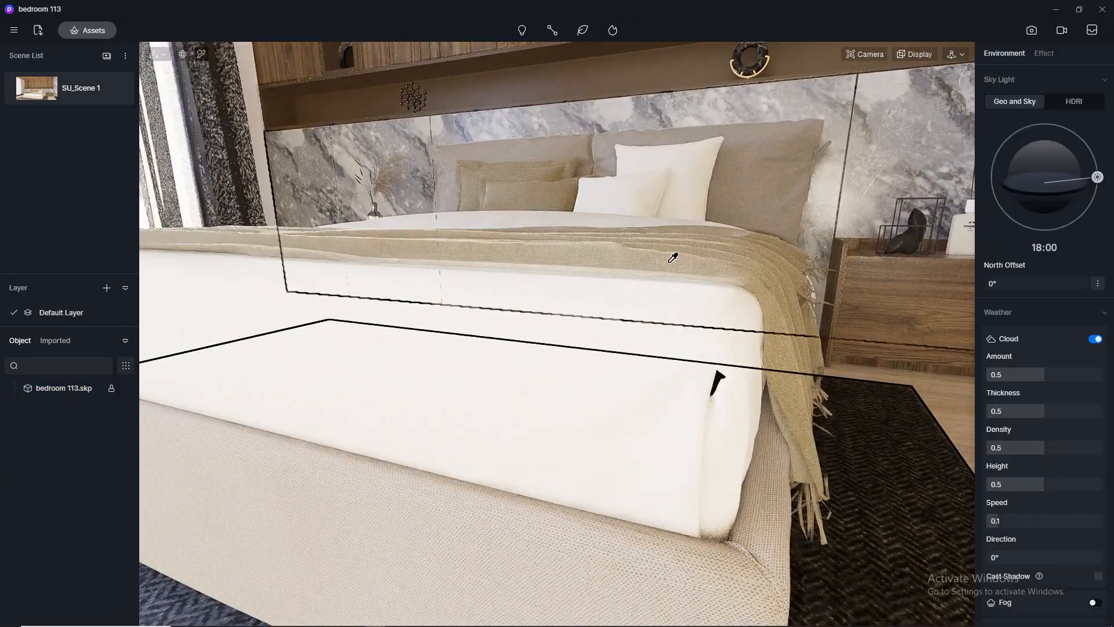
click(672, 259)
click(1027, 270)
text(0.)
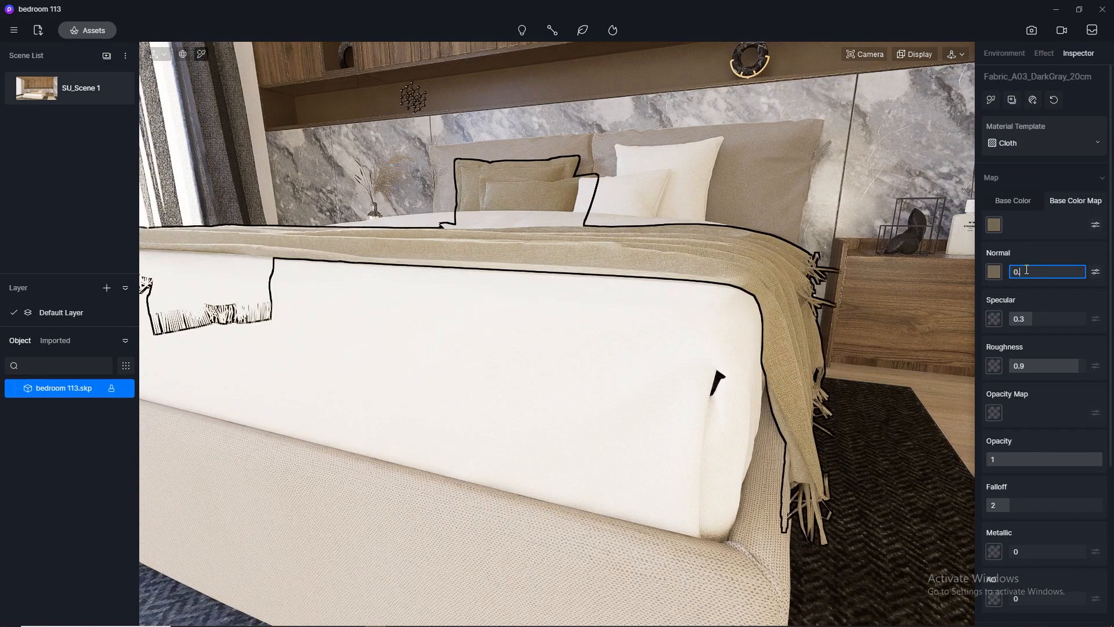
text(5)
key(Return)
click(774, 184)
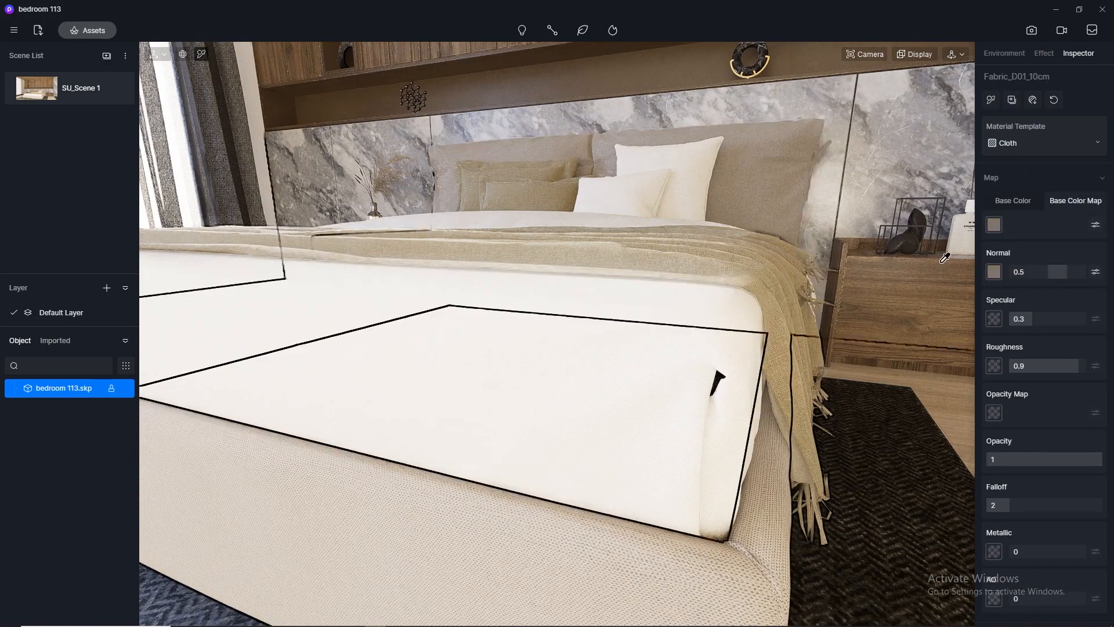
key(Return)
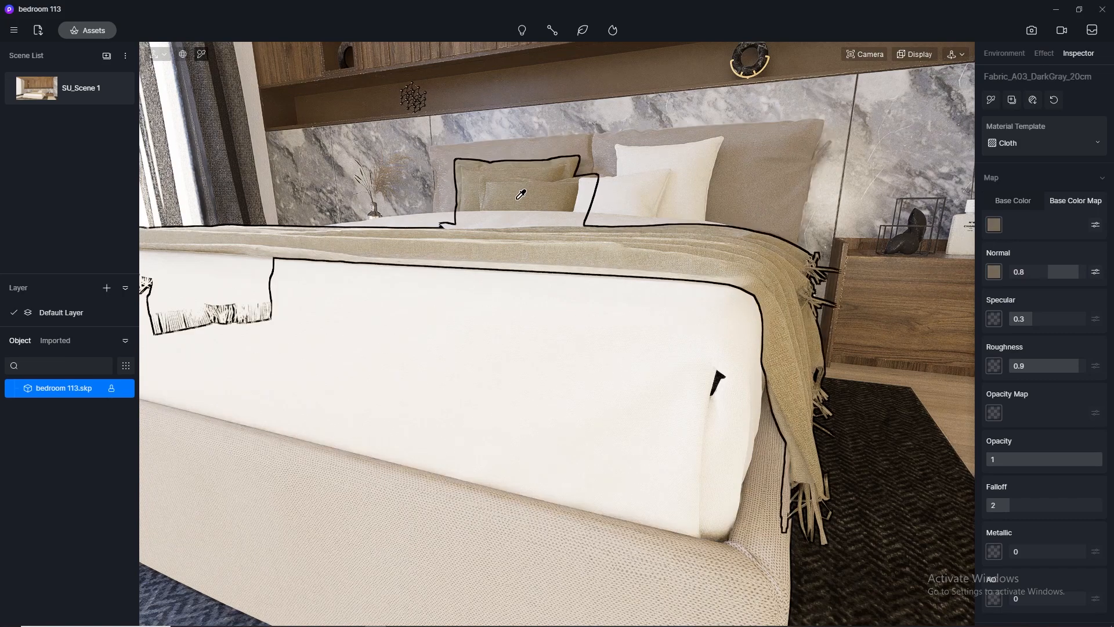
Sample the rug's wool material, set its normal to 0.8 and return to the SU_Scene 1 view.
click(908, 535)
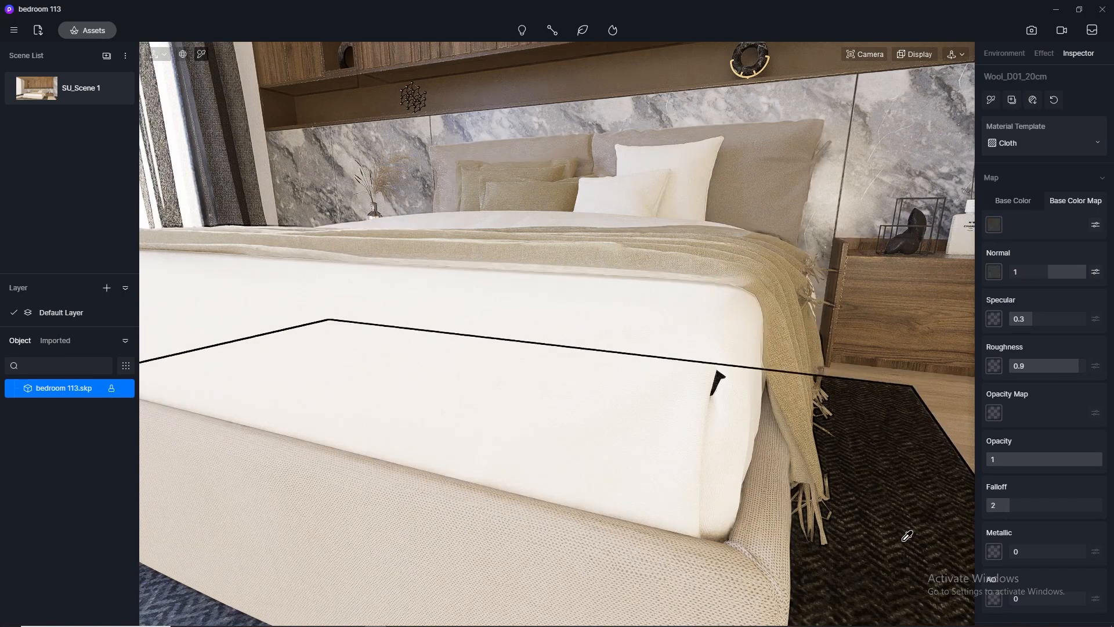
click(1023, 271)
key(Return)
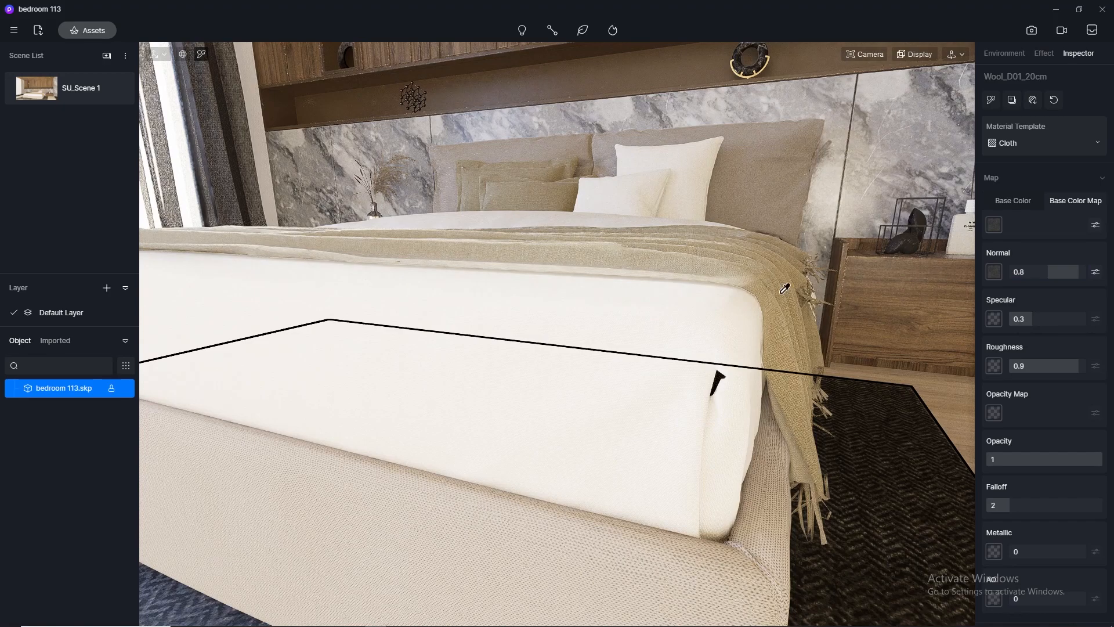
scroll(676, 280, down, 2)
click(47, 92)
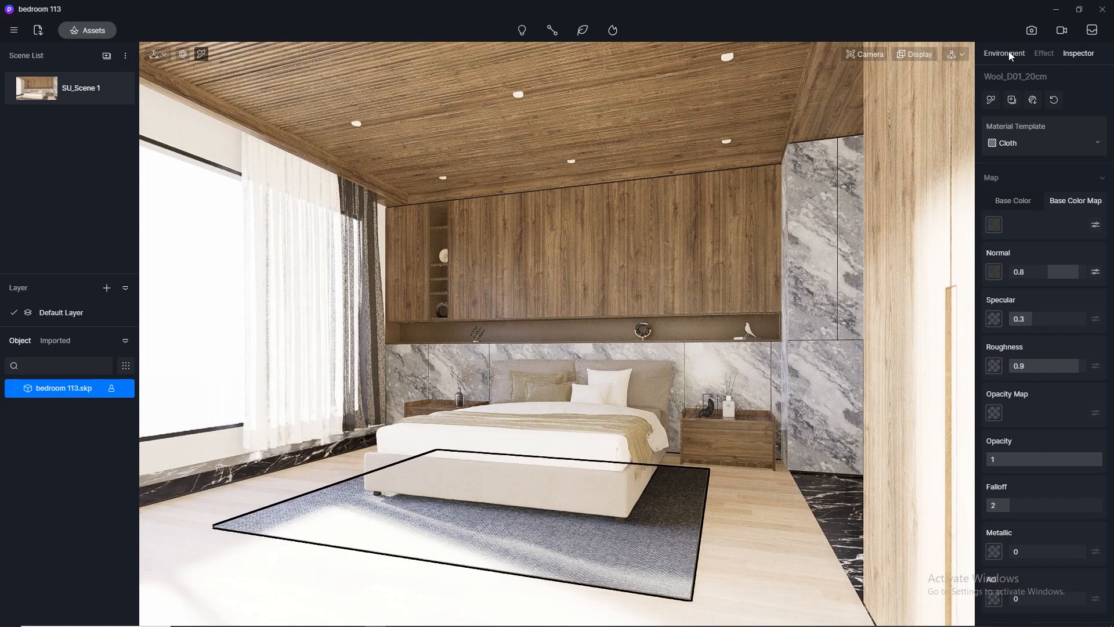
Switch the sky light to HDRI with the custom HDR_029_Sky_Cloudy_Ref image and save the project.
click(1008, 54)
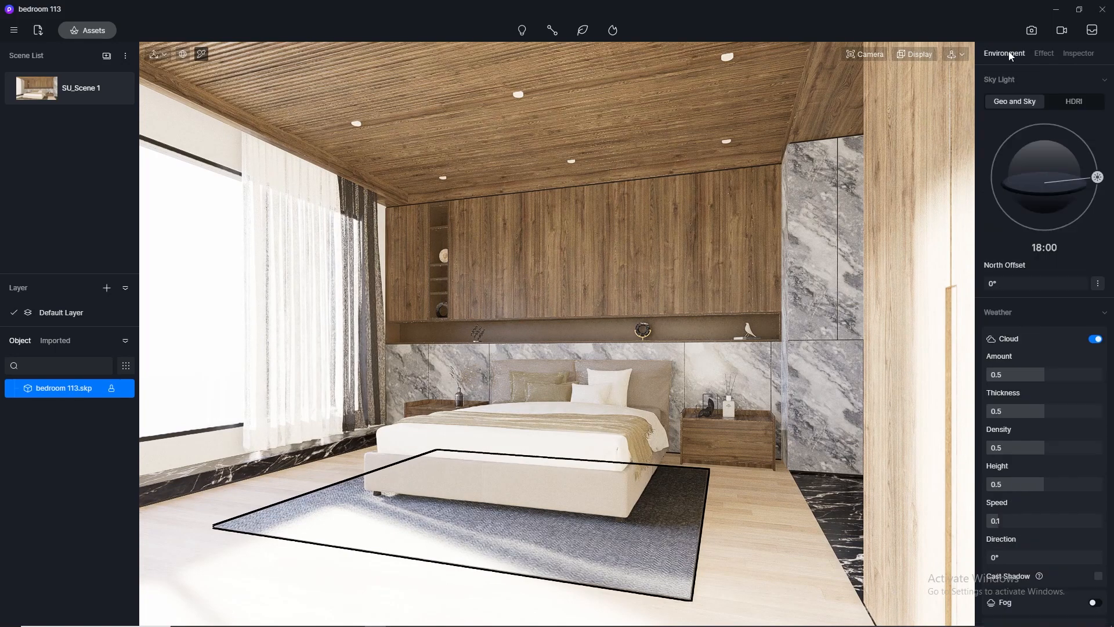
click(1077, 103)
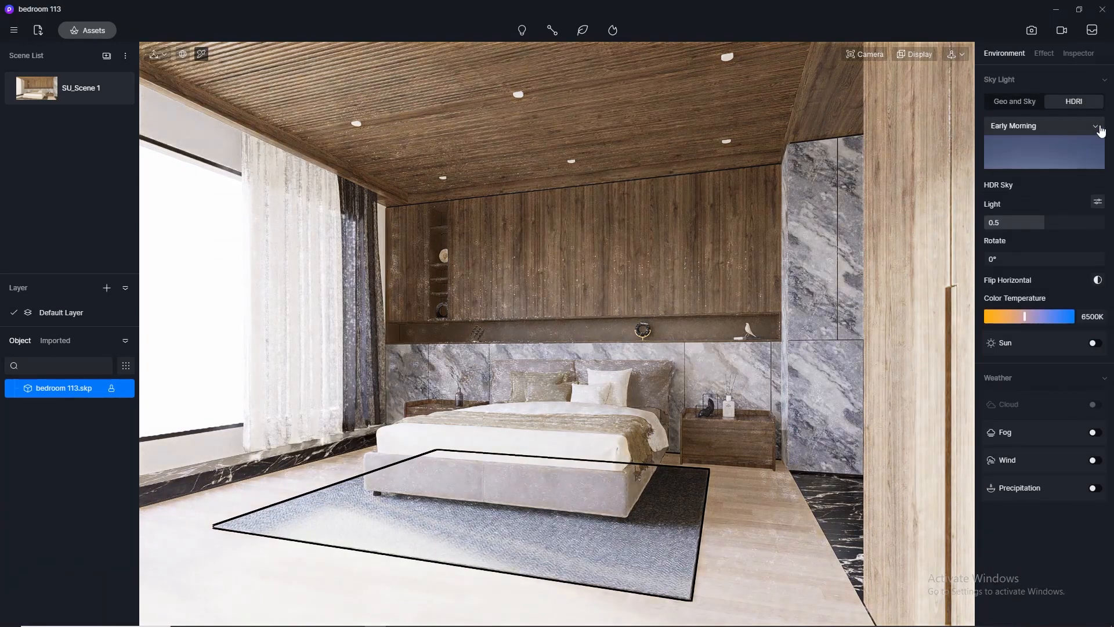
click(1075, 153)
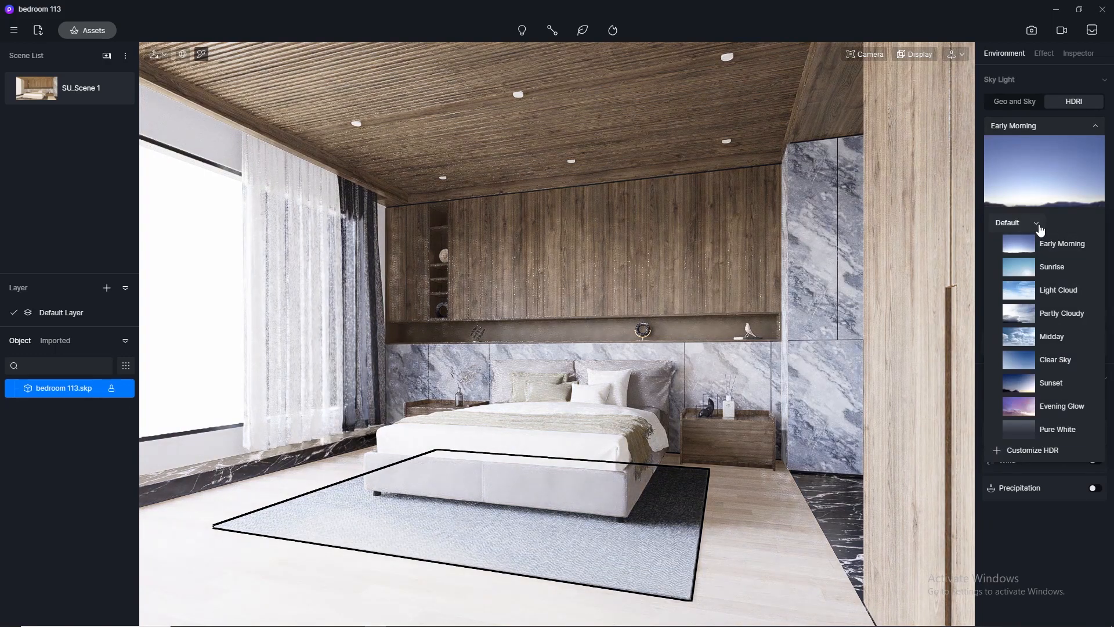
click(1024, 226)
click(1019, 238)
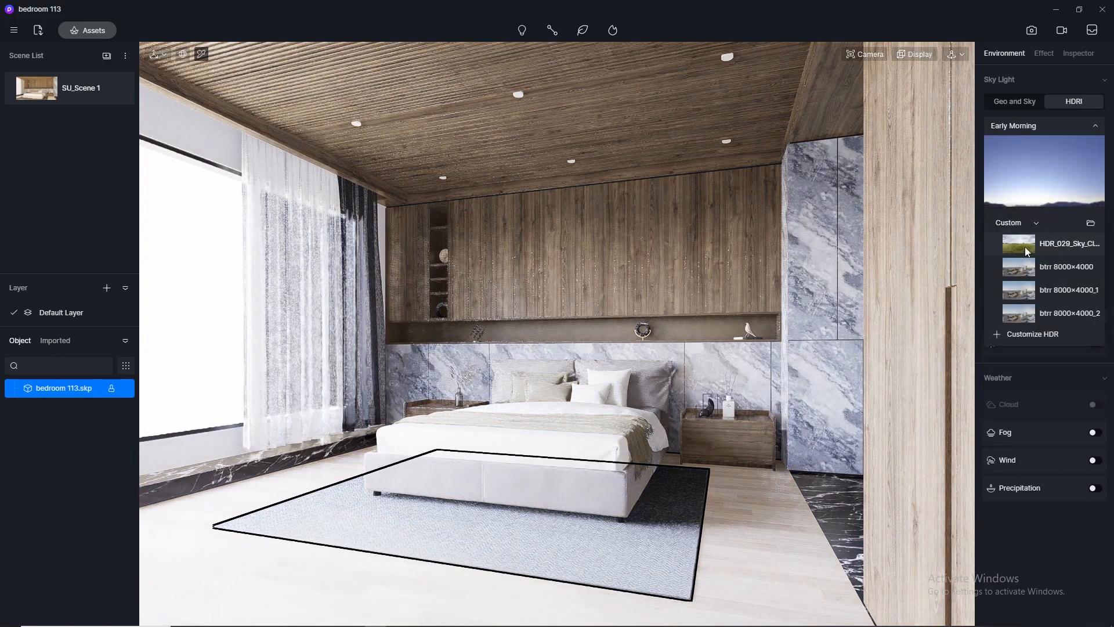
click(1019, 255)
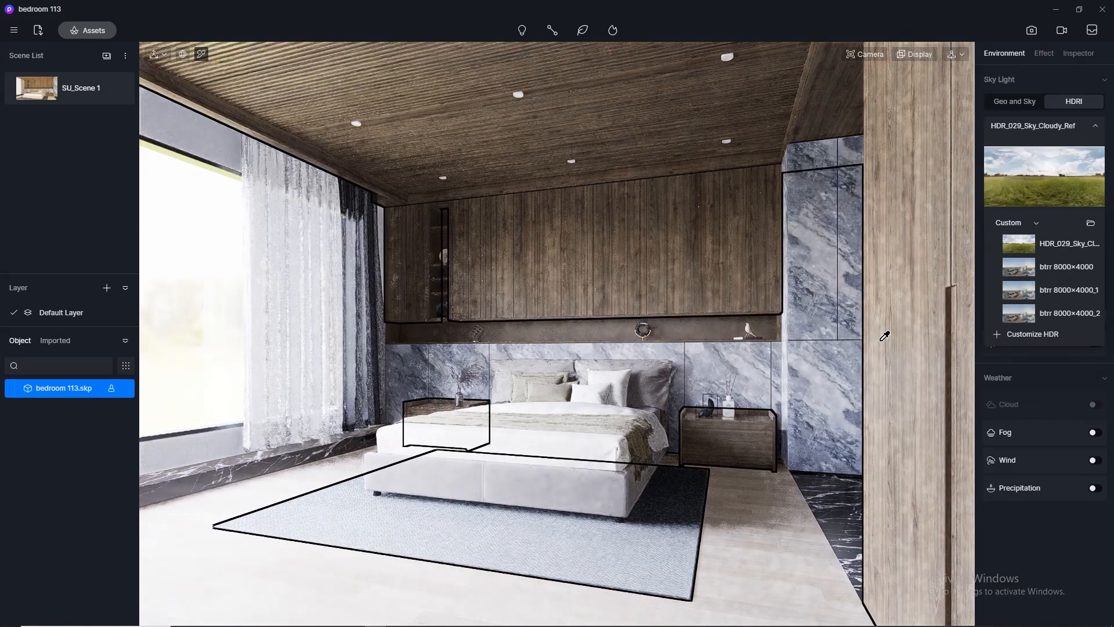
key(ctrl+s)
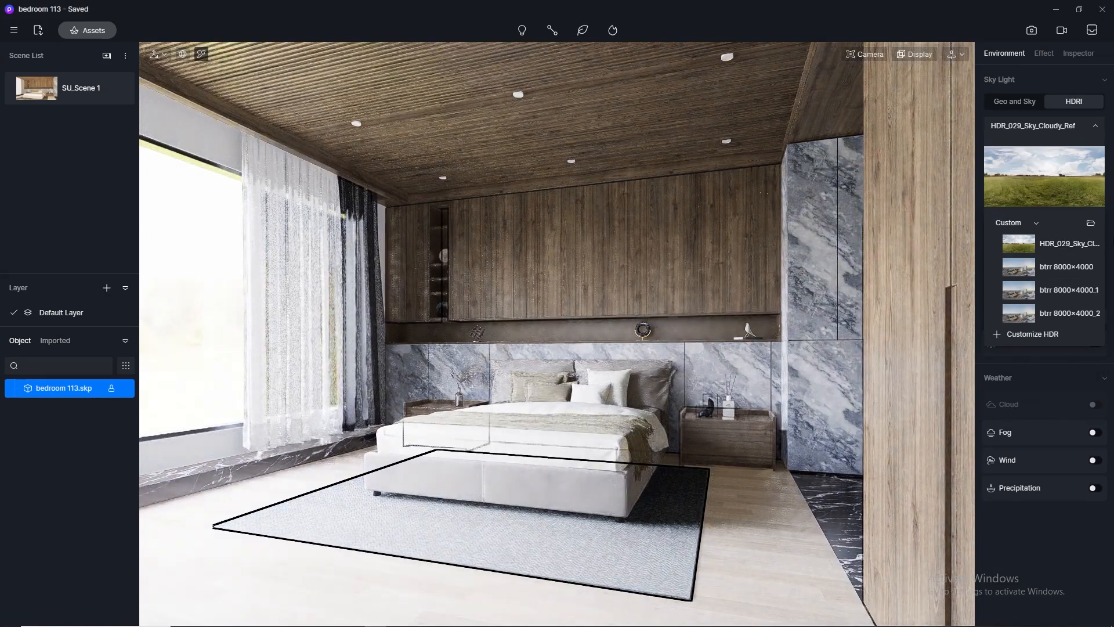
click(1095, 128)
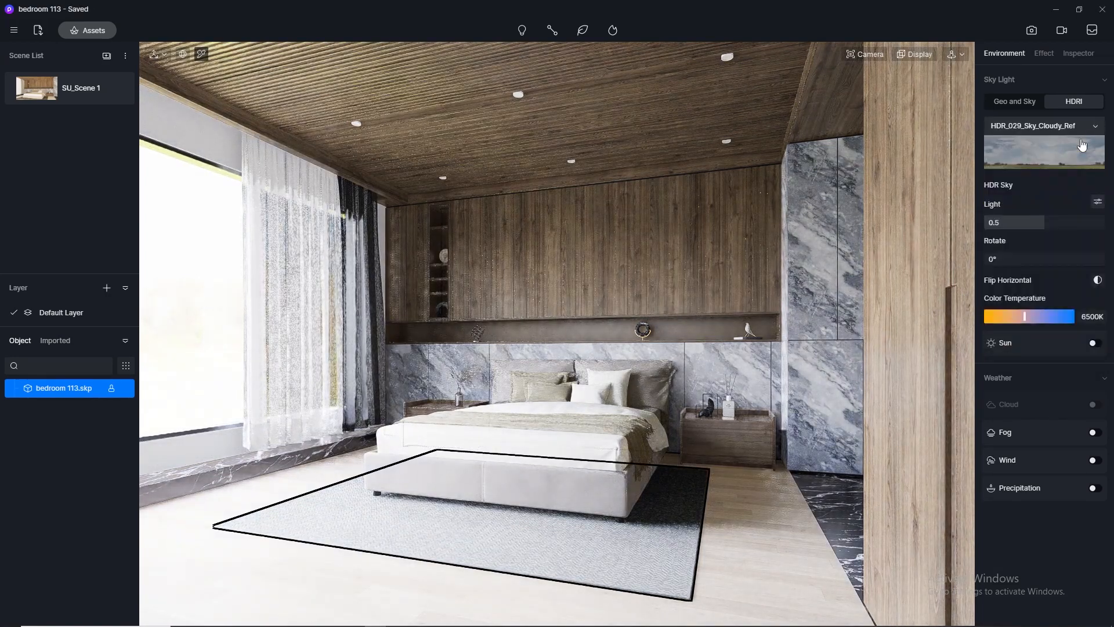
Separate the HDR sky's light settings and set the skylight to 0.1 and the background to 0.01.
click(1097, 201)
click(1002, 245)
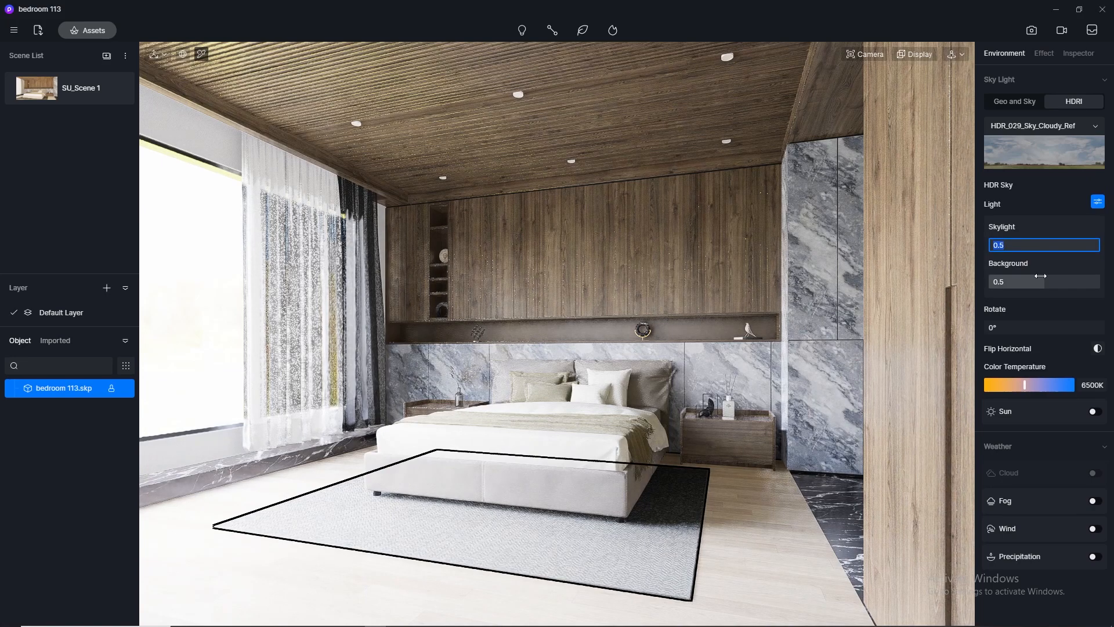
key(Return)
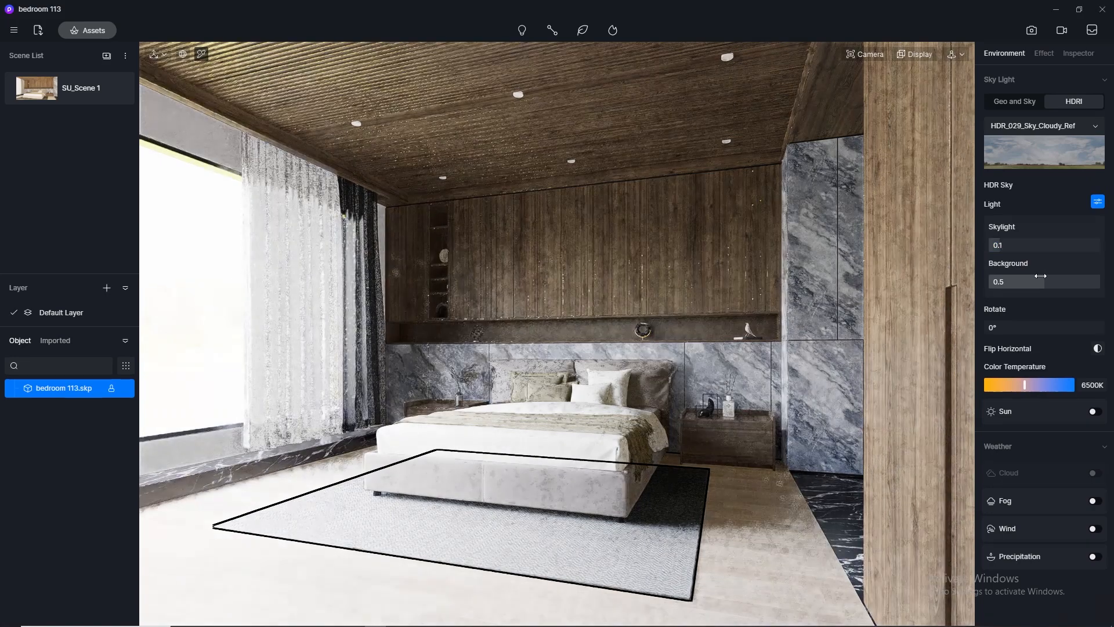
click(1016, 282)
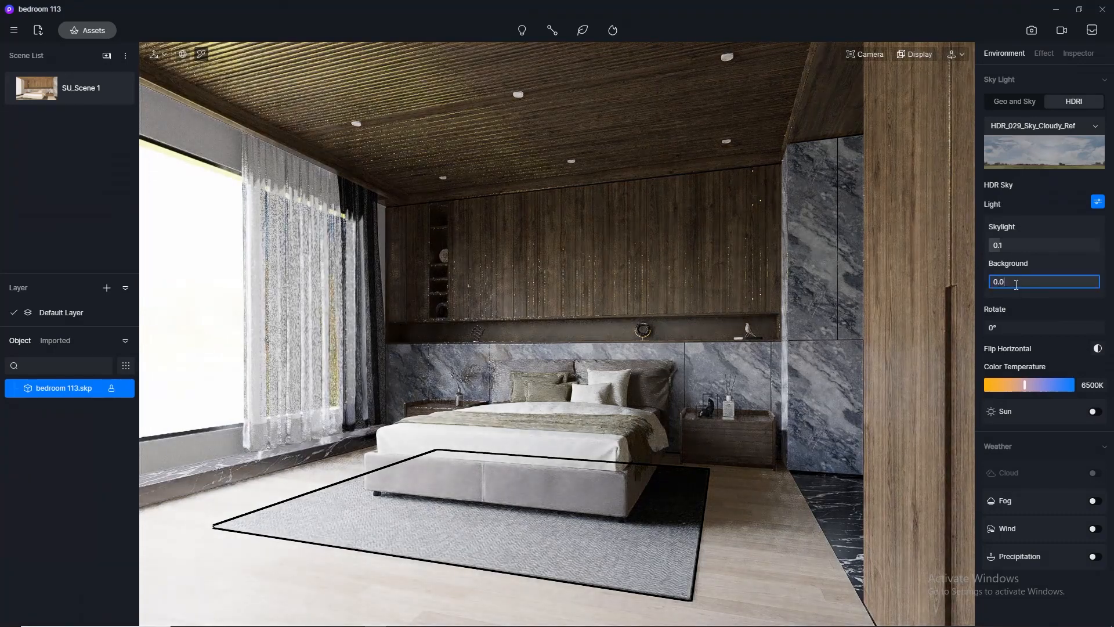
key(Return)
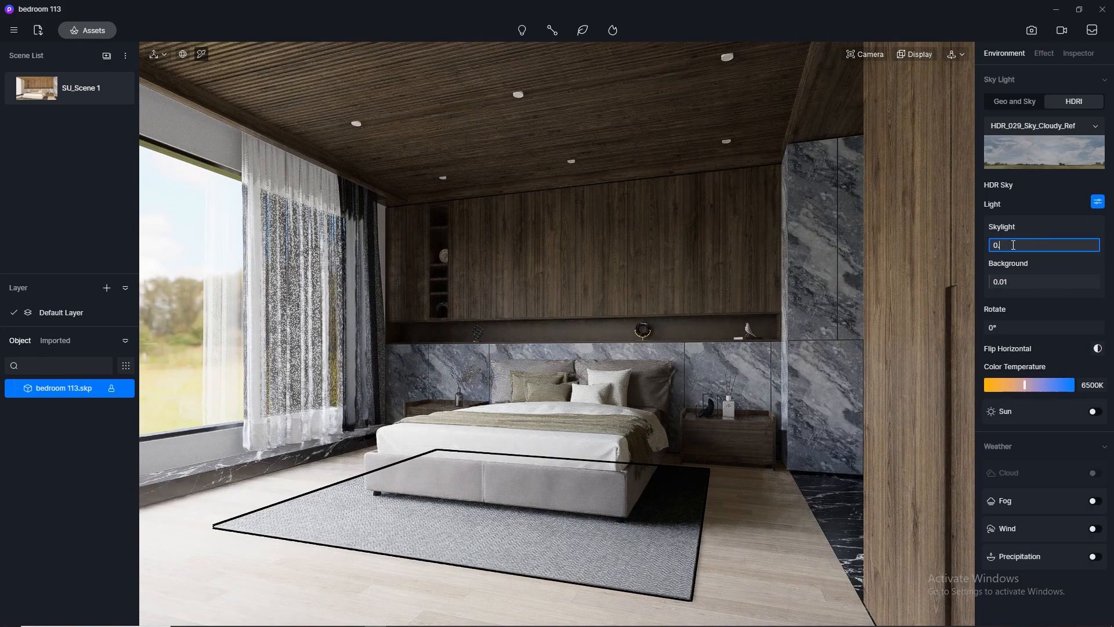
Try an HDR skylight intensity of 0.05 and set it back to 0.1.
click(1014, 245)
text(0.05)
key(Return)
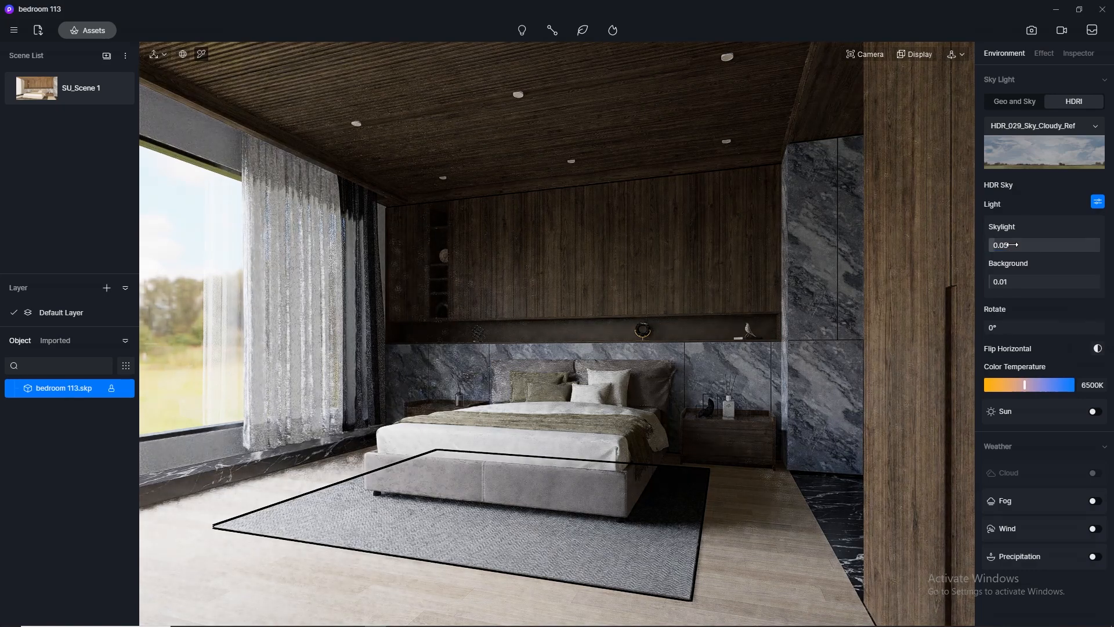
text(1)
key(Return)
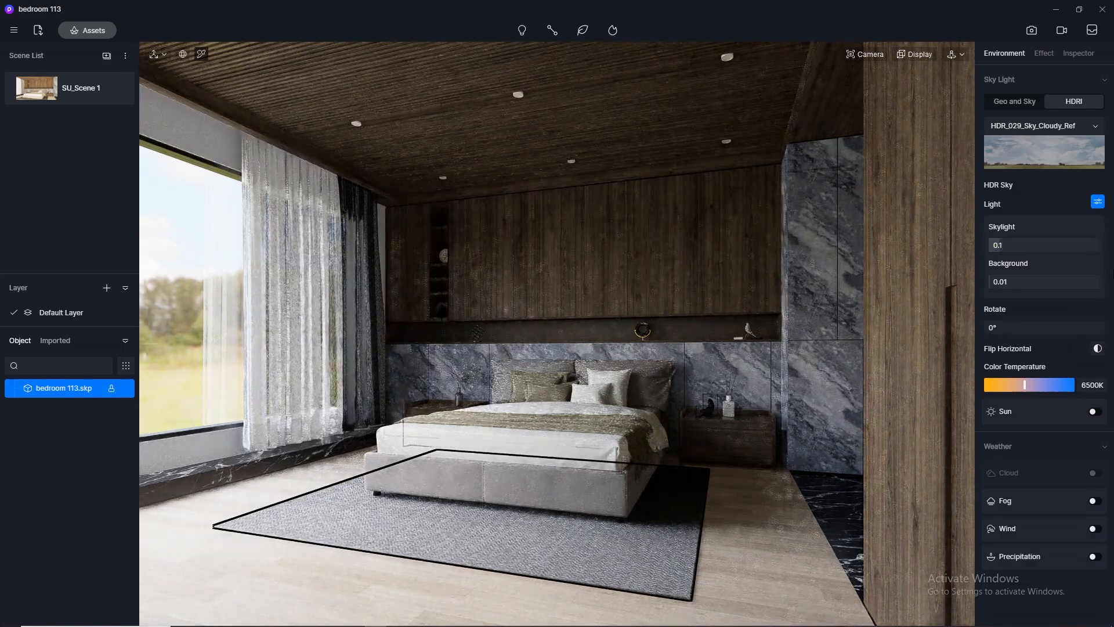
Enable the HDRI sun with a sunlight intensity of 0.01 and a sun disk radius of 2.5.
click(1098, 412)
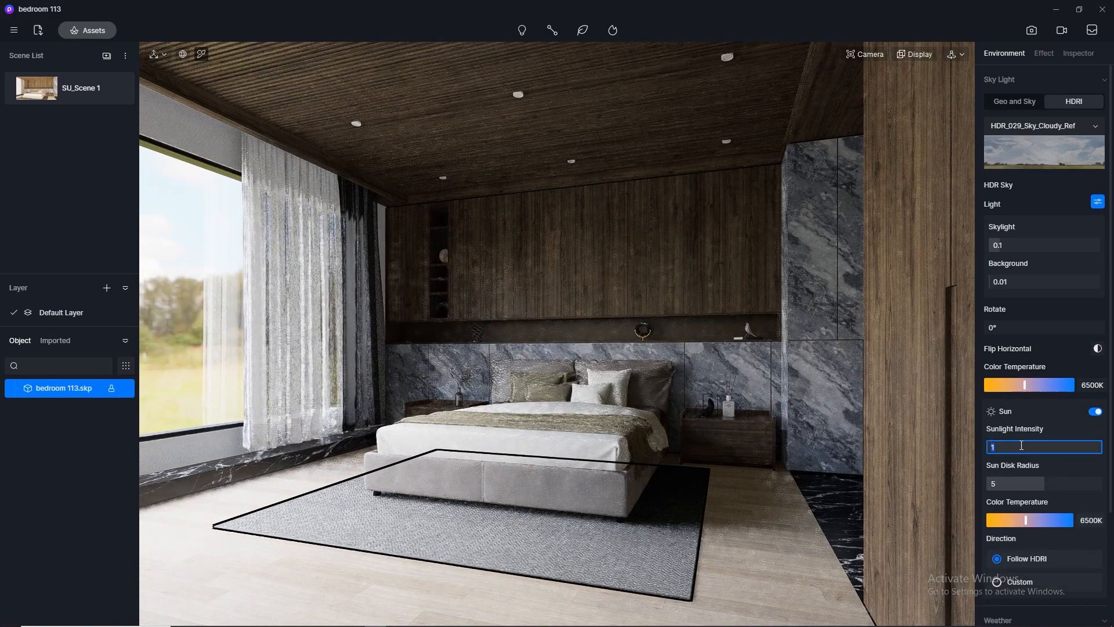
key(Return)
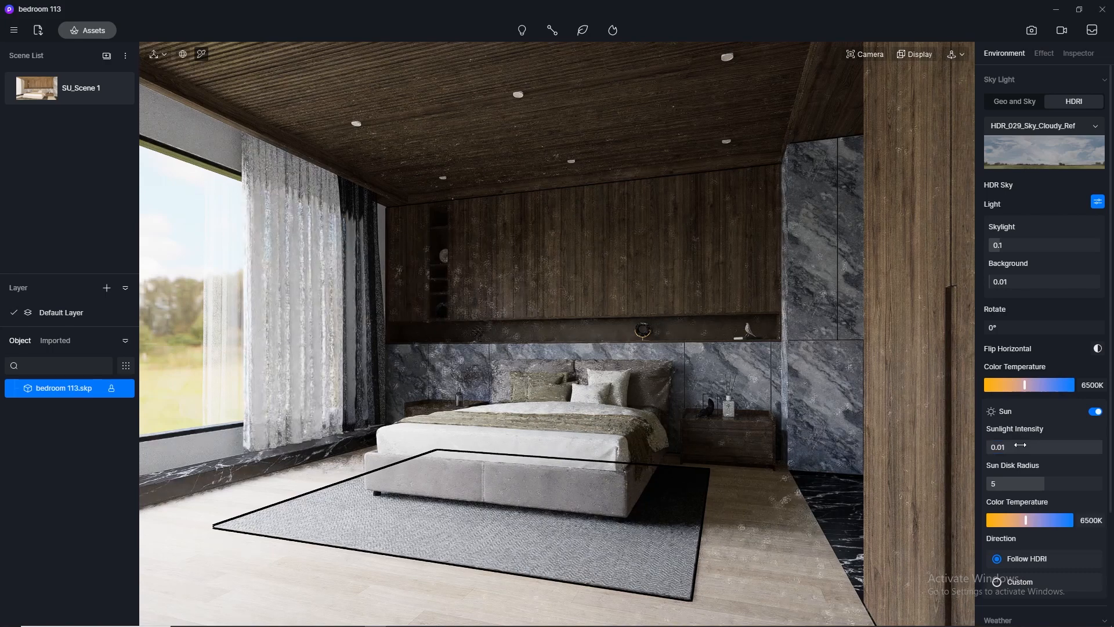
click(1022, 489)
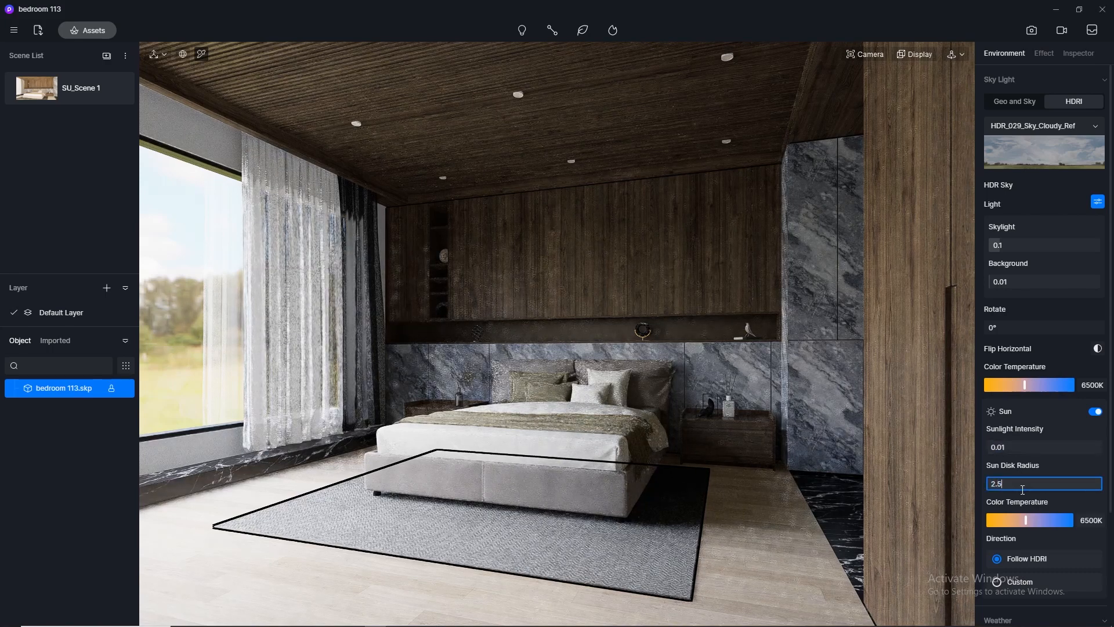
key(Return)
Give the sun a custom direction with altitude 25.9 and azimuth 250.4, and update SU_Scene 1 with the new lighting.
scroll(1023, 489, down, 3)
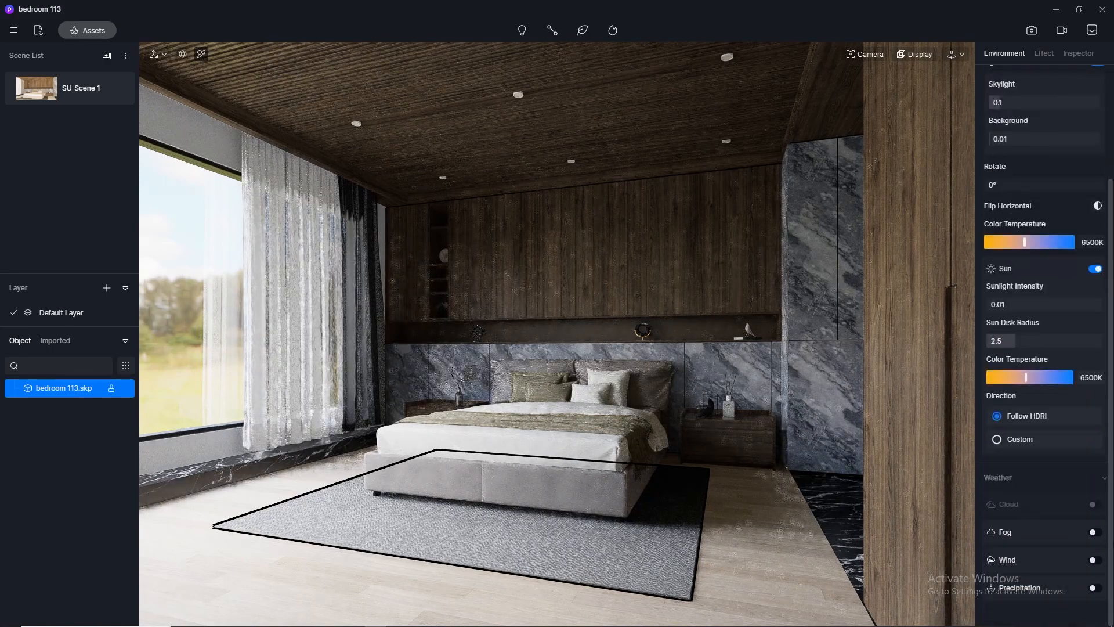
click(999, 436)
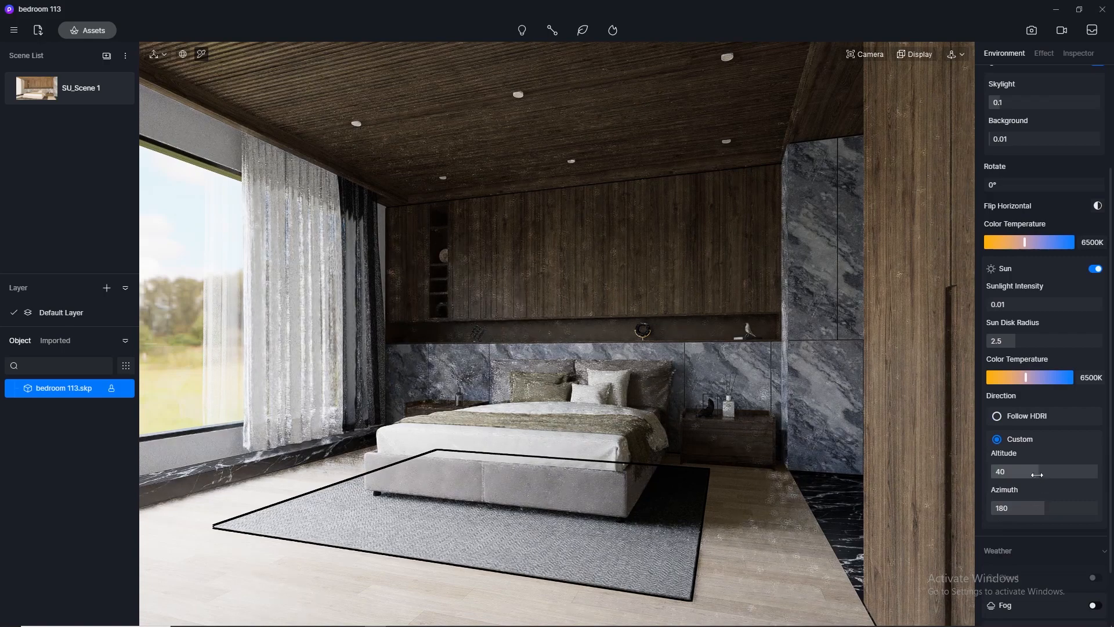
drag(1037, 474, 1063, 513)
mouse_move(1043, 471)
mouse_down()
mouse_move(1002, 469)
mouse_move(1079, 464)
mouse_move(1022, 464)
mouse_up()
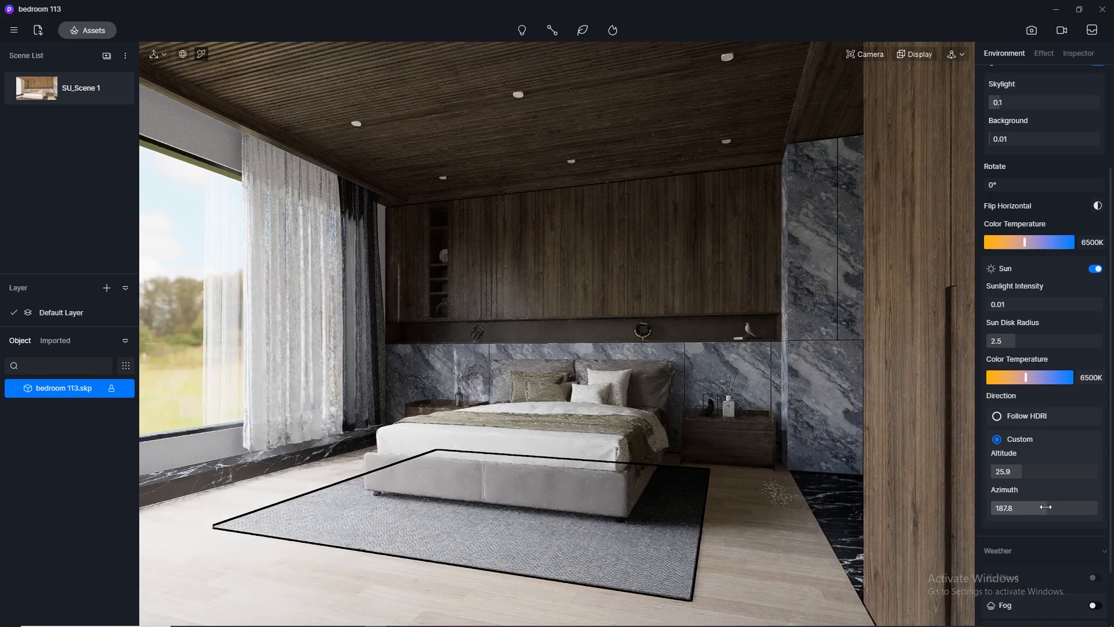
drag(1052, 506, 1066, 506)
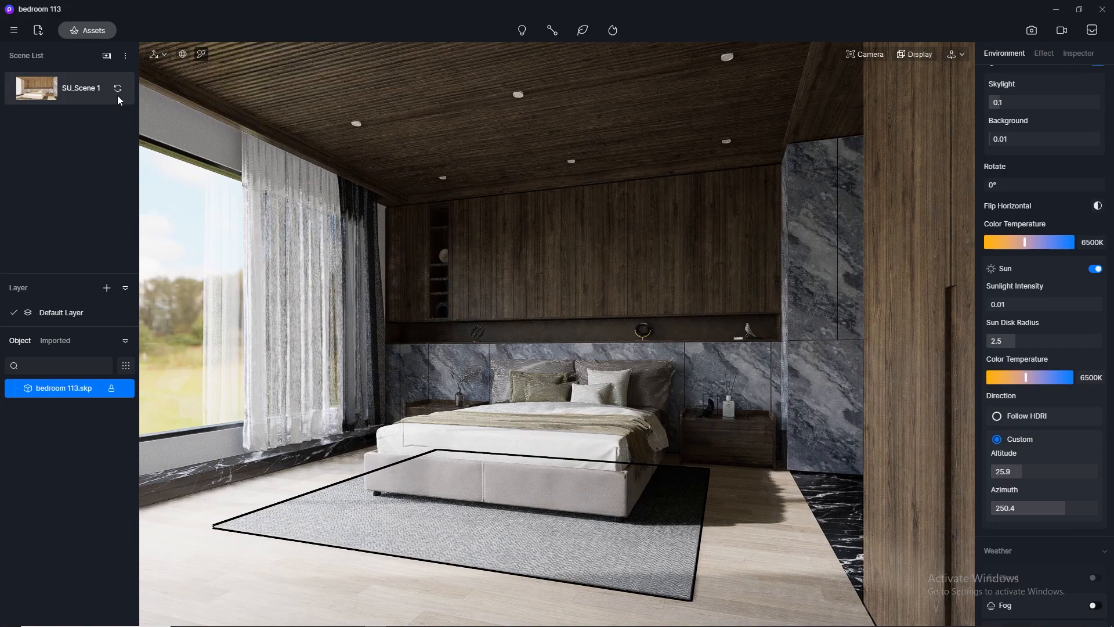
click(118, 88)
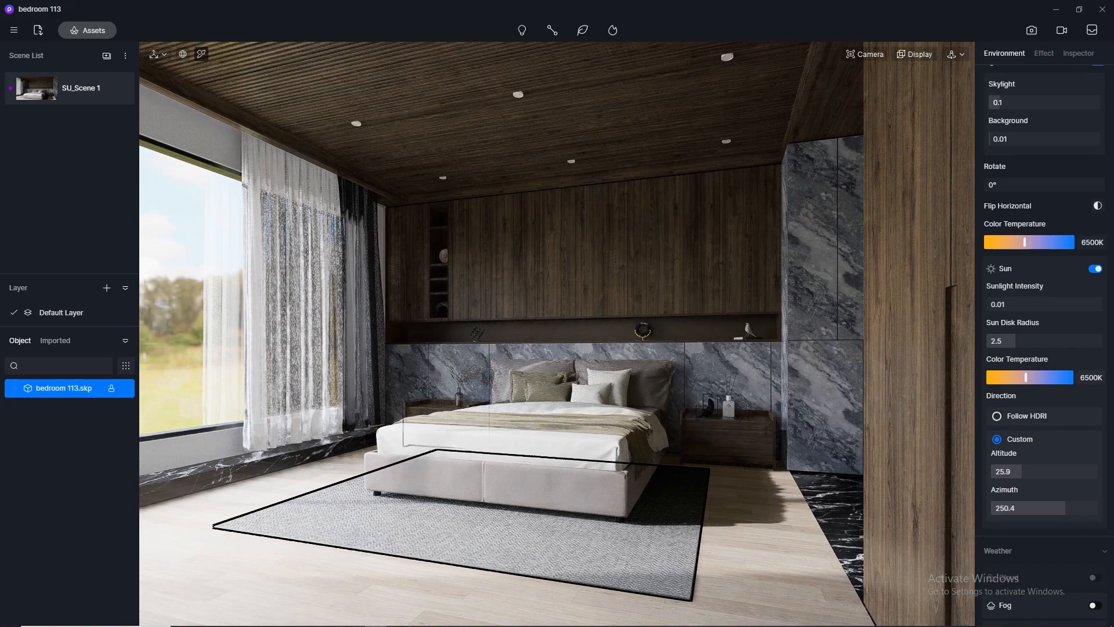
Sample the ceiling downlights' material, make it emissive with a colour temperature of 3500 and return to the SU_Scene 1 view.
click(202, 55)
scroll(388, 106, up, 5)
middle_drag(416, 196, 475, 147)
key(Escape)
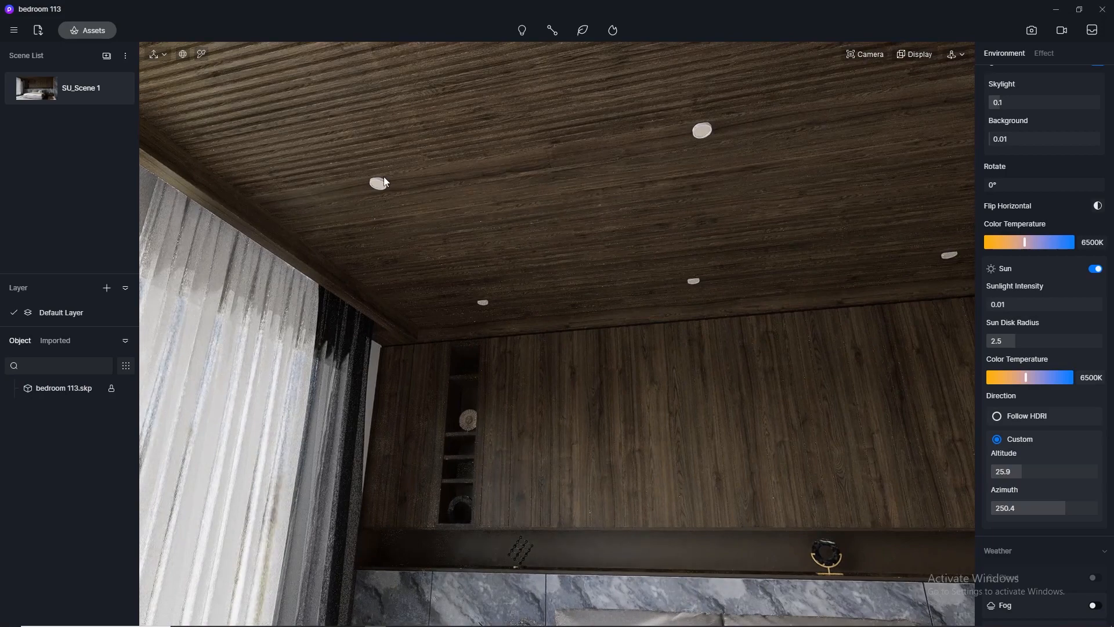
scroll(385, 177, up, 3)
click(202, 54)
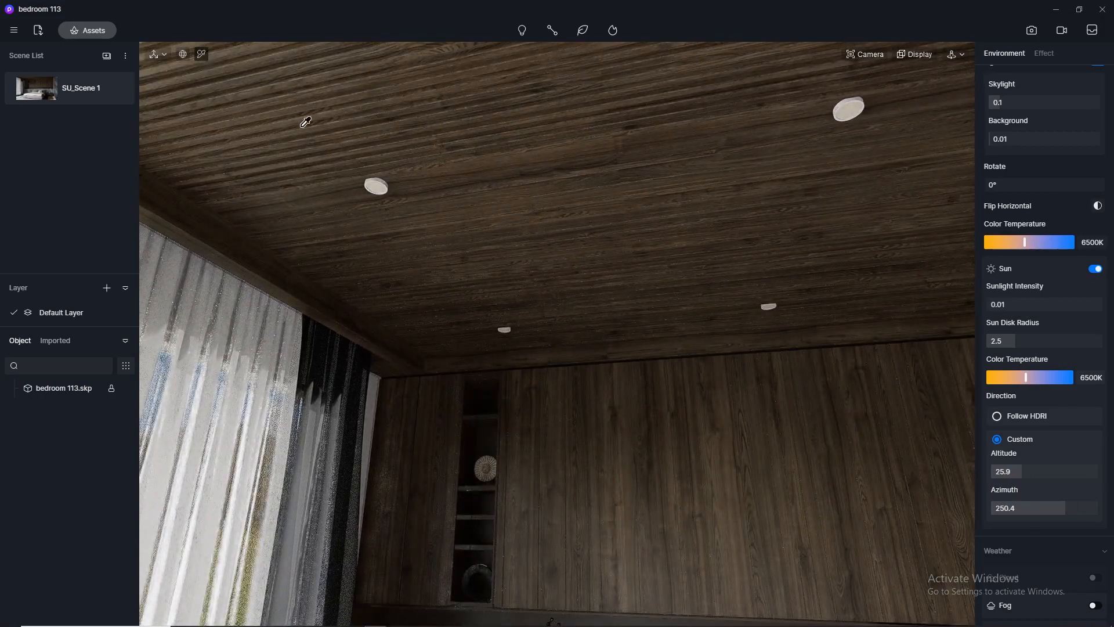
click(378, 187)
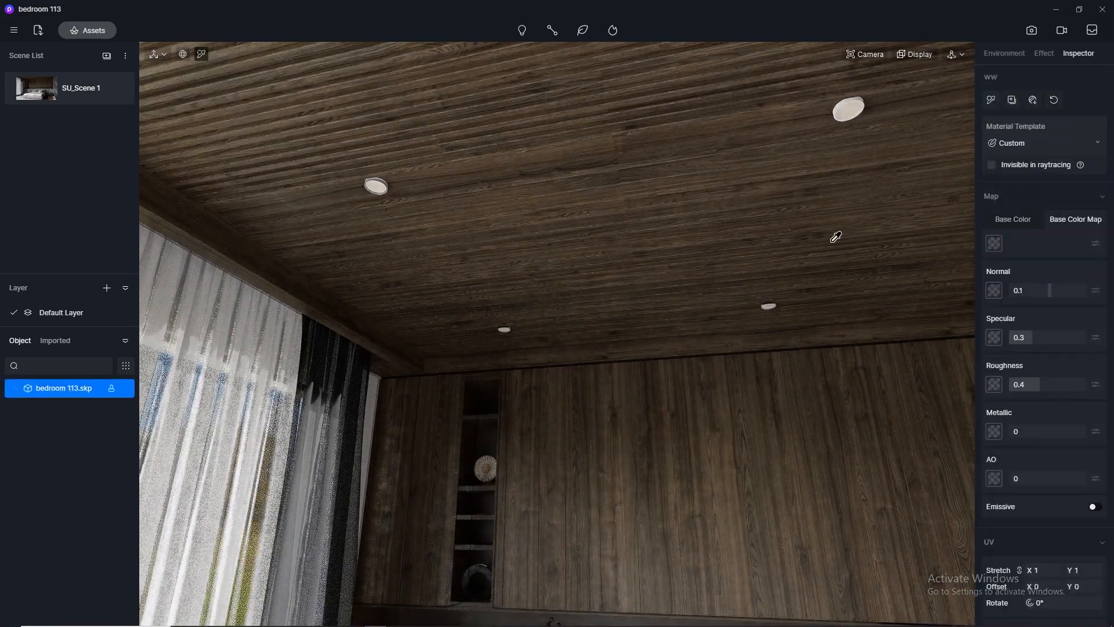
click(1095, 507)
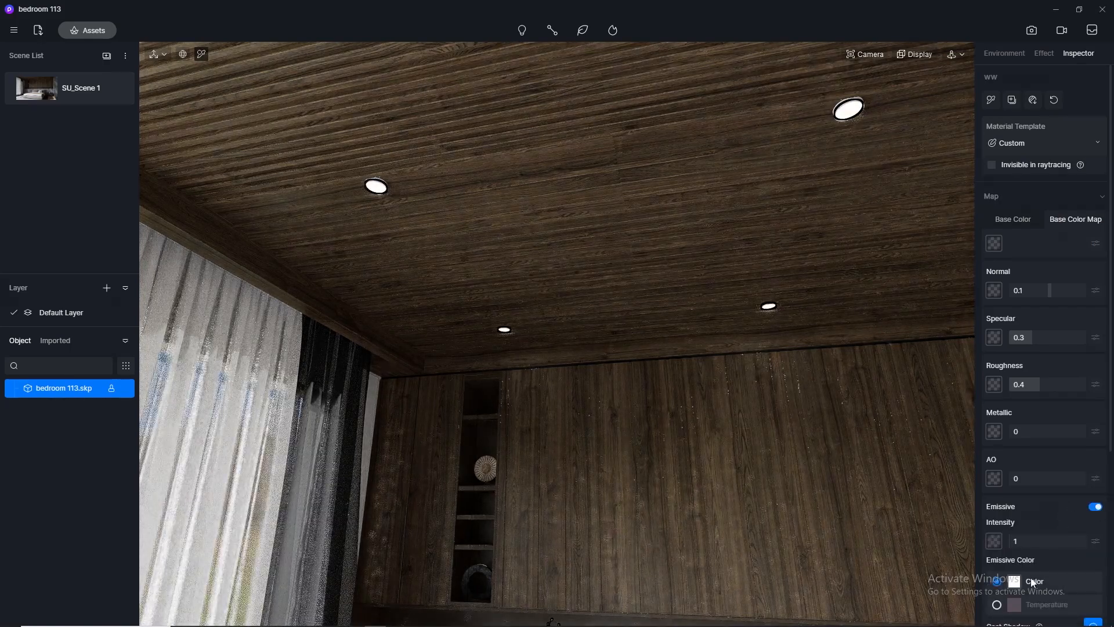
click(998, 606)
scroll(1095, 588, down, 1)
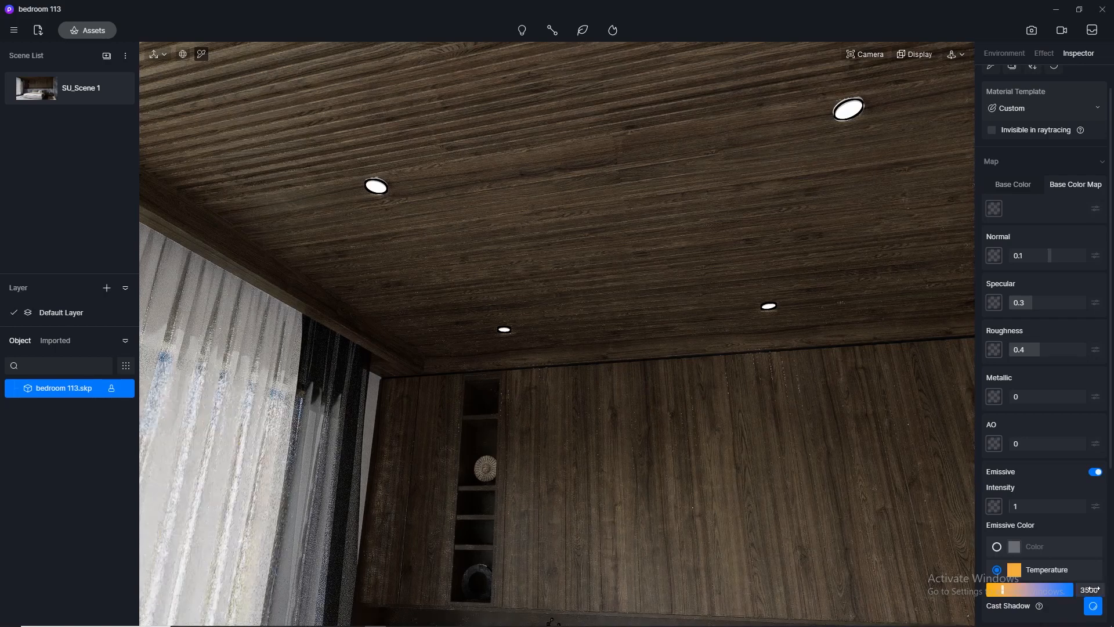
click(43, 96)
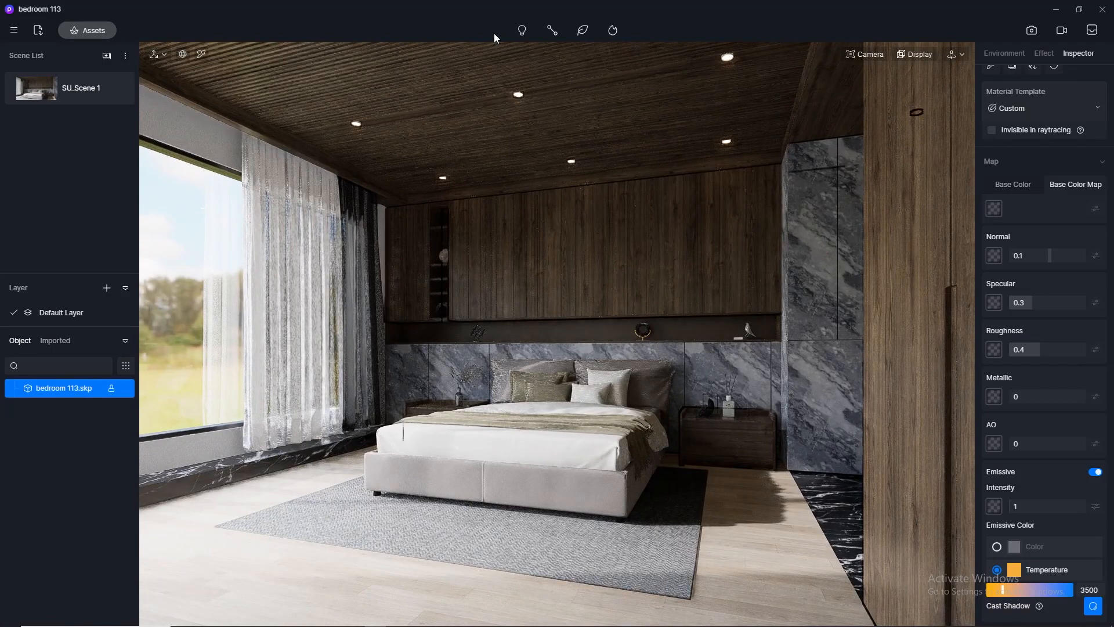
Place a spotlight at the ceiling downlight centred above the head of the bed.
click(521, 32)
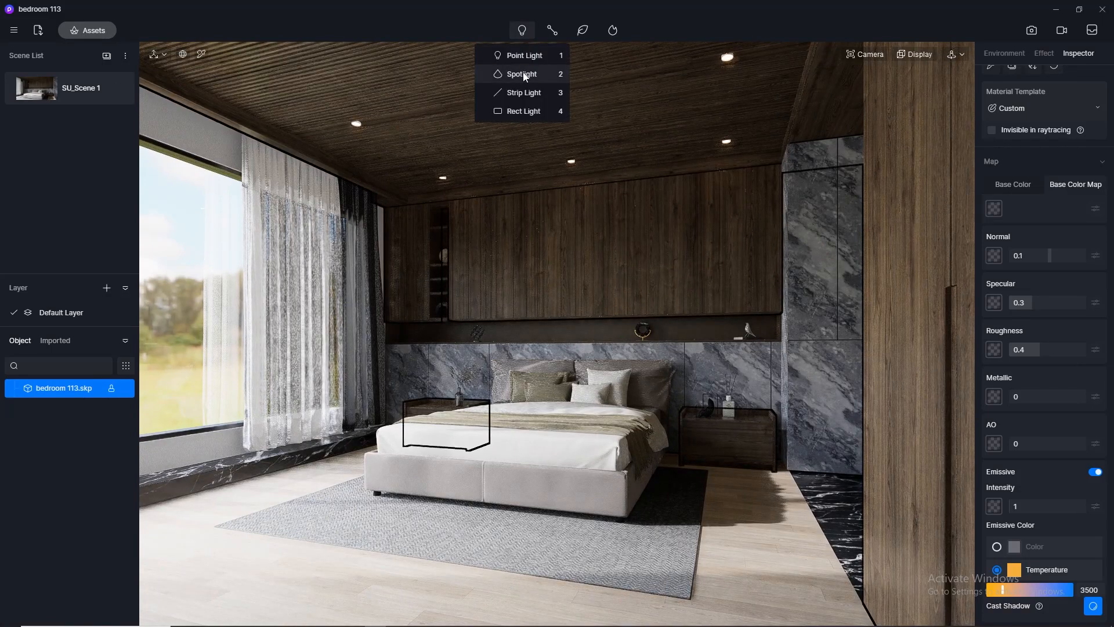
click(522, 75)
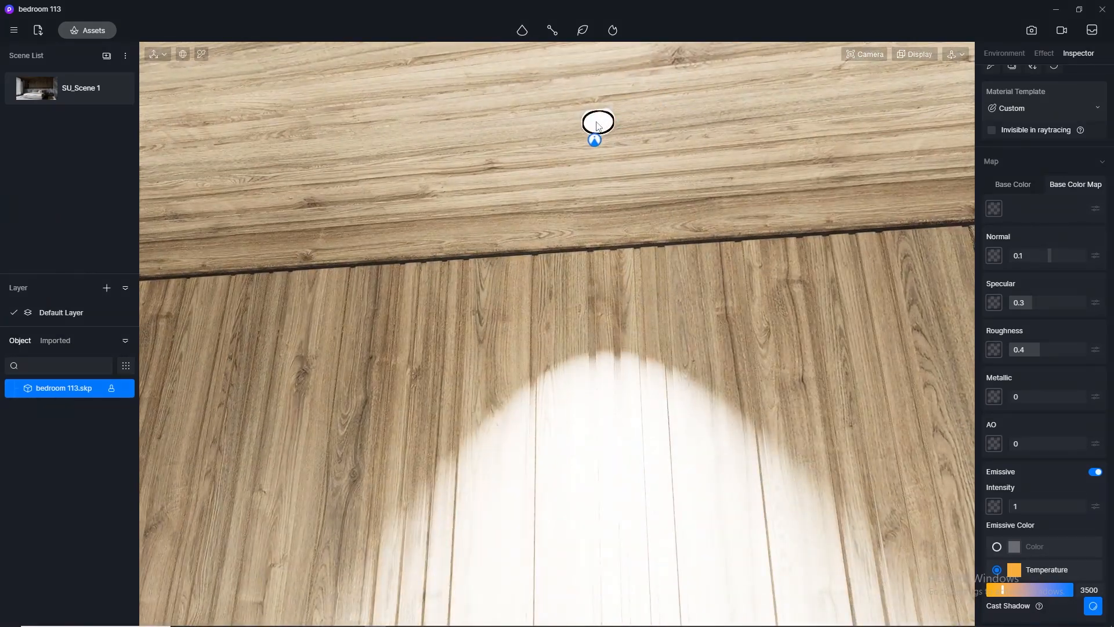
click(598, 122)
scroll(475, 177, down, 6)
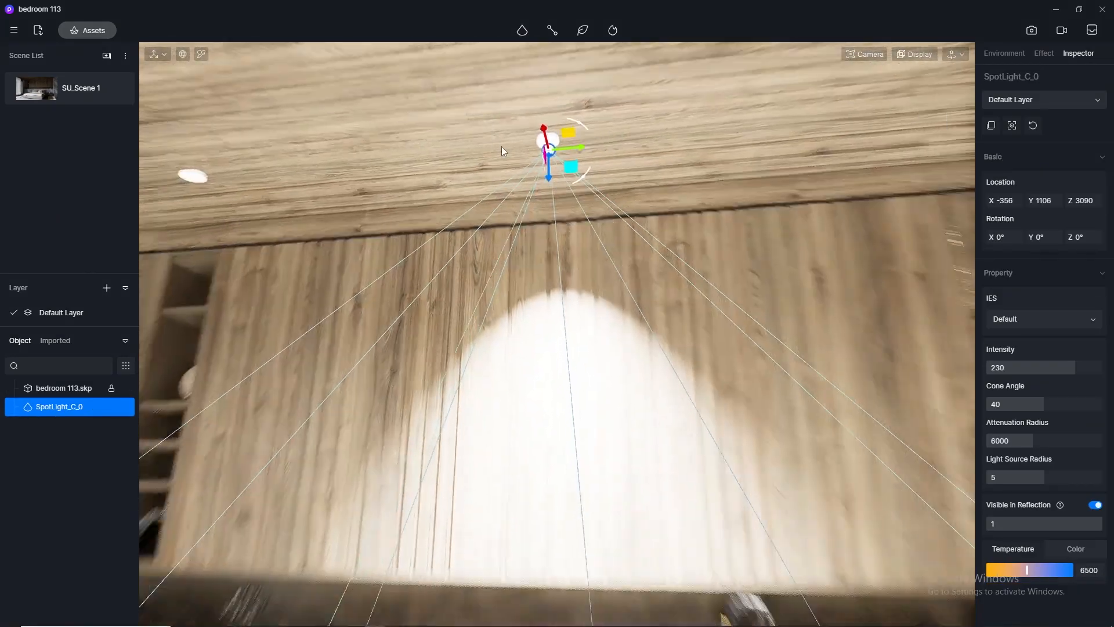
middle_drag(686, 207, 667, 161)
scroll(662, 160, down, 5)
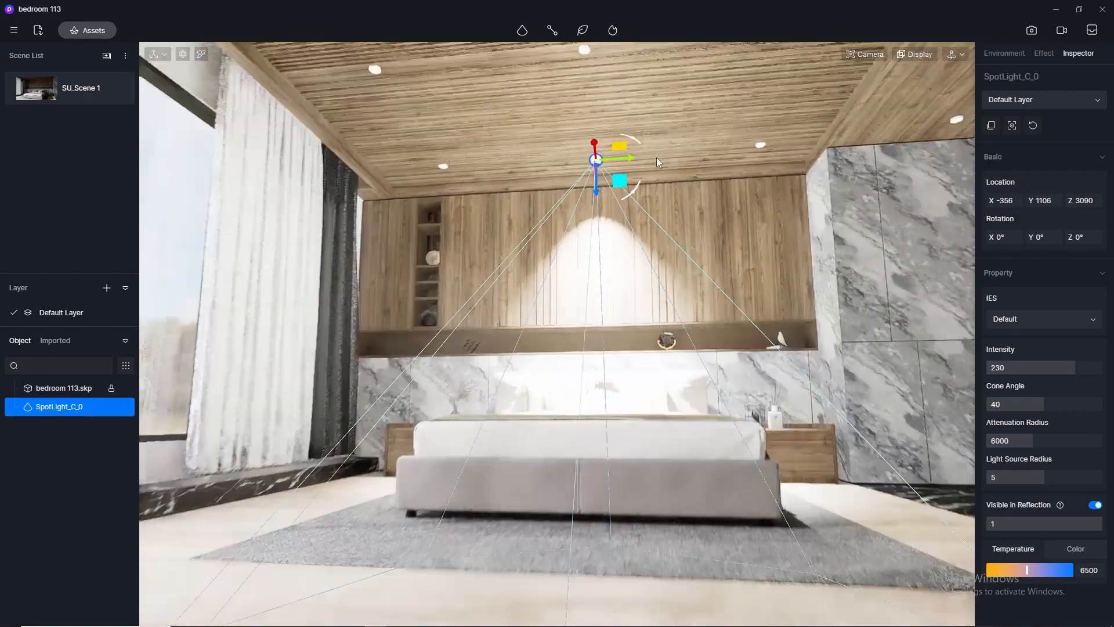
scroll(679, 169, up, 1)
Set the spotlight's intensity to 1 and its temperature to 3500, and return to the SU_Scene 1 view.
click(1017, 366)
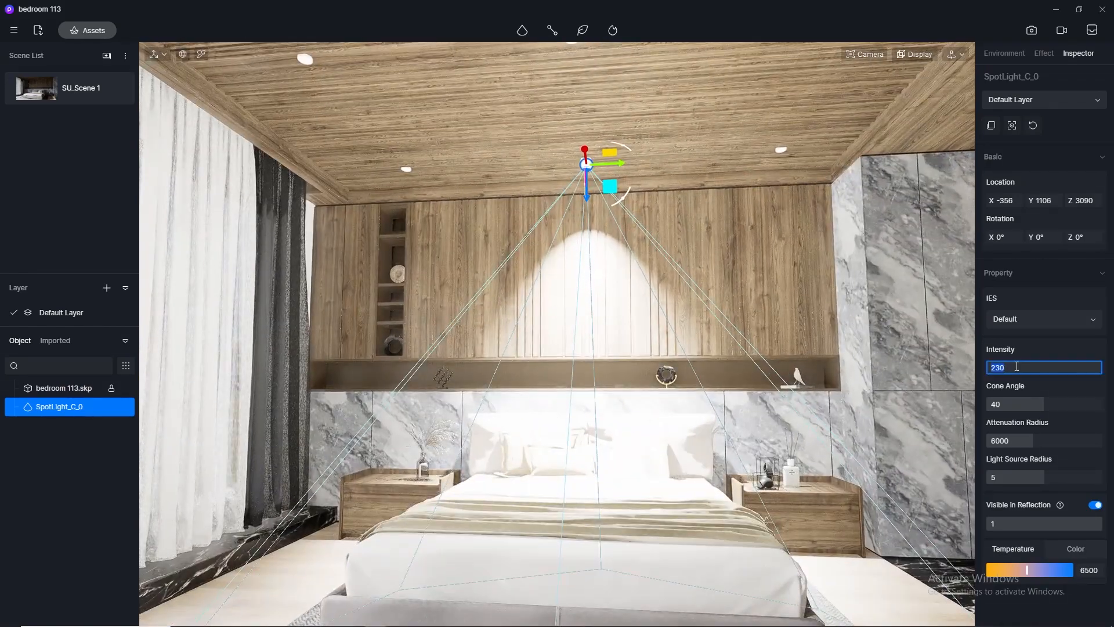
text(1)
key(Return)
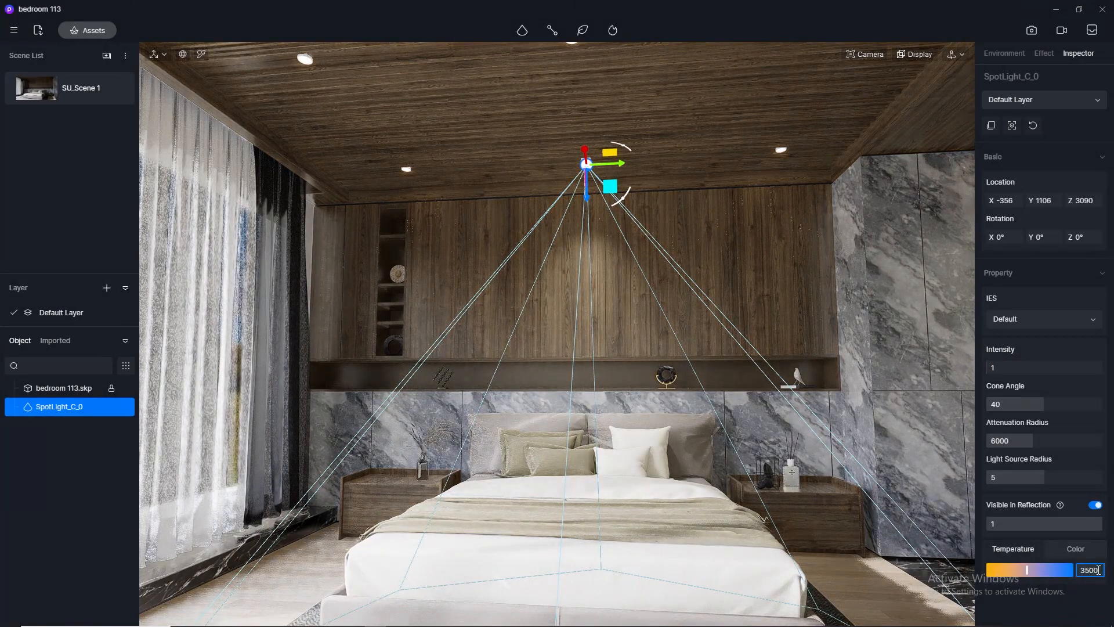
key(Return)
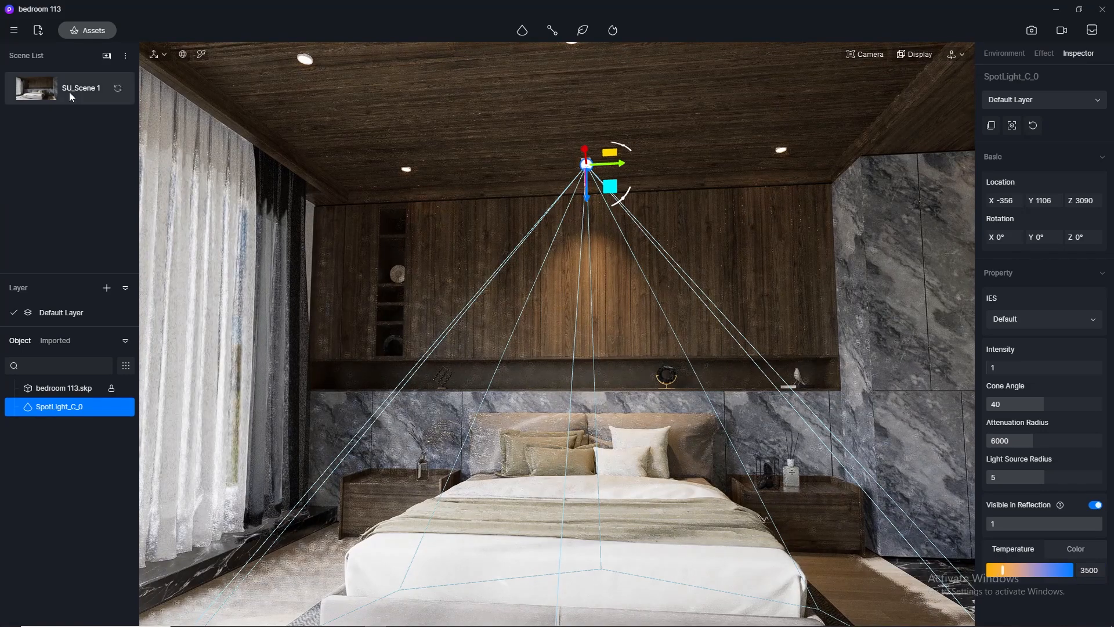
click(37, 82)
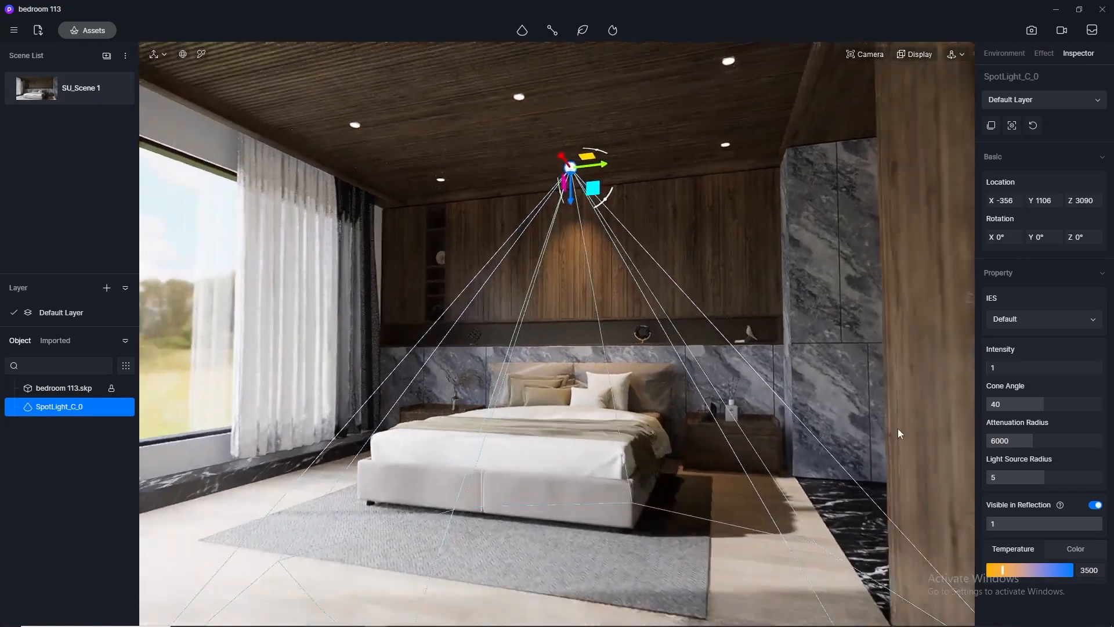
Reduce the spotlight's attenuation radius to 2034, and try intensities of 0.1 and 0.5 before setting it to 1.
drag(1033, 441, 996, 441)
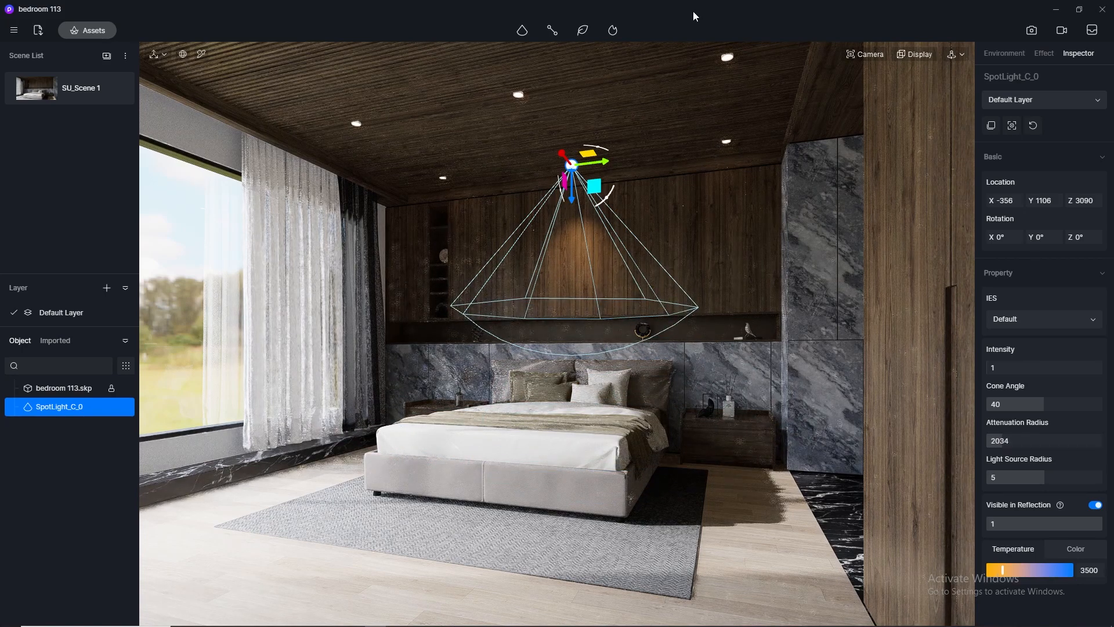
click(1016, 368)
text(0.1)
key(Return)
click(1016, 368)
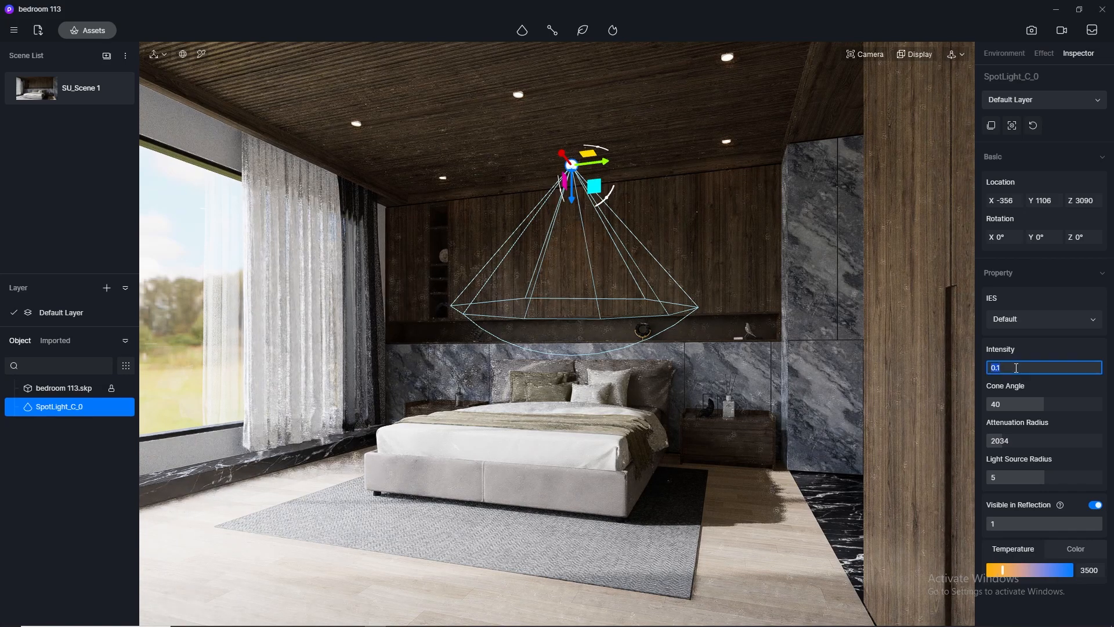
text(0.5)
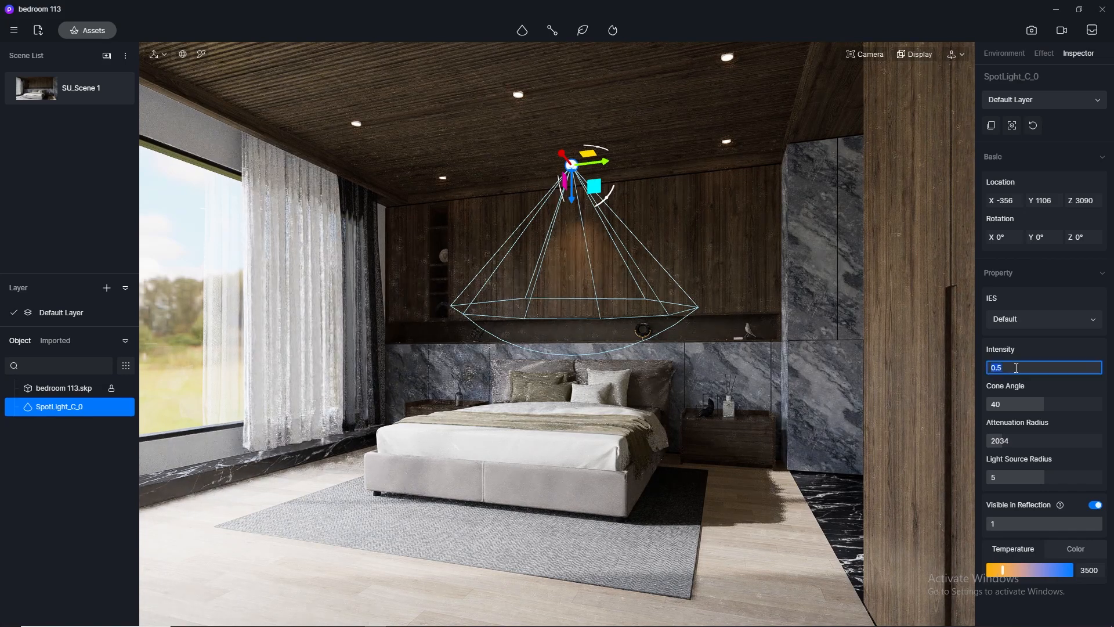
text(1)
key(Return)
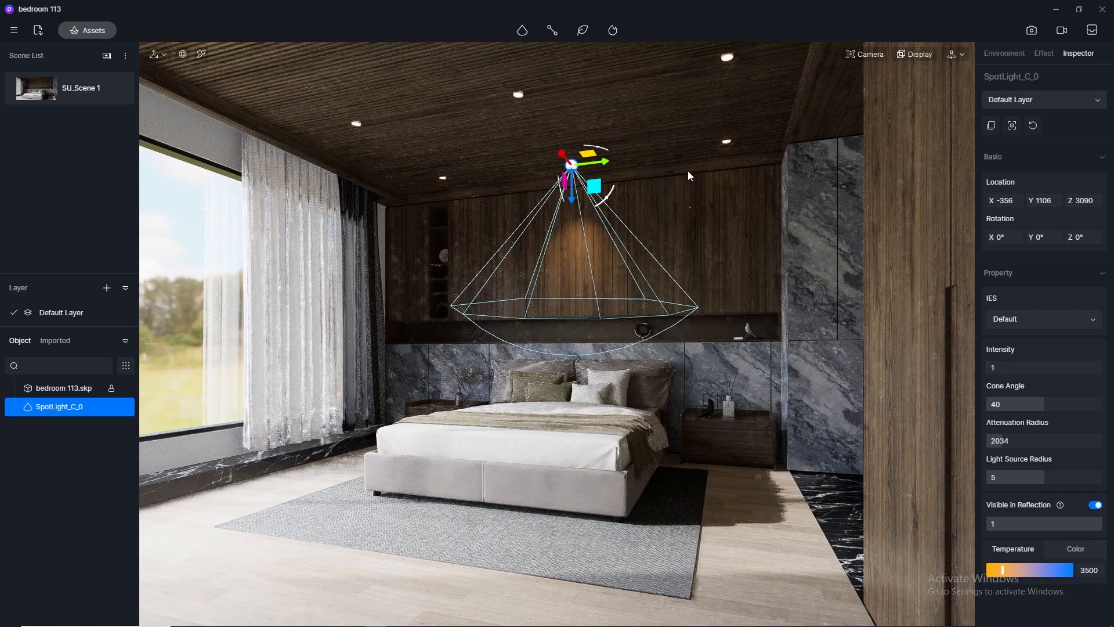
Copy the spotlight along the headboard wall to the ceiling downlights on either side of it.
scroll(587, 102, up, 4)
middle_drag(654, 198, 758, 153)
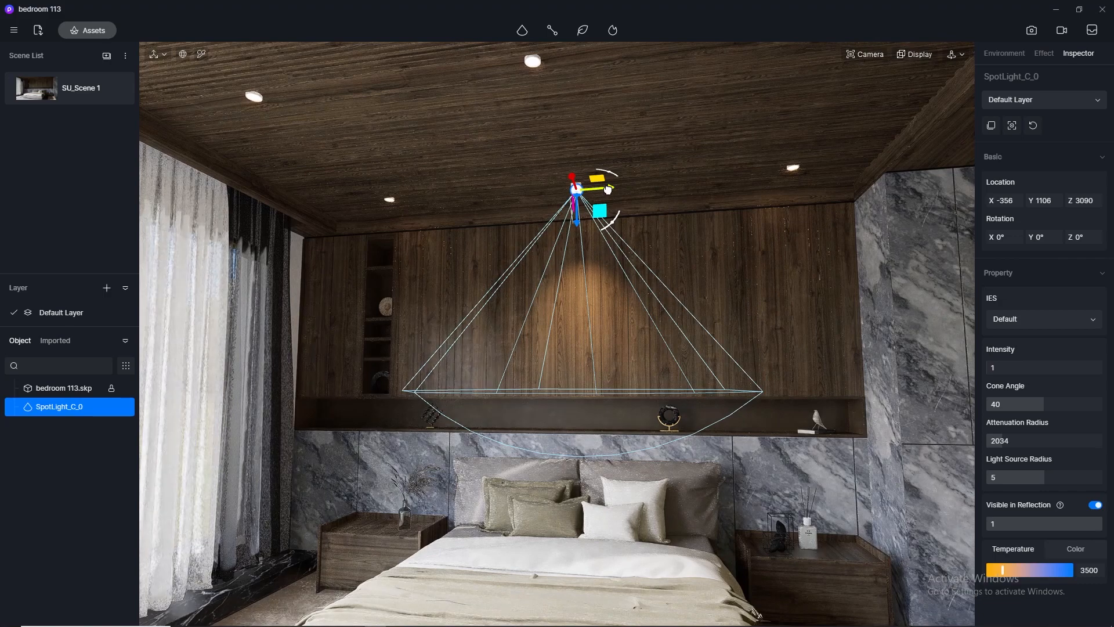
drag(605, 189, 365, 201)
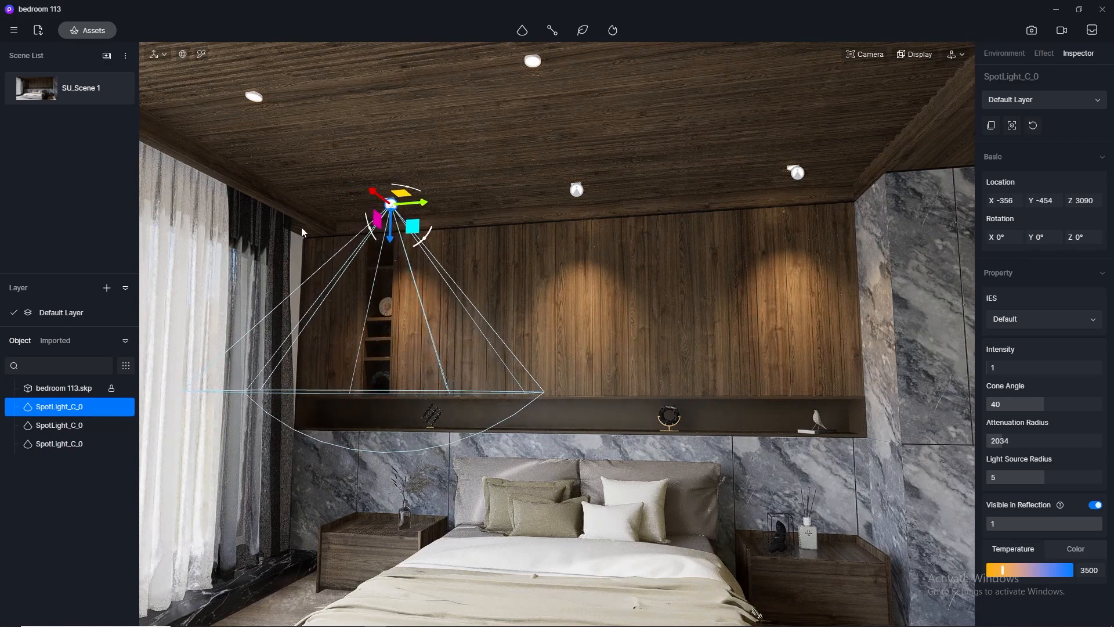
Copy the window-side spotlight to the ceiling downlight in front of the marble wardrobe wall, and return to the SU_Scene 1 view.
scroll(301, 227, down, 4)
scroll(575, 145, up, 1)
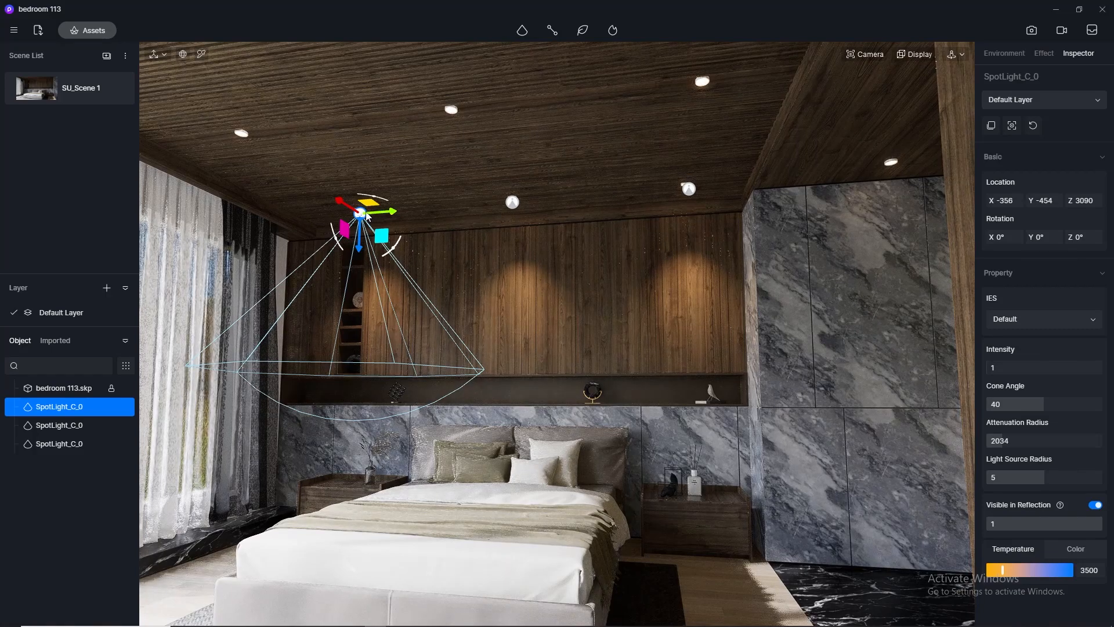
drag(364, 216, 416, 212)
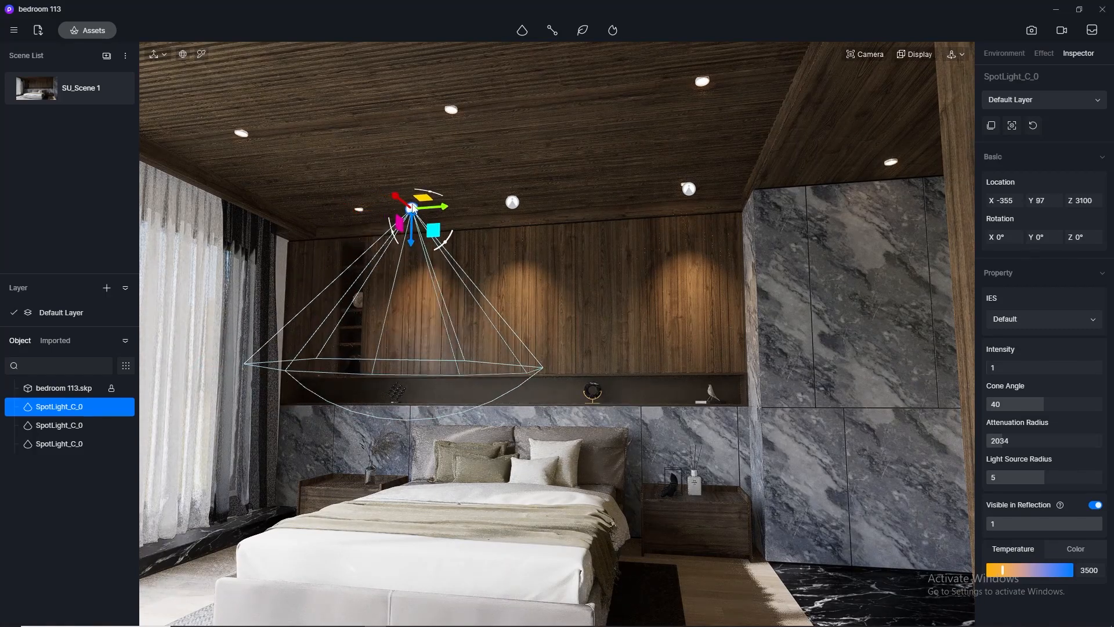
key(ctrl+z)
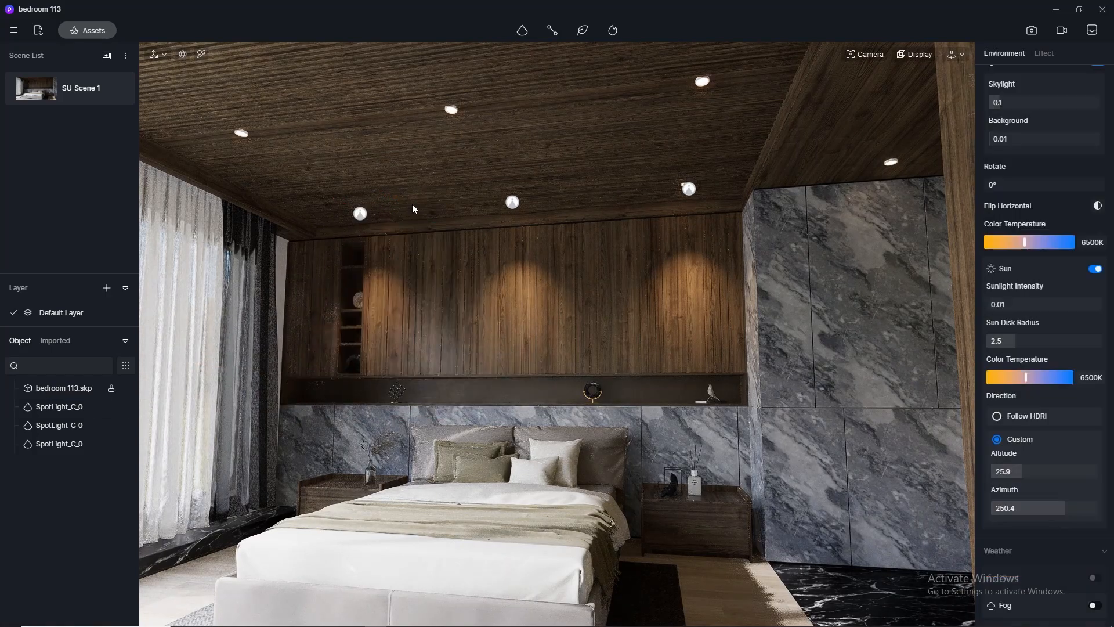
click(357, 214)
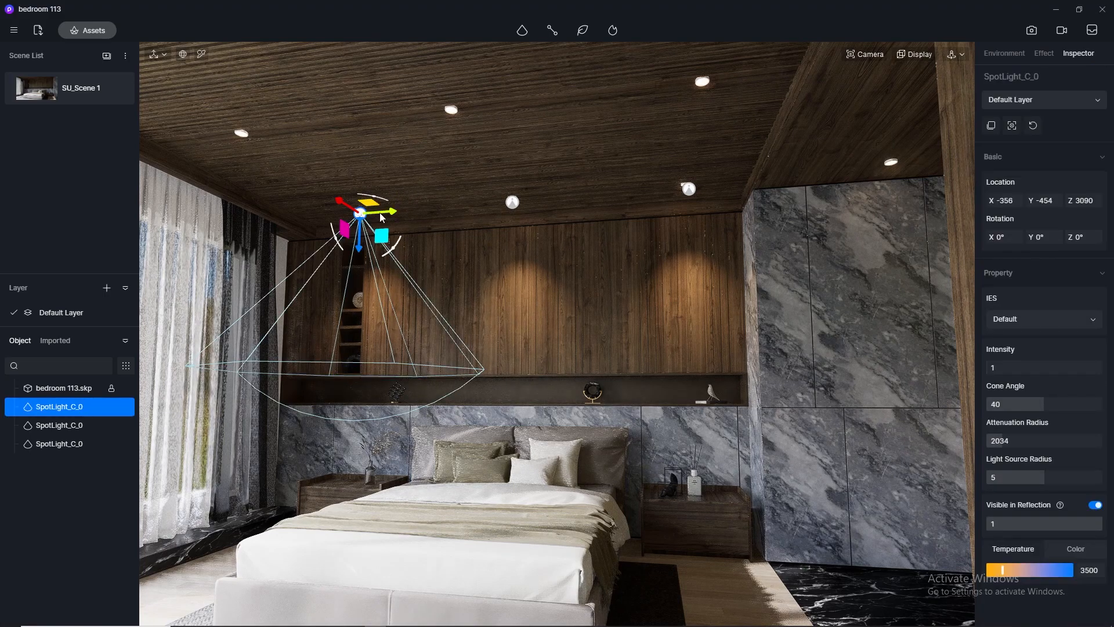
alt+drag(382, 218, 894, 168)
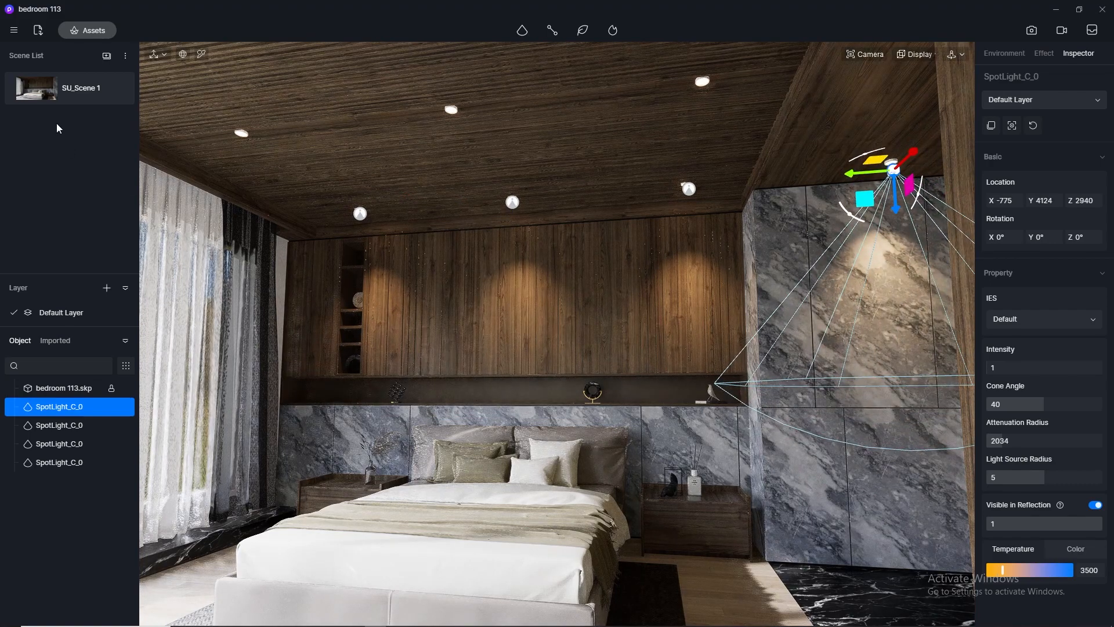
click(33, 90)
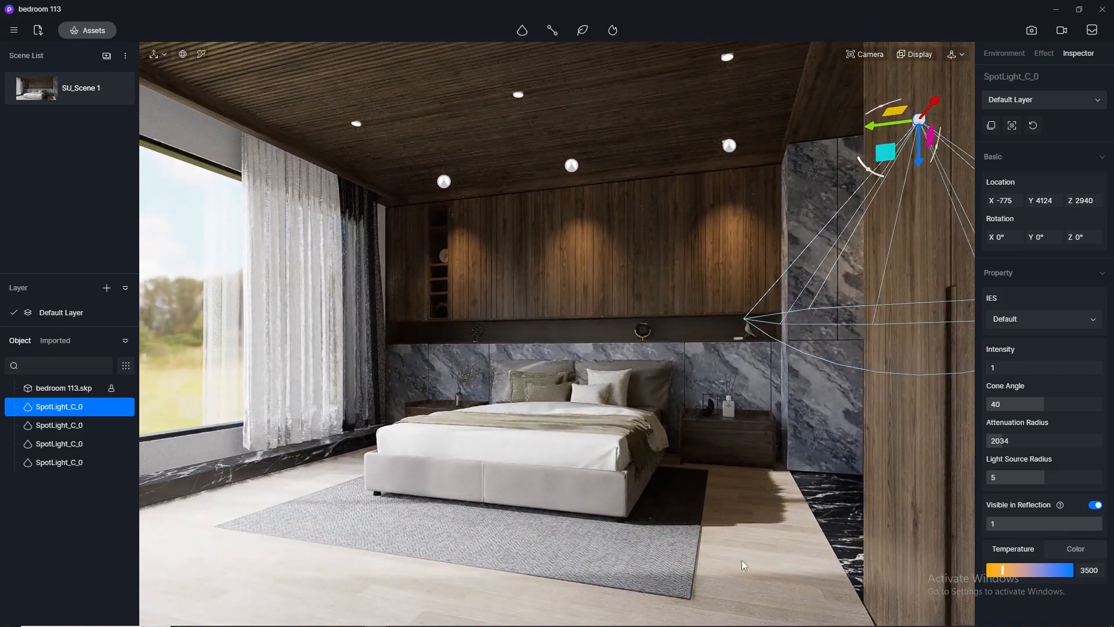
click(742, 561)
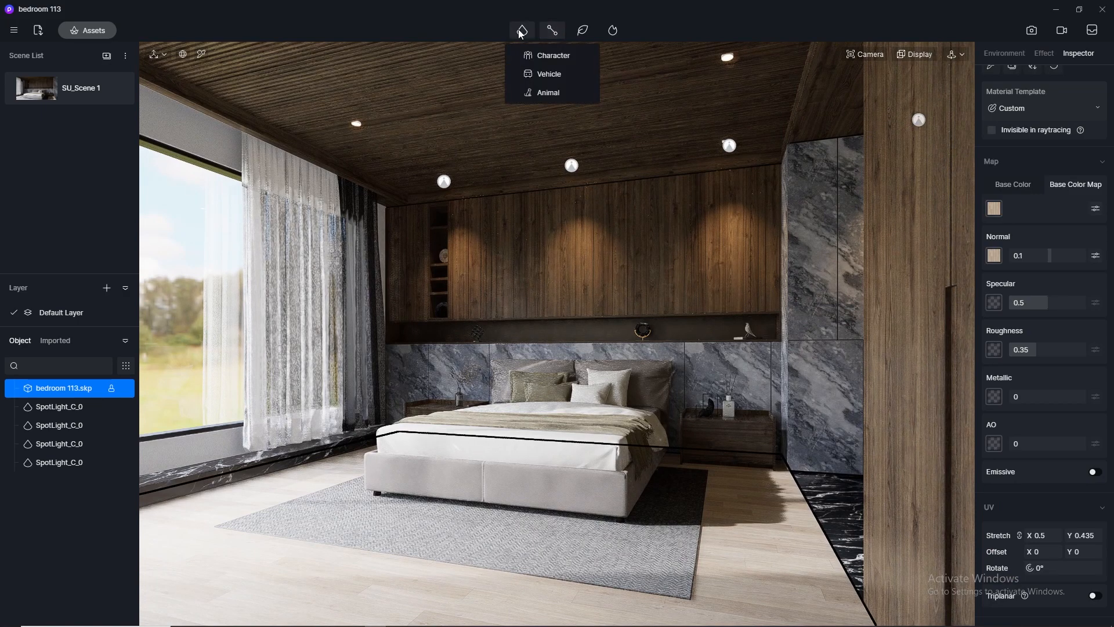
mouse_move(523, 30)
click(519, 93)
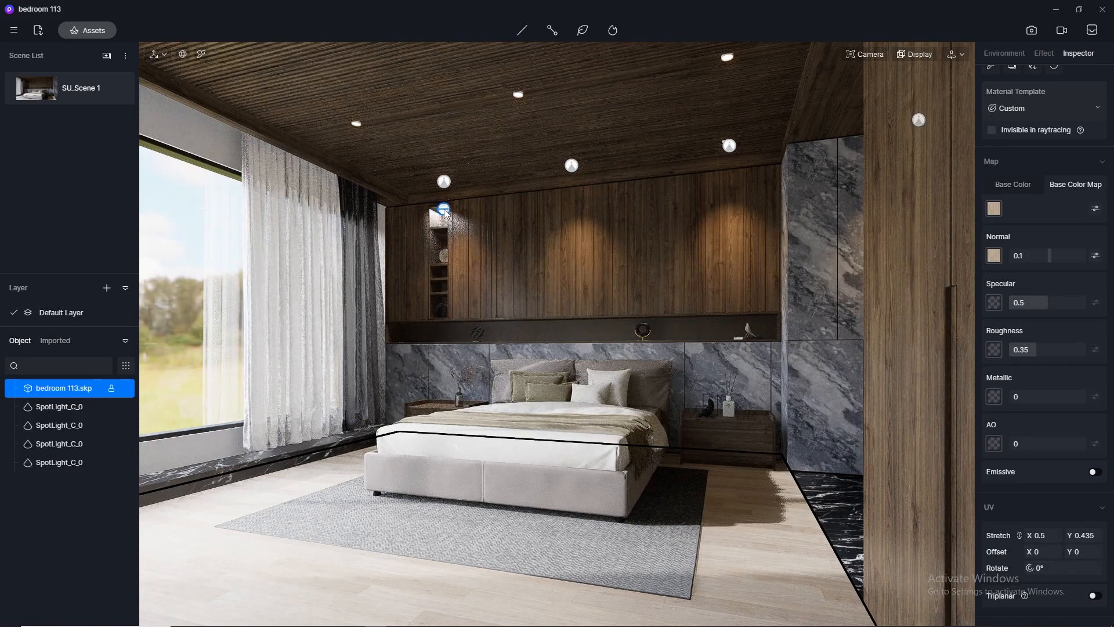
click(443, 212)
scroll(443, 209, up, 10)
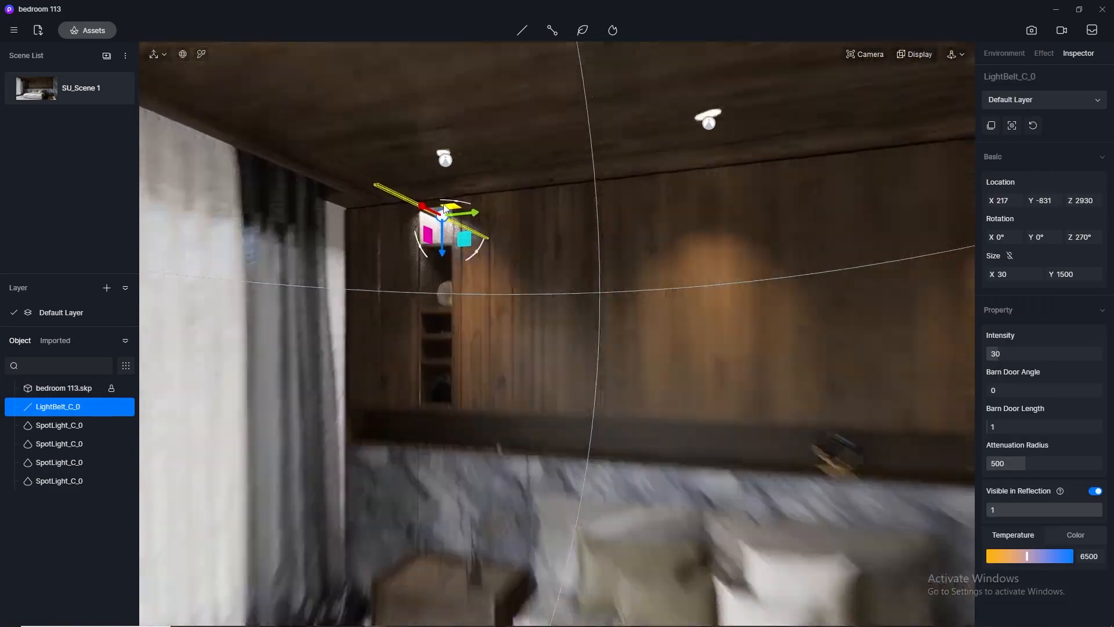
scroll(531, 187, up, 5)
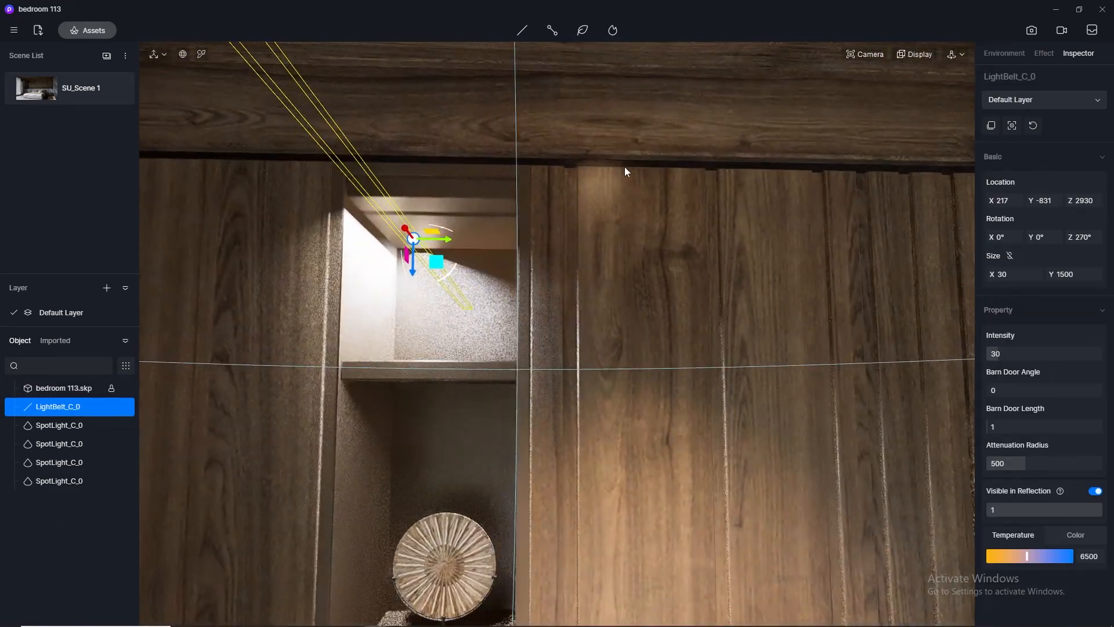
key(Delete)
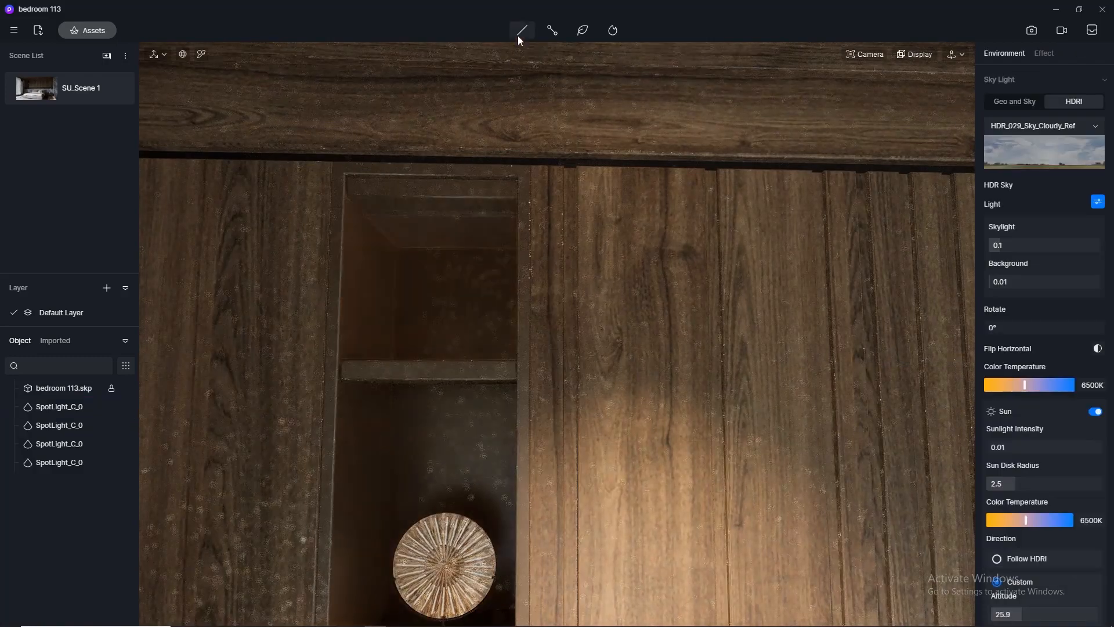
Place a strip light across the upper front edge of the open shelf niche in the headboard wall.
click(520, 32)
click(483, 95)
click(445, 190)
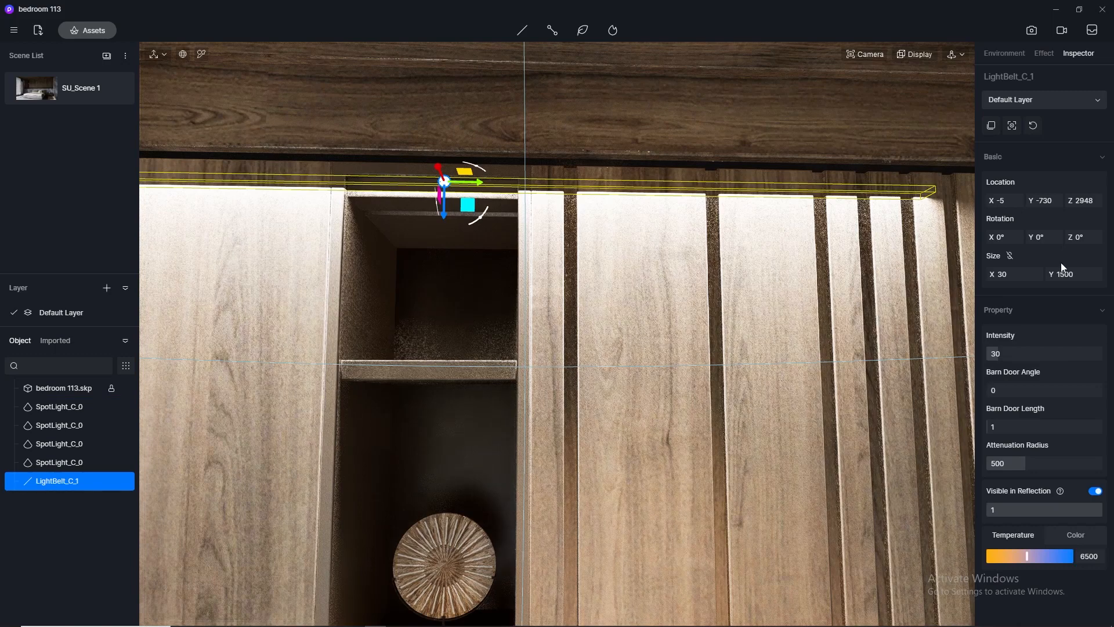
Fit the strip light to the niche width by trying Y sizes of 100, 400 and 300, and settle on 250.
click(1078, 277)
text(100)
key(Return)
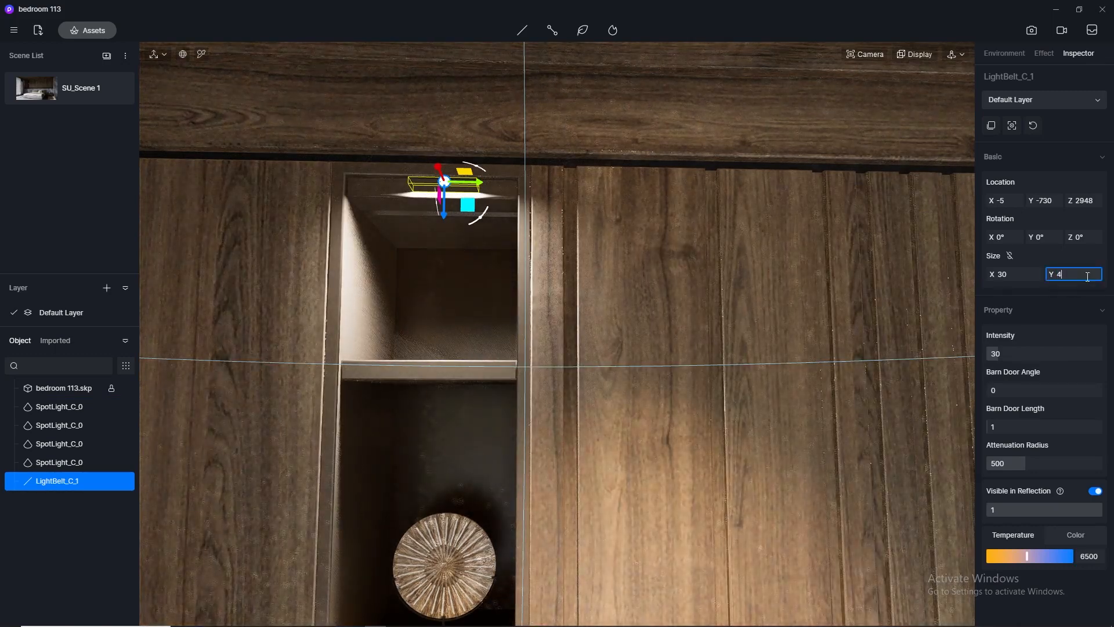
key(Return)
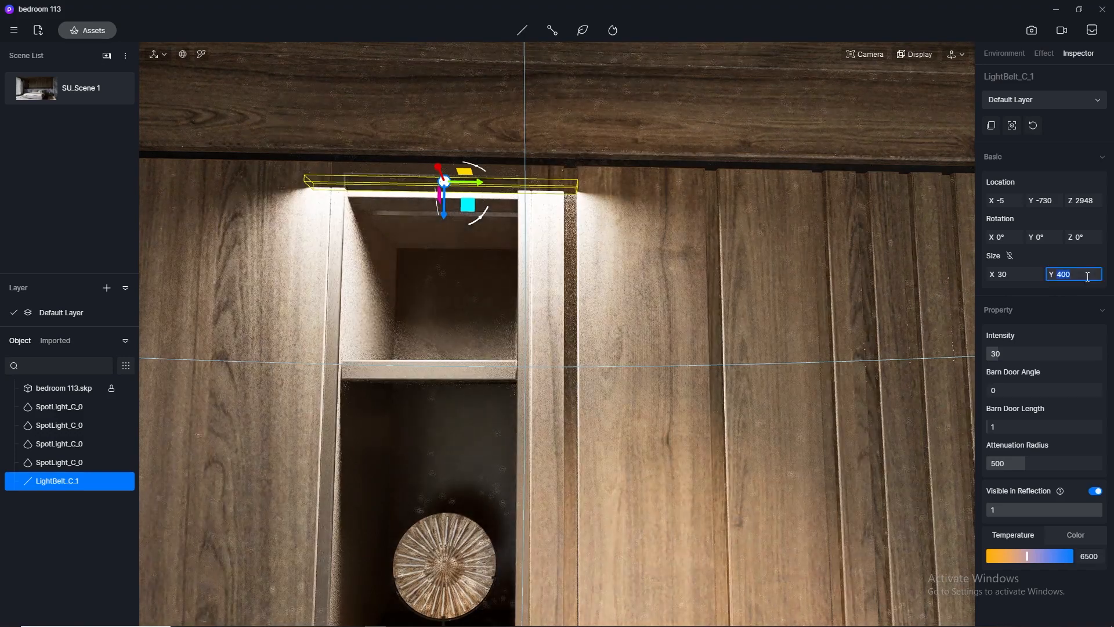
key(Return)
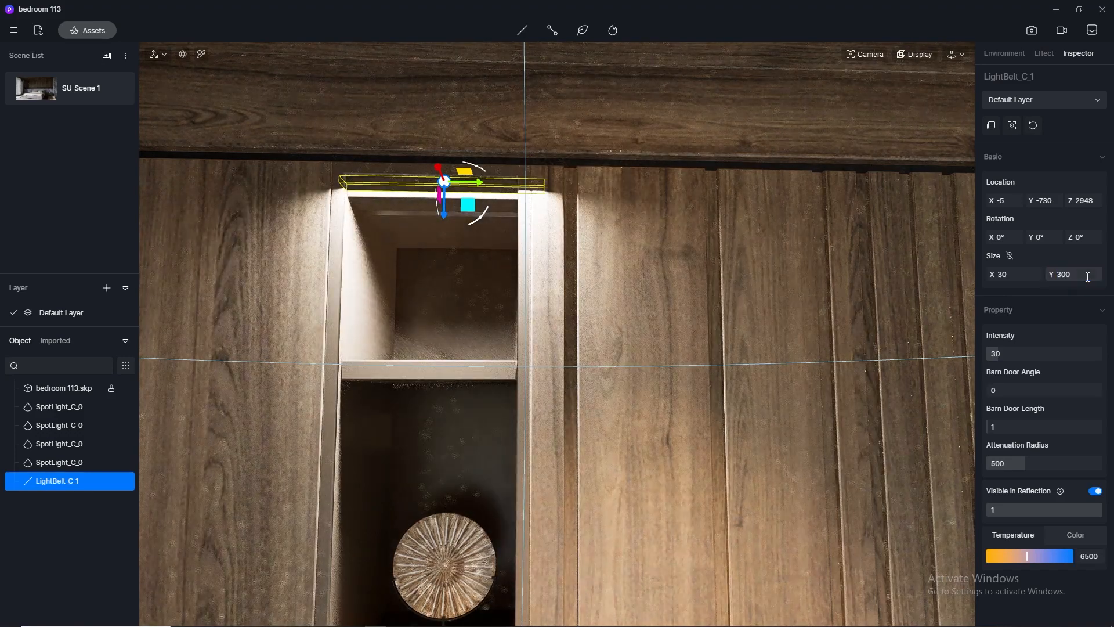
drag(1087, 276, 1050, 259)
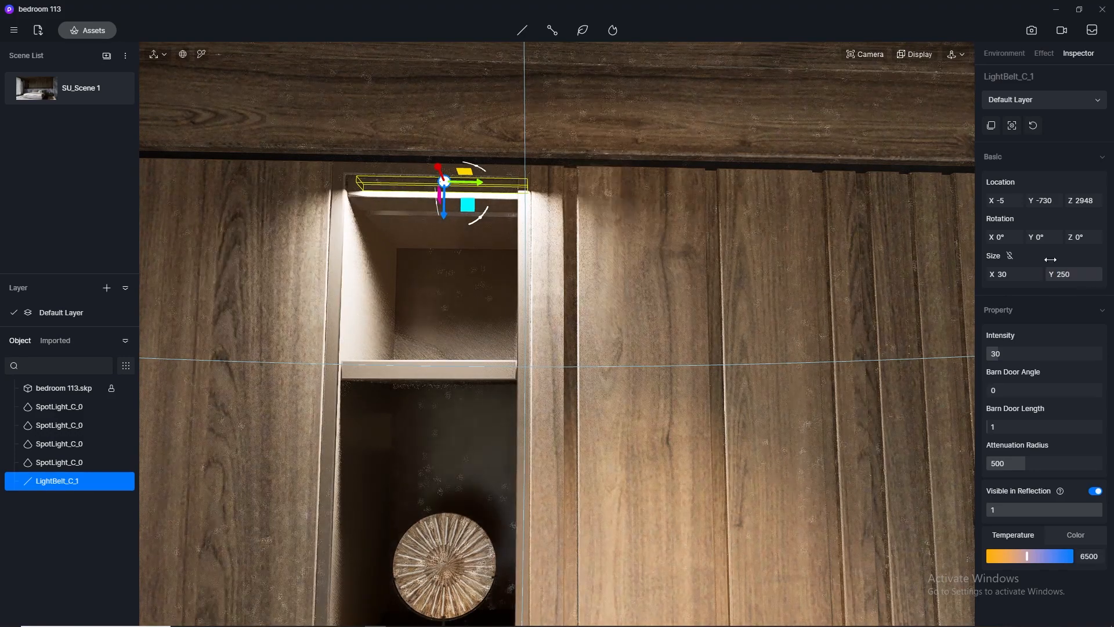
Set the strip light's attenuation radius to 23, its temperature to 3500 and its intensity to 1.
scroll(611, 303, down, 5)
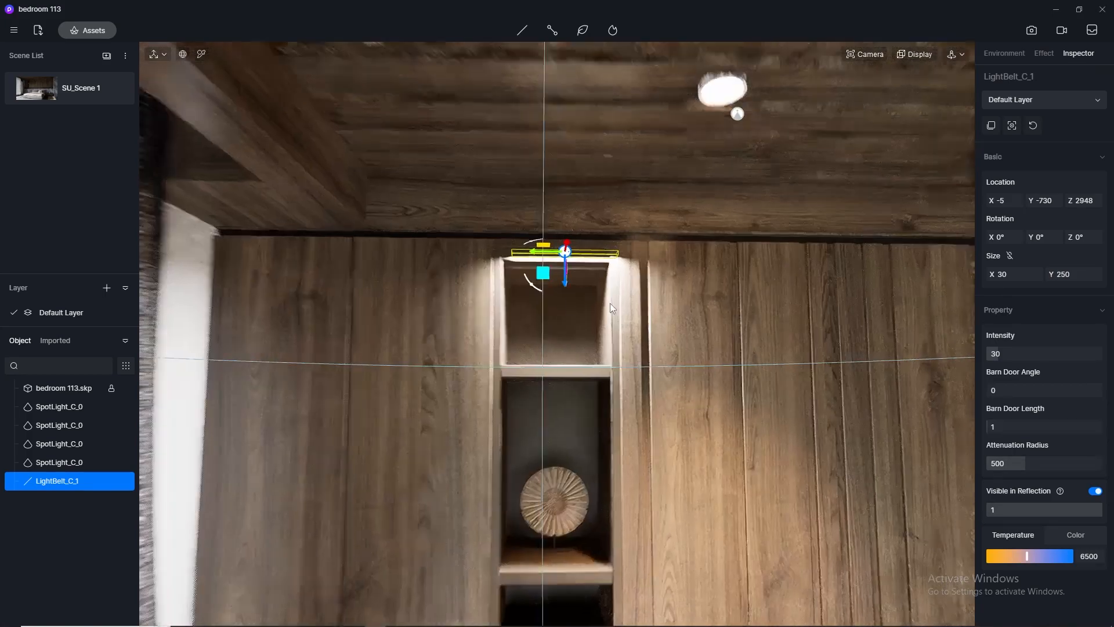
drag(1038, 457, 988, 469)
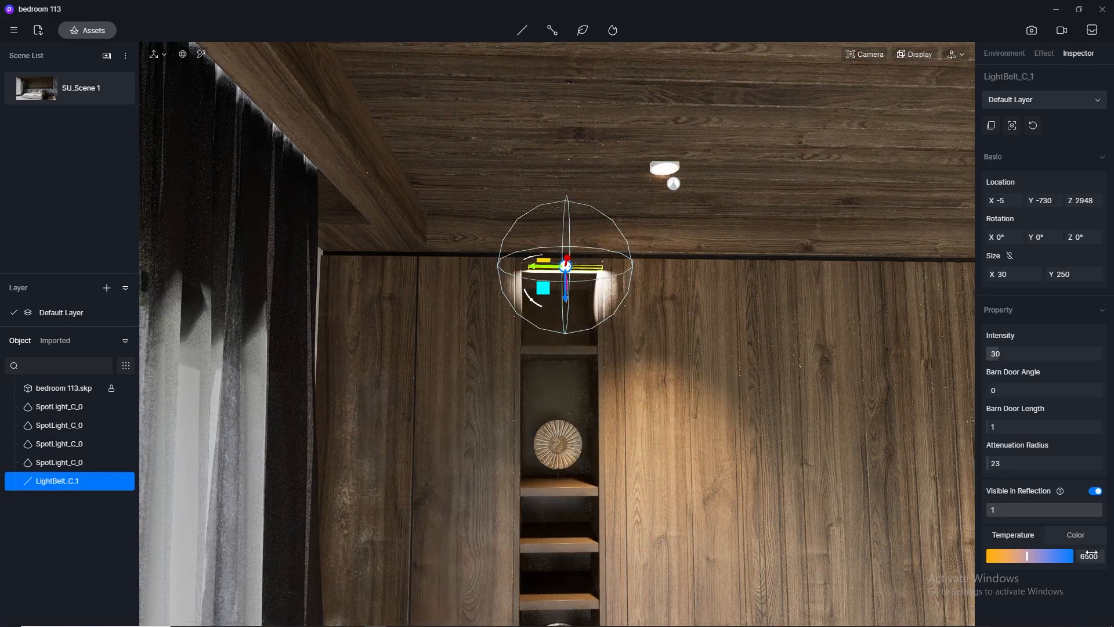
drag(1093, 556, 1091, 556)
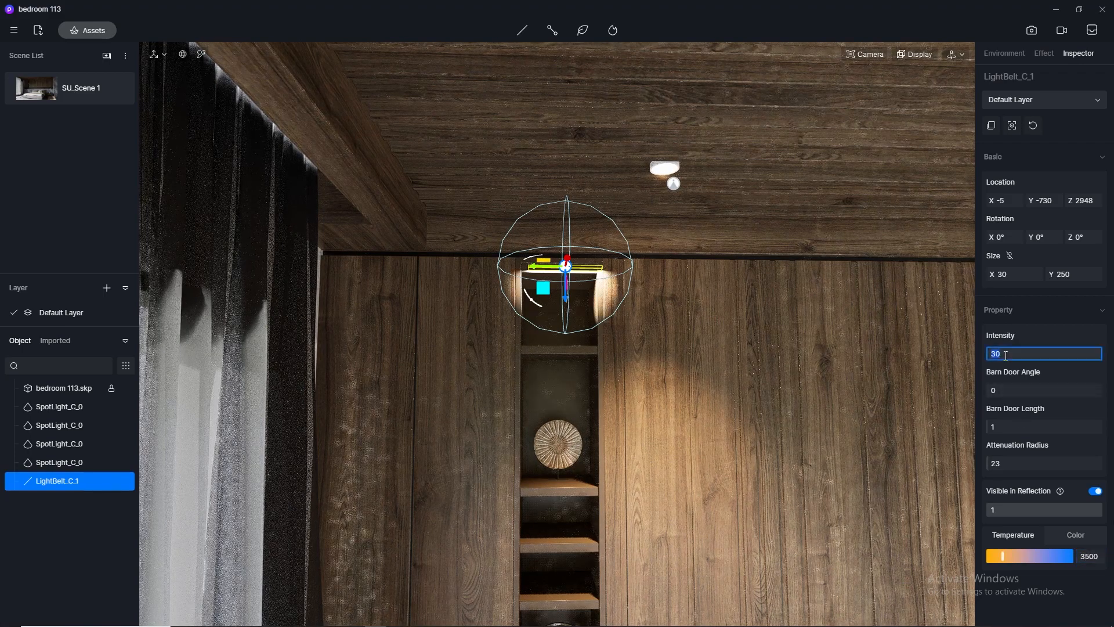
Move the strip light deeper into the shelf niche to X 90 and lower it to Z 2911.
scroll(580, 250, up, 5)
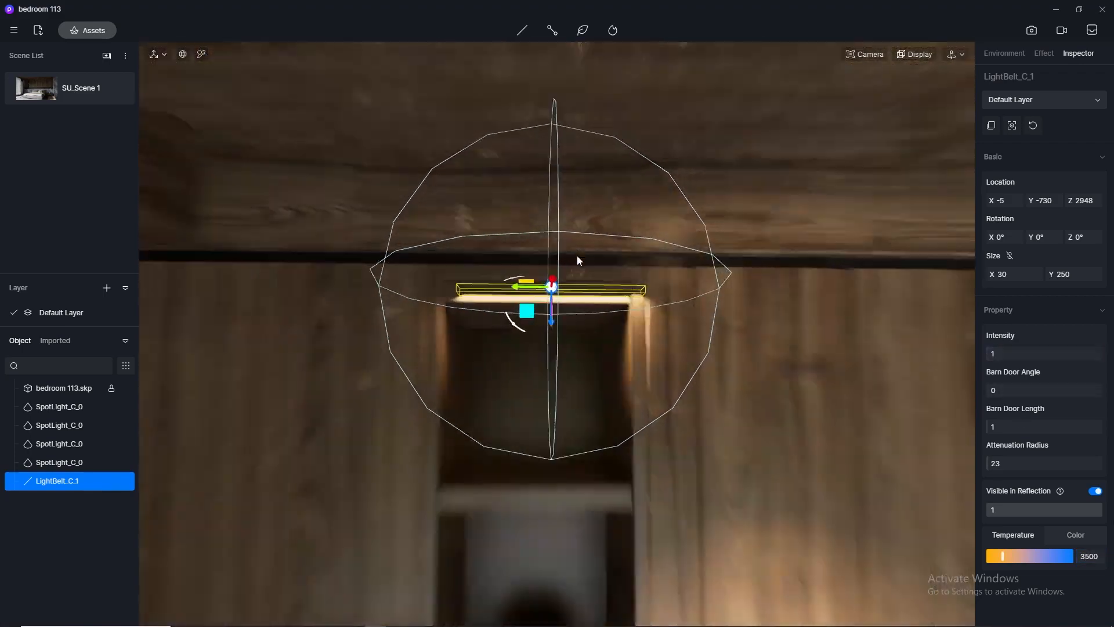
middle_drag(351, 163, 348, 152)
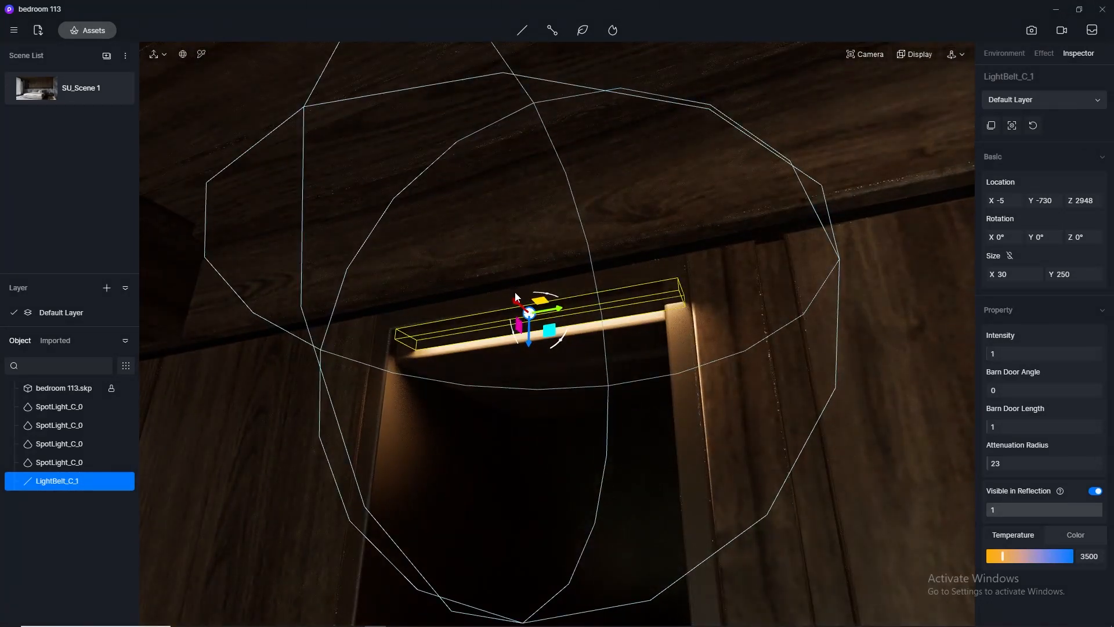
drag(515, 300, 558, 340)
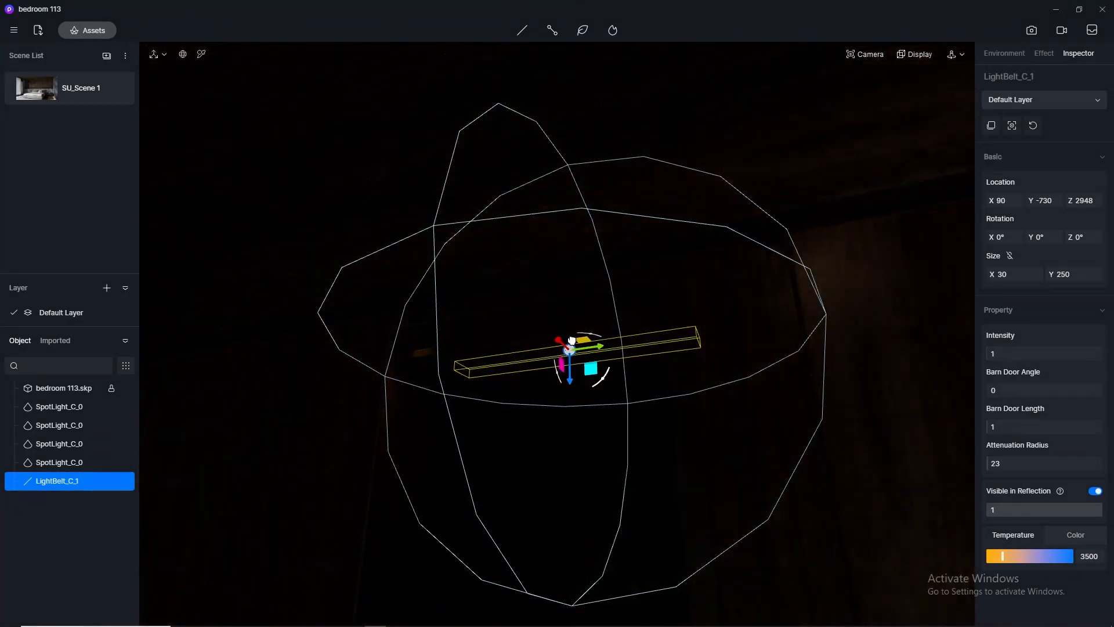
drag(570, 380, 569, 421)
scroll(509, 269, down, 6)
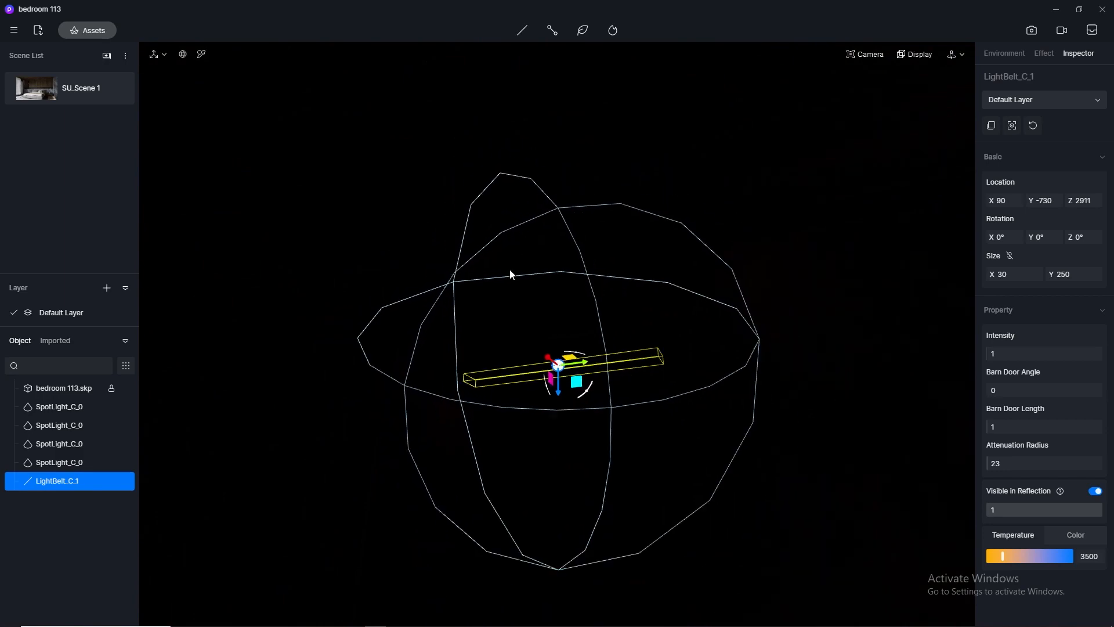
Pull the strip light forward inside the niche to X 65 and adjust its height to Z 2899.
middle_drag(595, 388, 523, 318)
scroll(517, 323, up, 3)
scroll(517, 323, up, 8)
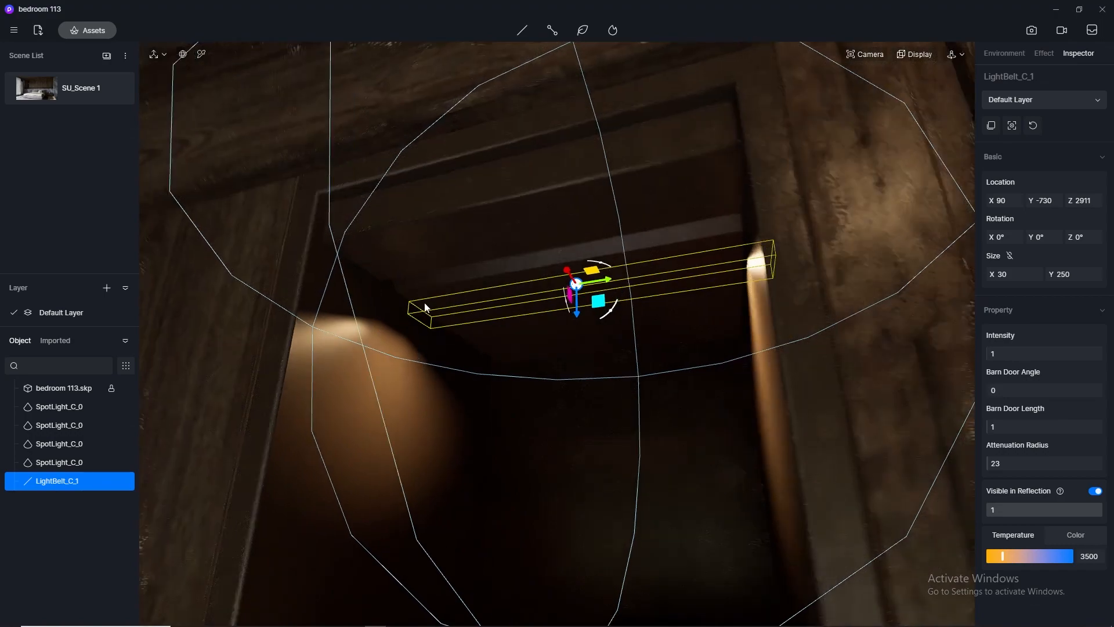
middle_drag(425, 304, 575, 310)
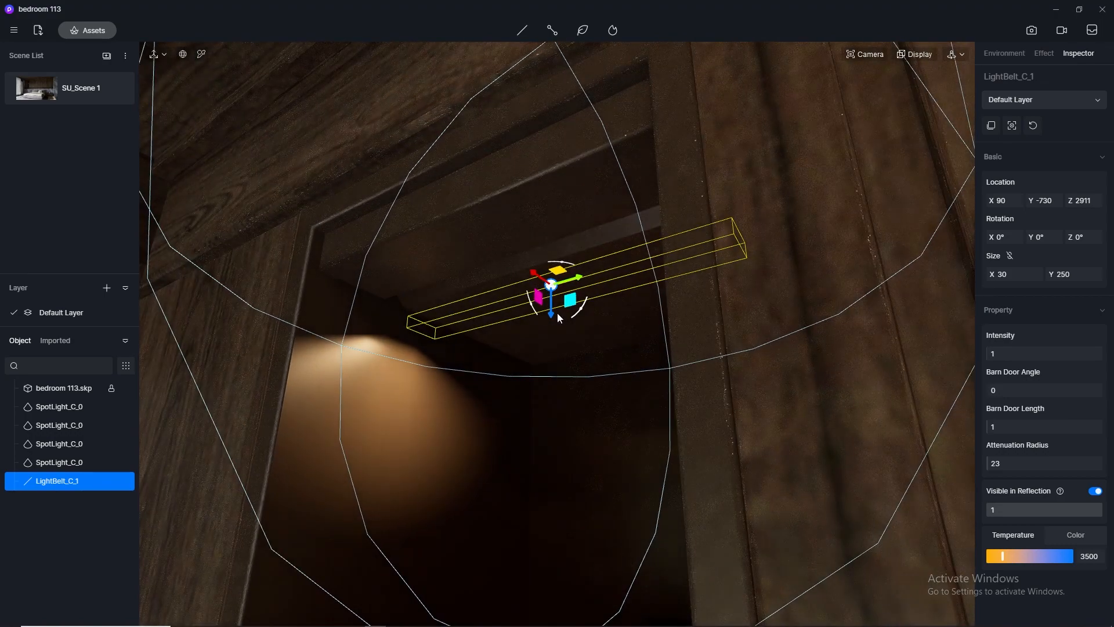
drag(550, 304, 552, 264)
drag(532, 222, 510, 209)
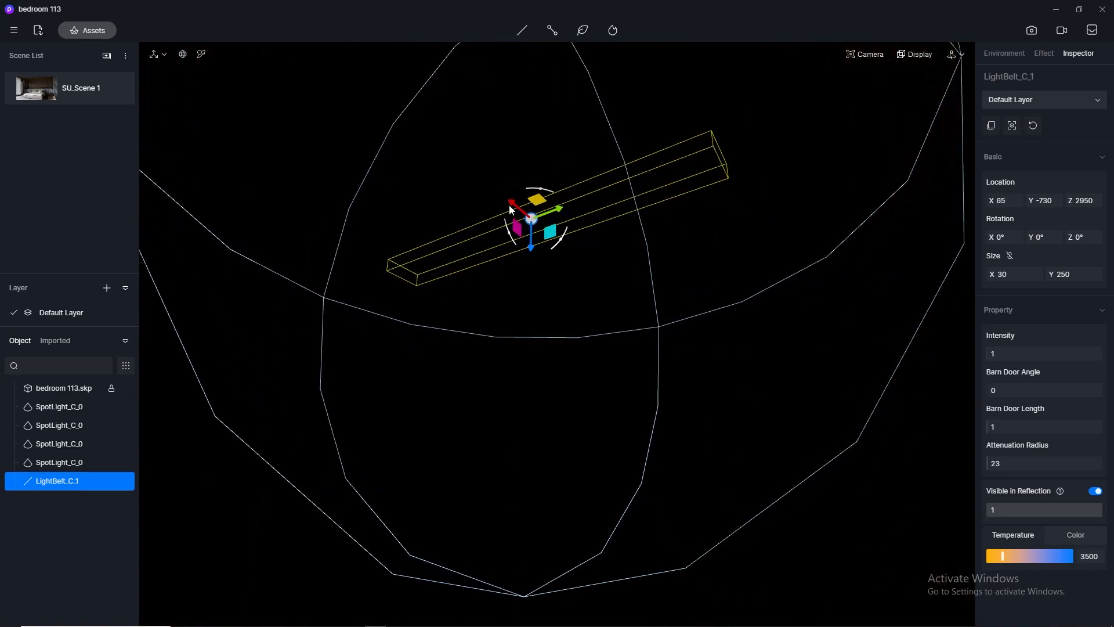
drag(532, 248, 535, 317)
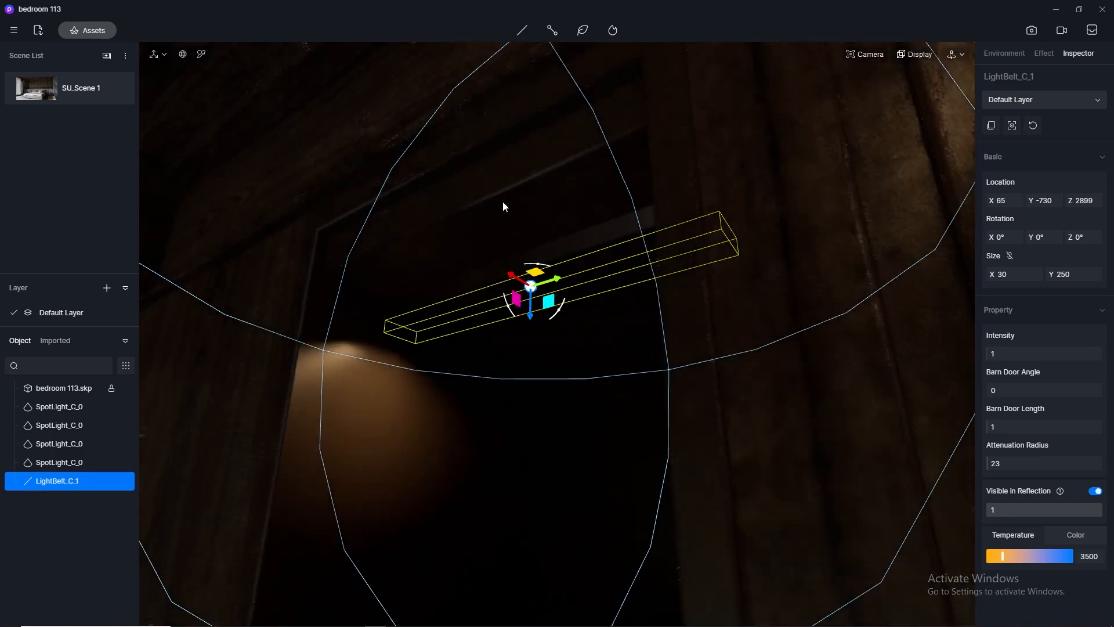
Reposition the strip light under the top of the shelf niche to X 71 and Z 2931.
middle_drag(503, 202, 391, 380)
scroll(460, 240, up, 3)
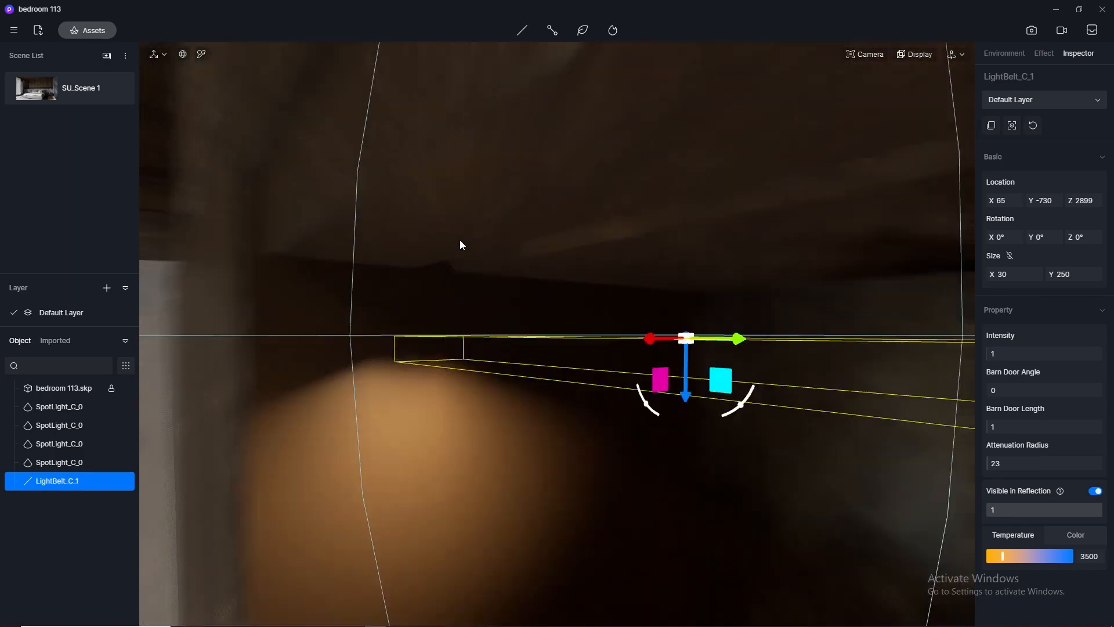
scroll(461, 250, up, 3)
scroll(463, 257, down, 5)
middle_drag(450, 228, 436, 186)
scroll(452, 185, up, 3)
scroll(474, 216, down, 4)
drag(634, 254, 614, 108)
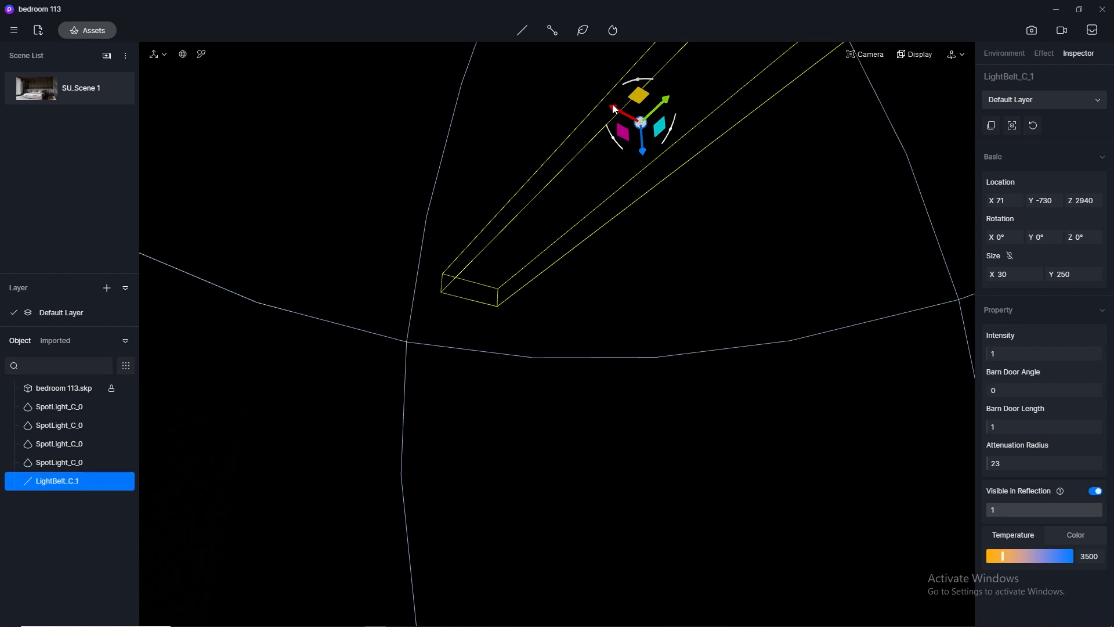
drag(643, 151, 650, 179)
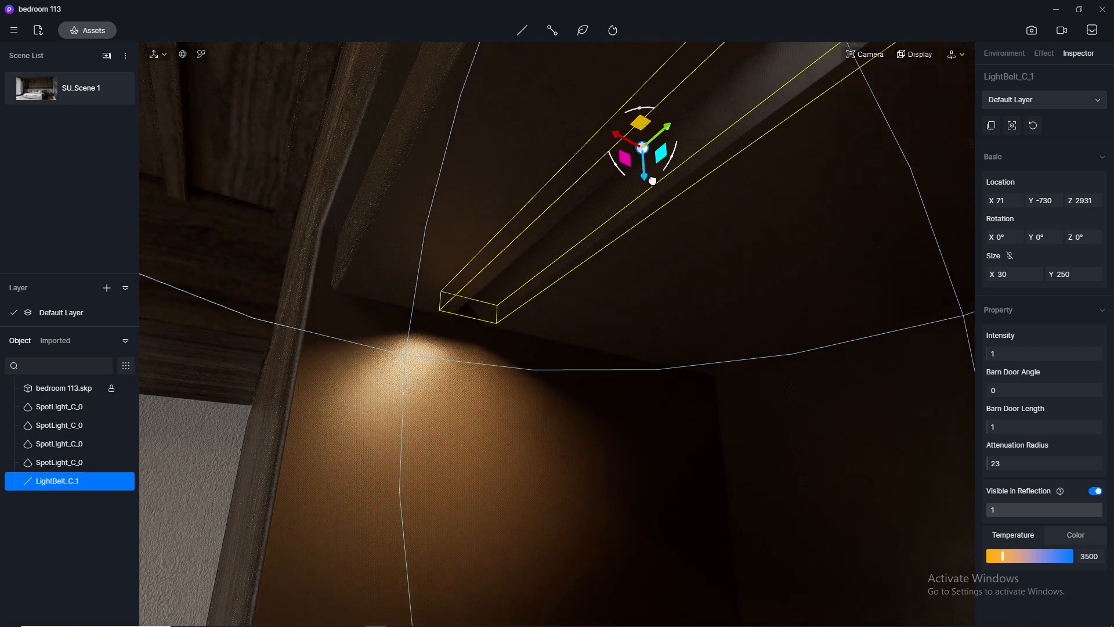
Set the top niche strip light's intensity to 5 and check the effect from the SU_Scene 1 view.
click(24, 87)
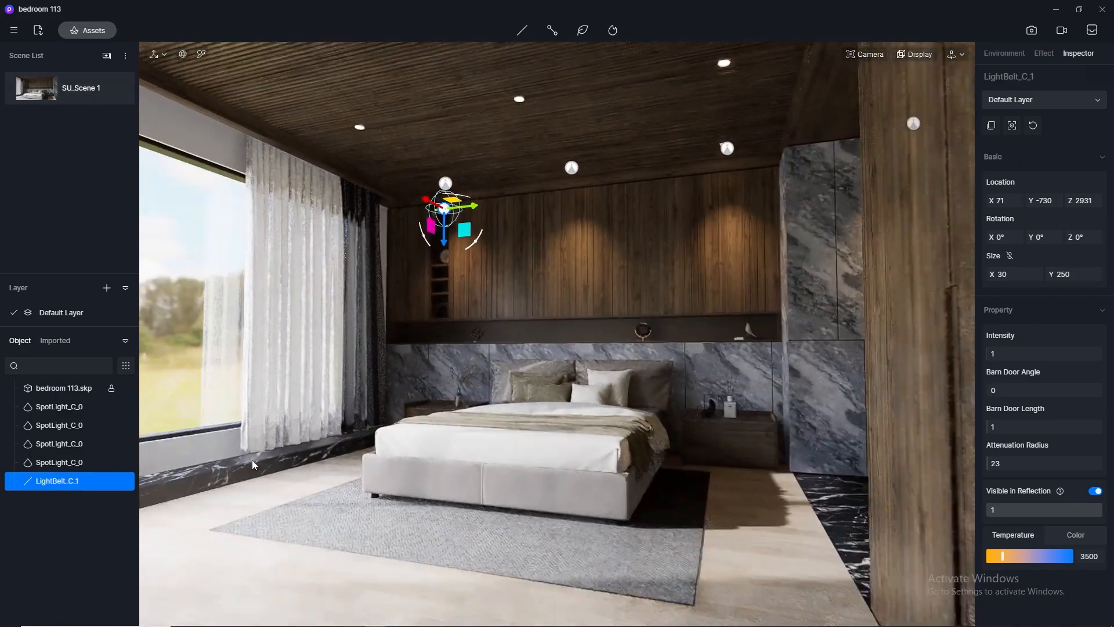
click(308, 514)
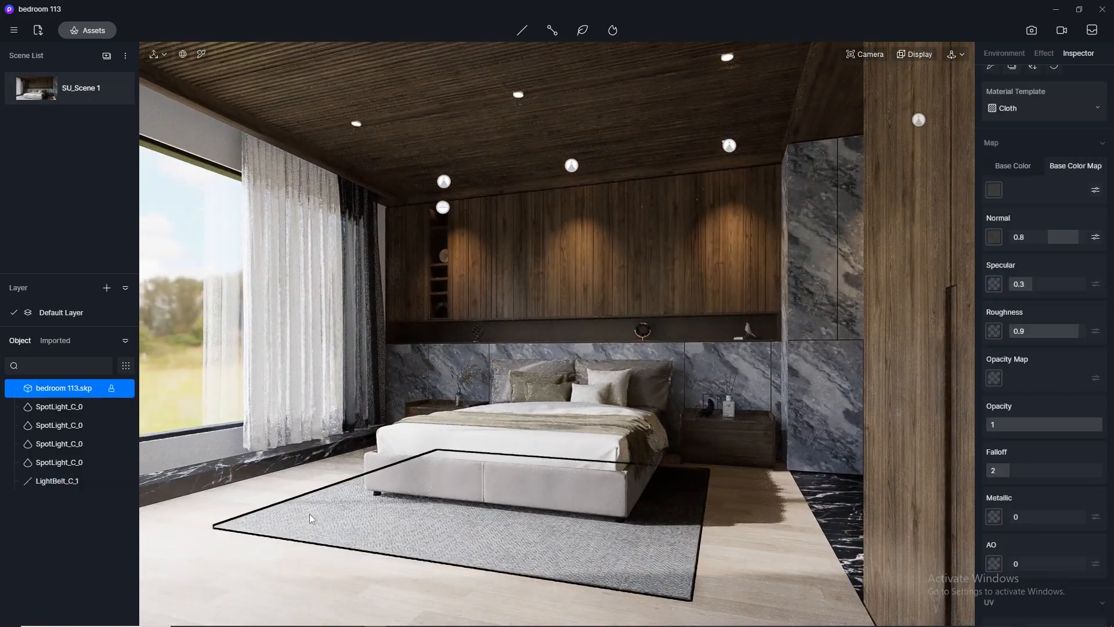
scroll(447, 183, up, 6)
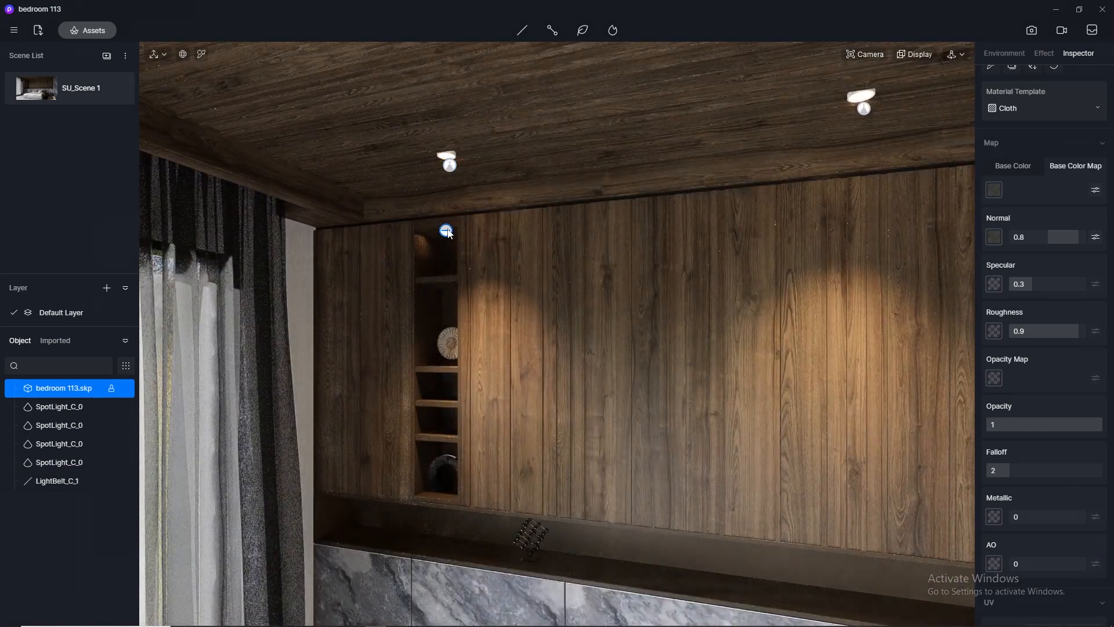
click(446, 230)
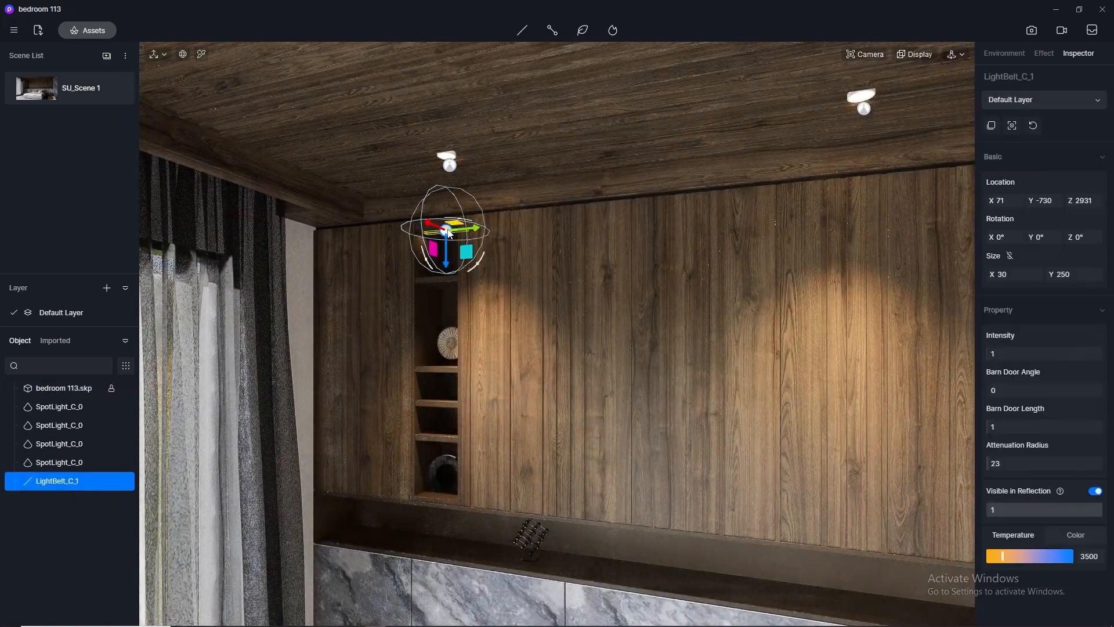
click(1026, 353)
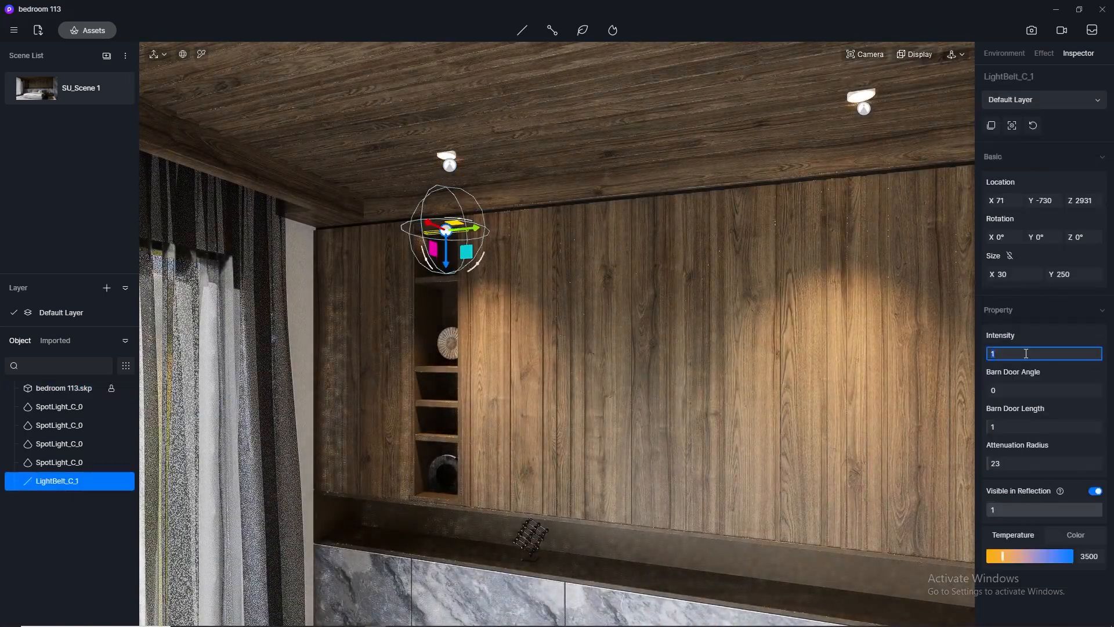
text(5)
key(Return)
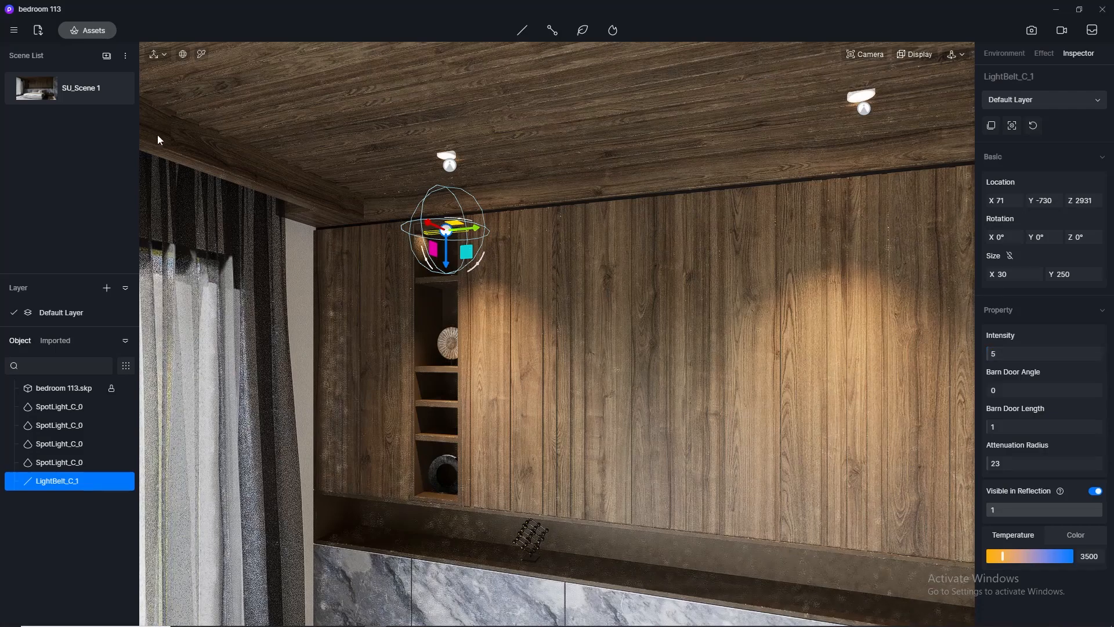
click(25, 87)
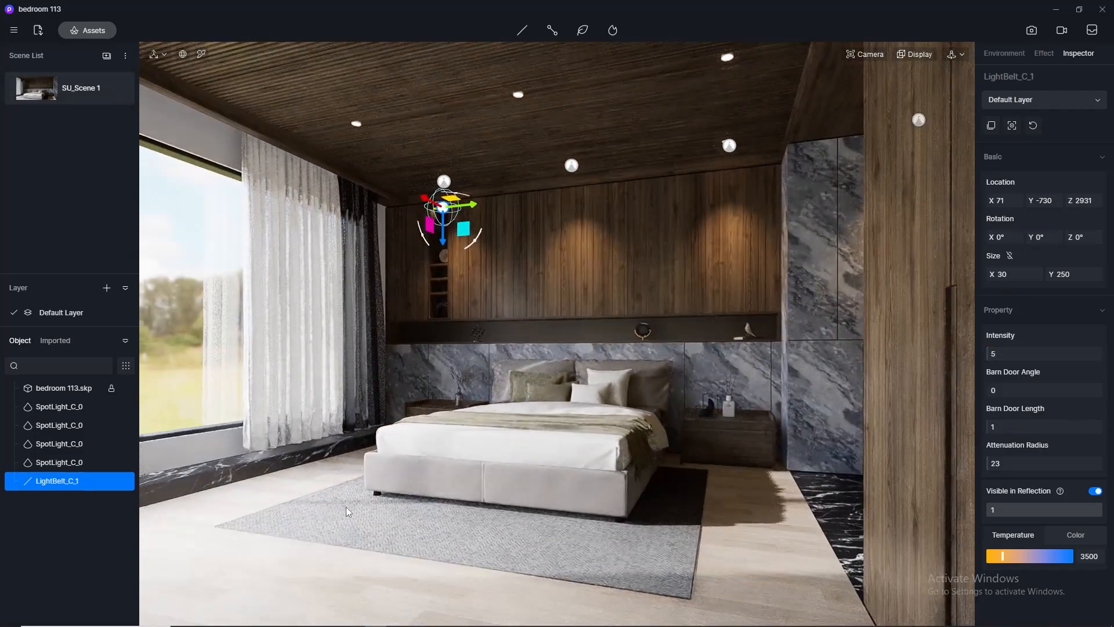
click(346, 507)
Lower the top niche strip light to Z 2903 and copy it down to the compartment below at Z 2639.
scroll(418, 198, up, 5)
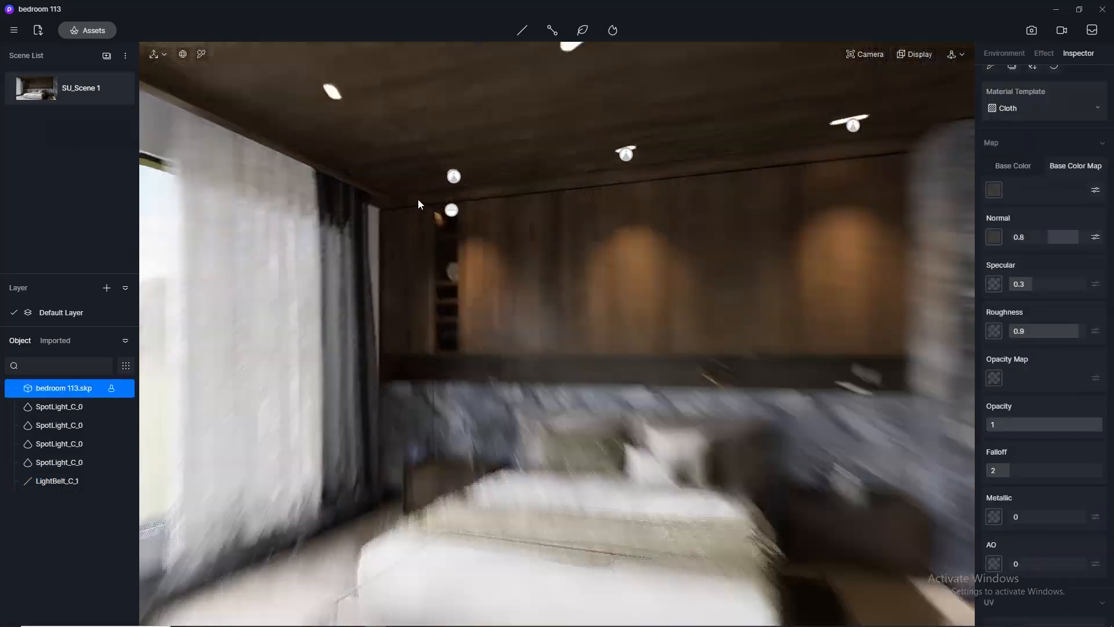
scroll(458, 219, up, 3)
click(497, 218)
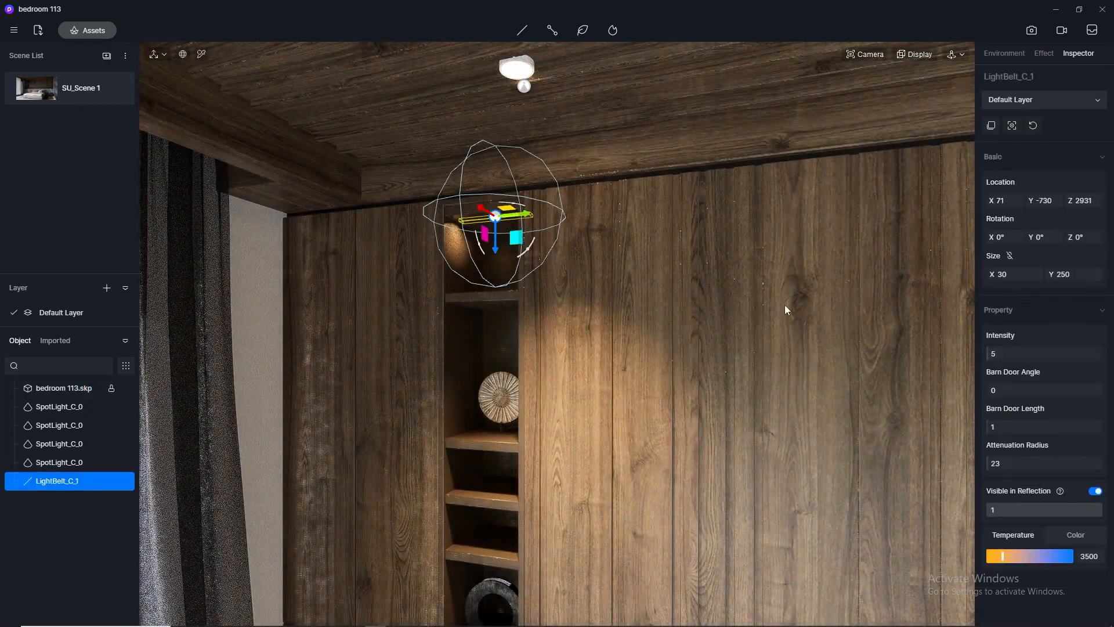
drag(494, 250, 490, 347)
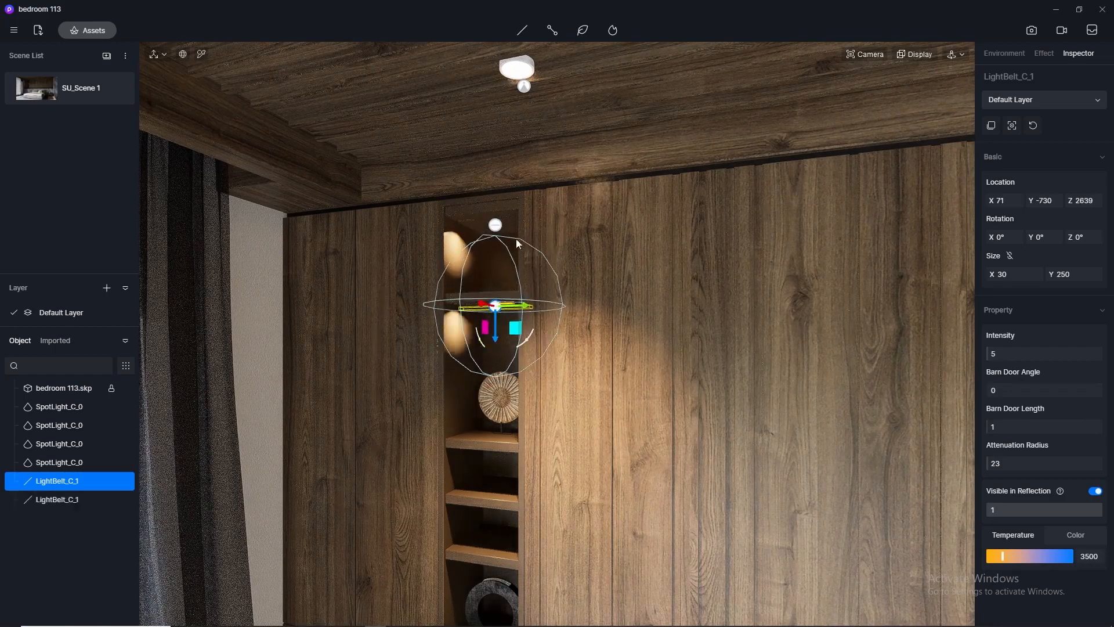
Set the intensity of both niche strip lights to 1.
click(586, 234)
click(496, 227)
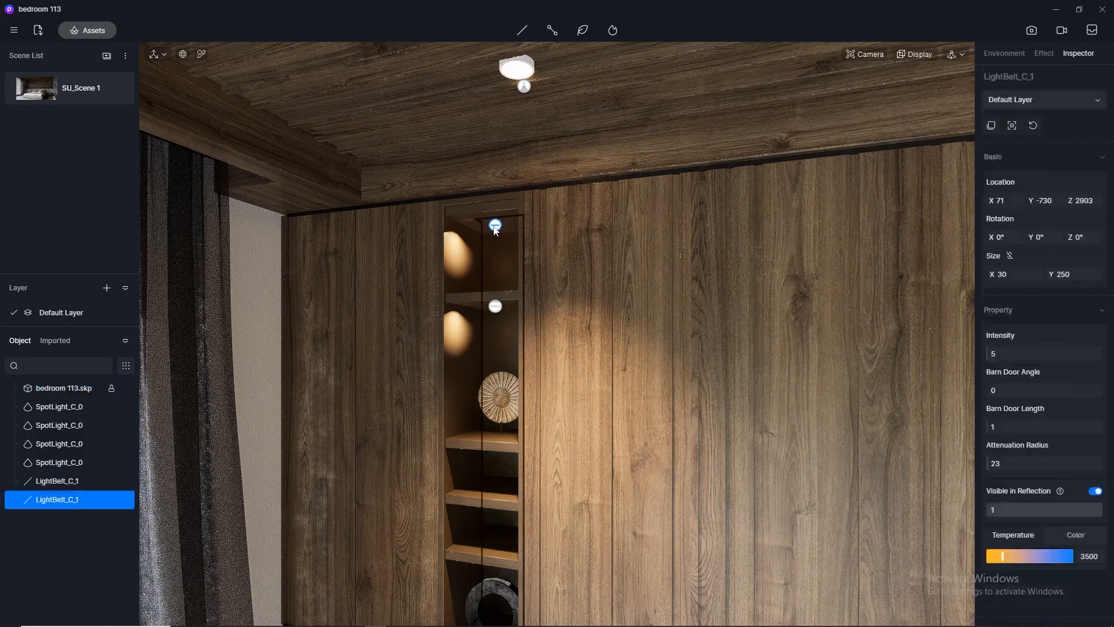
click(1013, 351)
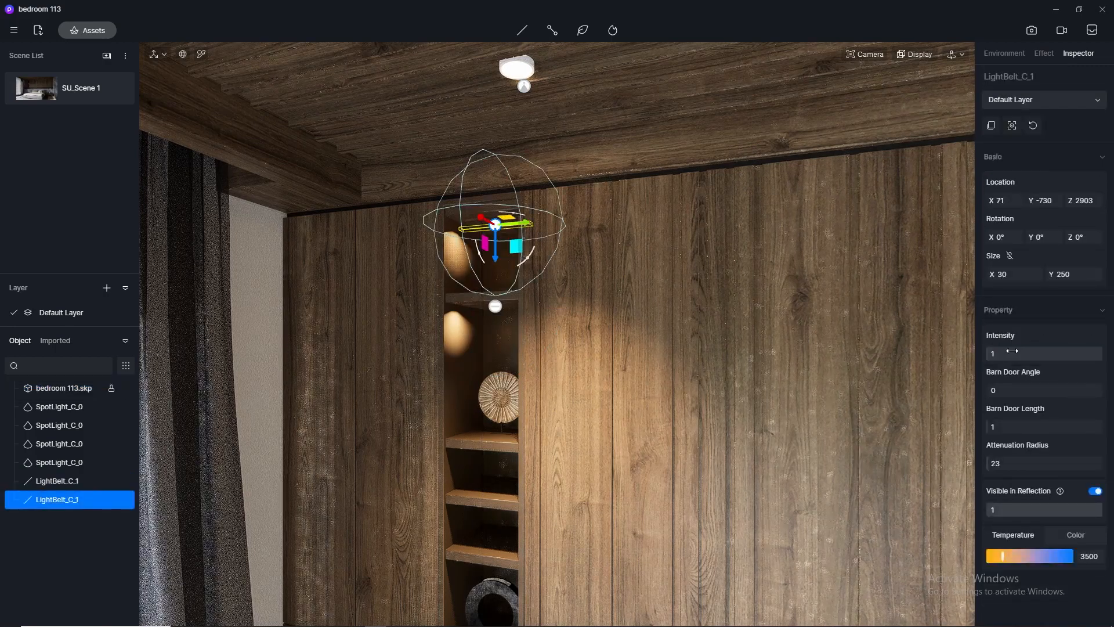
click(496, 308)
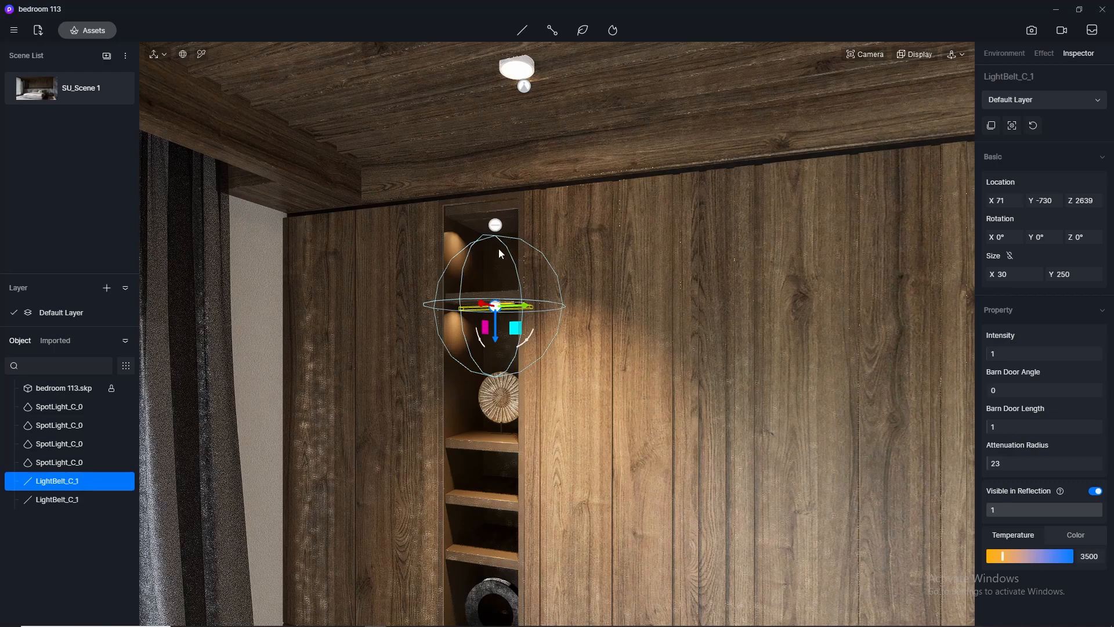
Raise the top strip light to Z 2940 and the one in the second compartment to Z 2662.
click(496, 227)
drag(496, 263, 497, 248)
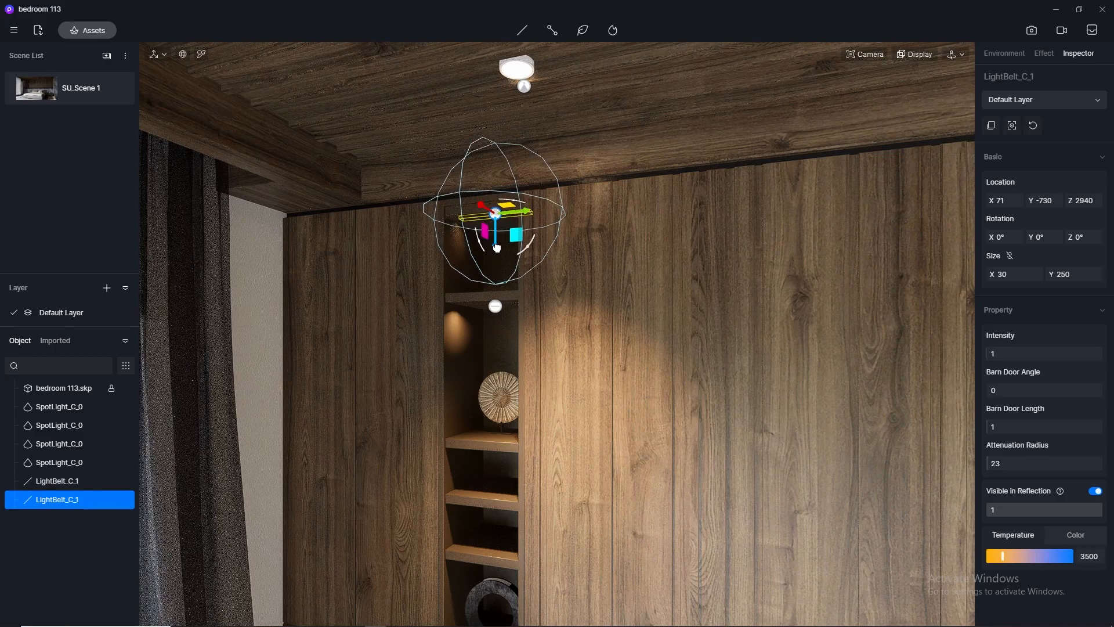
click(495, 307)
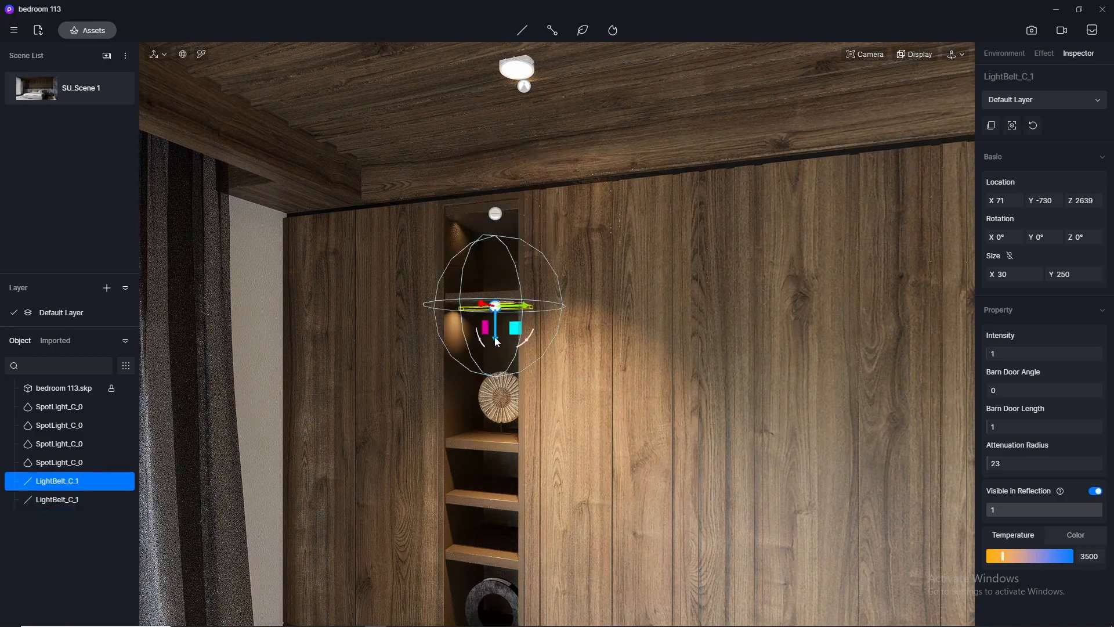
mouse_move(498, 342)
mouse_down()
mouse_move(497, 318)
mouse_move(495, 331)
mouse_up()
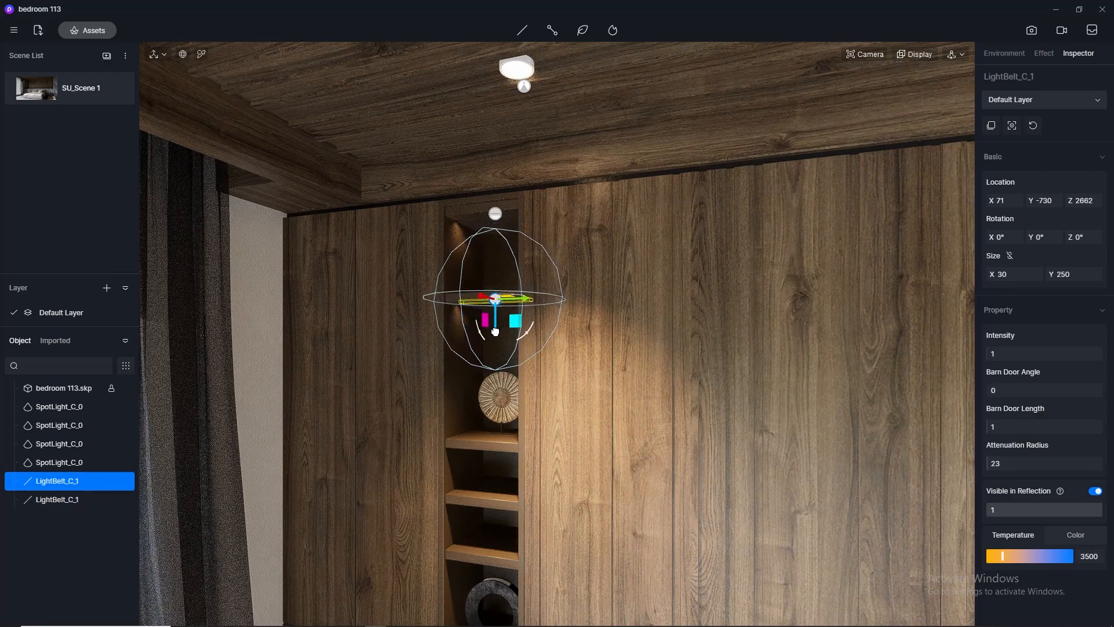
Copy the strip light into the three lower niche compartments, placing the upper two copies at Z 2187 and Z 2011.
drag(499, 333, 496, 484)
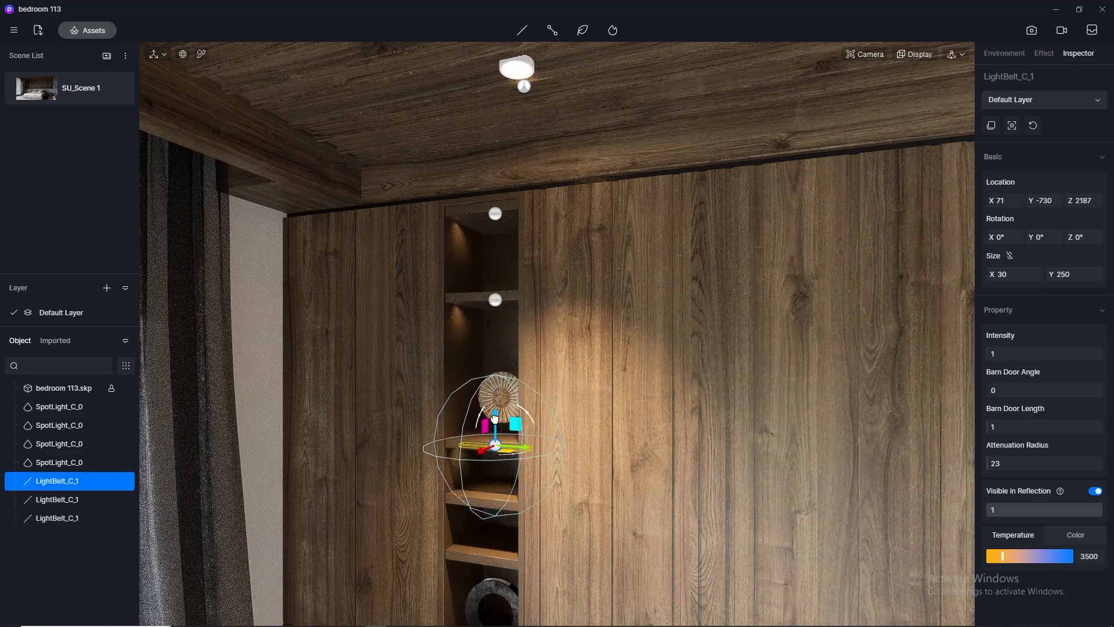
drag(495, 418, 495, 482)
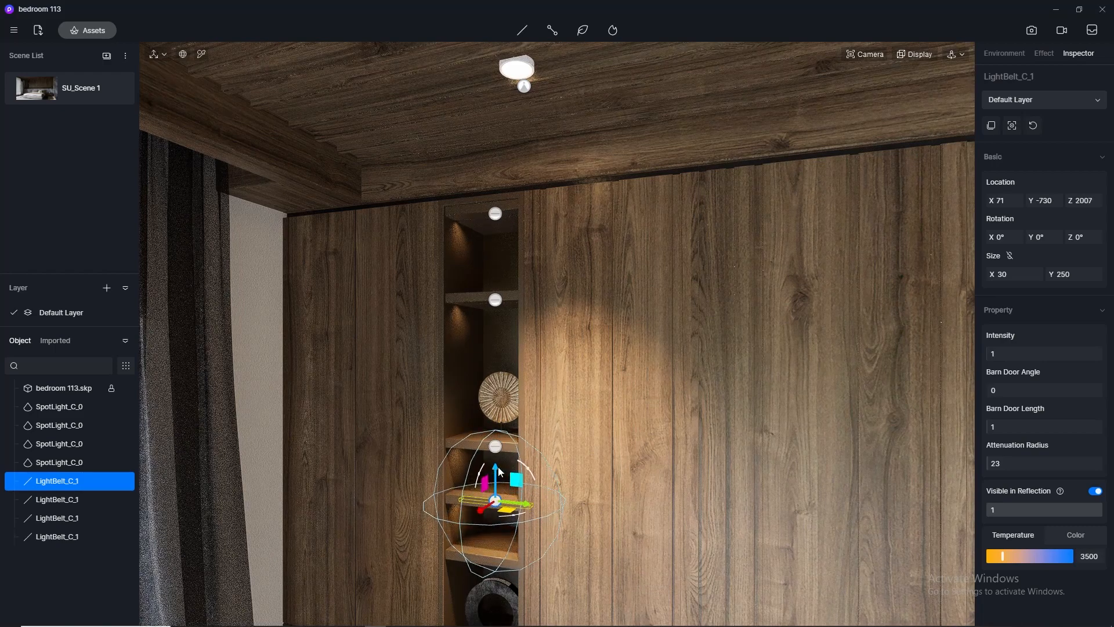
scroll(503, 302, down, 3)
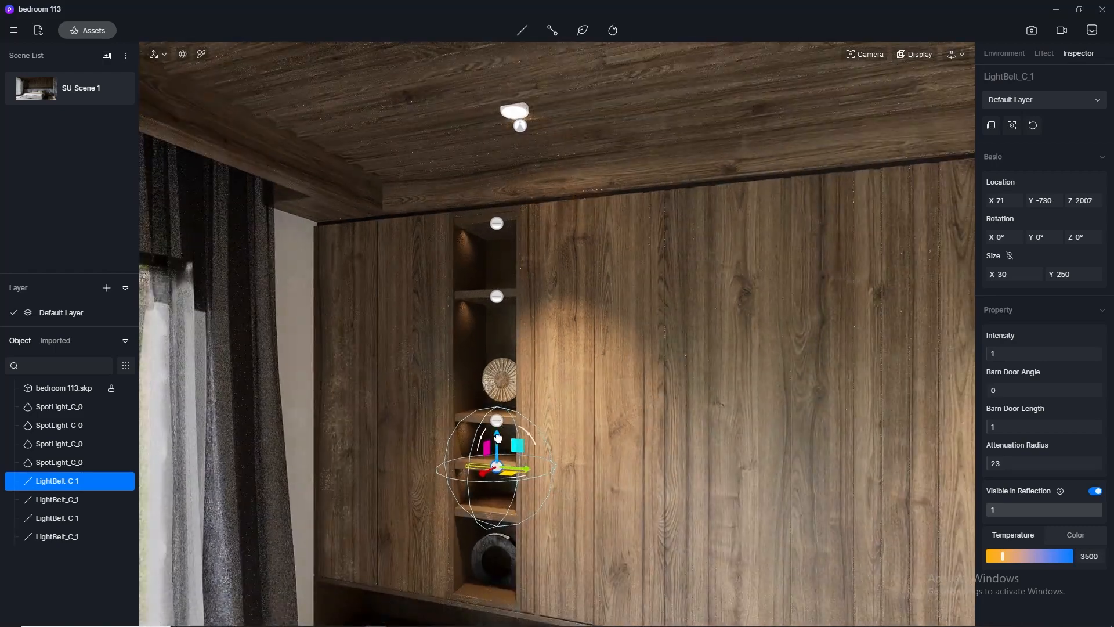
drag(498, 439, 495, 487)
click(498, 473)
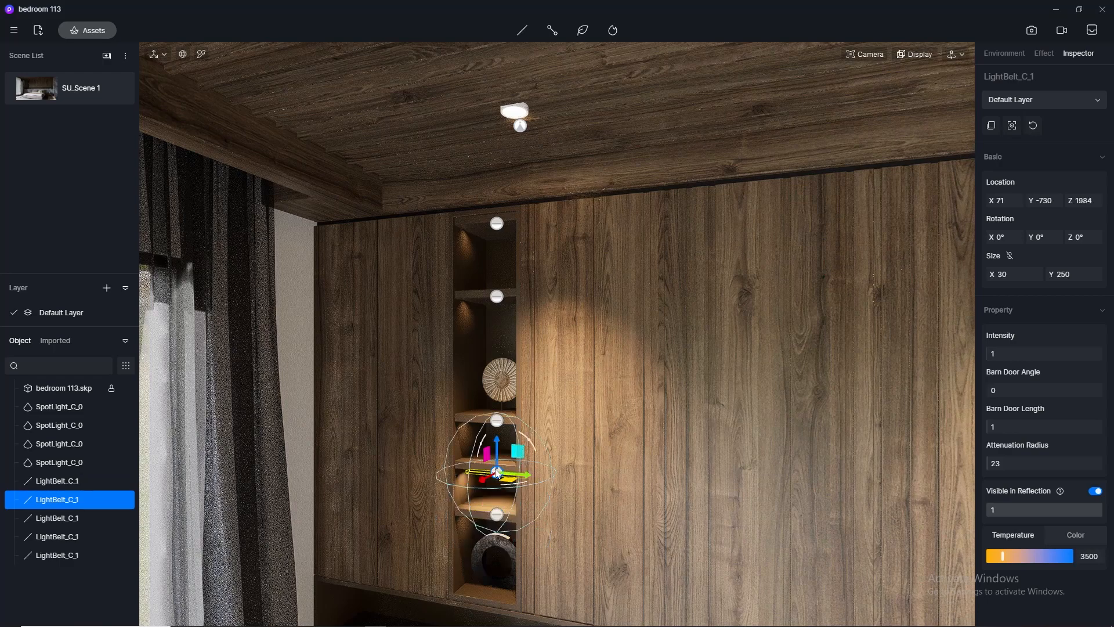
drag(496, 446, 495, 439)
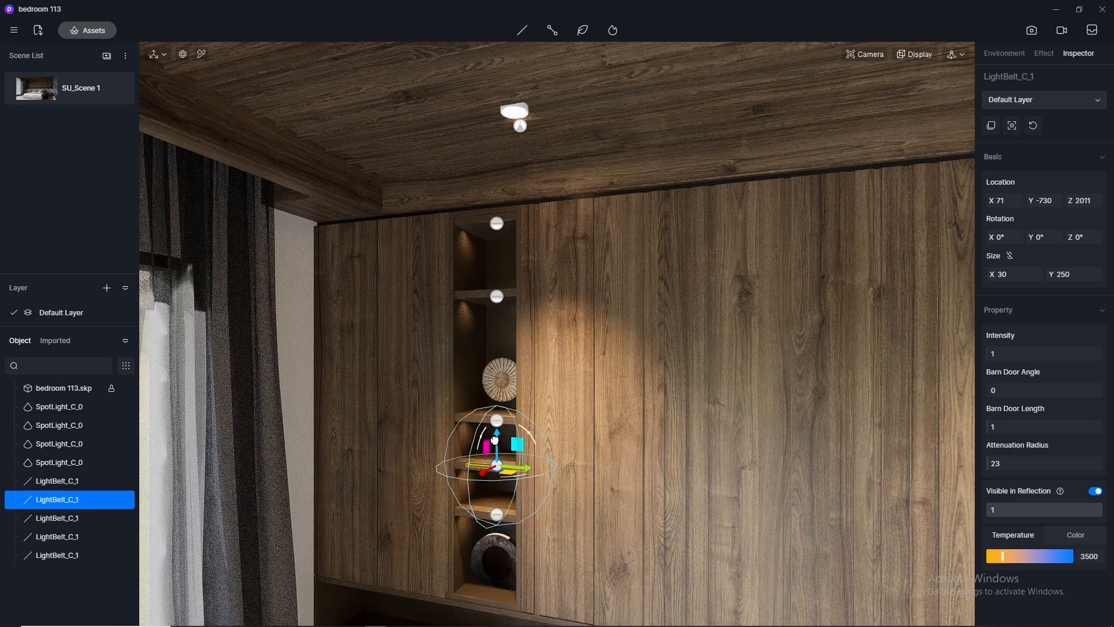
Place a new strip light on the underside of the wall cabinets, centred over the recess above the headboard.
click(41, 97)
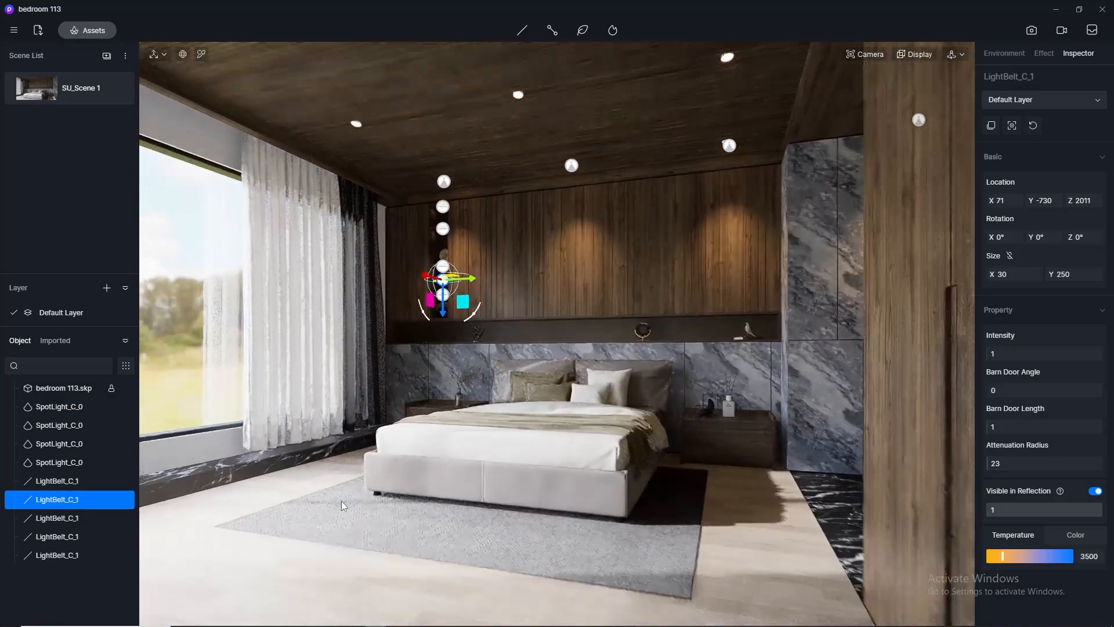
click(339, 502)
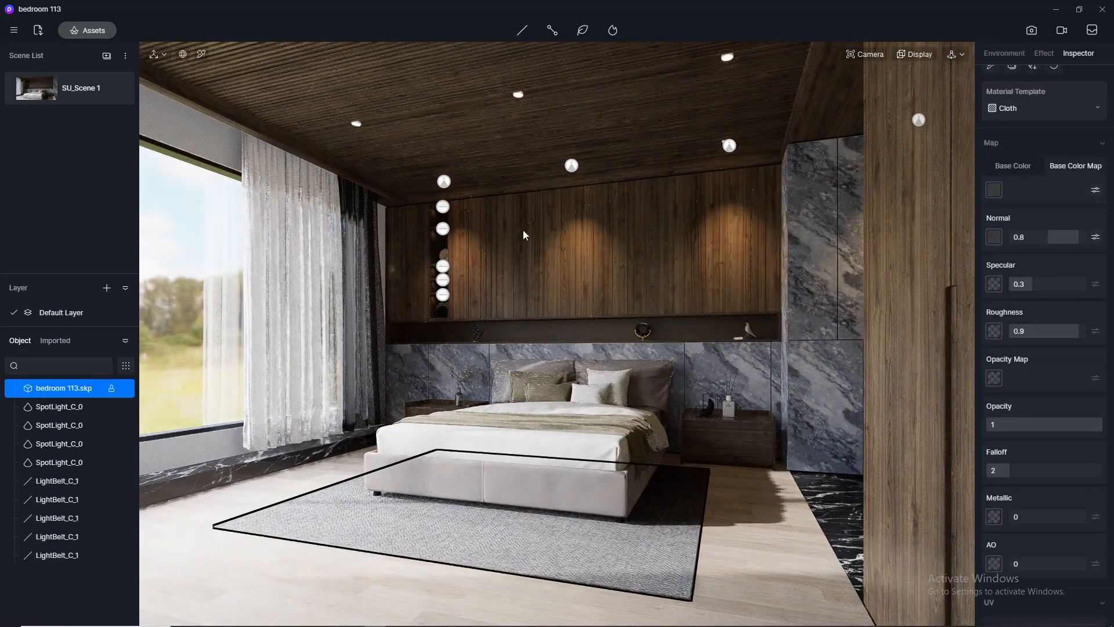
scroll(524, 230, up, 10)
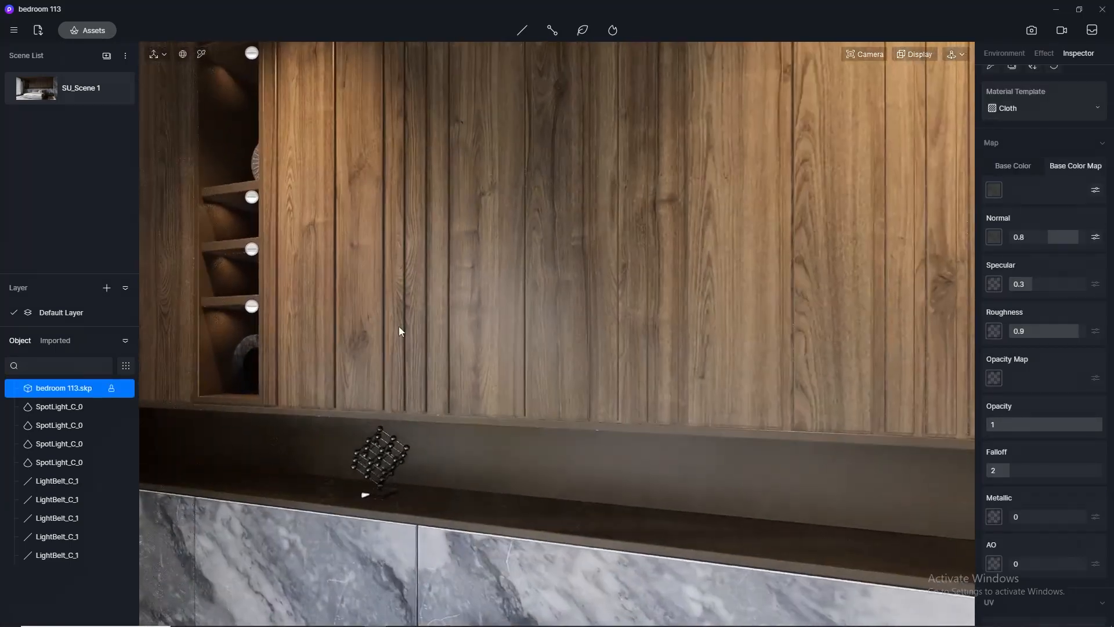
right_drag(399, 326, 642, 278)
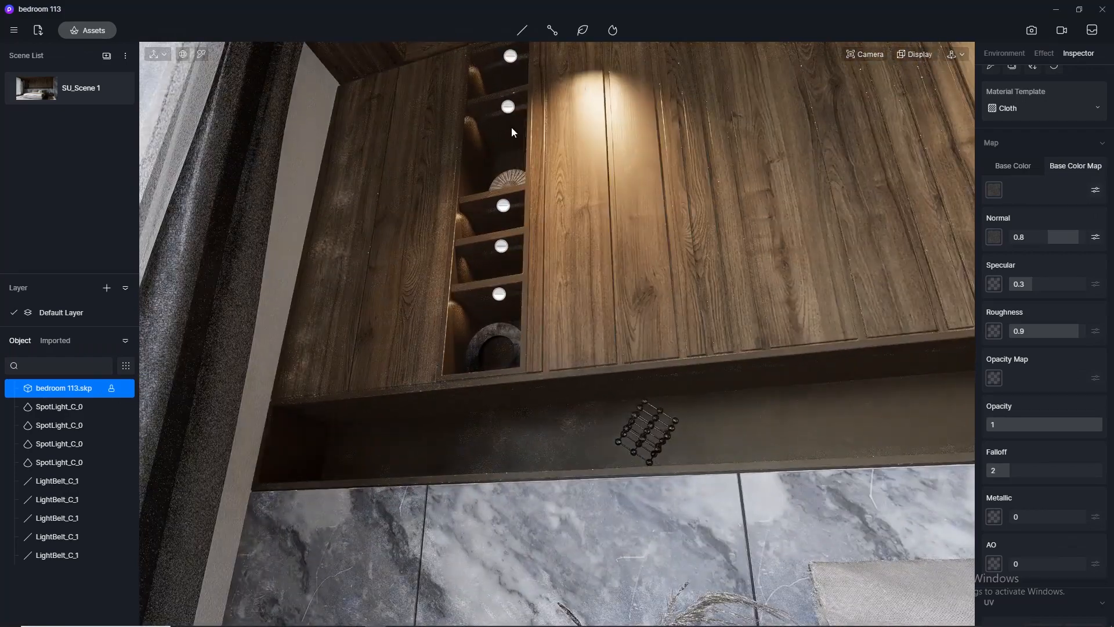
click(523, 33)
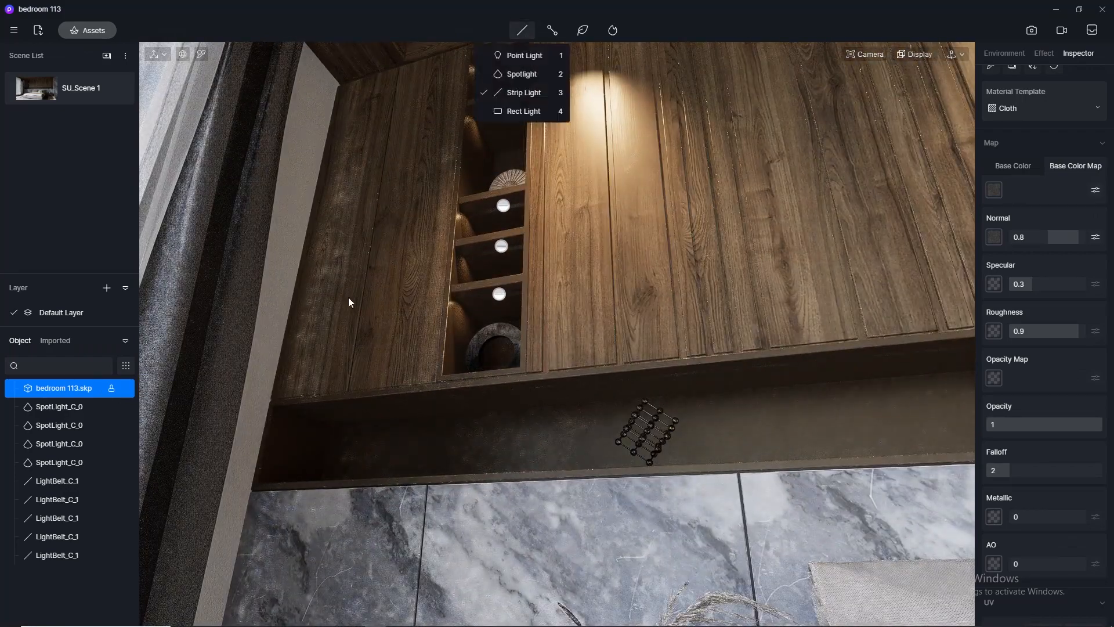
click(521, 92)
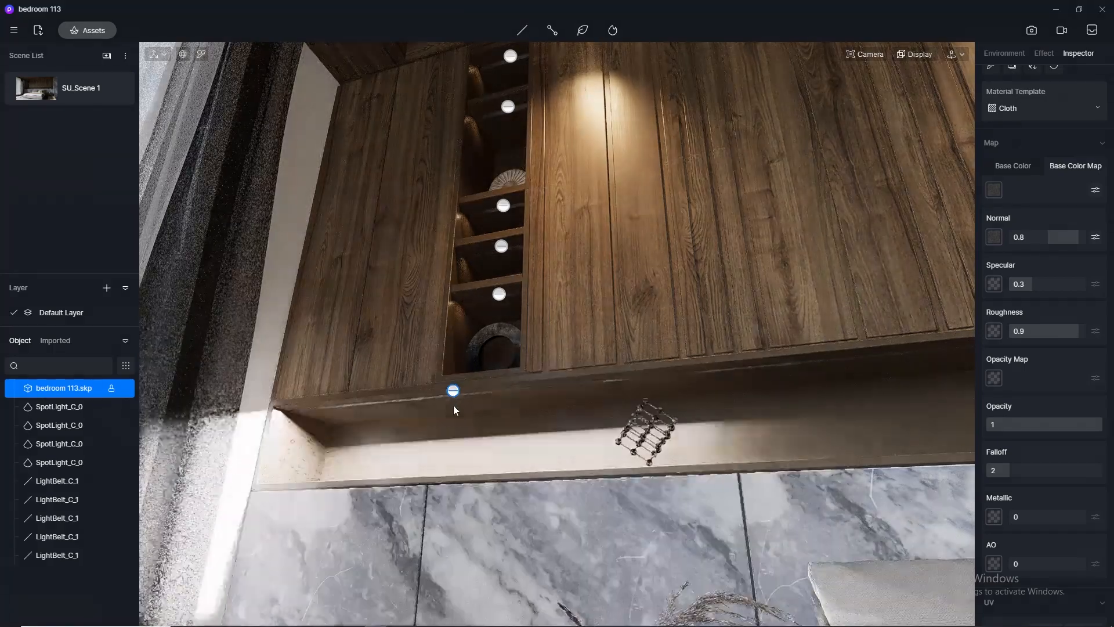
scroll(302, 463, down, 3)
right_drag(500, 413, 303, 498)
click(570, 411)
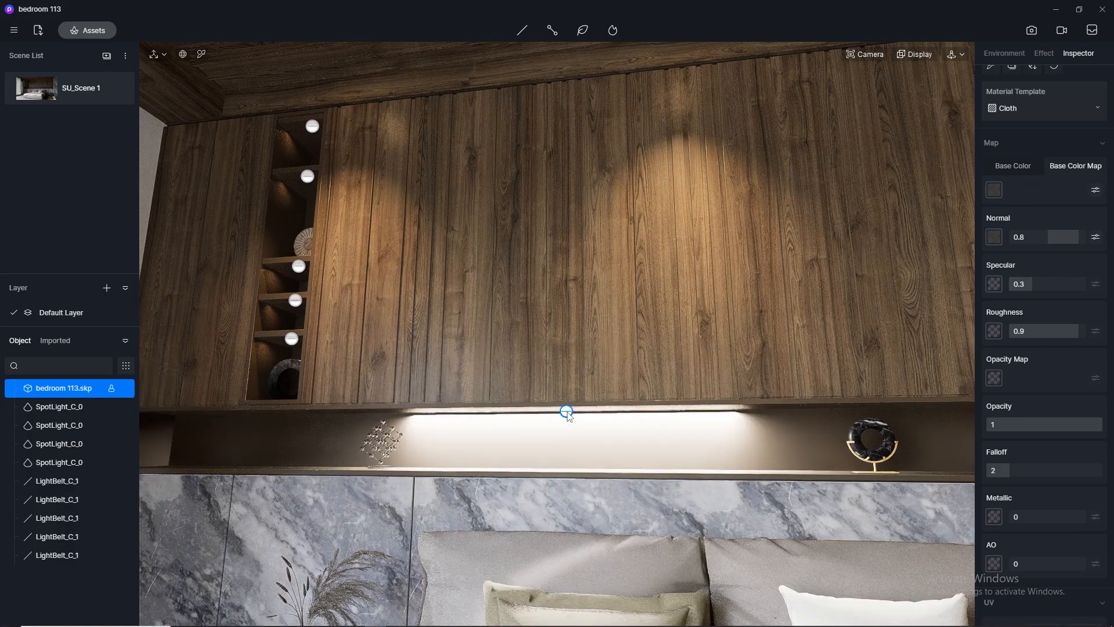
Set the headboard recess strip light's temperature to 3500, its intensity to 1 and its Y size to 5000.
click(570, 413)
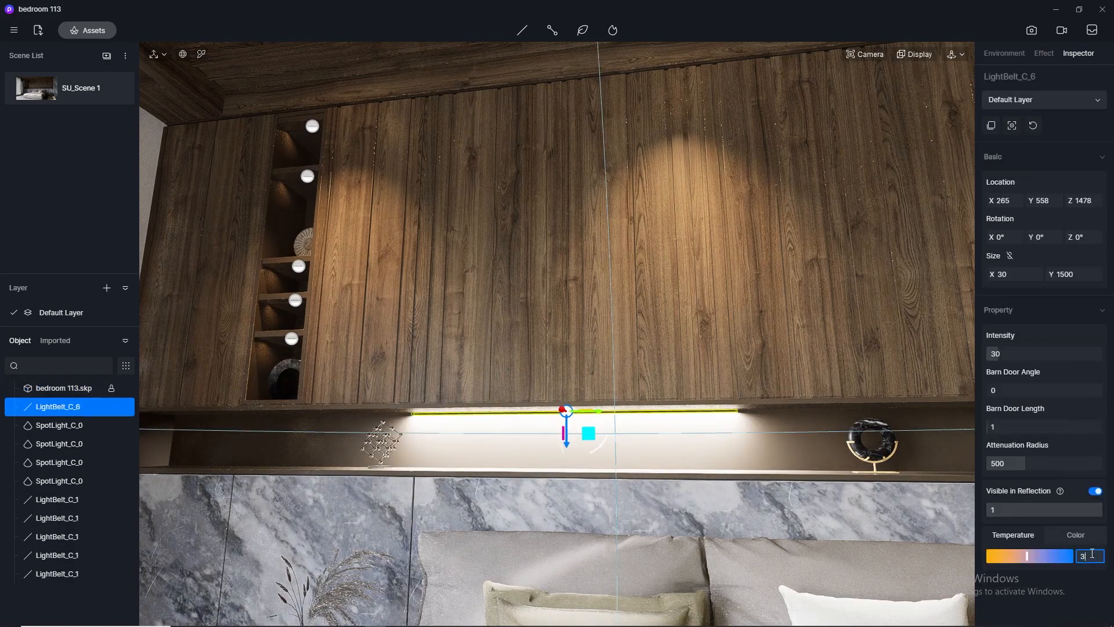
key(Return)
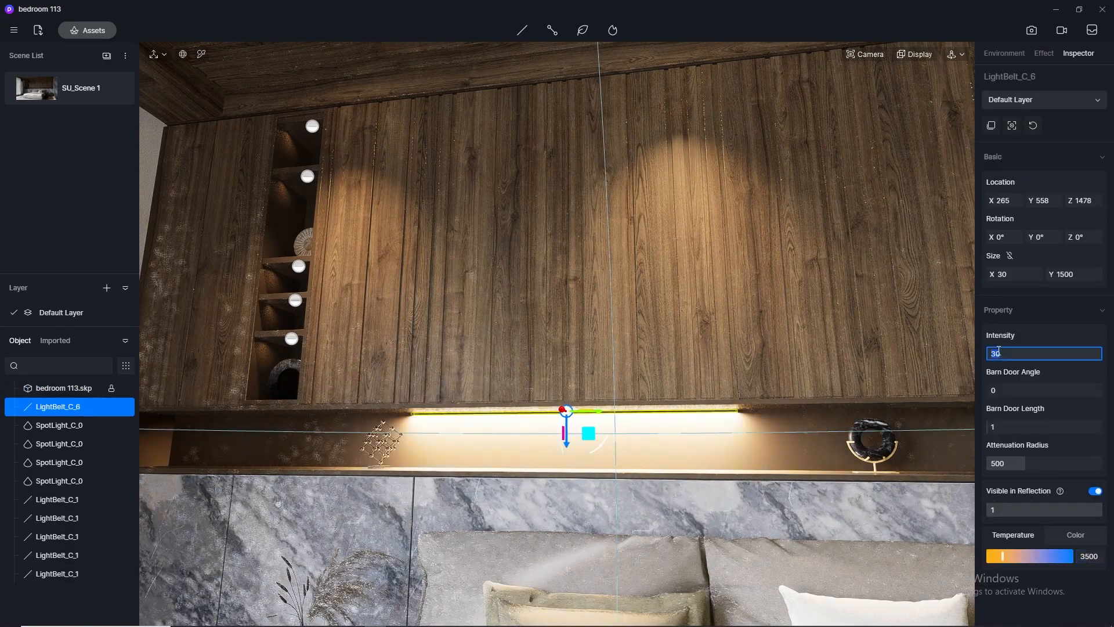
key(Return)
scroll(622, 318, down, 5)
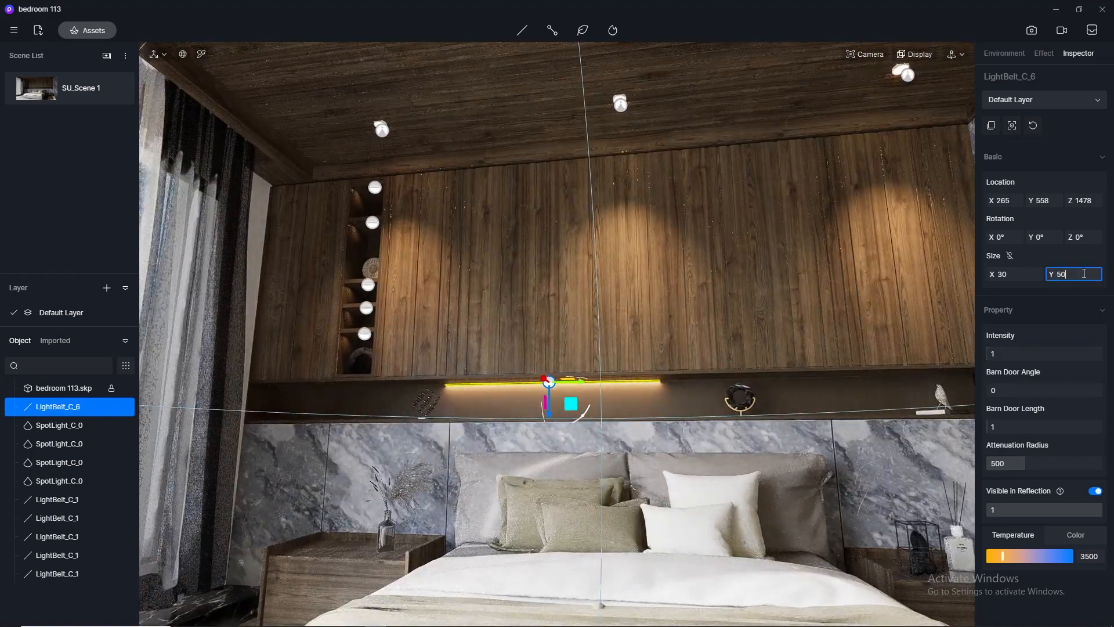
key(Return)
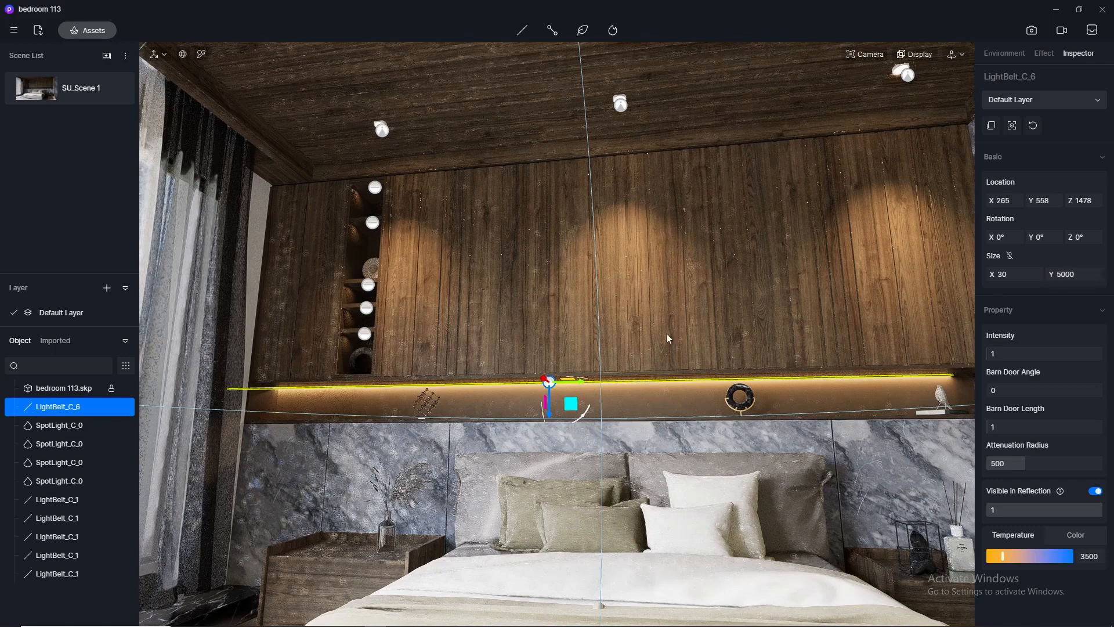
Centre the headboard recess strip light along the recess at Y 830 and shorten its Y size to 4680.
scroll(550, 321, down, 3)
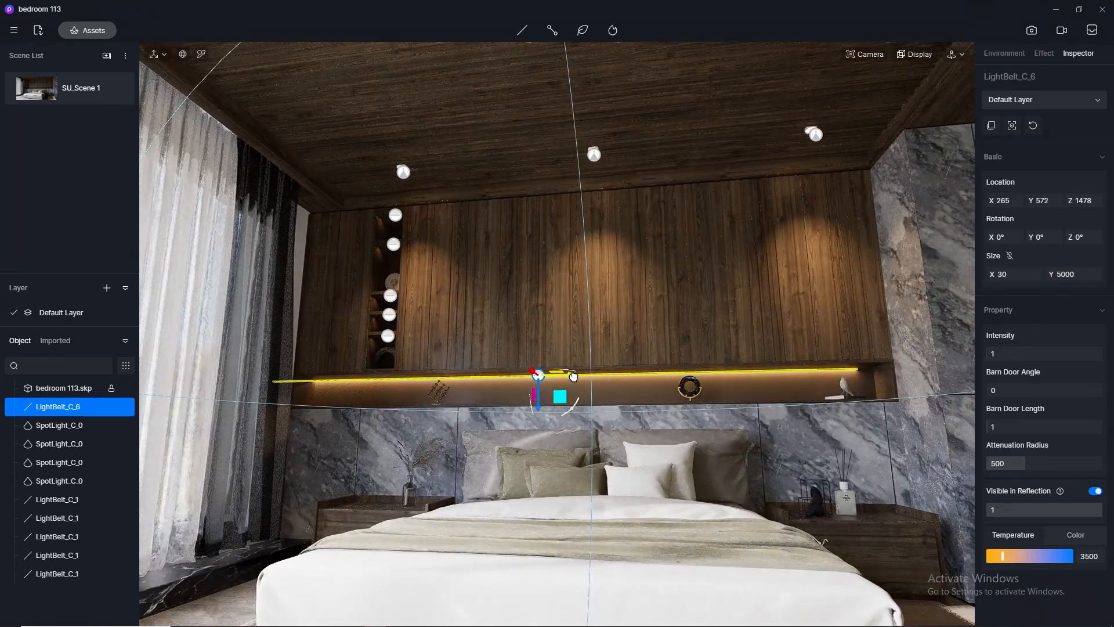
drag(574, 376, 604, 375)
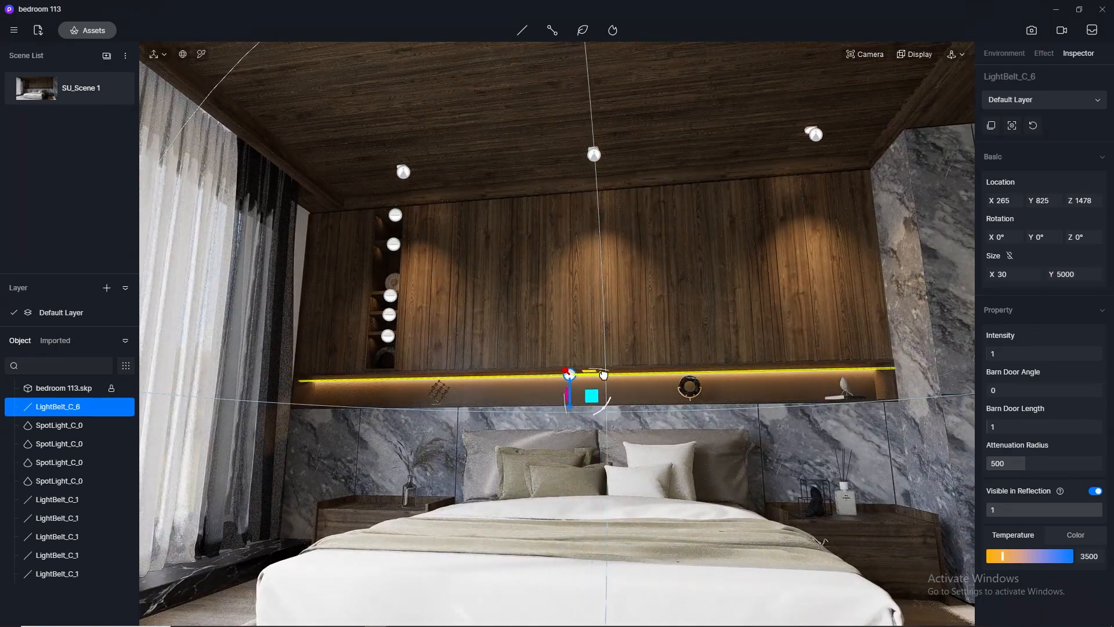
middle_drag(632, 349, 680, 376)
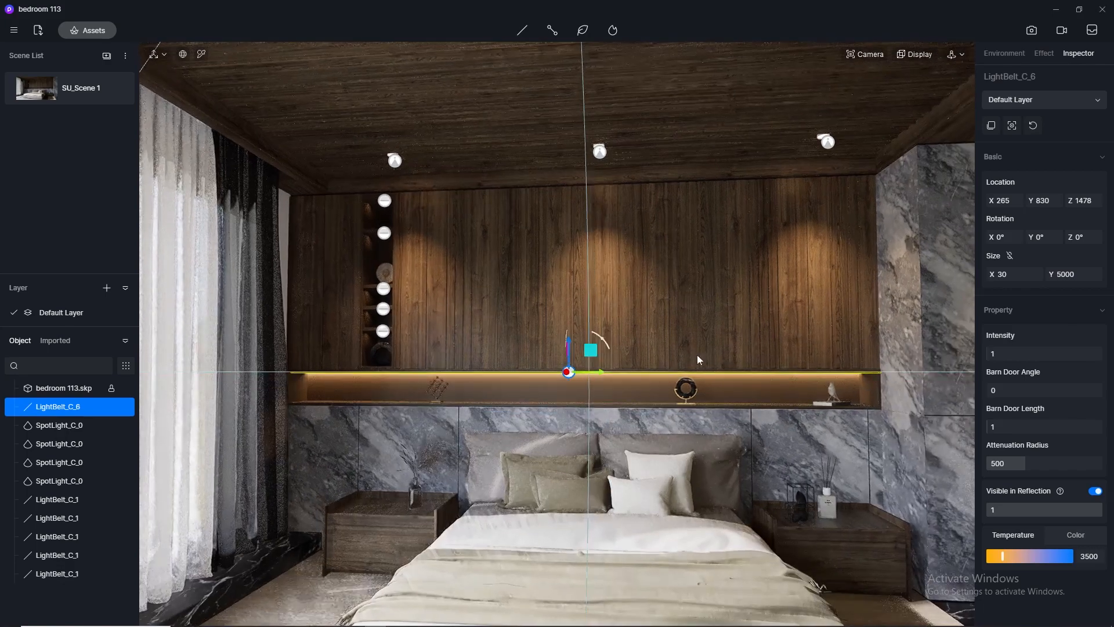
drag(1085, 275, 963, 284)
drag(880, 276, 900, 277)
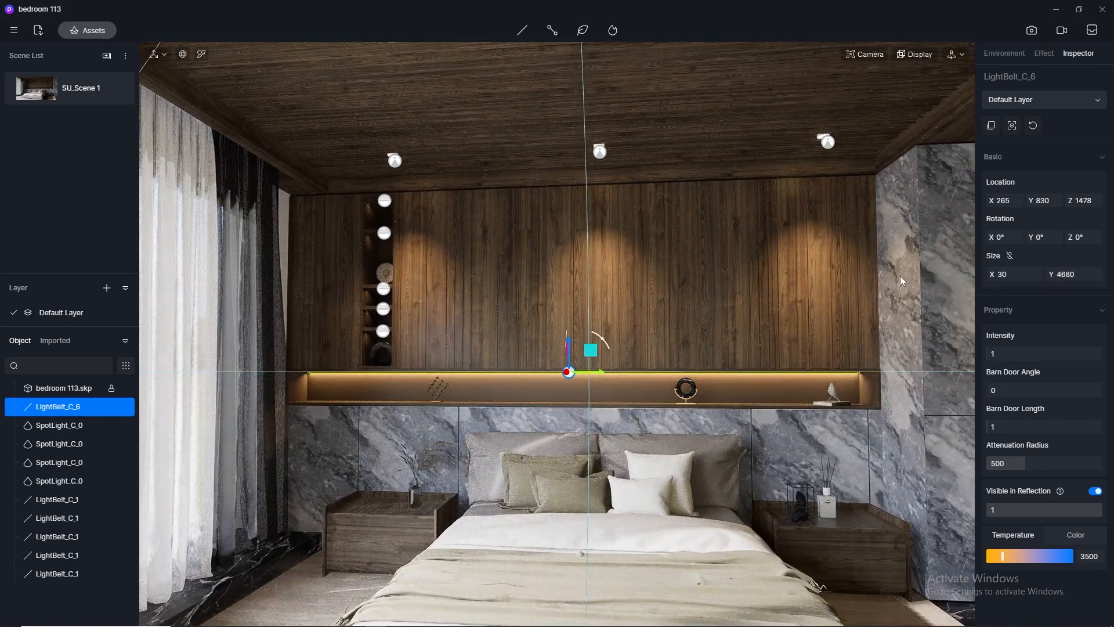
Compare intensities of 0.5 and 0.1 on the headboard recess strip light and settle on 0.5.
click(1025, 354)
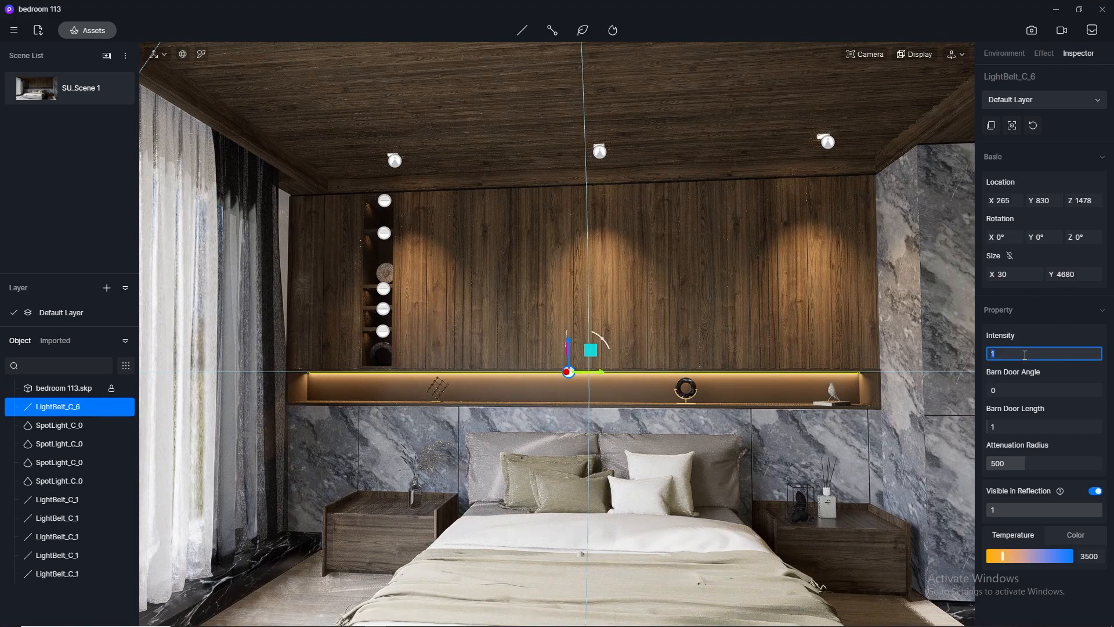
text(0.5)
key(Return)
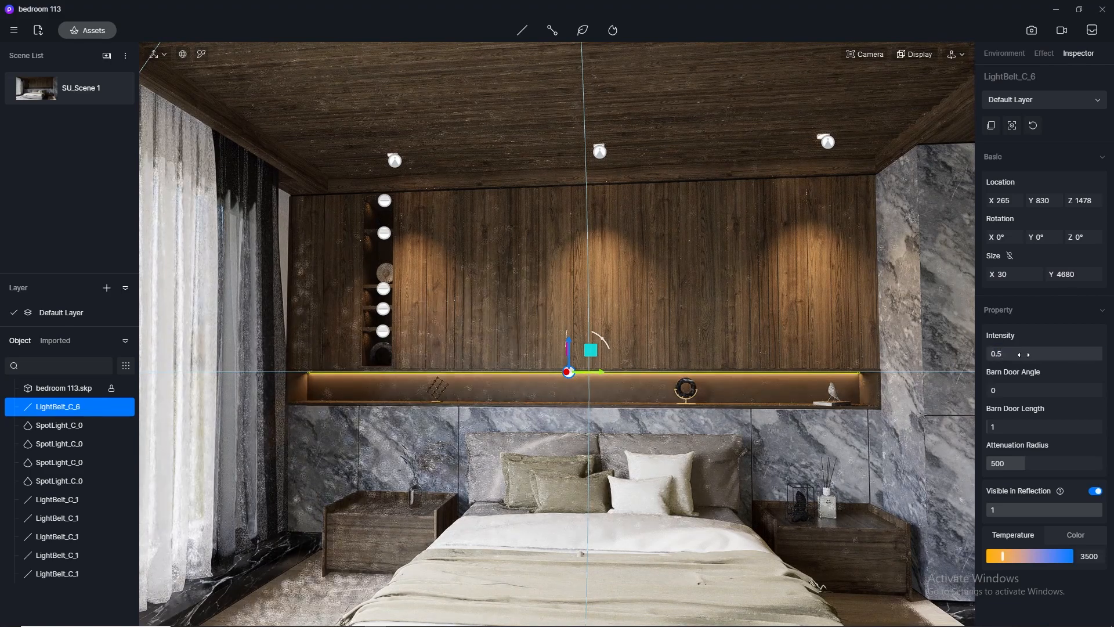
click(1024, 354)
text(0.1)
key(Return)
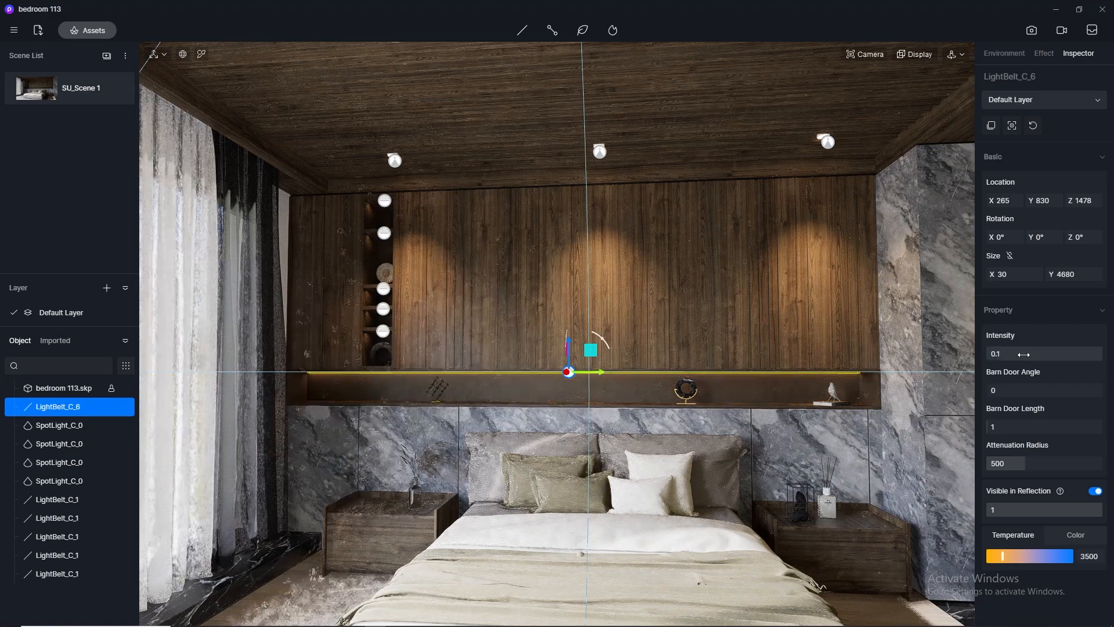
click(1024, 354)
text(0.5)
key(Return)
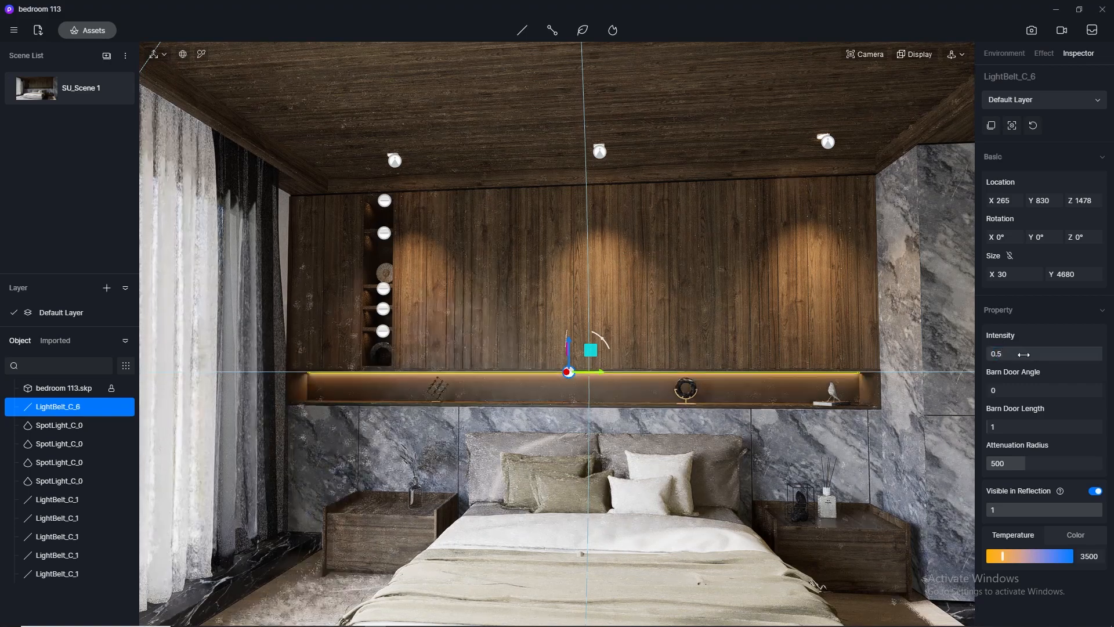
Reduce the headboard recess strip light's attenuation radius to 353 and check the lighting from SU_Scene 1.
click(304, 598)
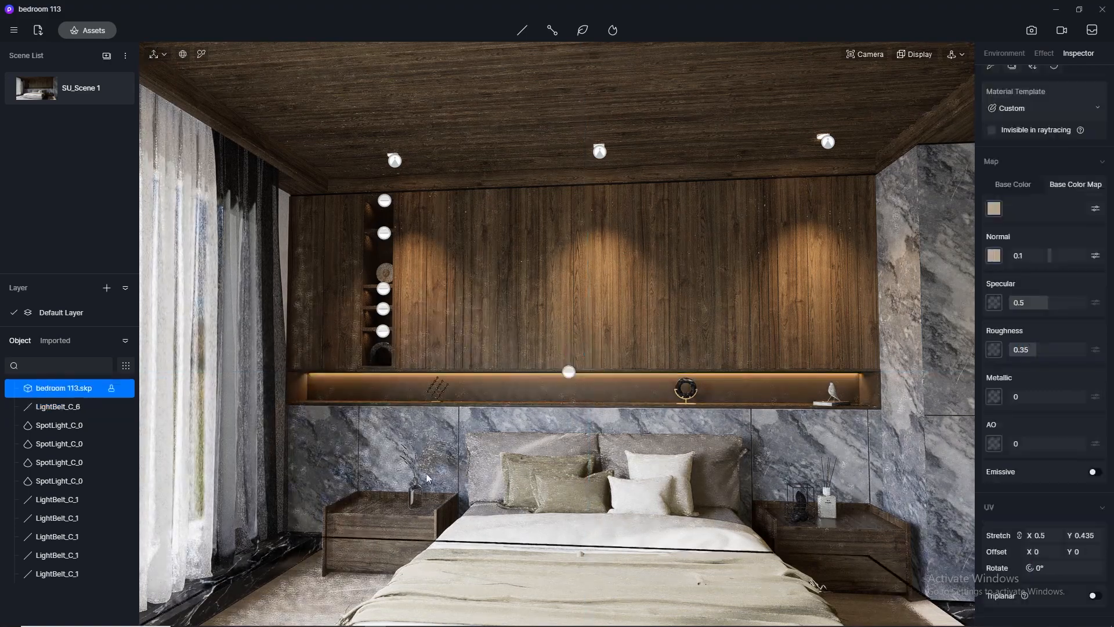
click(567, 373)
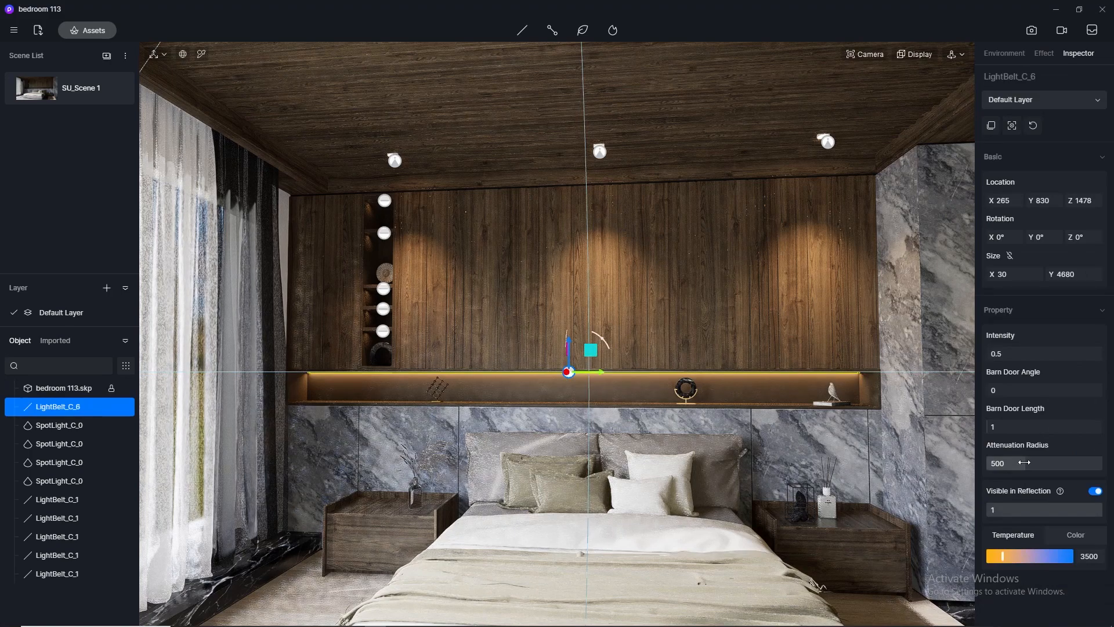
drag(1024, 462, 934, 447)
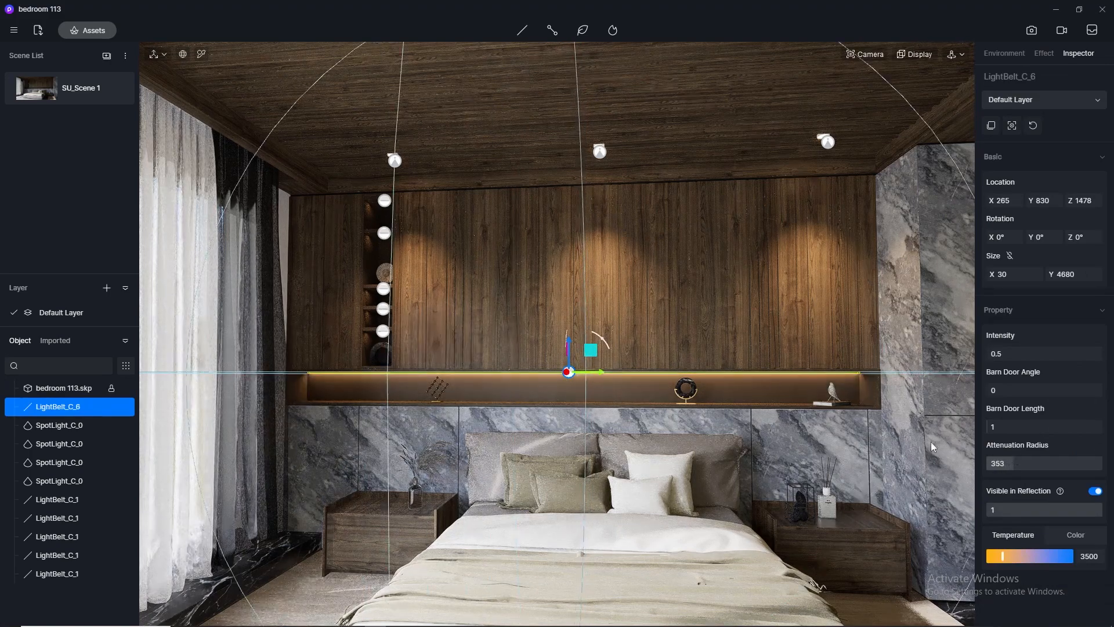
click(35, 94)
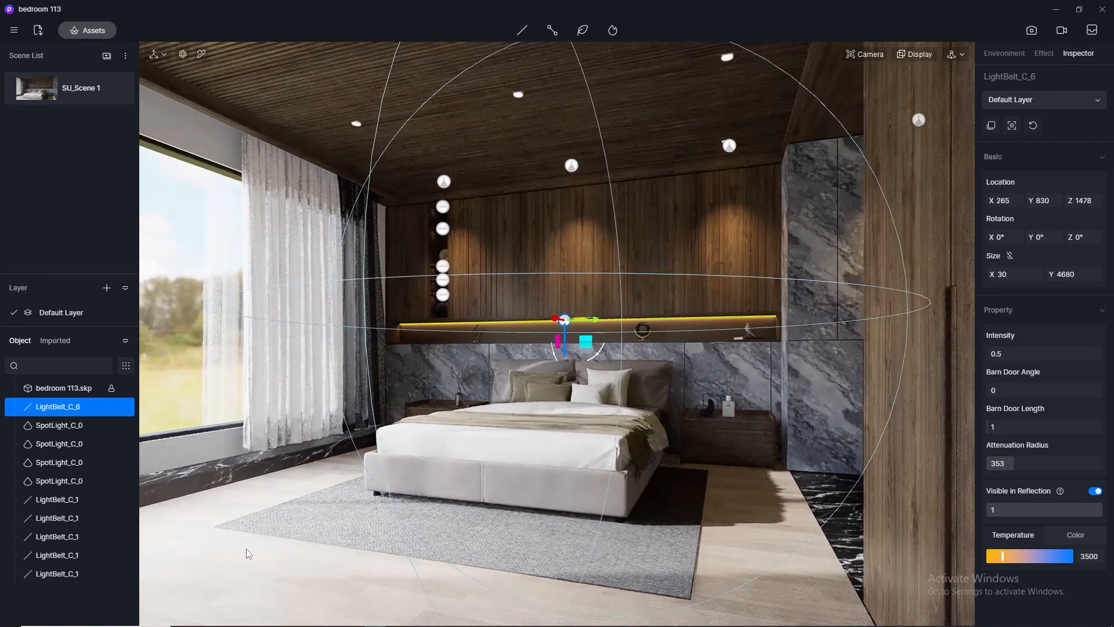
click(246, 548)
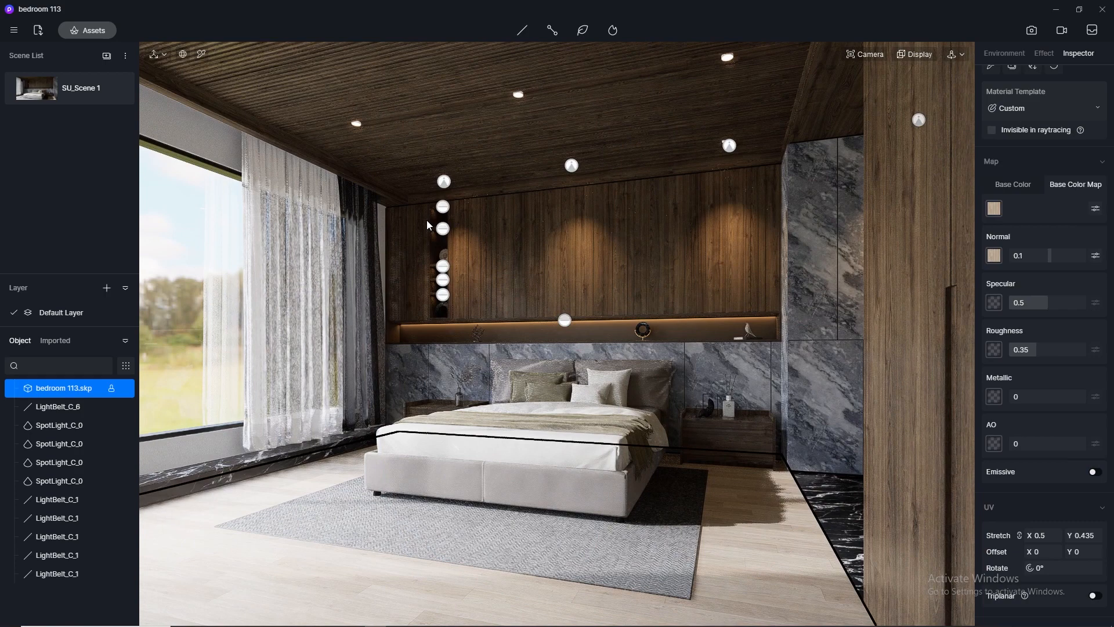
Place a new strip light along the ceiling edge above the window and curtains.
scroll(367, 160, up, 5)
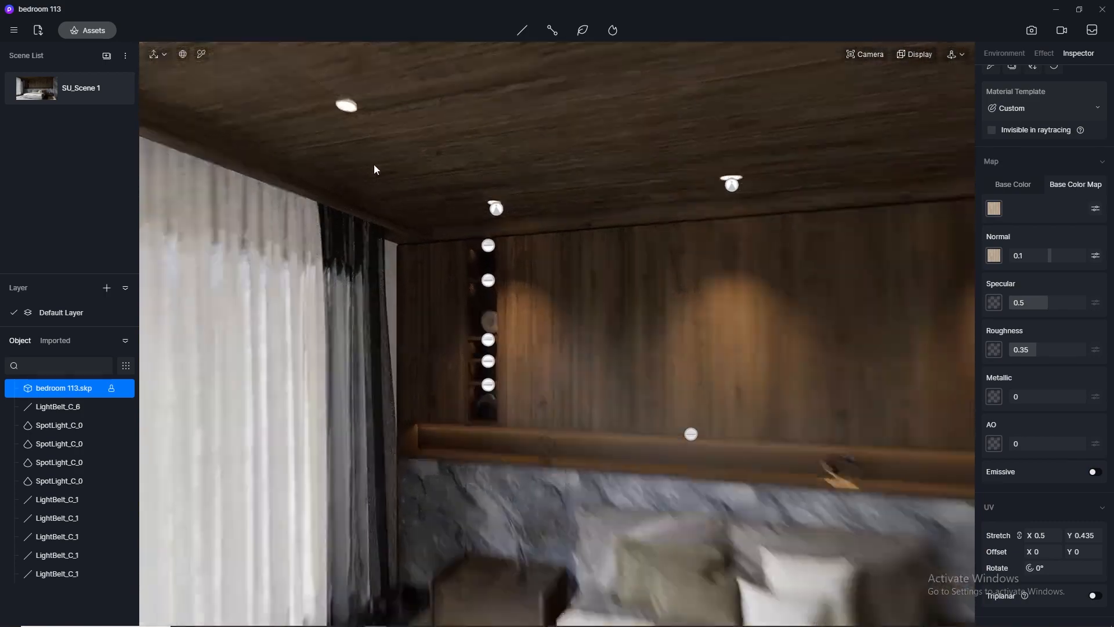
right_drag(374, 165, 697, 119)
middle_drag(428, 89, 438, 127)
right_drag(290, 94, 734, 199)
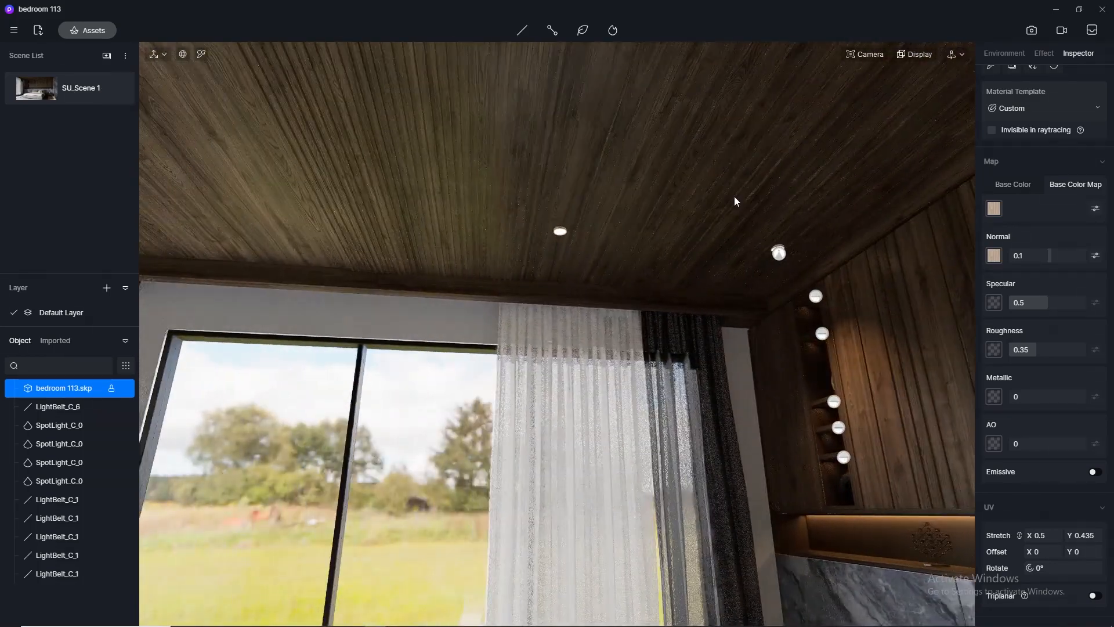
middle_drag(569, 162, 629, 168)
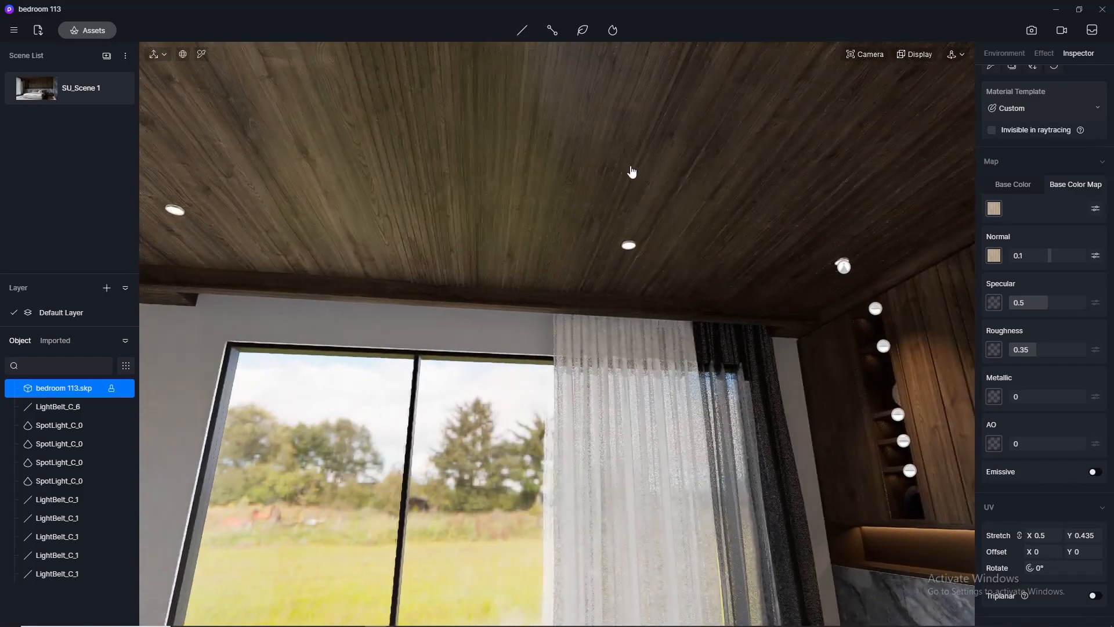
click(525, 30)
click(523, 93)
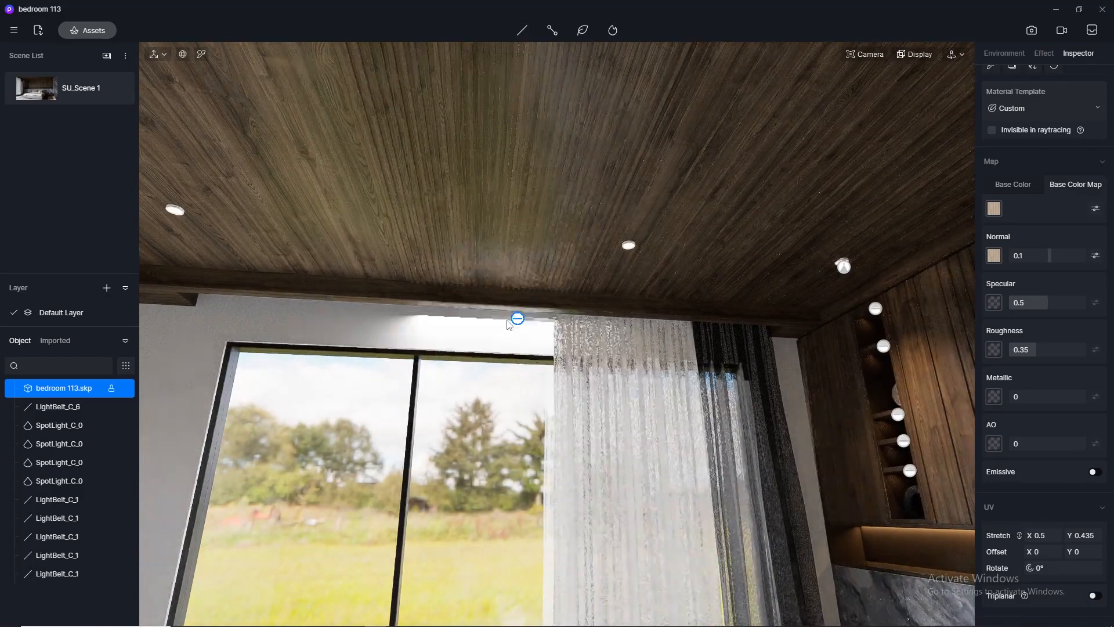
click(511, 311)
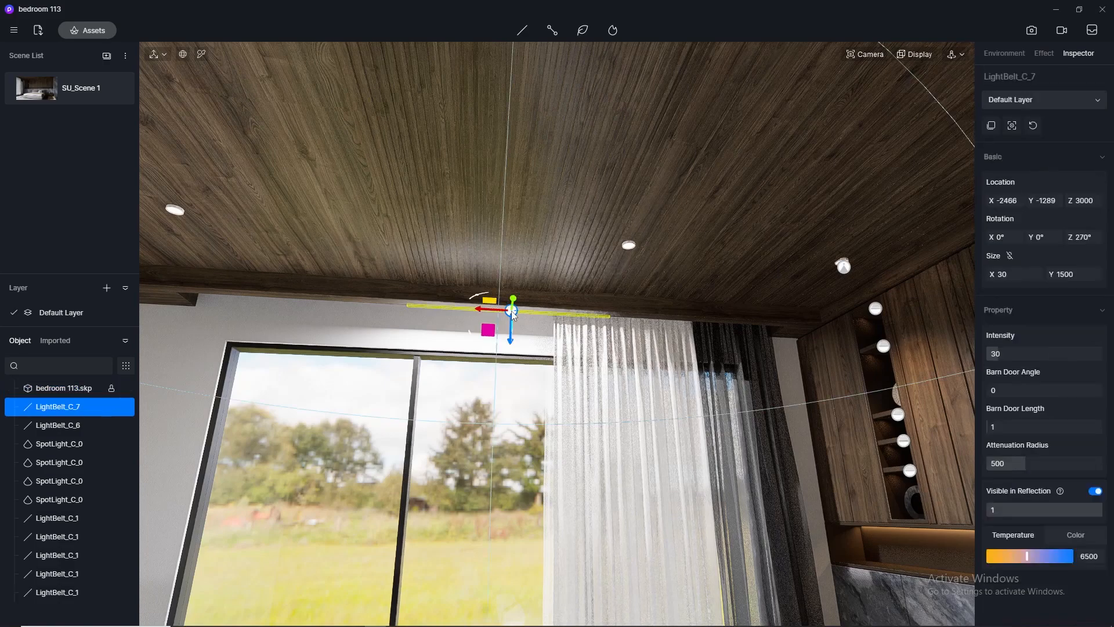
Set the curtain strip light's colour temperature to 3500.
click(1094, 556)
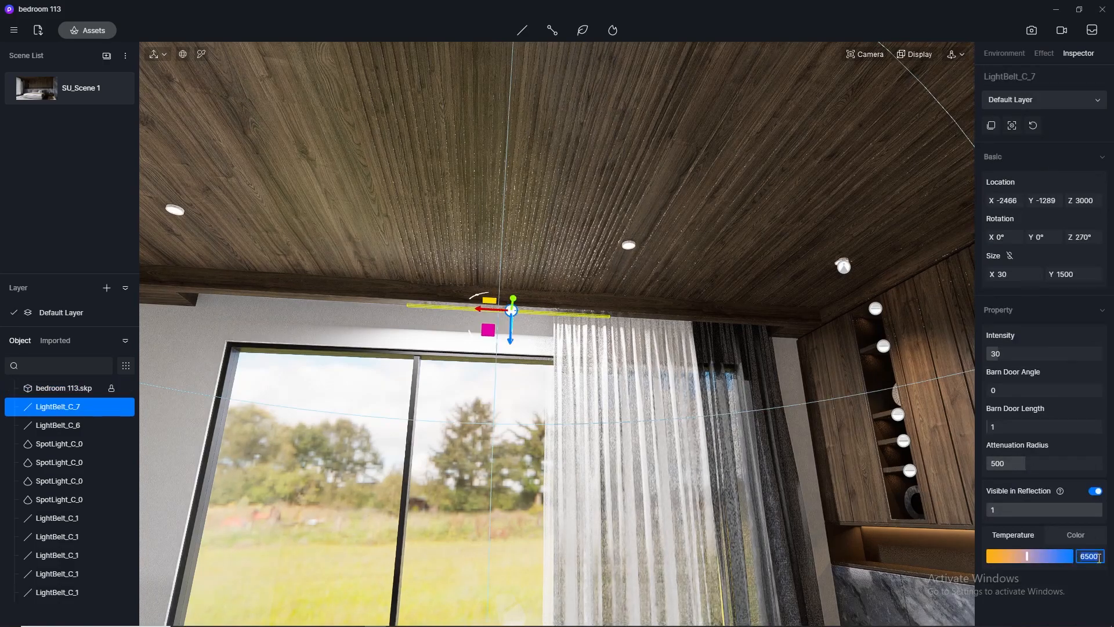
text(3500)
key(Return)
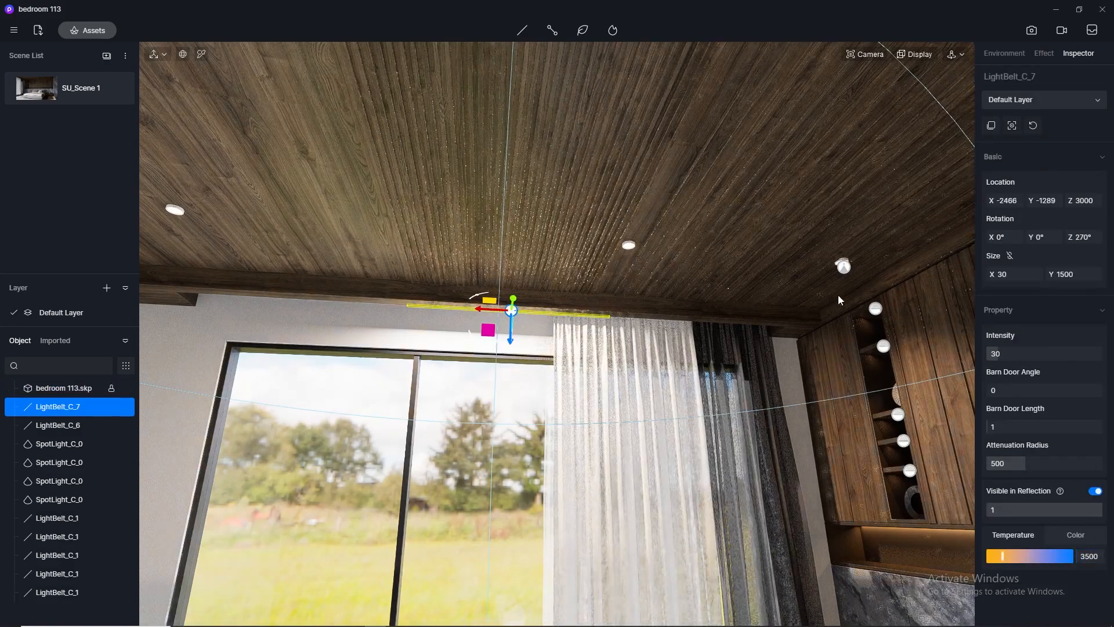
Try Y sizes of 3000 and 5000 on the curtain strip light, then set it to 4000.
click(1079, 272)
text(3)
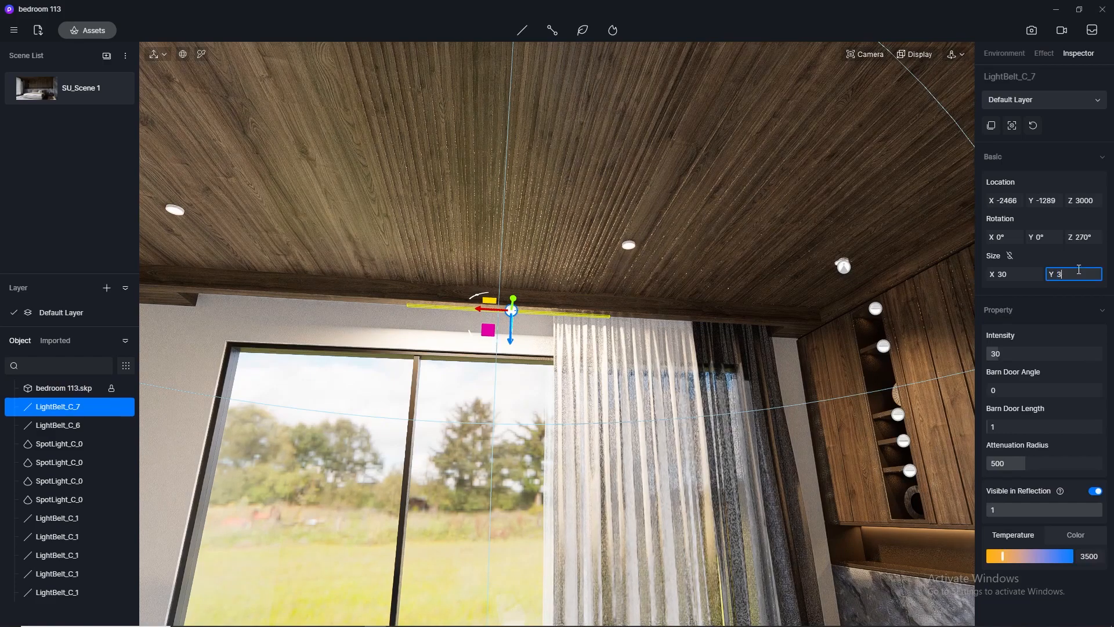
text(000)
key(Return)
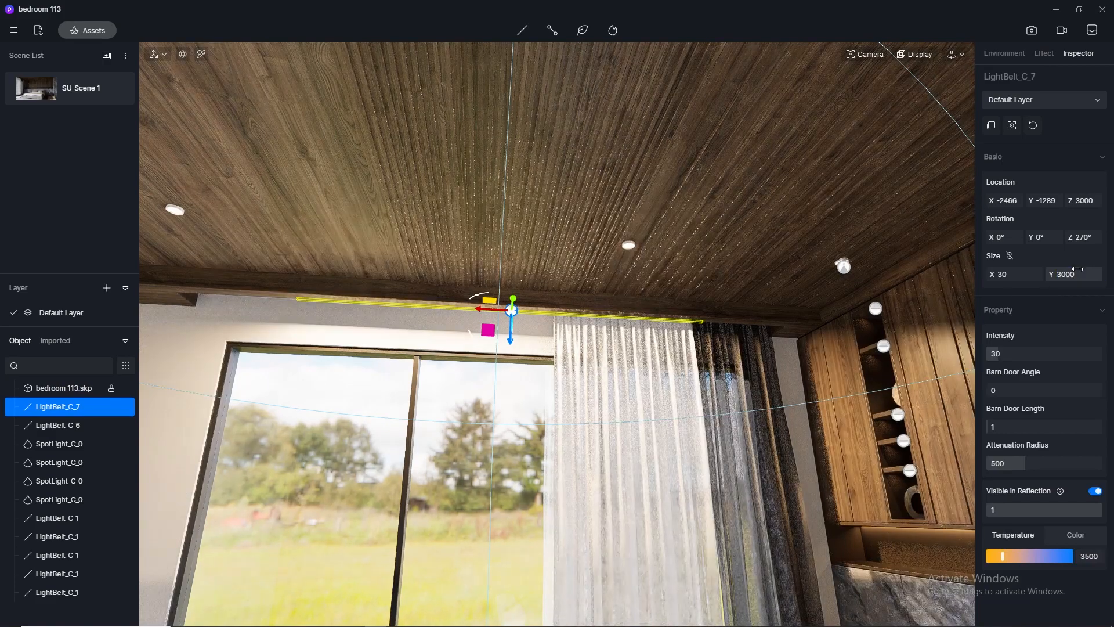
click(1078, 271)
text(5000)
key(Return)
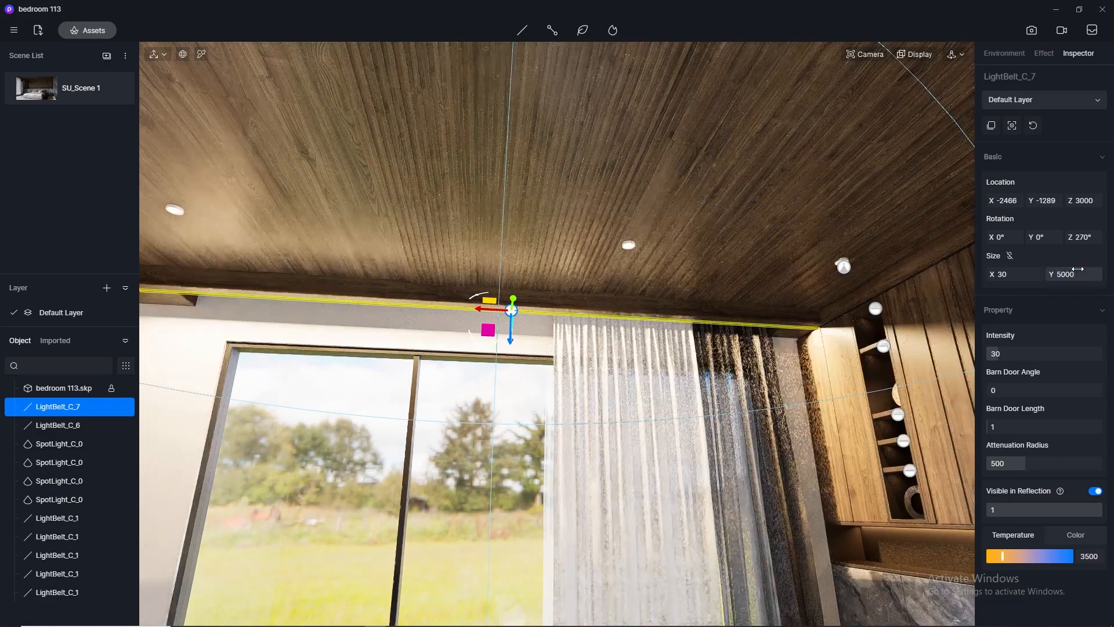
click(1078, 272)
text(4000)
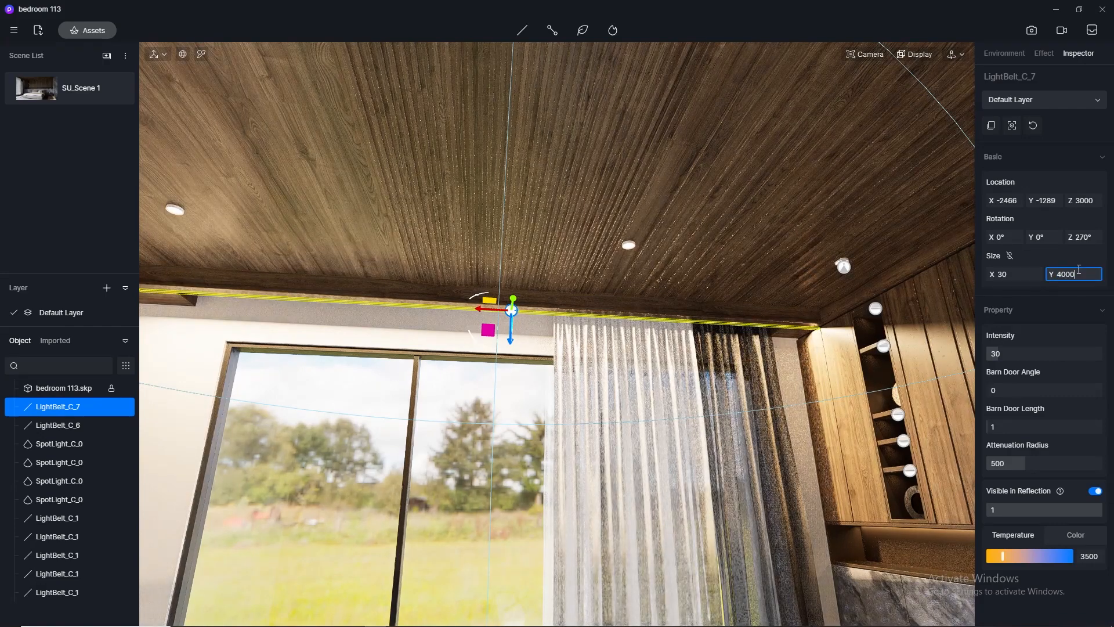
key(Return)
Reduce the curtain strip light's attenuation radius to 255.
scroll(476, 249, up, 4)
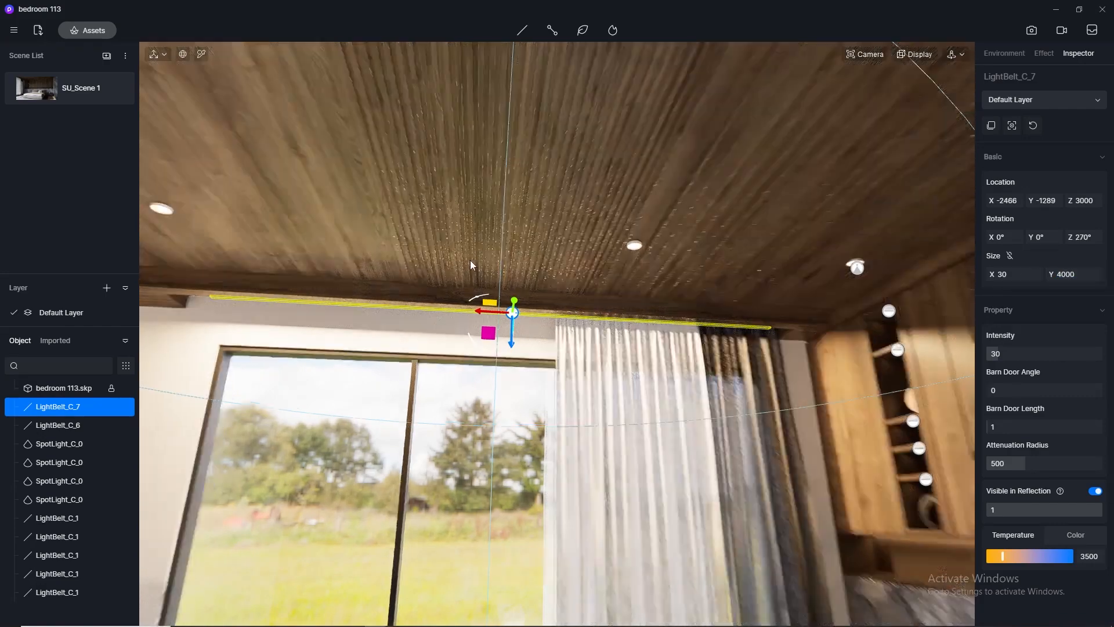
scroll(433, 322, down, 5)
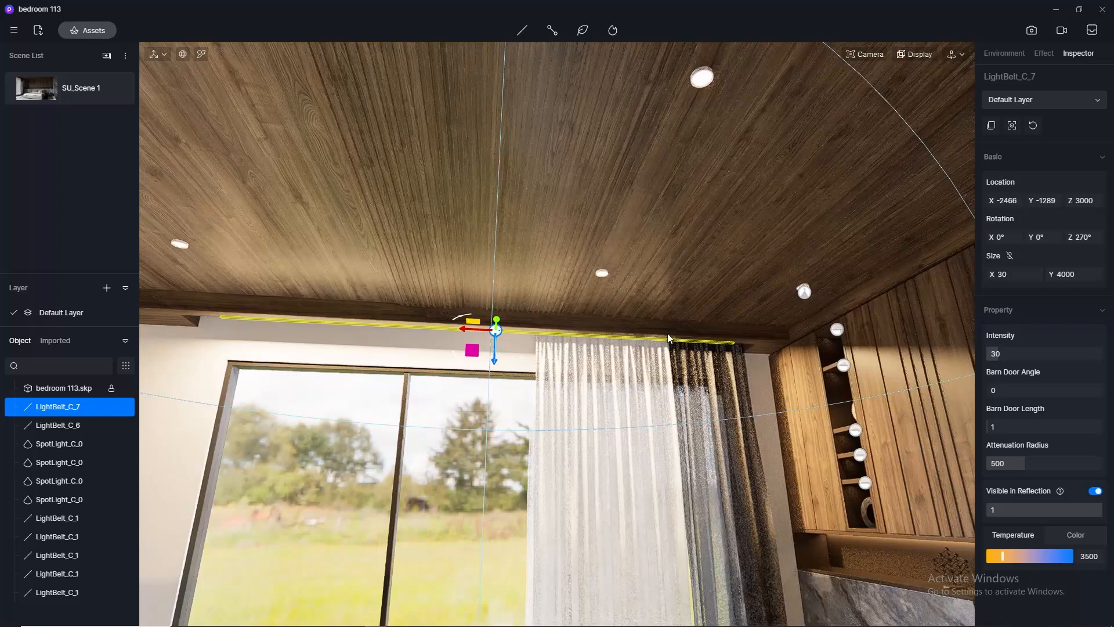
scroll(667, 334, down, 2)
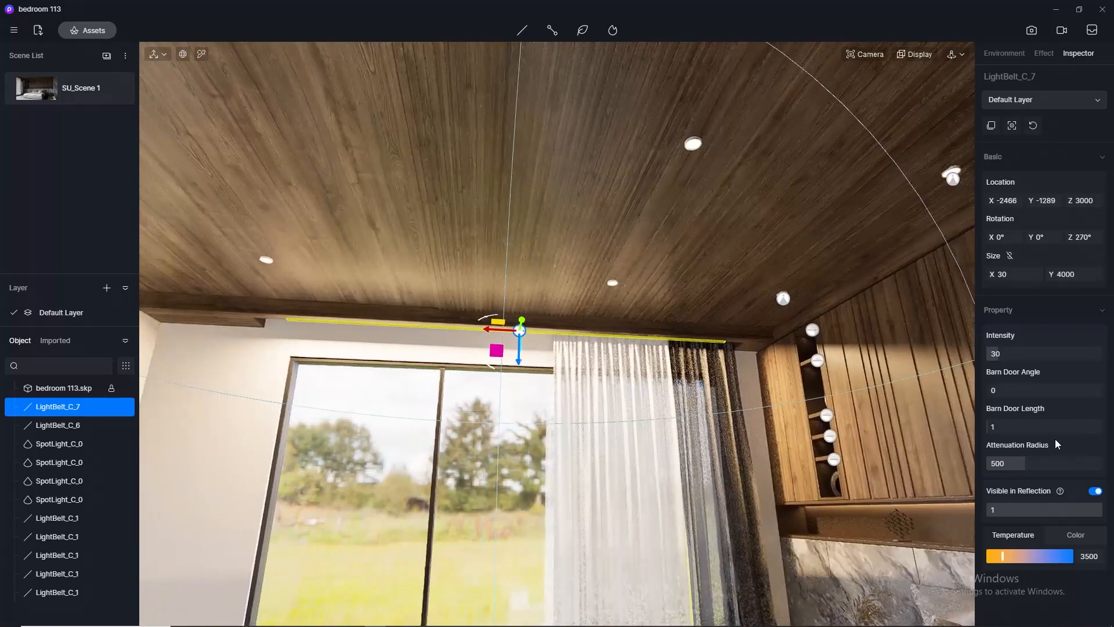
drag(1028, 459, 1008, 459)
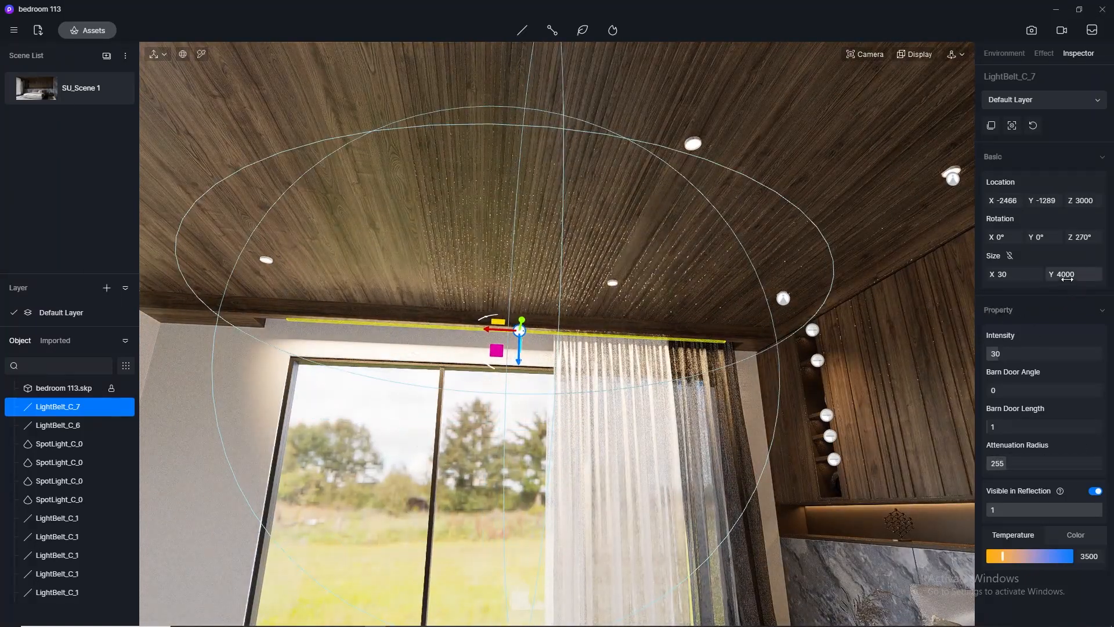
Shift the curtain strip light to X -2502 and lengthen its Y size to 4210 to fit the ceiling edge.
drag(1066, 275, 1113, 275)
drag(488, 329, 483, 329)
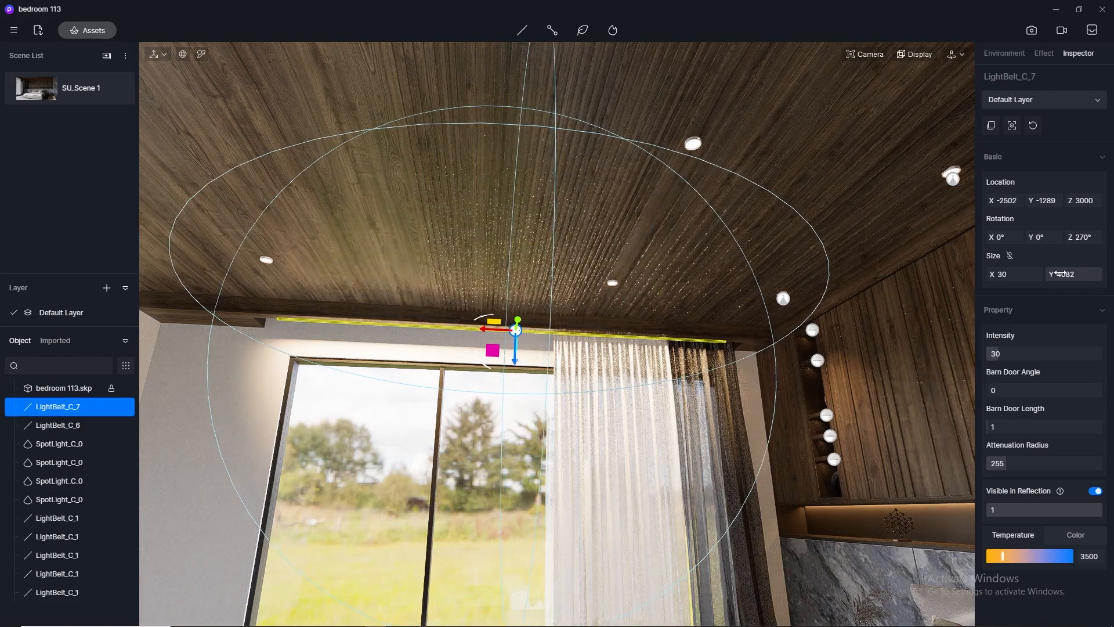
mouse_move(1083, 274)
mouse_down()
mouse_move(1095, 273)
mouse_move(1083, 278)
mouse_up()
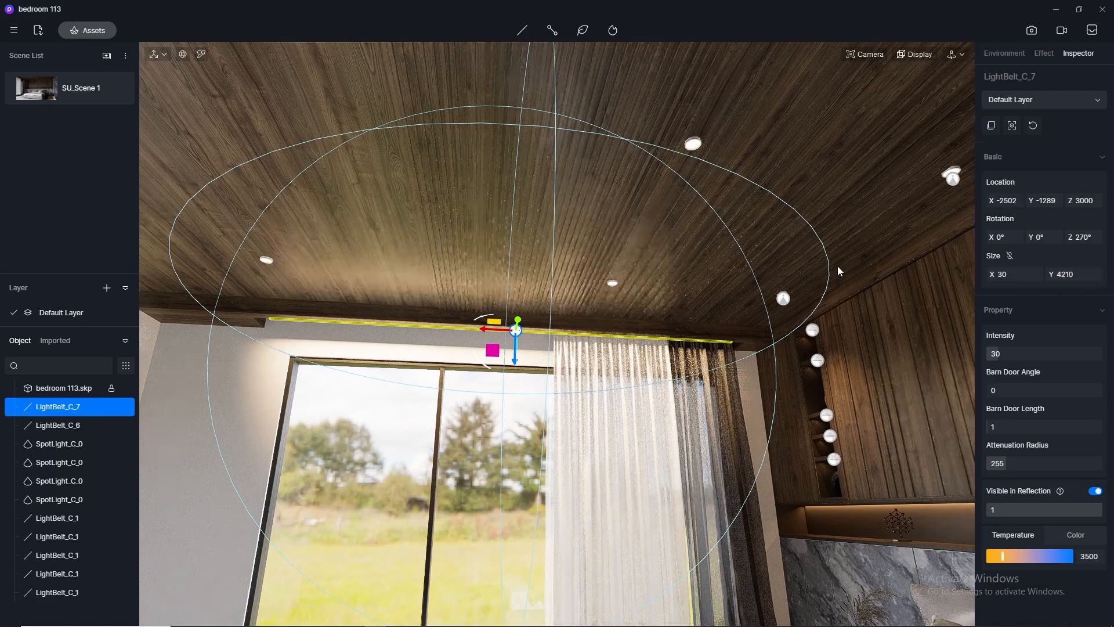
Set the curtain strip light's intensity to 1 and move it up into the ceiling recess at Y -1344, Z 3215.
click(1010, 354)
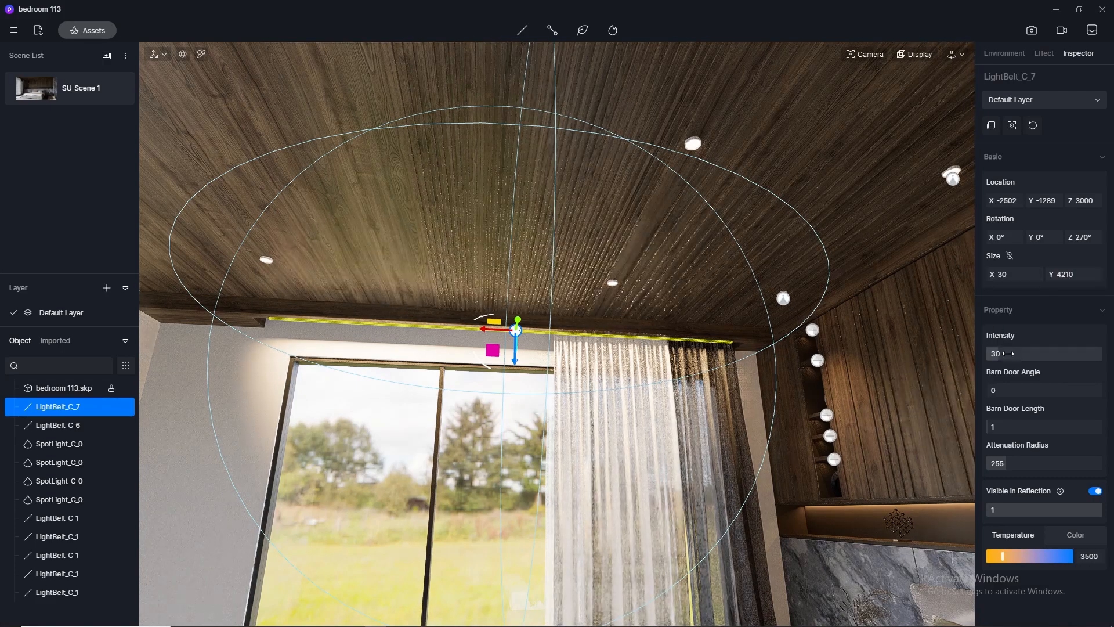
text(1)
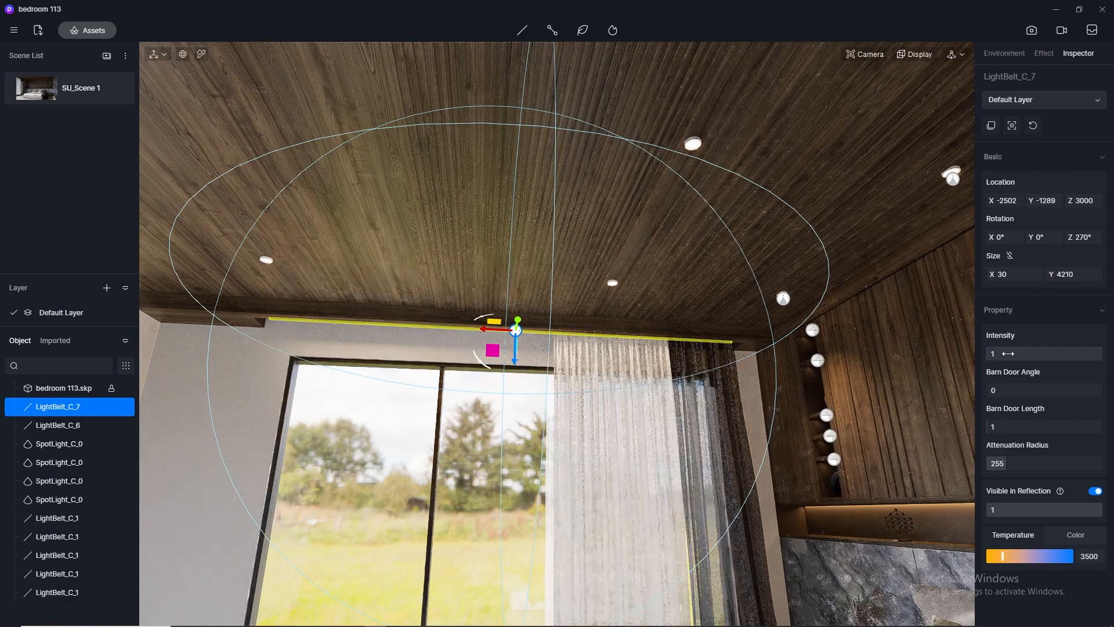
scroll(412, 332, up, 3)
right_drag(412, 332, 683, 318)
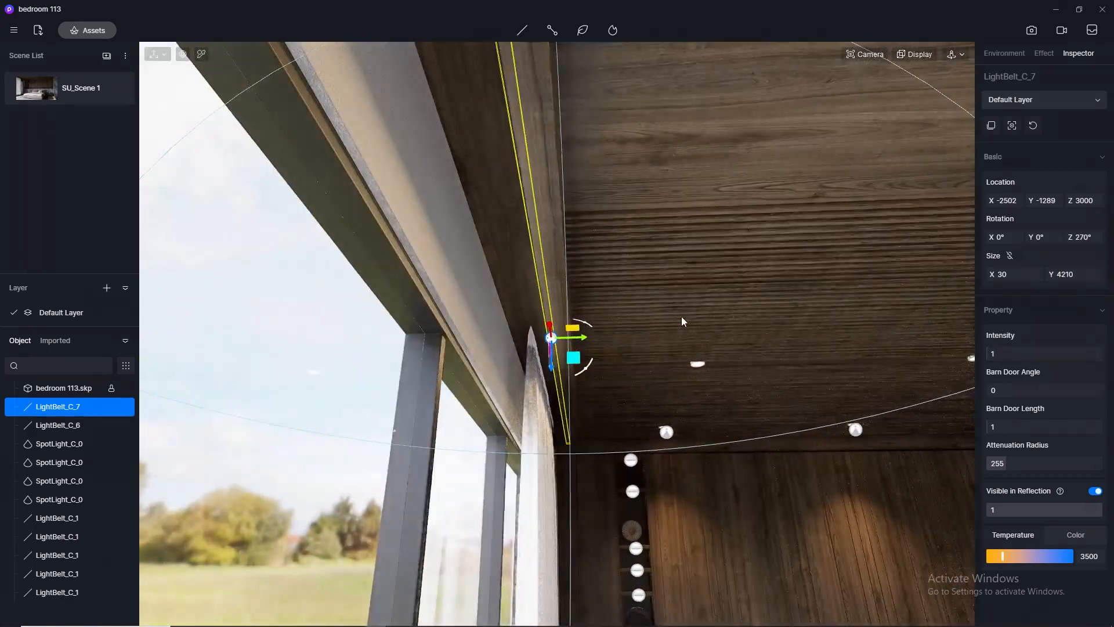
drag(585, 342, 539, 322)
Return to the SU_Scene 1 camera view and set the curtain strip light's intensity to 3.
click(36, 96)
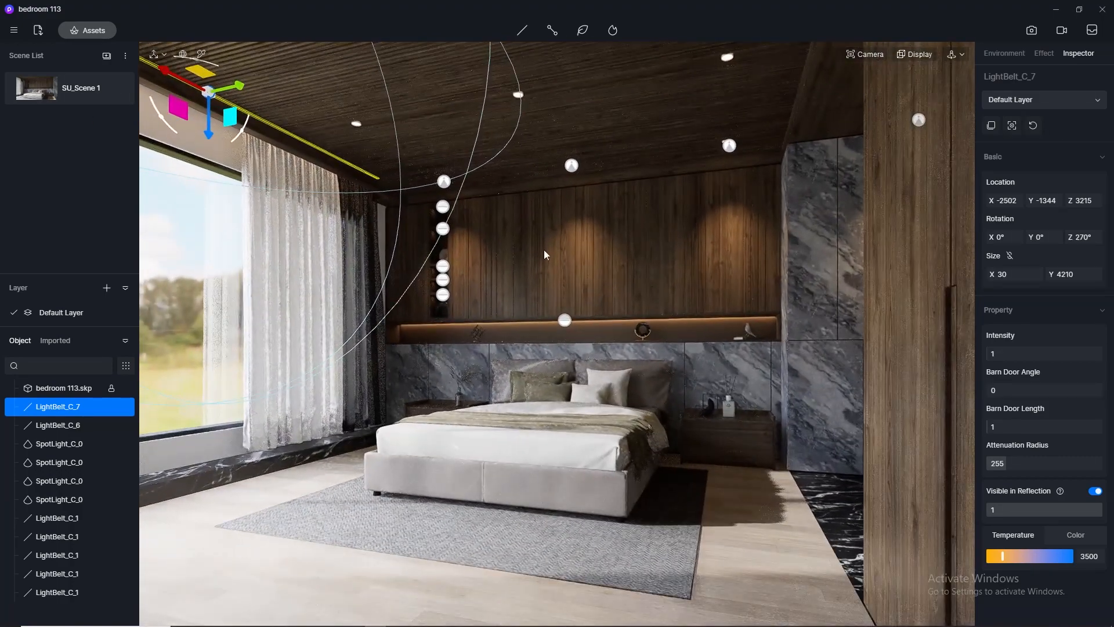
click(1008, 355)
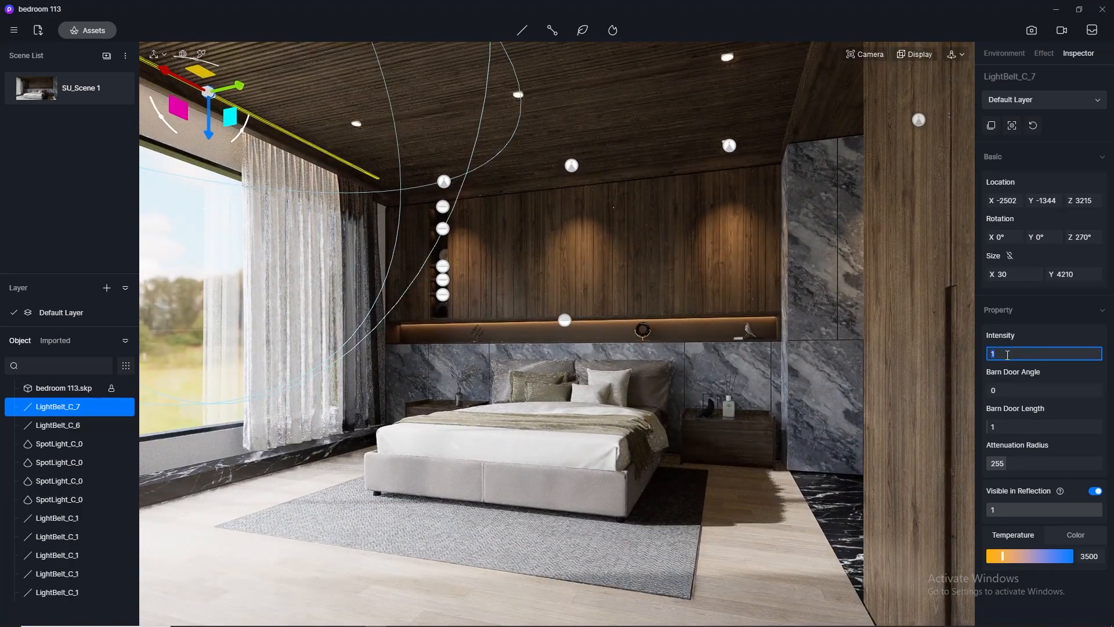
text(3)
key(Return)
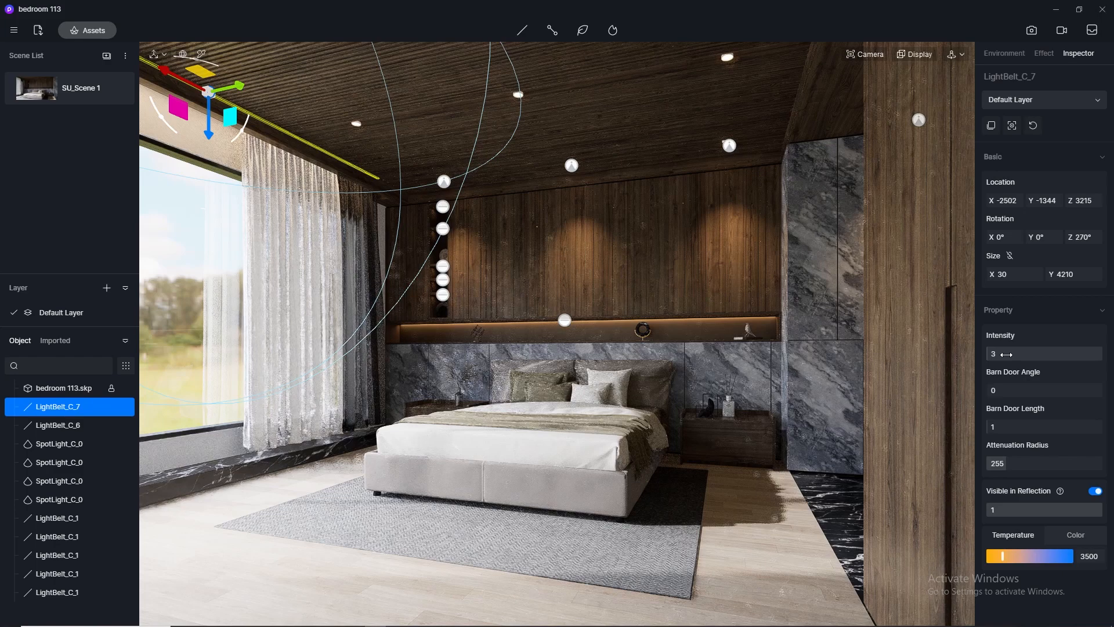
click(791, 542)
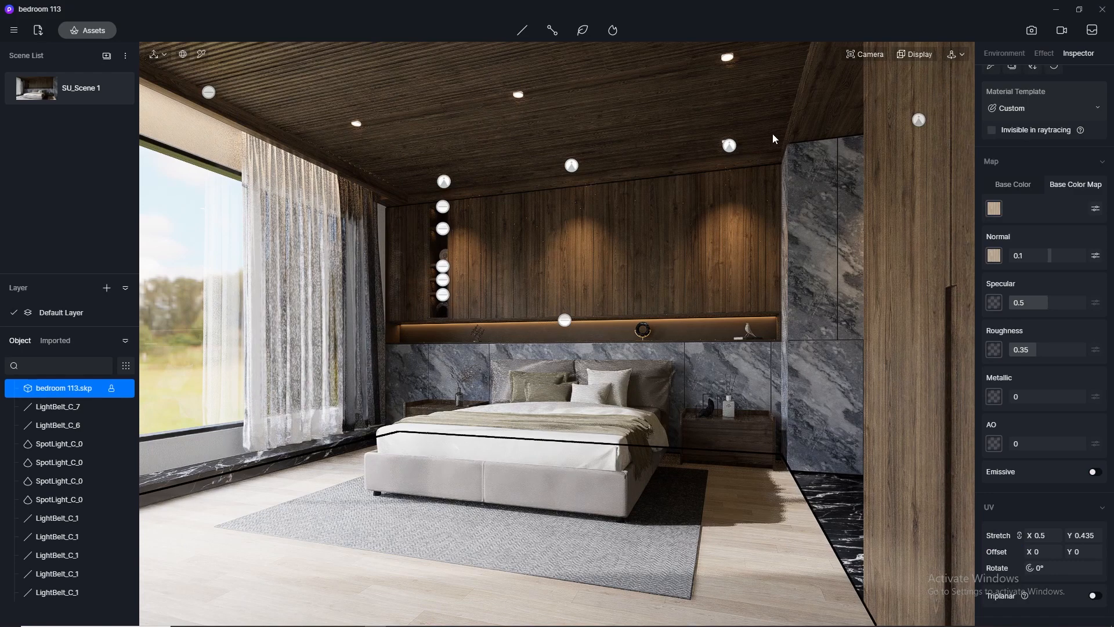
Open the image render settings with the 4K preset and save the project.
click(1031, 31)
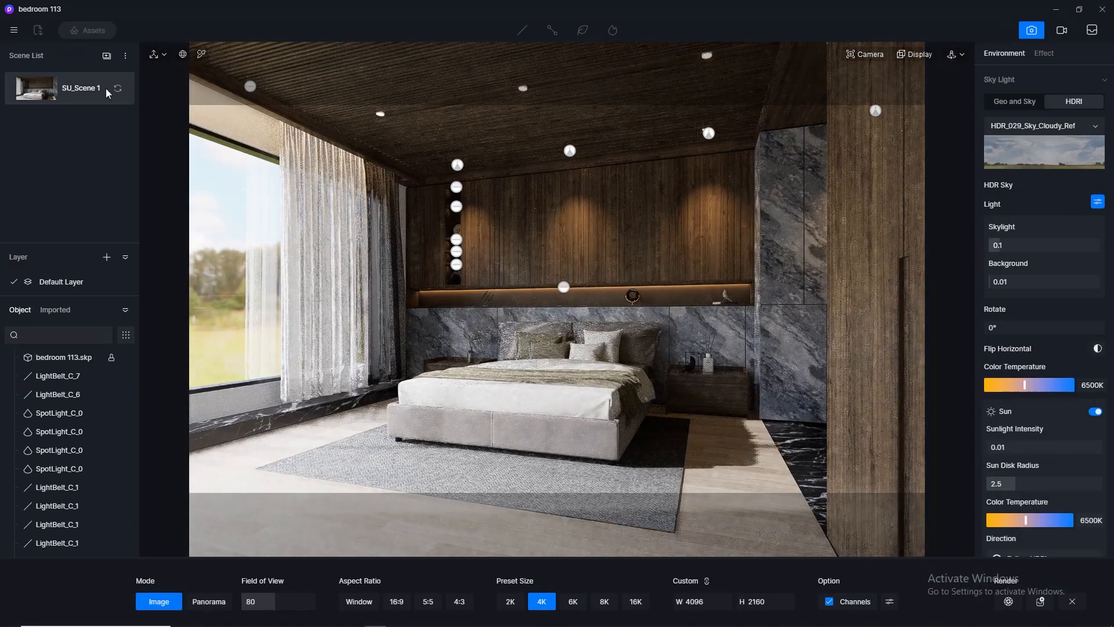
click(13, 30)
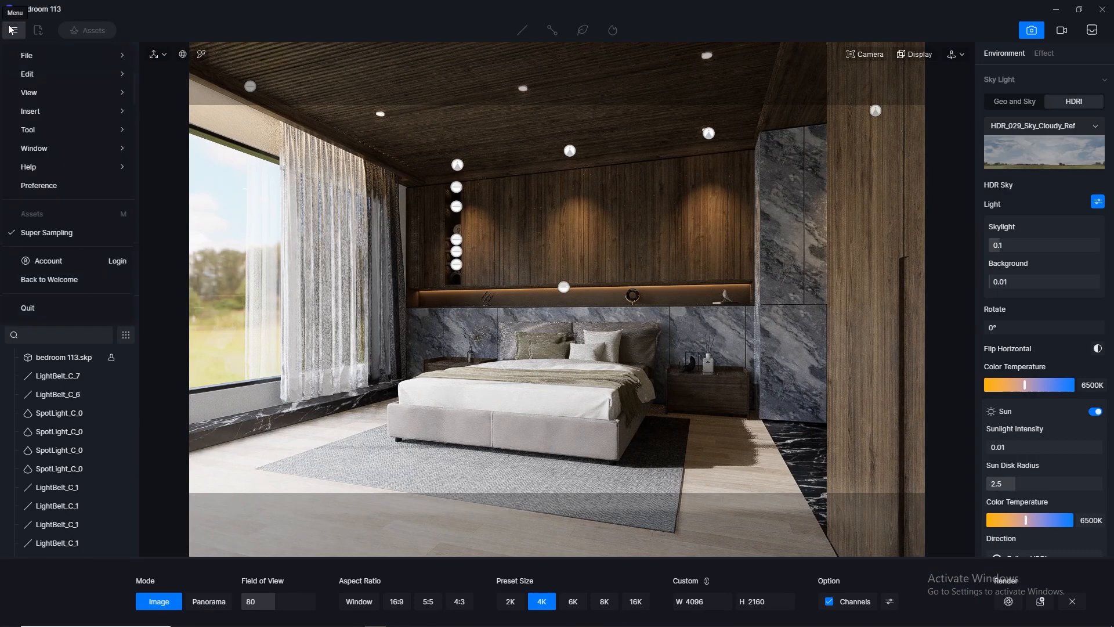
mouse_move(58, 56)
click(175, 121)
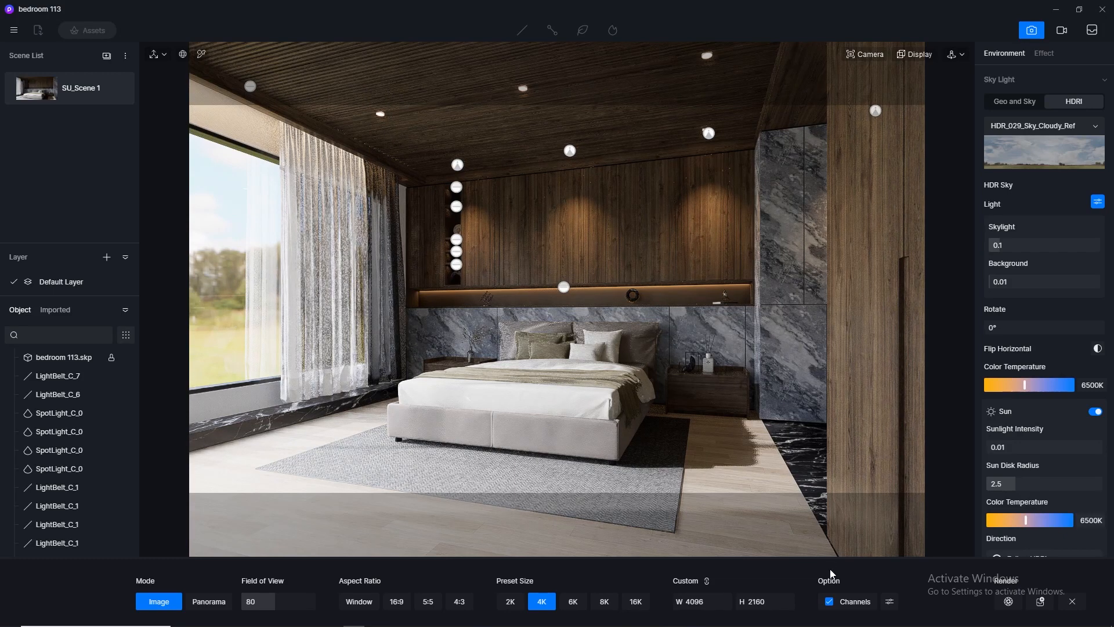
Turn off the Channels option and render the 4096 by 2160 bedroom image.
click(829, 602)
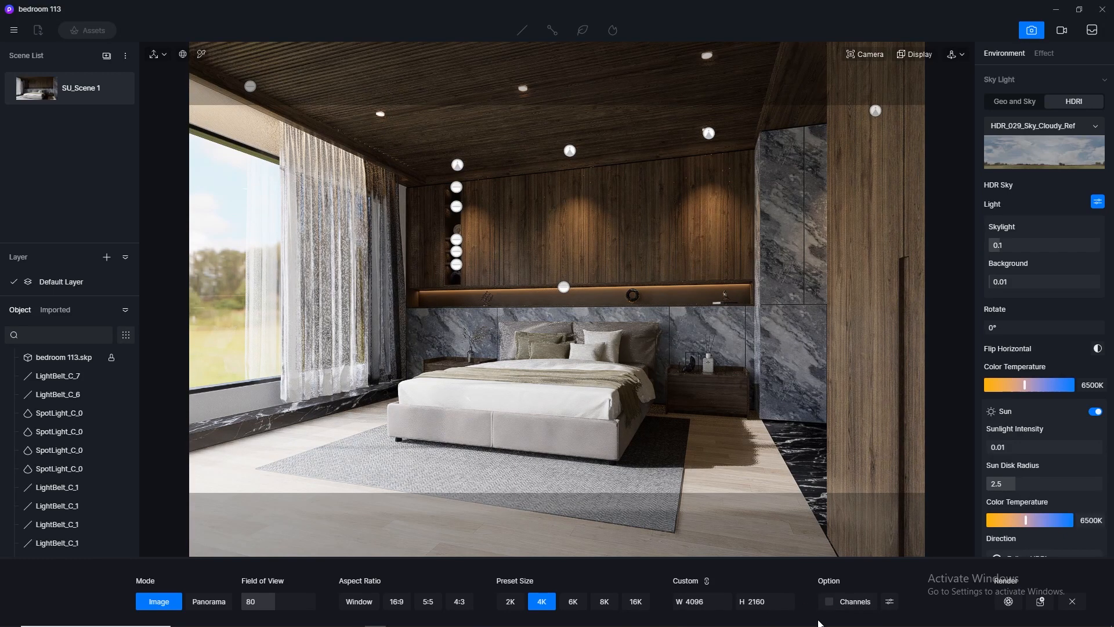
click(1008, 602)
key(Return)
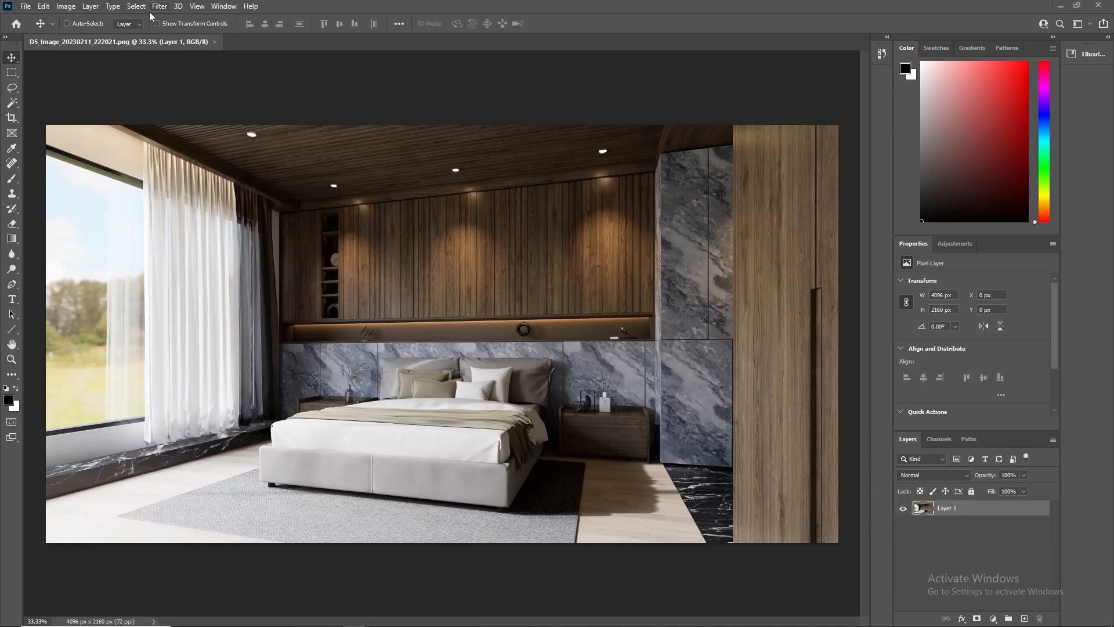
In Photoshop, open the Camera Raw filter on the rendered bedroom image and apply the automatic tone adjustments.
click(164, 6)
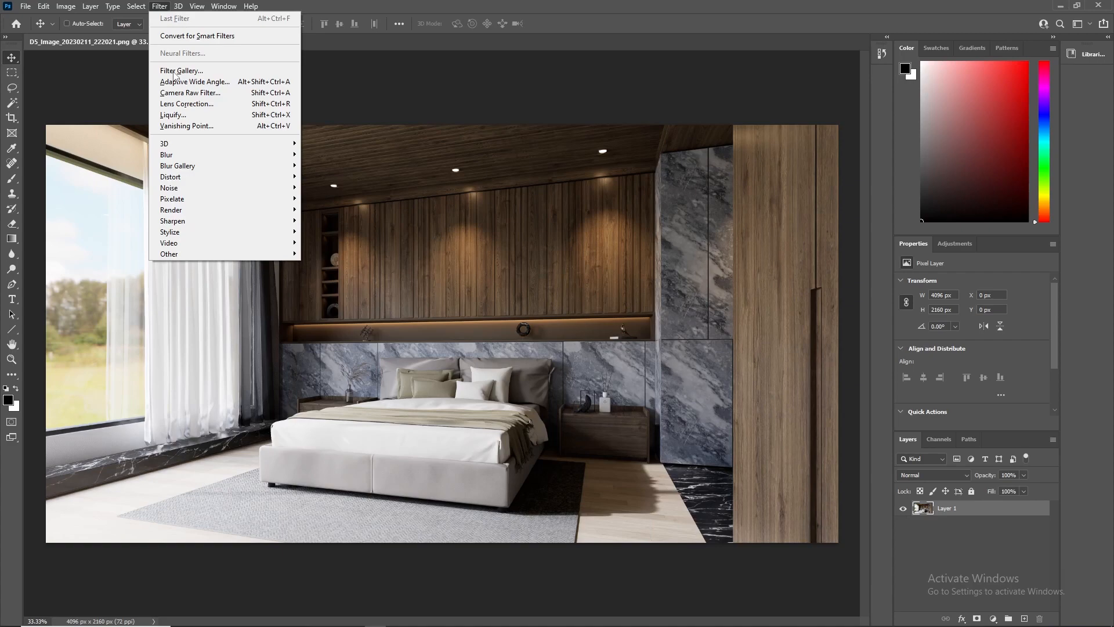
click(191, 105)
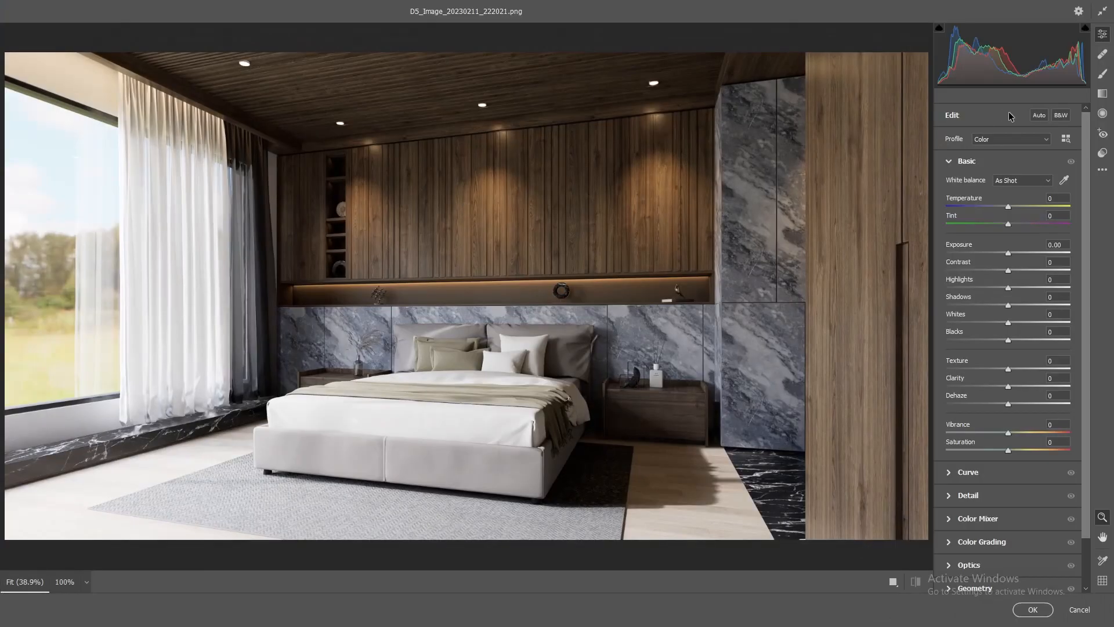
click(1038, 114)
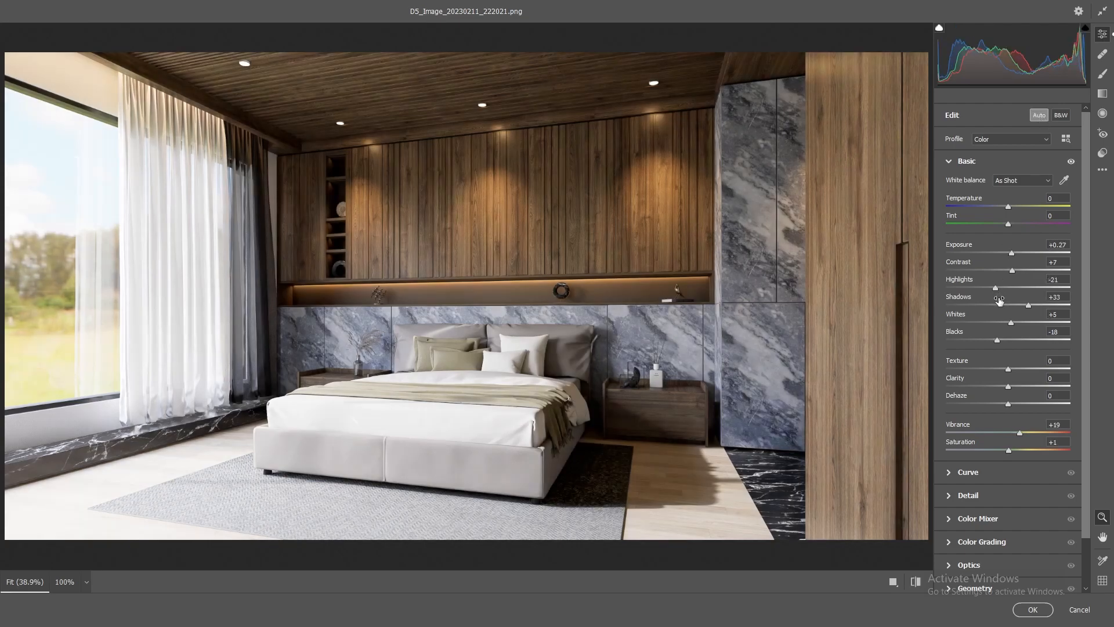
Set Highlights to -92, Saturation to 0 and Vibrance to +19, and apply the Camera Raw adjustments to the image.
double_click(1008, 451)
drag(996, 286, 952, 288)
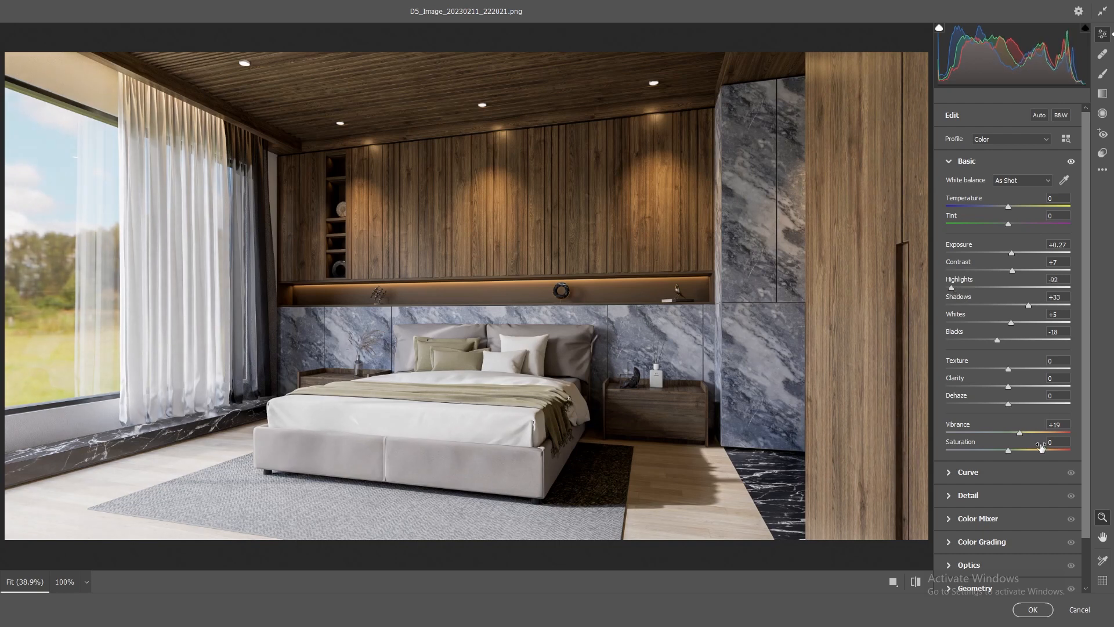
double_click(1021, 433)
text(19)
click(1032, 610)
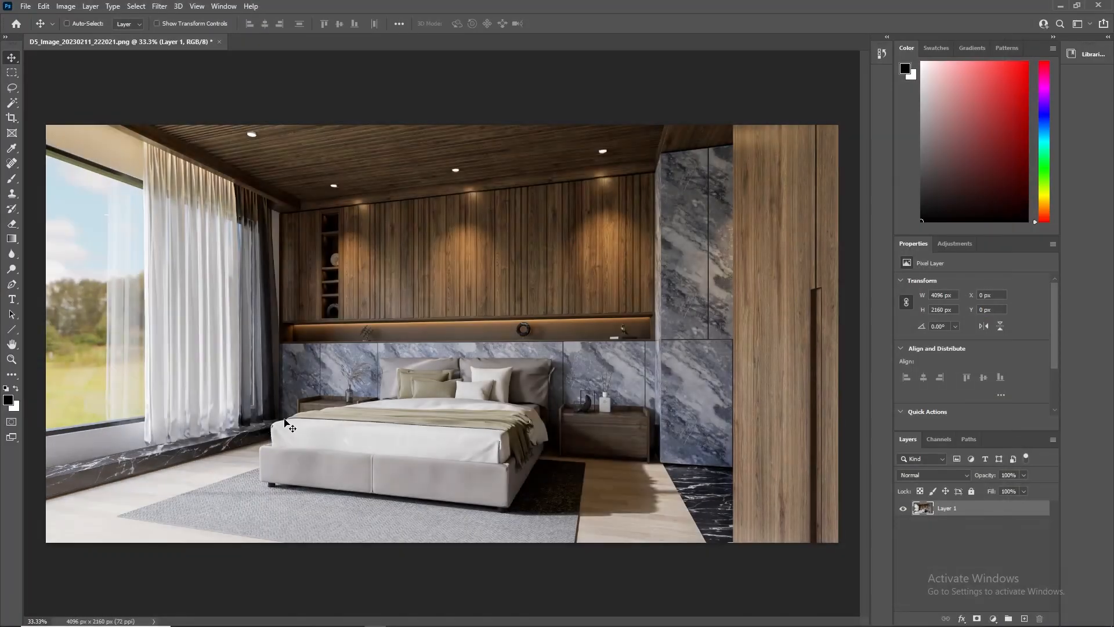